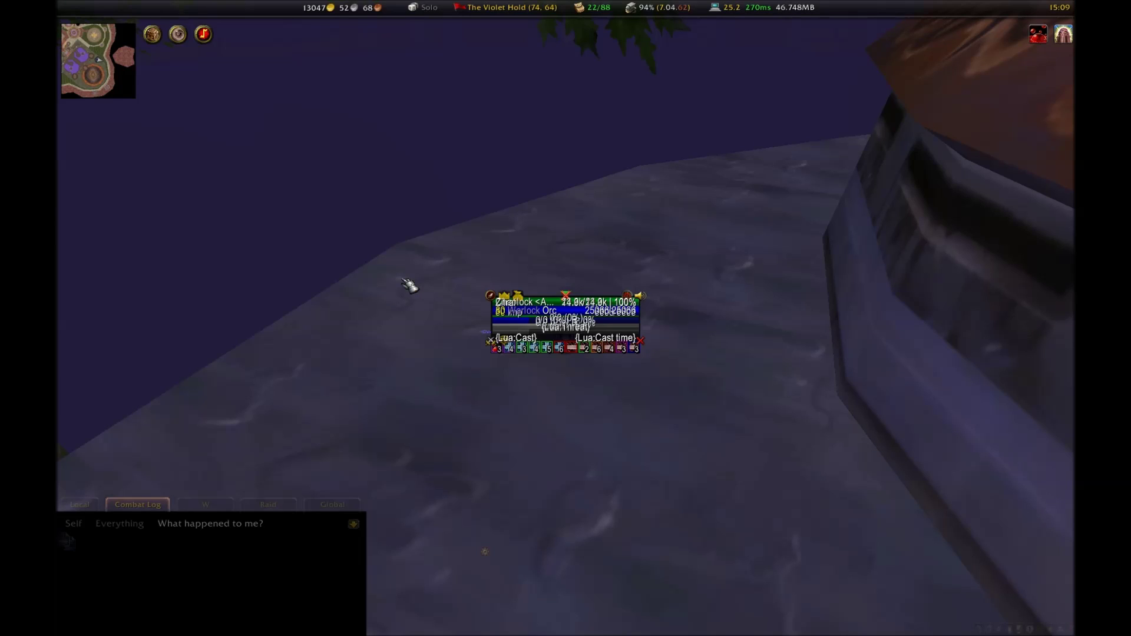
Open the PitBull configuration with the /pb chat command and move its window higher on the screen
key(Return)
text(/p)
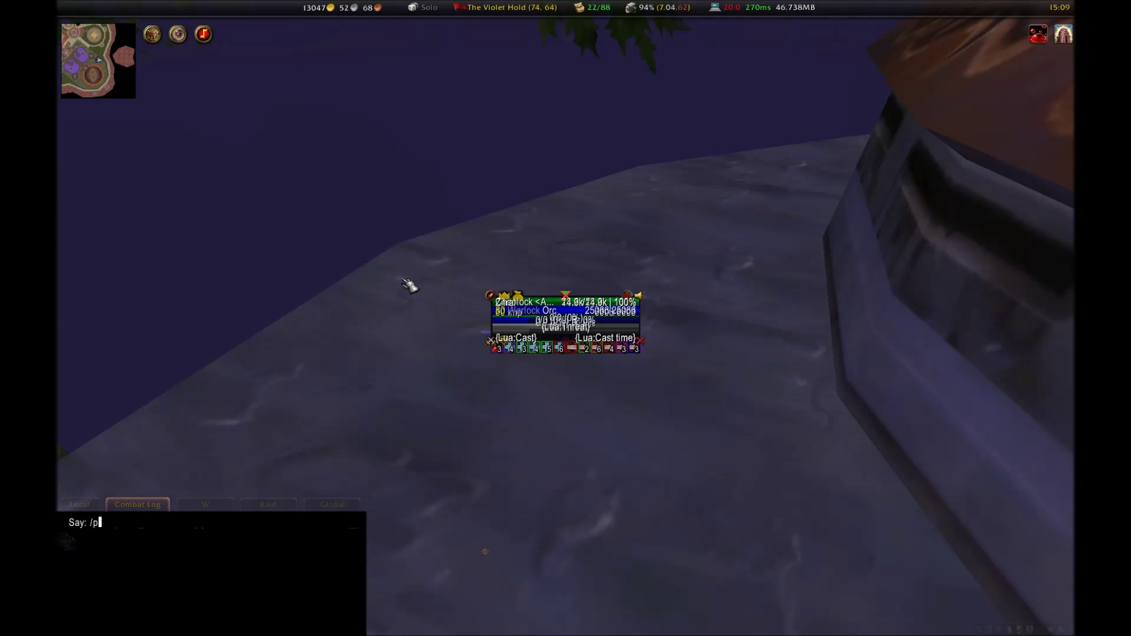
text(b)
key(Return)
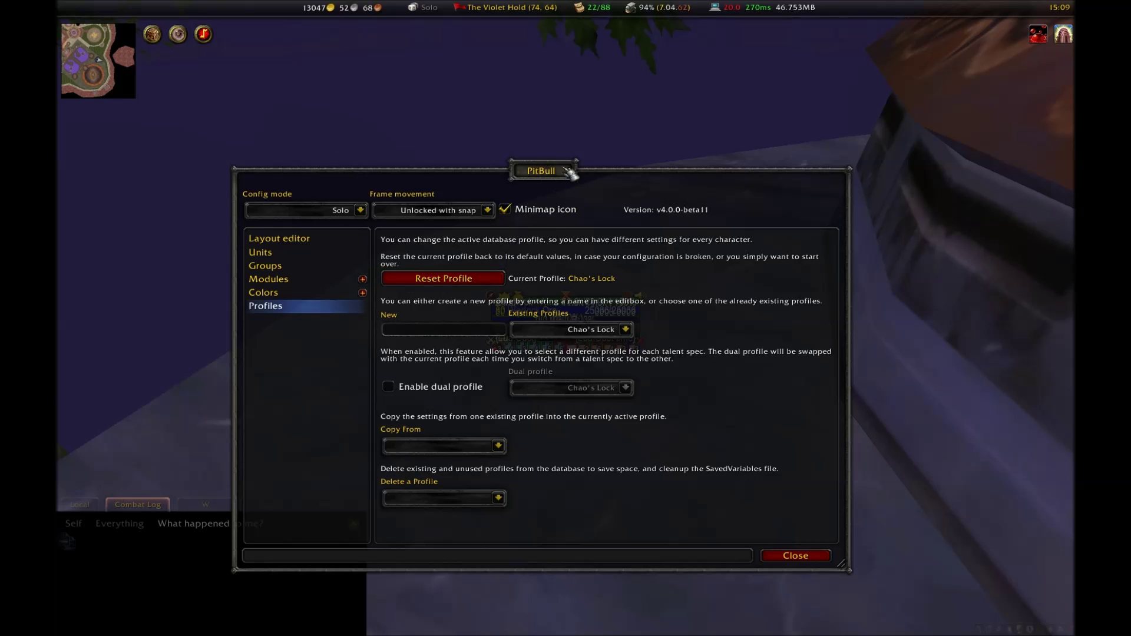
drag(559, 168, 587, 103)
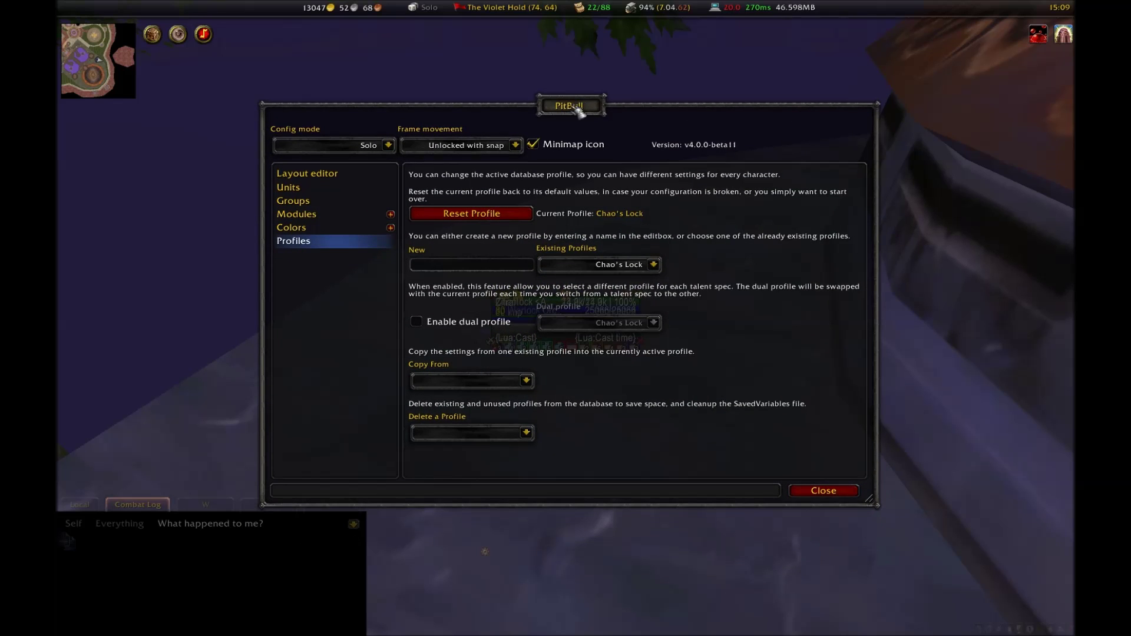
Review the available config modes
click(389, 145)
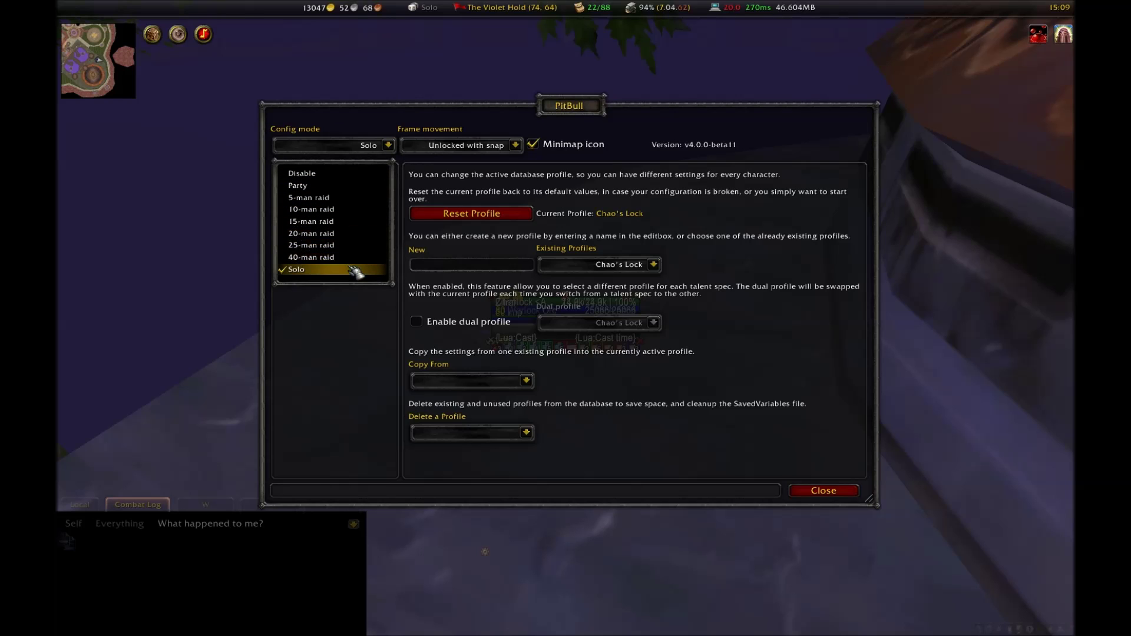
click(389, 145)
click(388, 145)
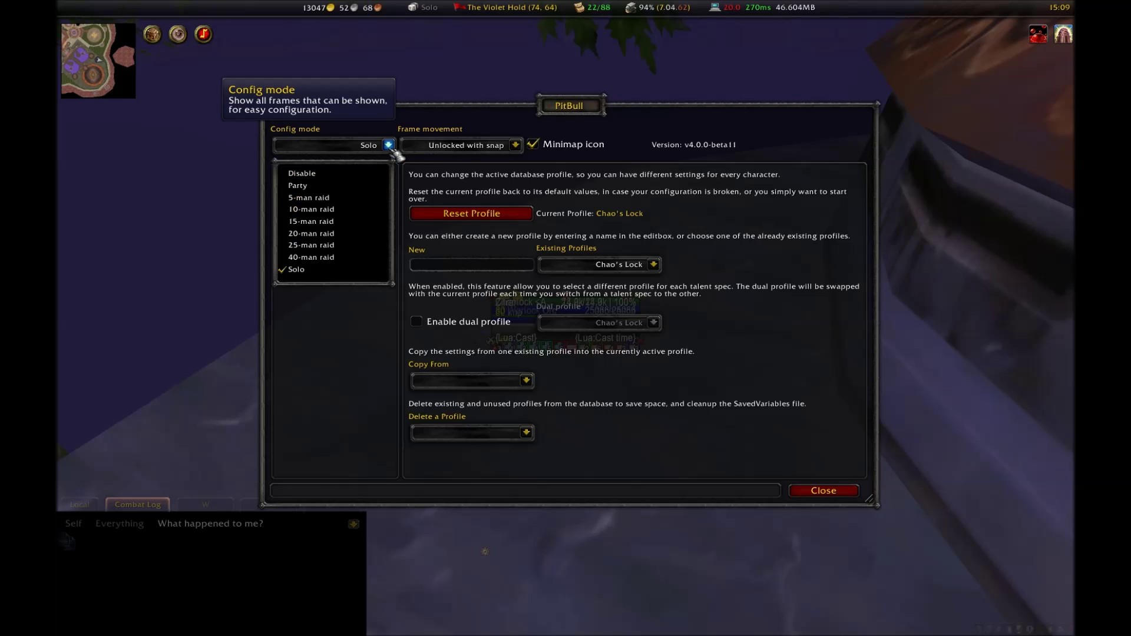
click(389, 145)
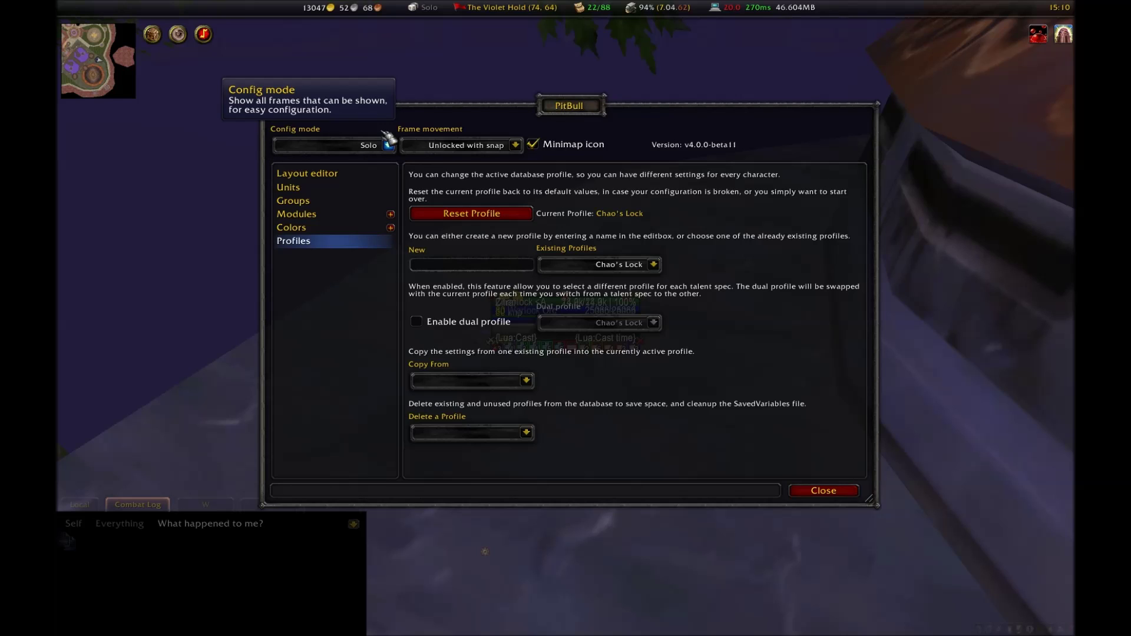
Try the Locked and Unlocked without snap frame movement modes, returning to Unlocked with snap and keeping the Solo config mode
click(516, 145)
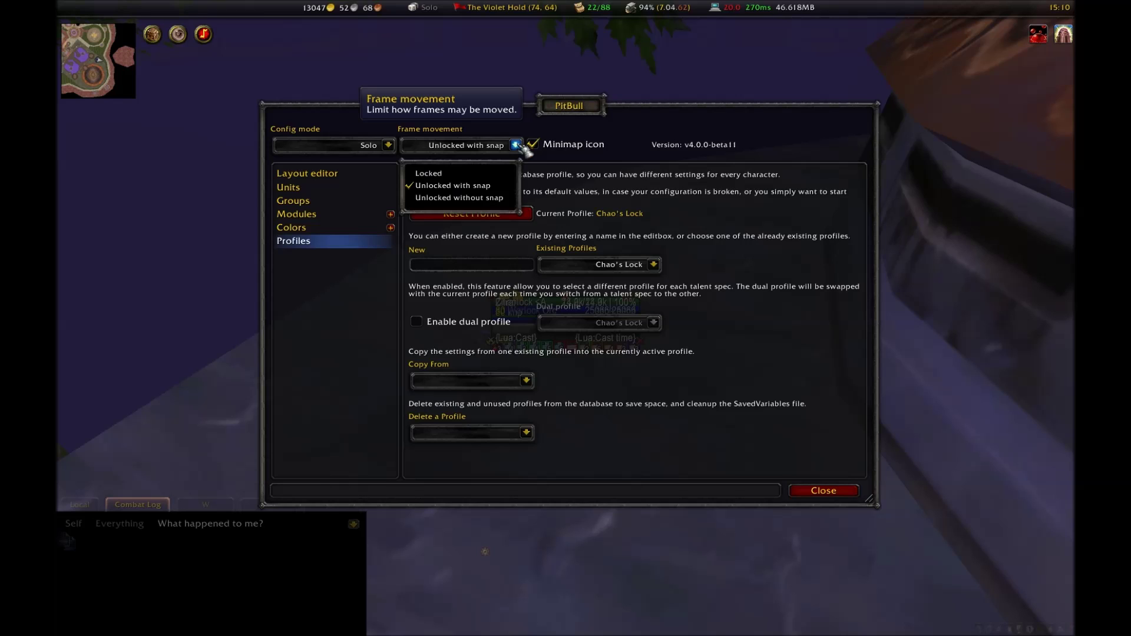
click(481, 175)
click(516, 145)
click(485, 184)
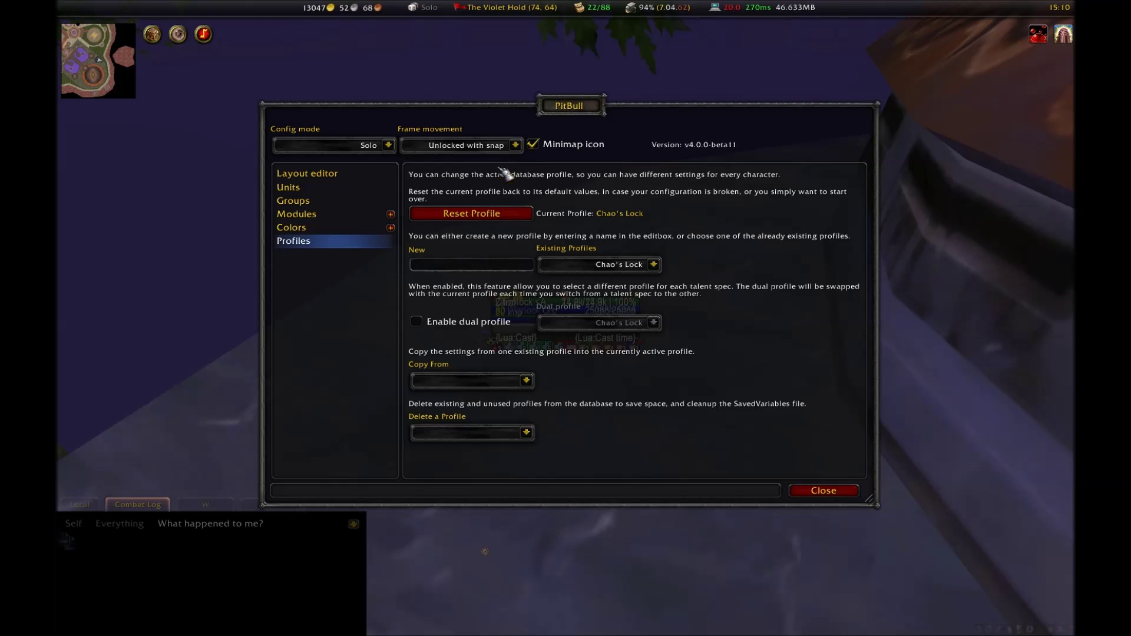
click(517, 146)
click(477, 198)
click(513, 148)
click(465, 185)
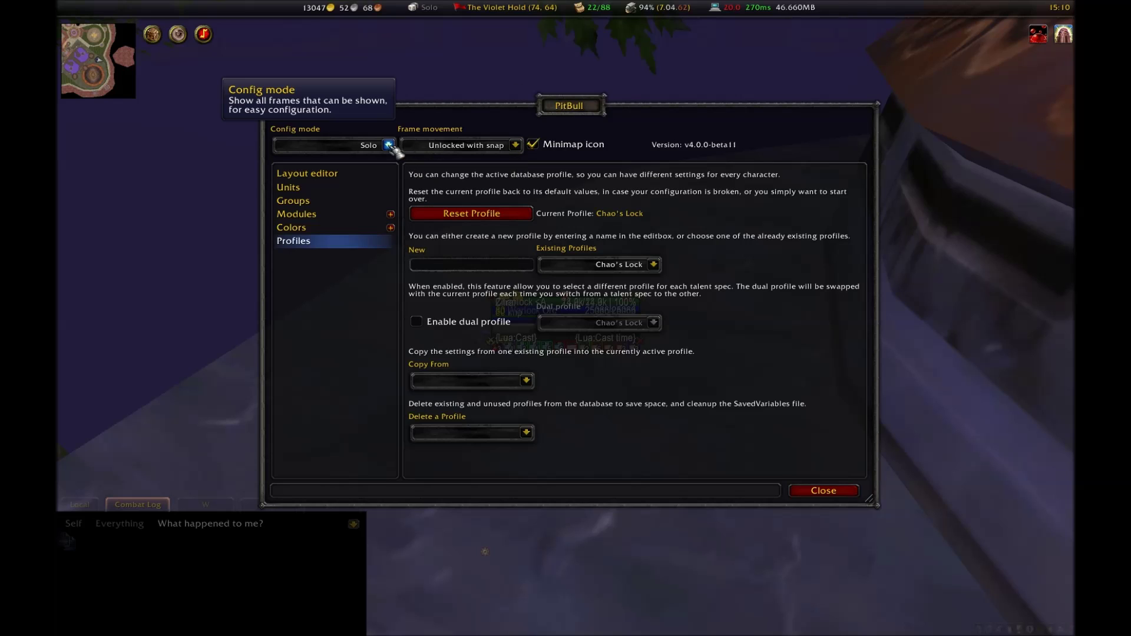
click(388, 145)
click(327, 270)
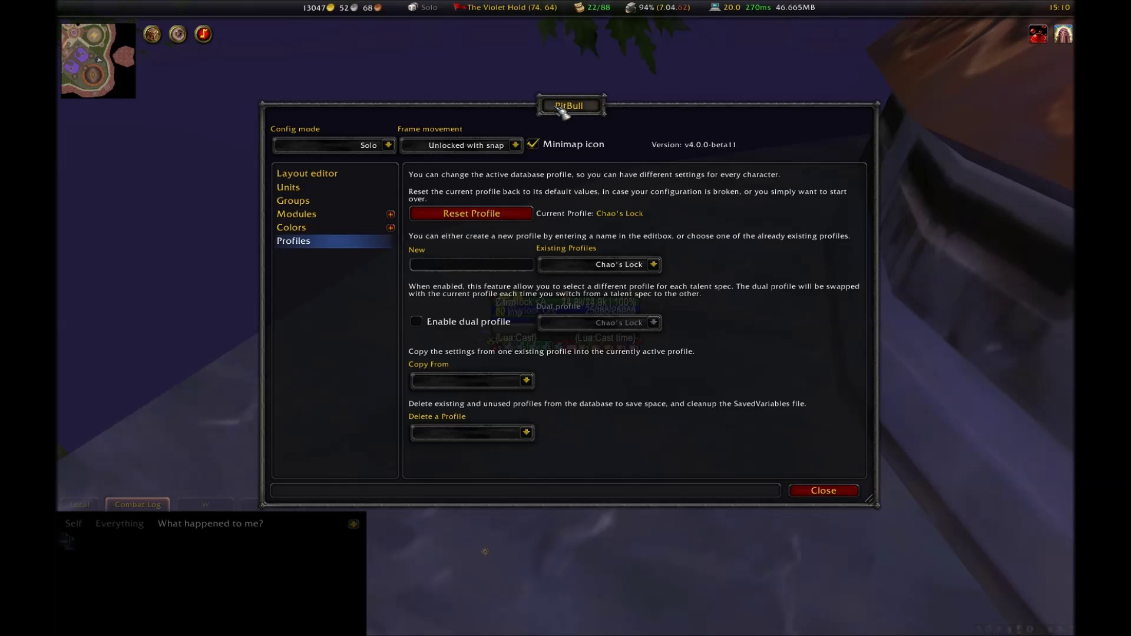
Look through the Layout editor, Units, Groups, Modules and Profiles sections of the configuration
click(353, 175)
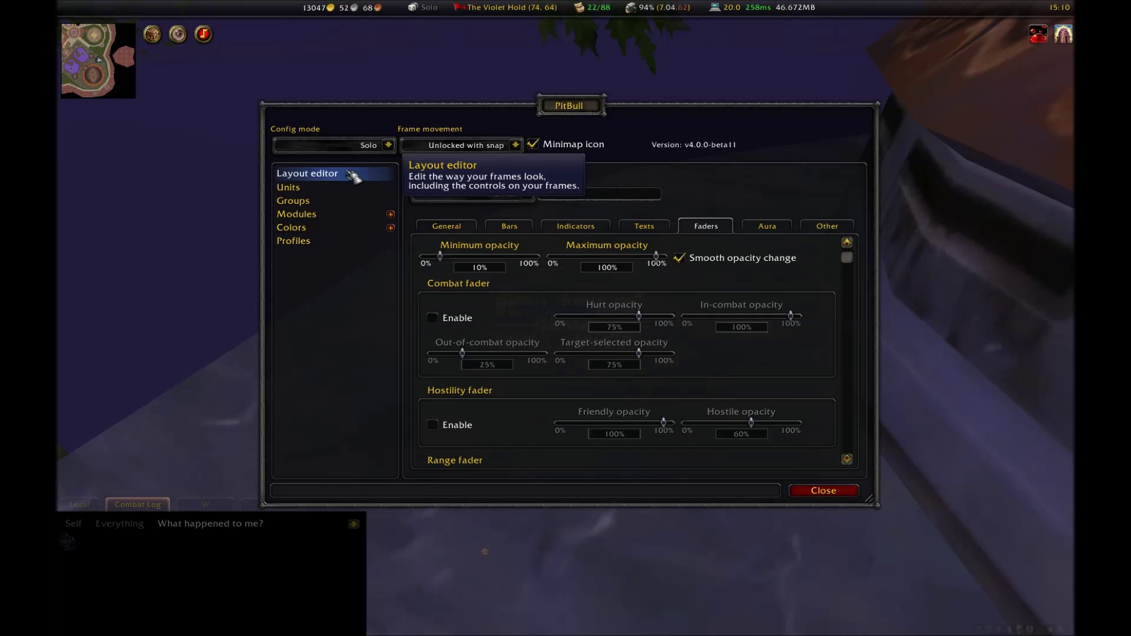
click(350, 190)
click(341, 203)
click(347, 216)
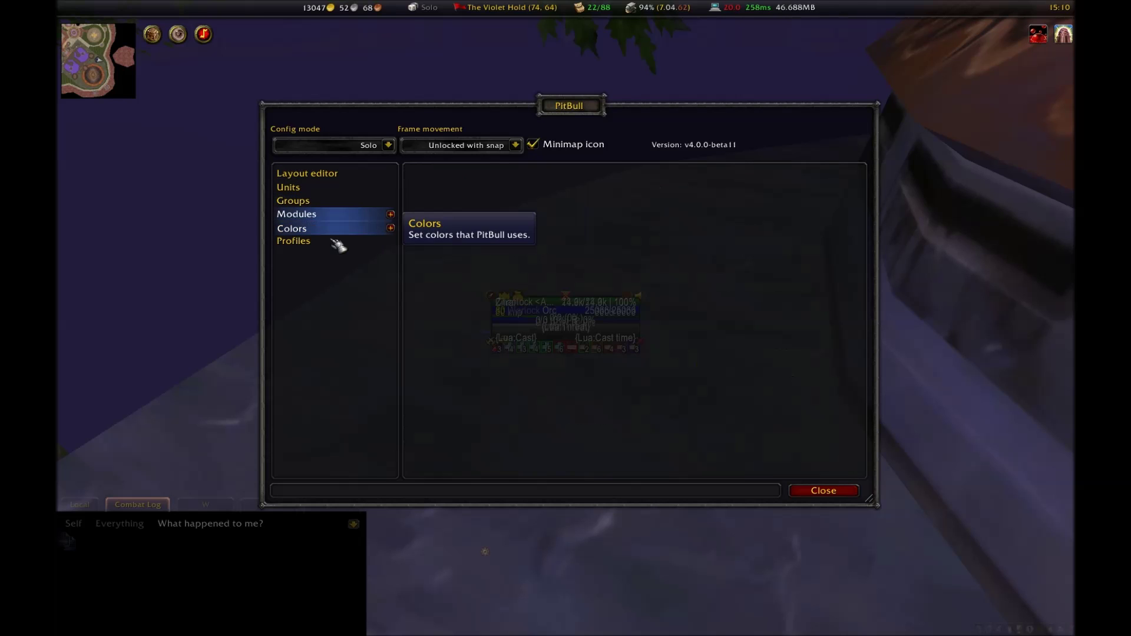
click(339, 242)
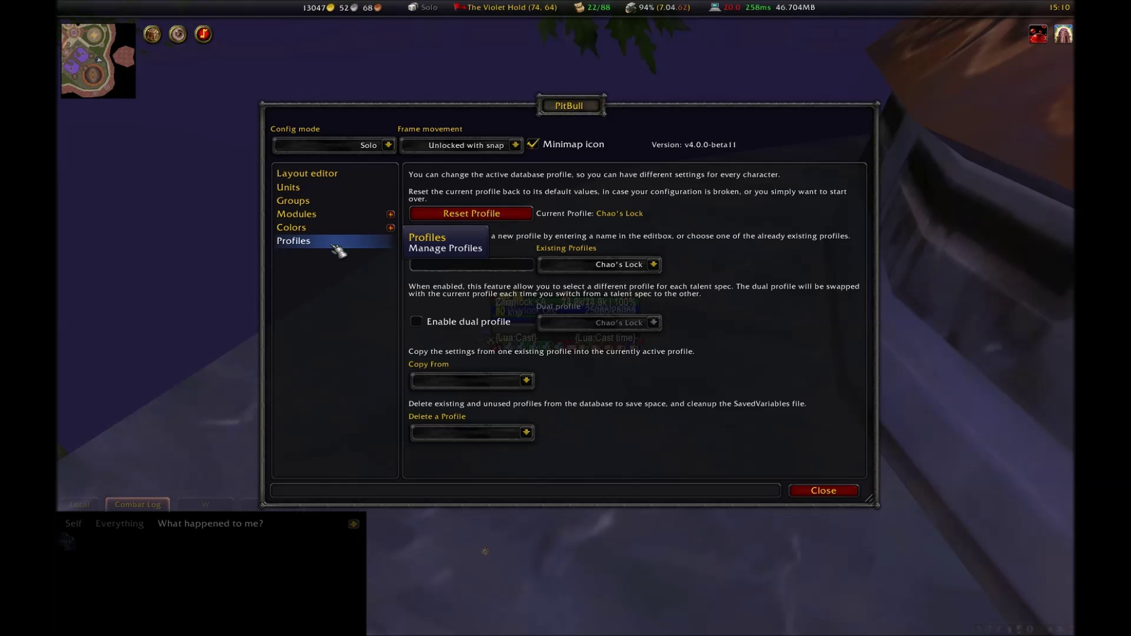
click(319, 176)
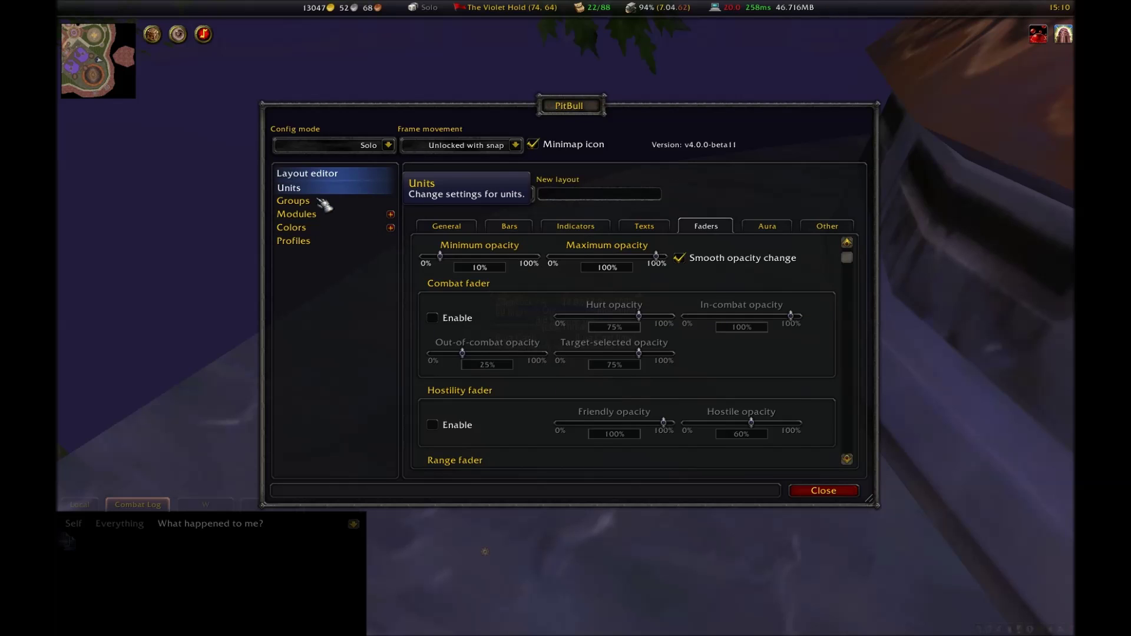
click(321, 202)
click(324, 216)
click(323, 240)
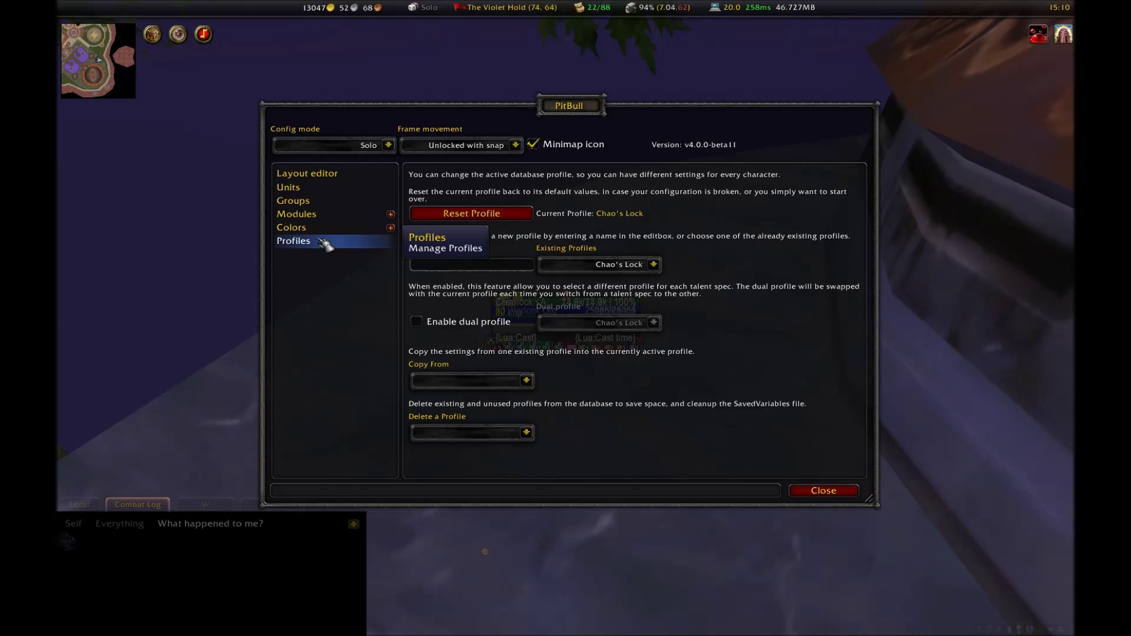
Examine the layout, unit and group settings and the individual entries under Modules and Colors
click(312, 175)
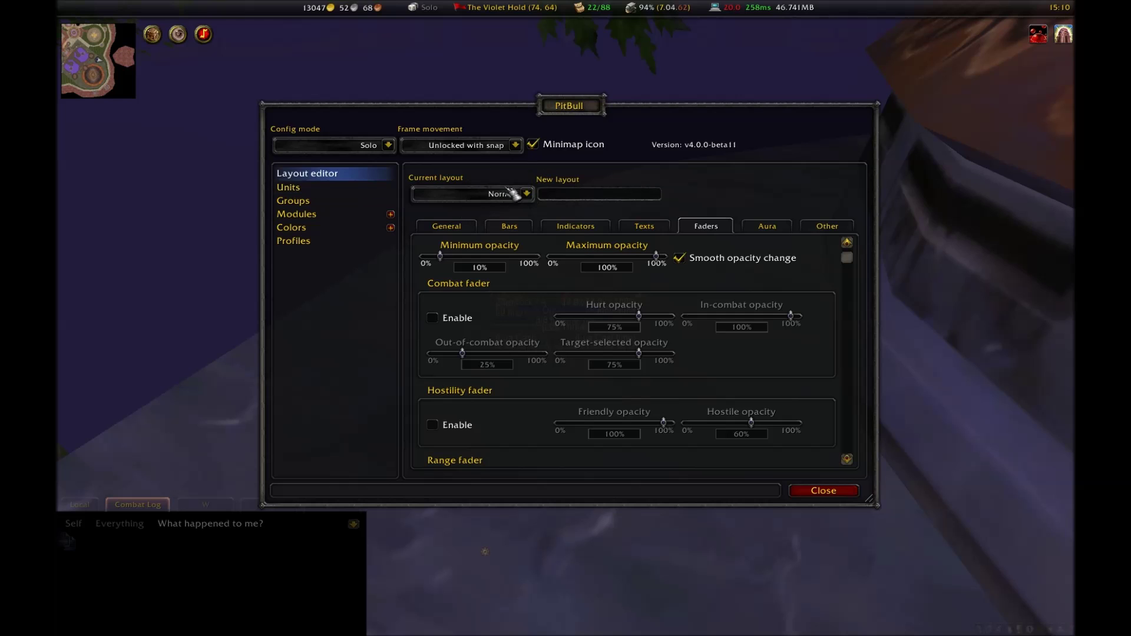
click(354, 187)
click(353, 201)
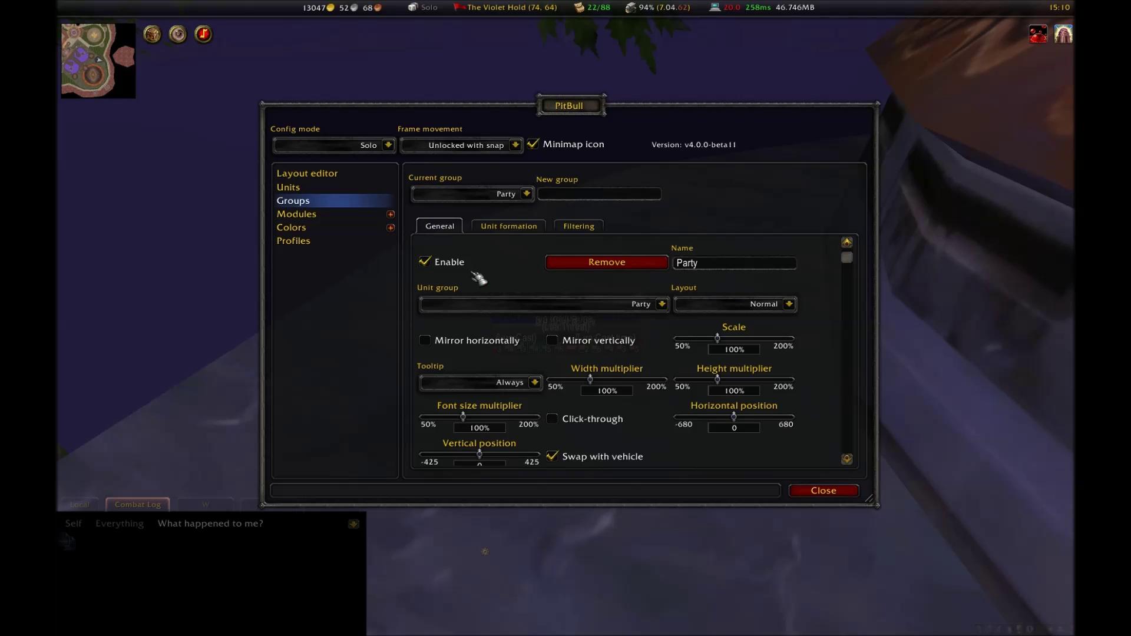
click(357, 214)
click(390, 214)
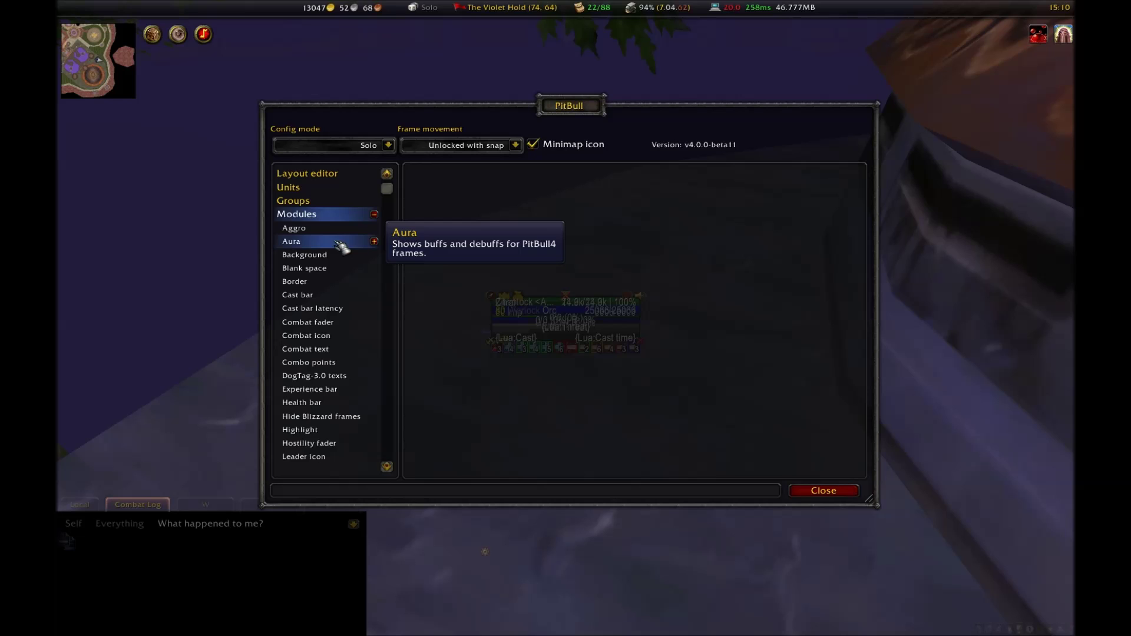
click(374, 215)
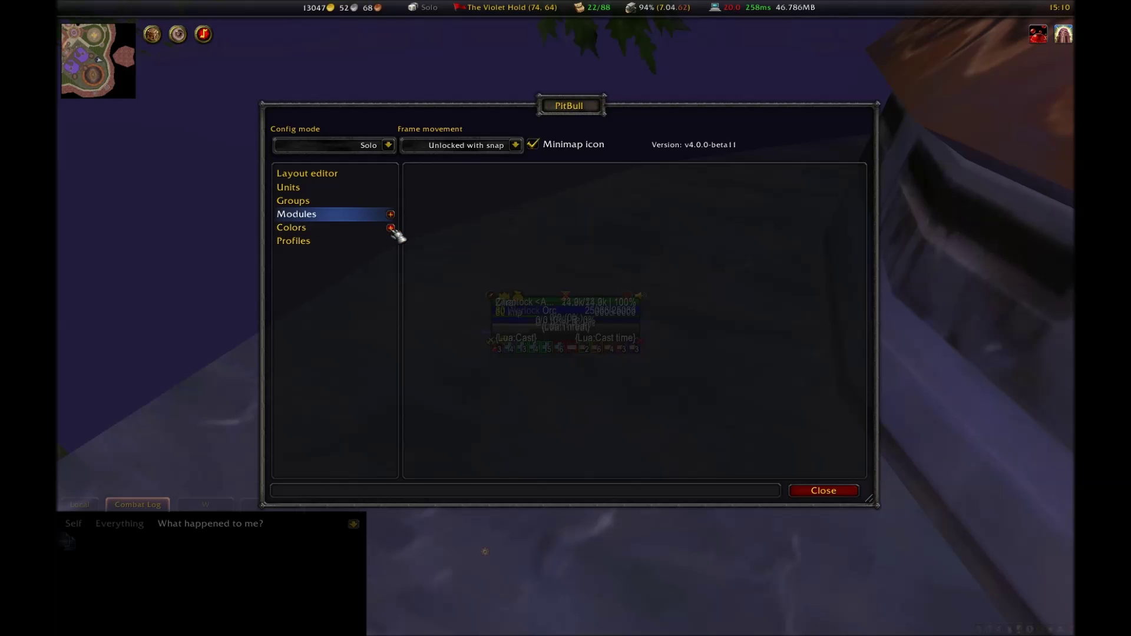
click(391, 228)
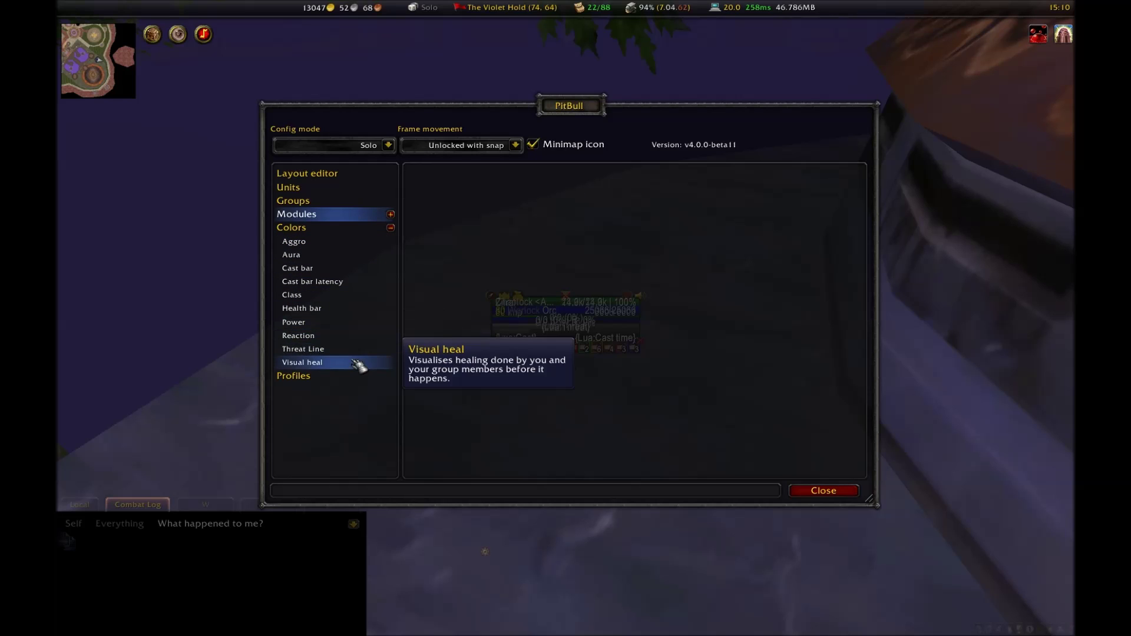
click(390, 228)
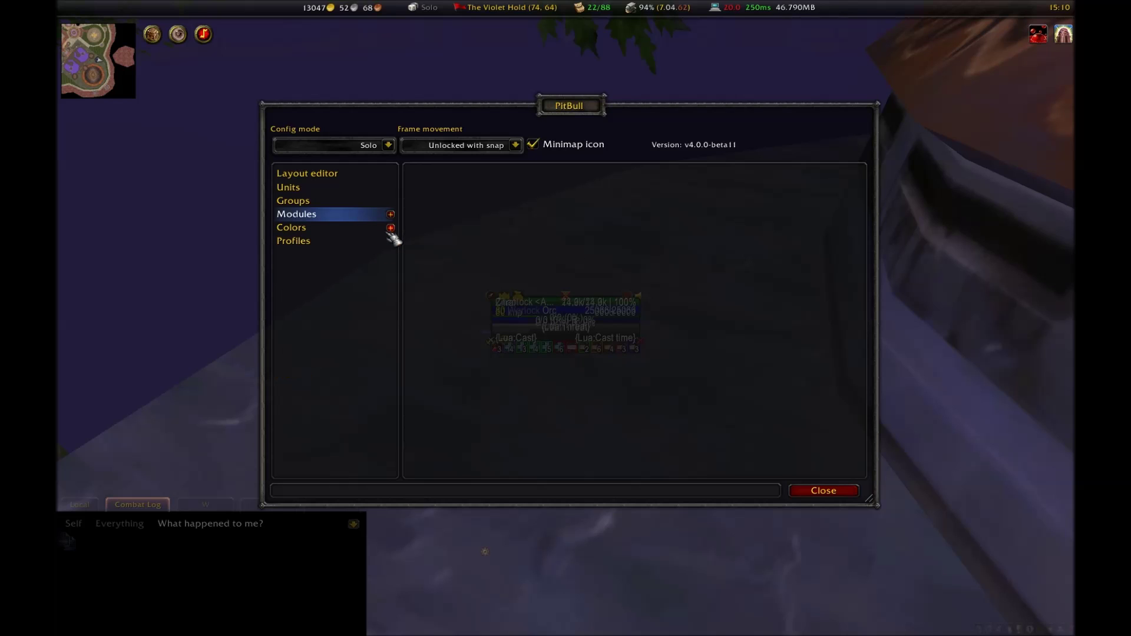
Examine the profile management options: existing profiles, copying from a profile, deleting a profile and naming a new one
click(340, 246)
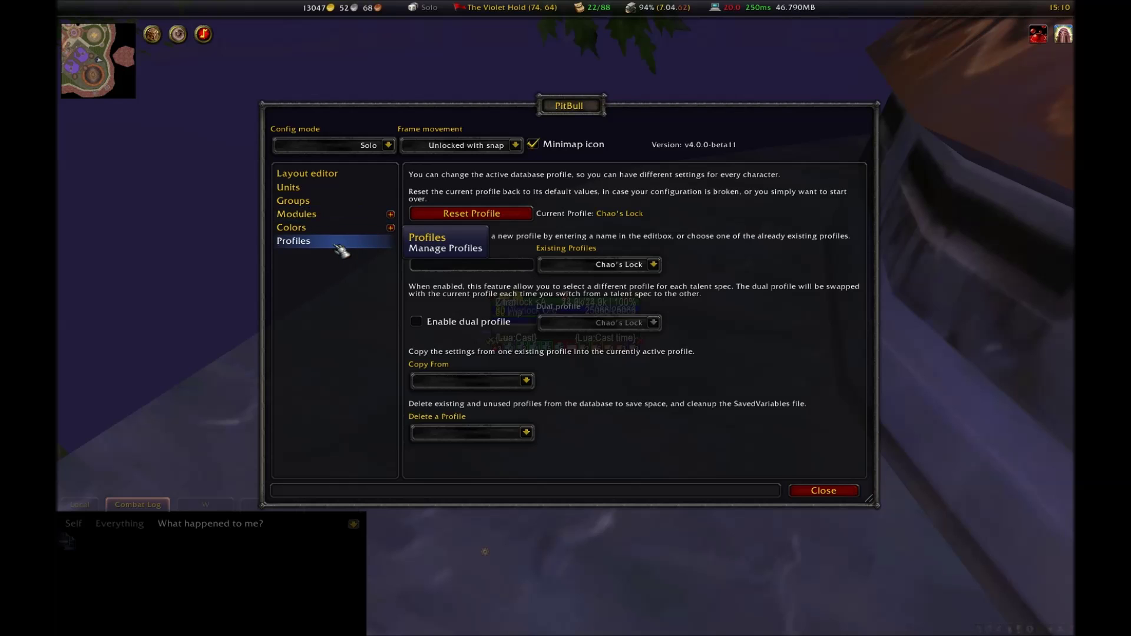
click(654, 265)
click(654, 265)
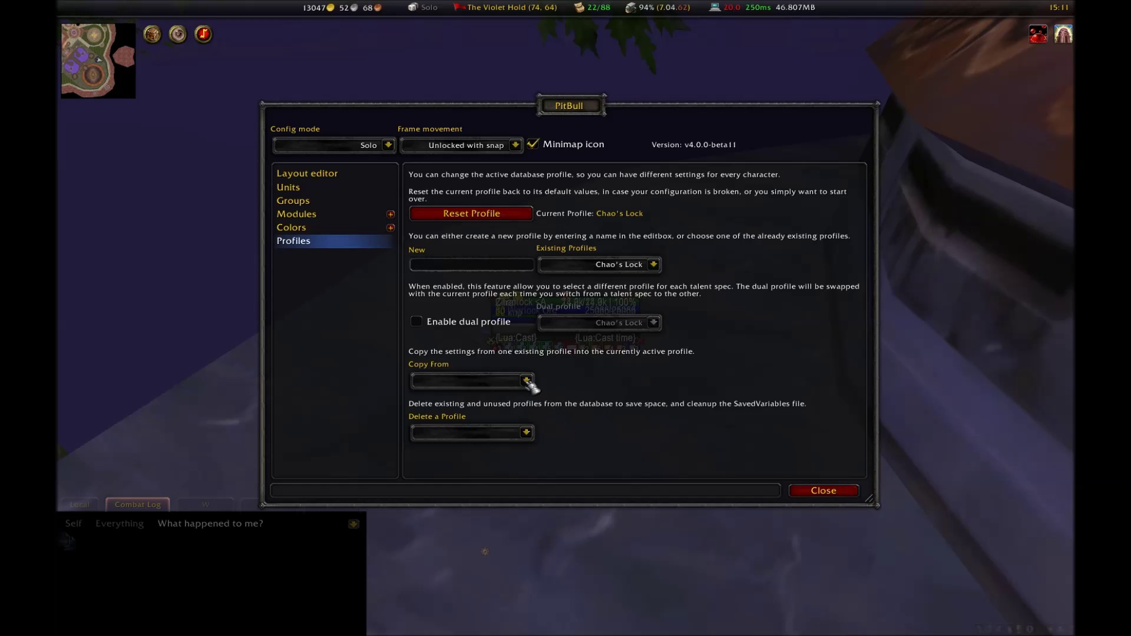
click(527, 381)
click(528, 382)
click(527, 433)
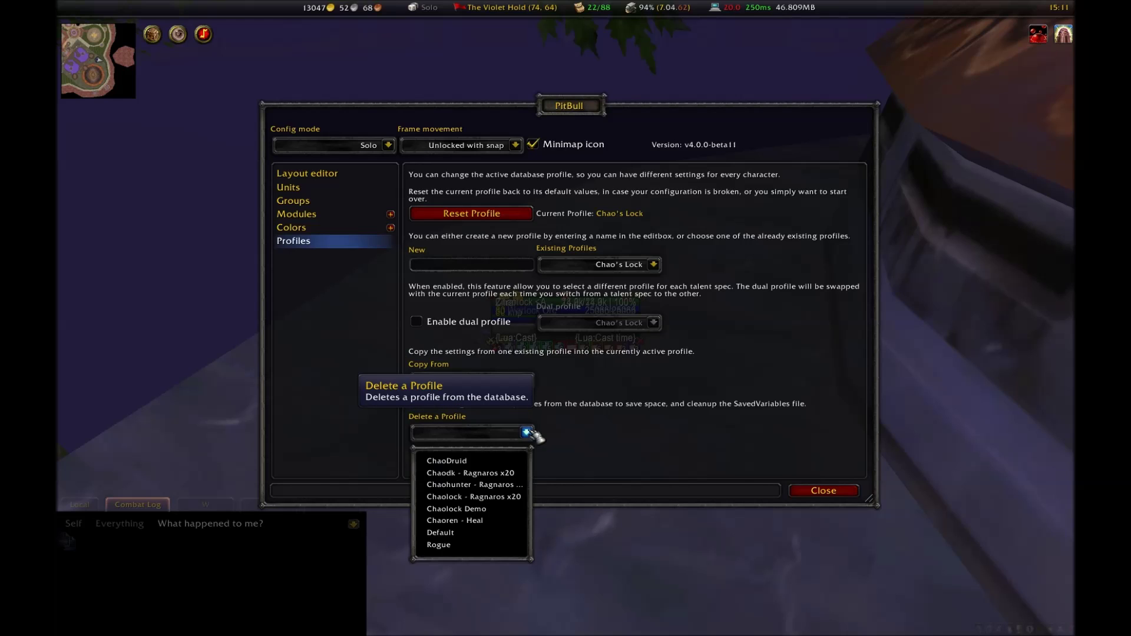
click(527, 433)
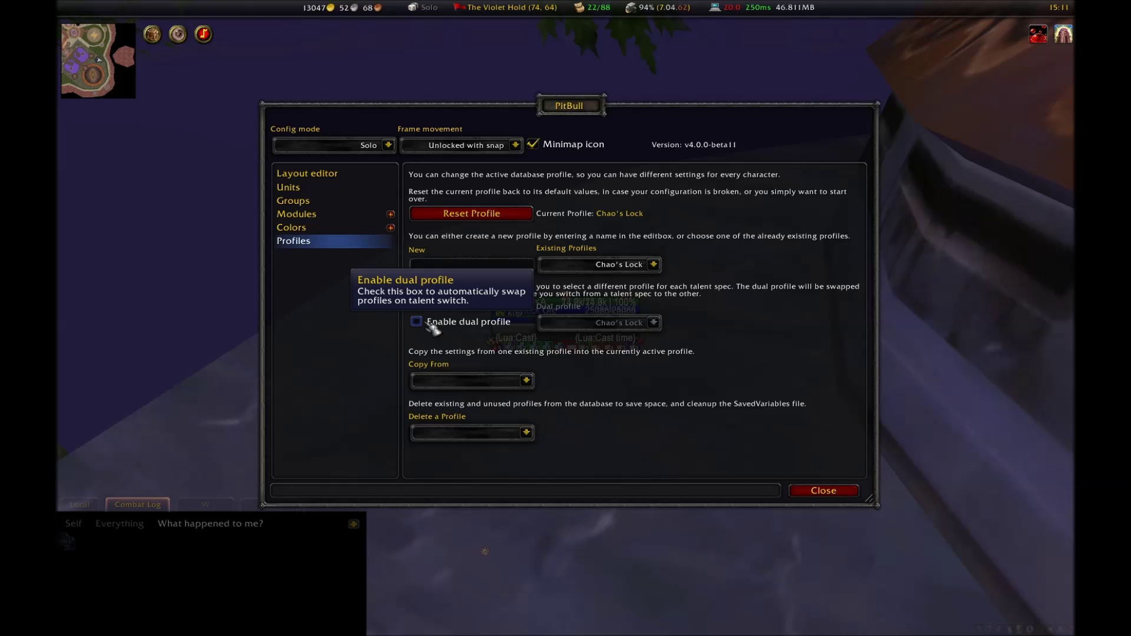
click(443, 264)
text(H)
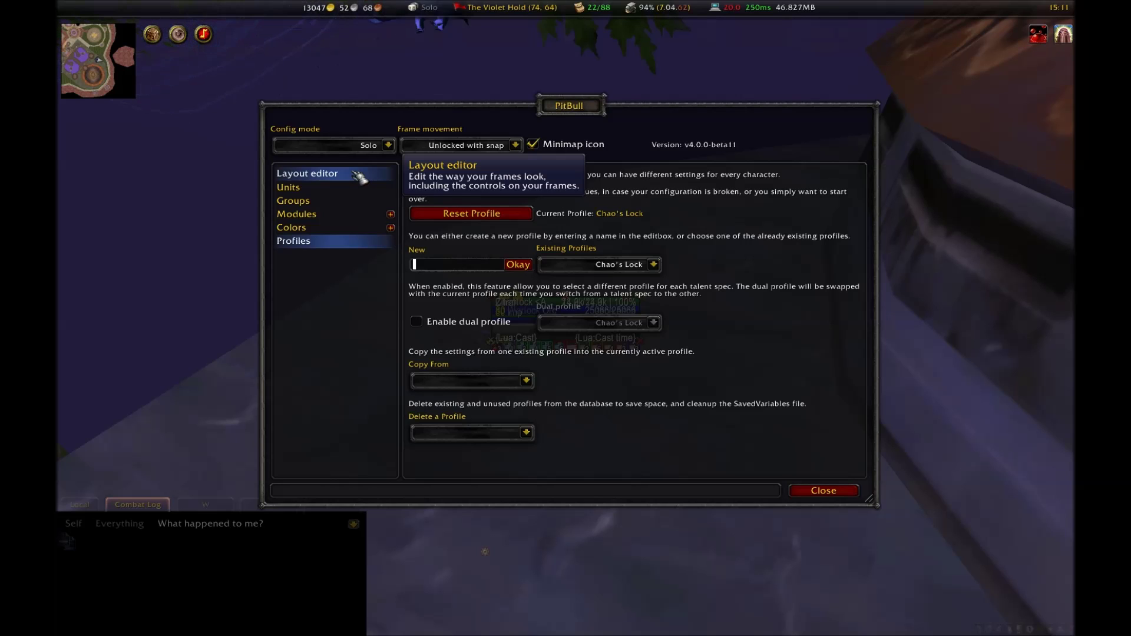
Choose Focus's target as the unit to edit and toggle its Enable option
click(356, 174)
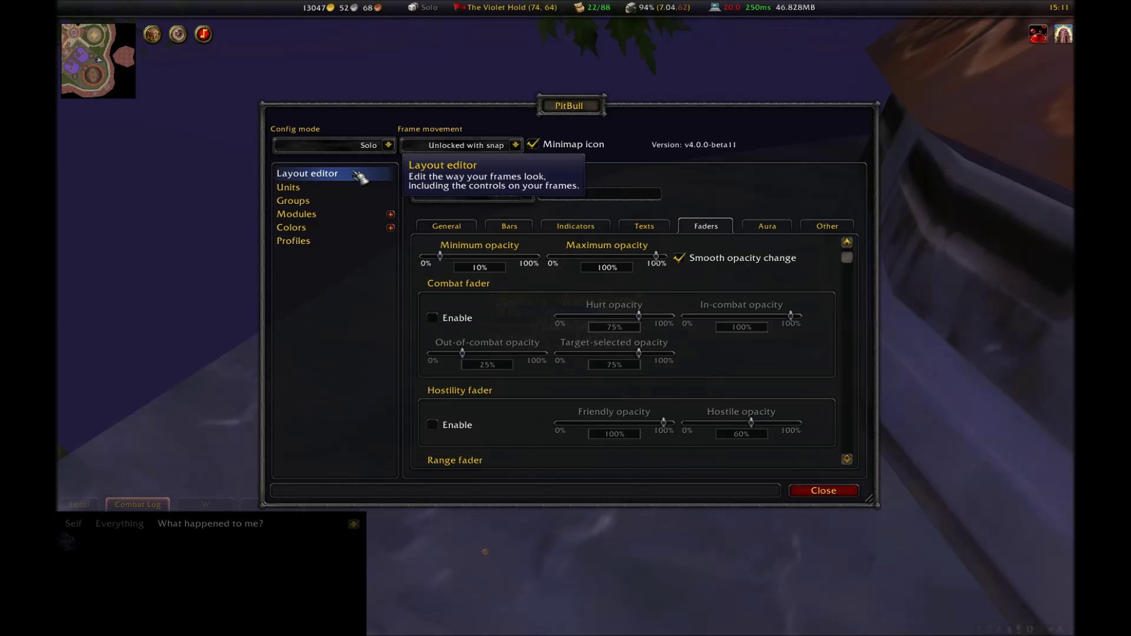
click(356, 190)
click(526, 194)
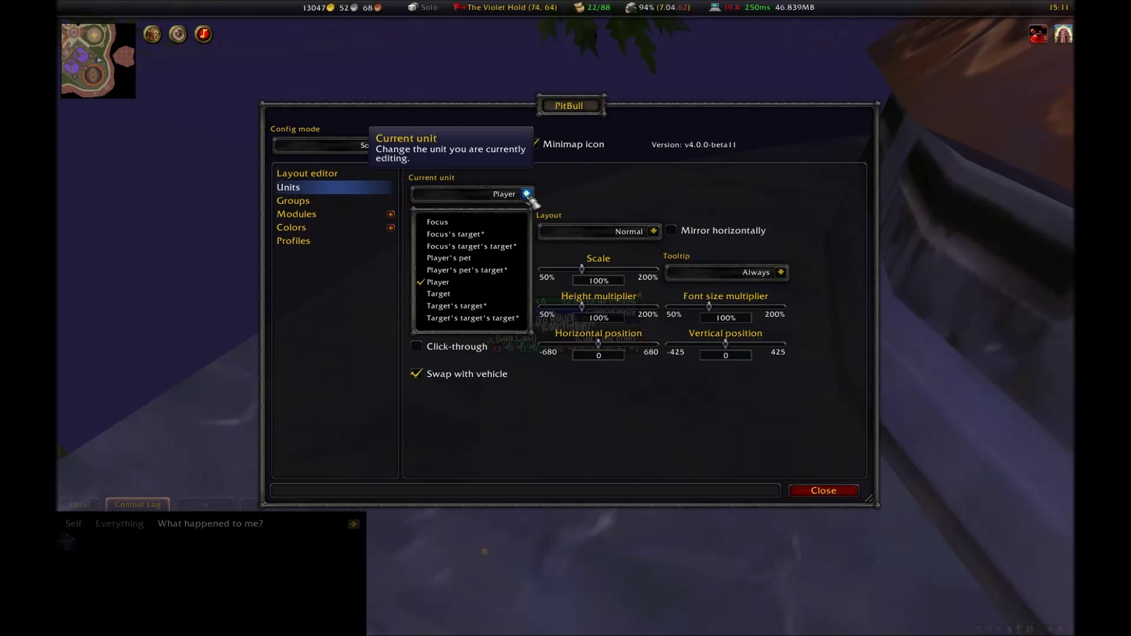
click(478, 235)
click(423, 231)
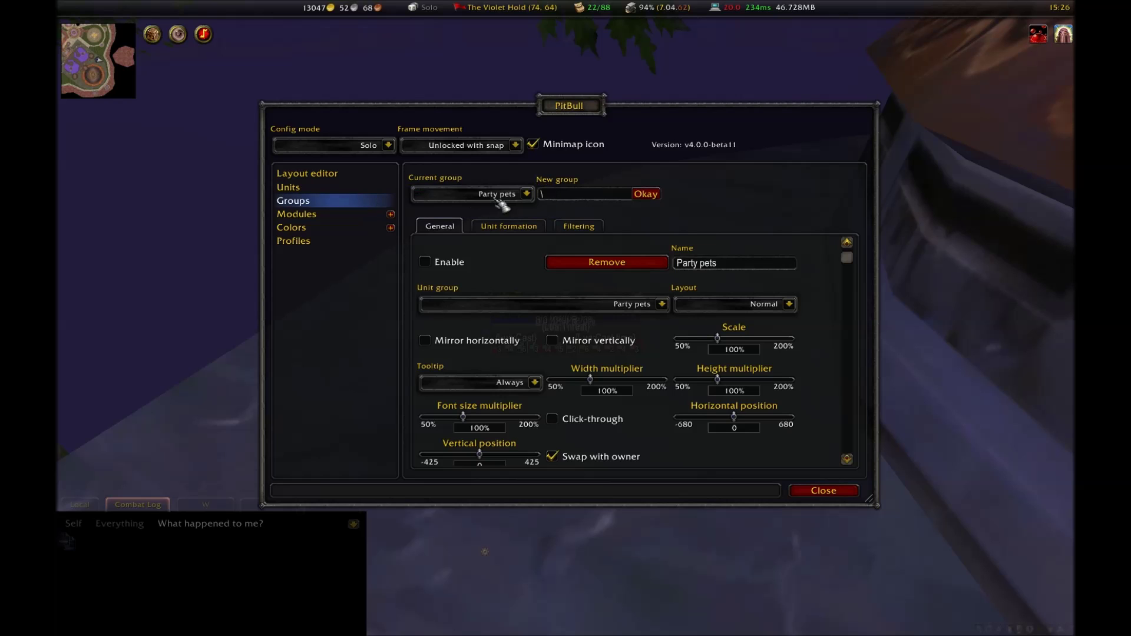
Clear the new group name, enable the Party pets group and set its unit group to Raid
click(527, 194)
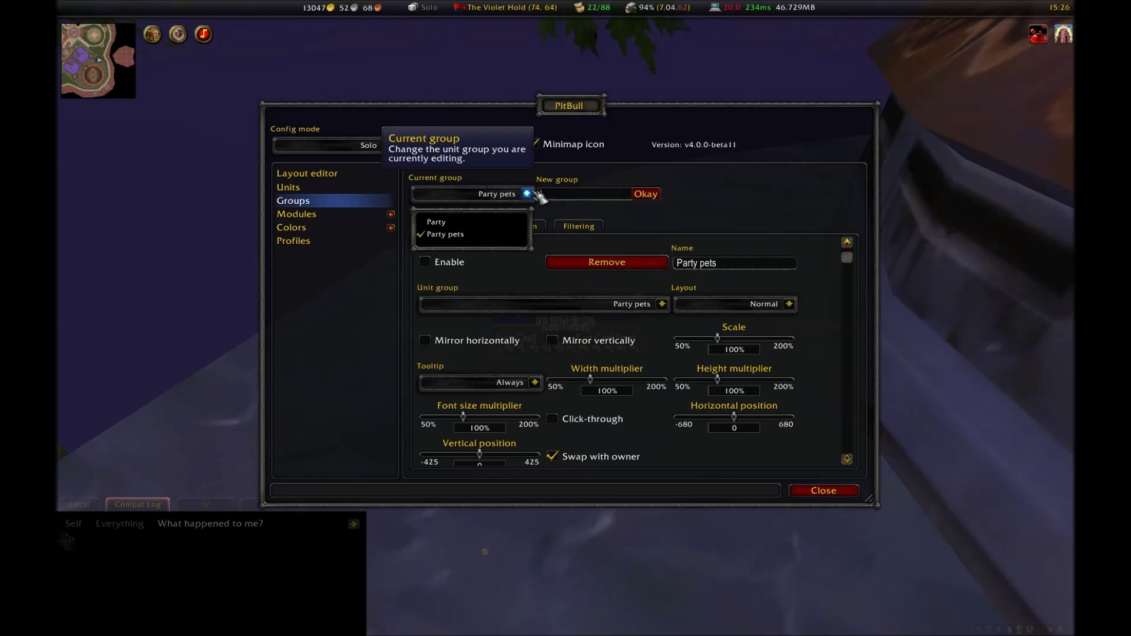
click(569, 196)
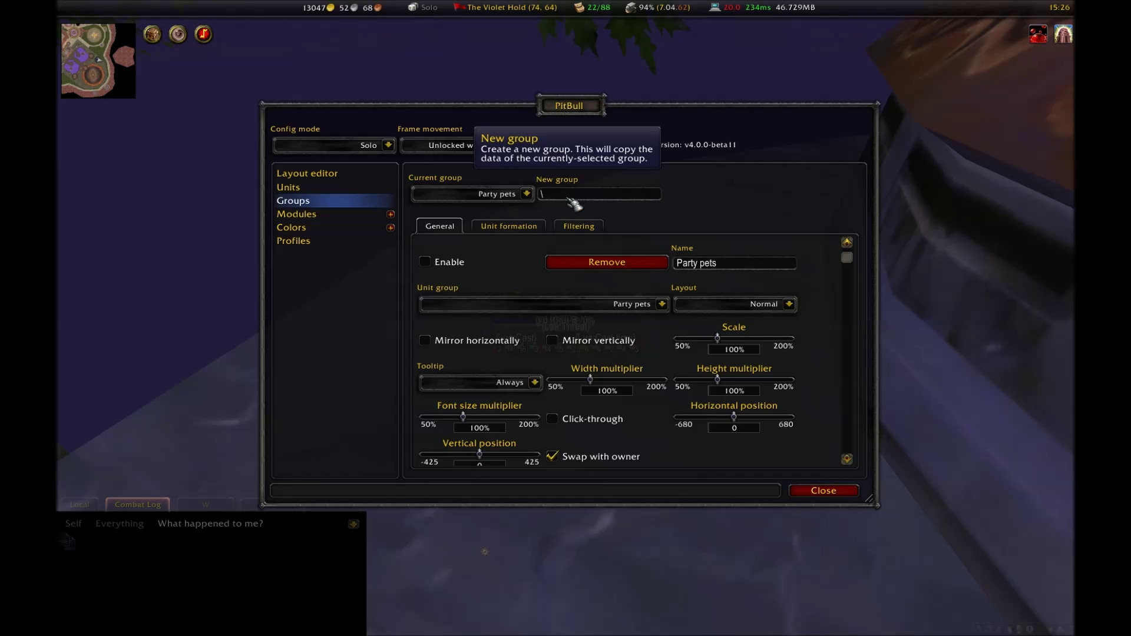
text(''''''''')
click(448, 264)
click(663, 303)
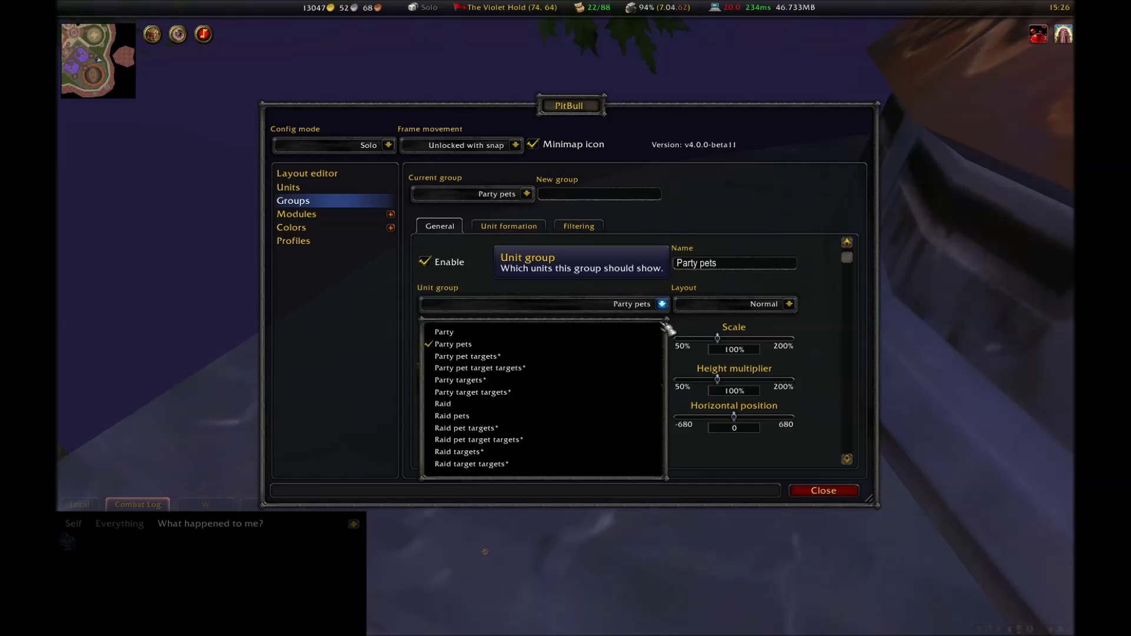
click(479, 409)
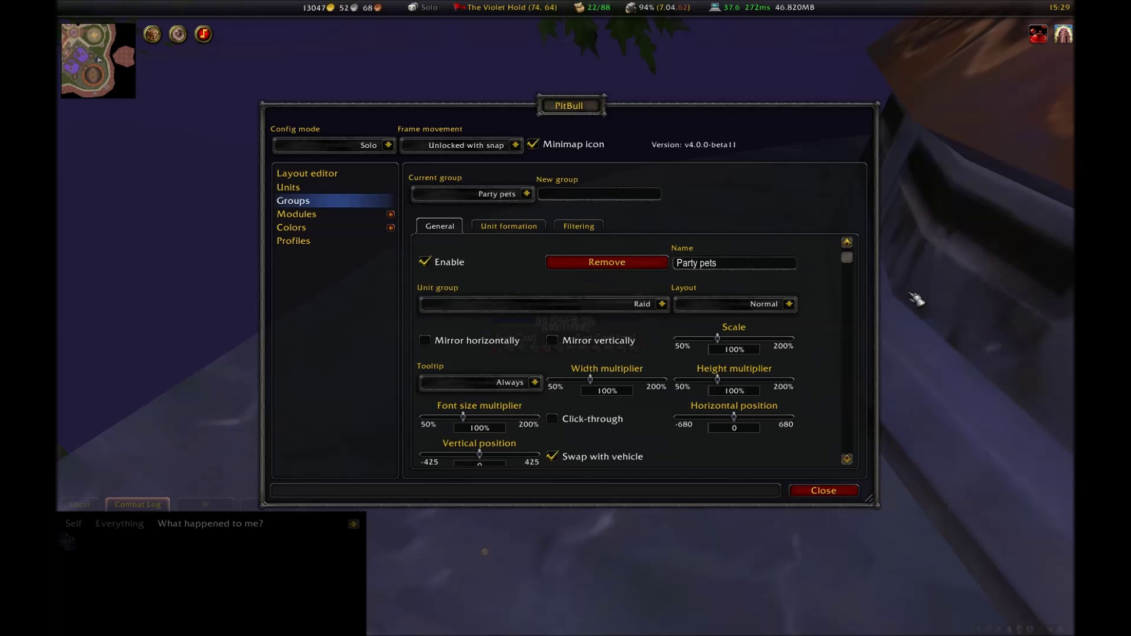
Open the layout editor and separate the stacked player and pet frames, keeping the configuration window below them
click(348, 173)
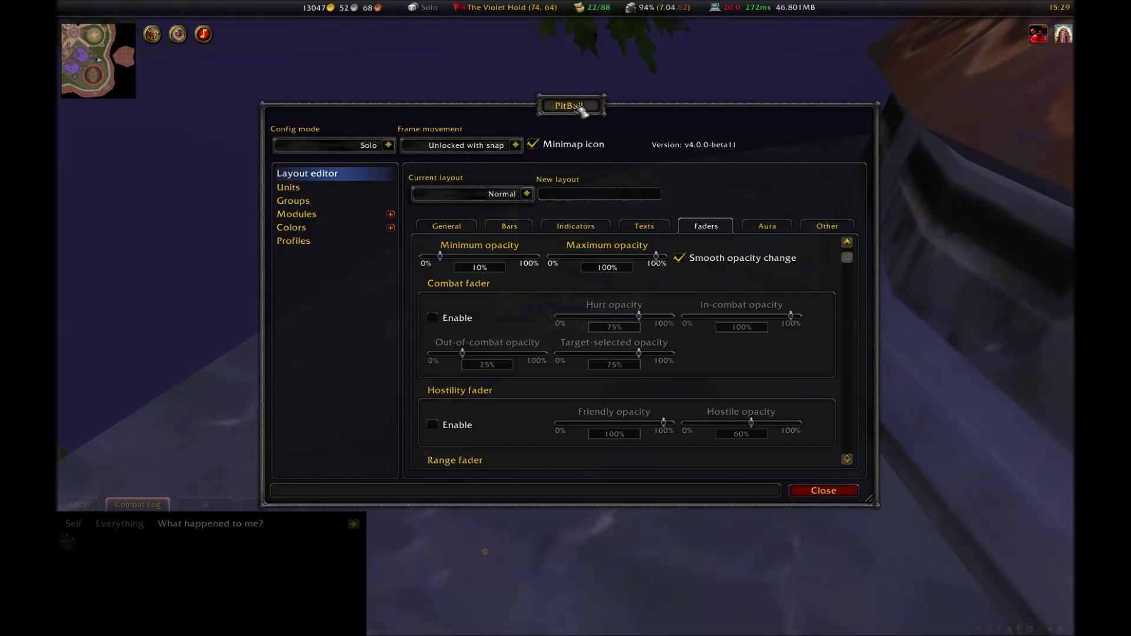
drag(581, 111, 728, 384)
drag(524, 307, 640, 184)
drag(713, 386, 608, 263)
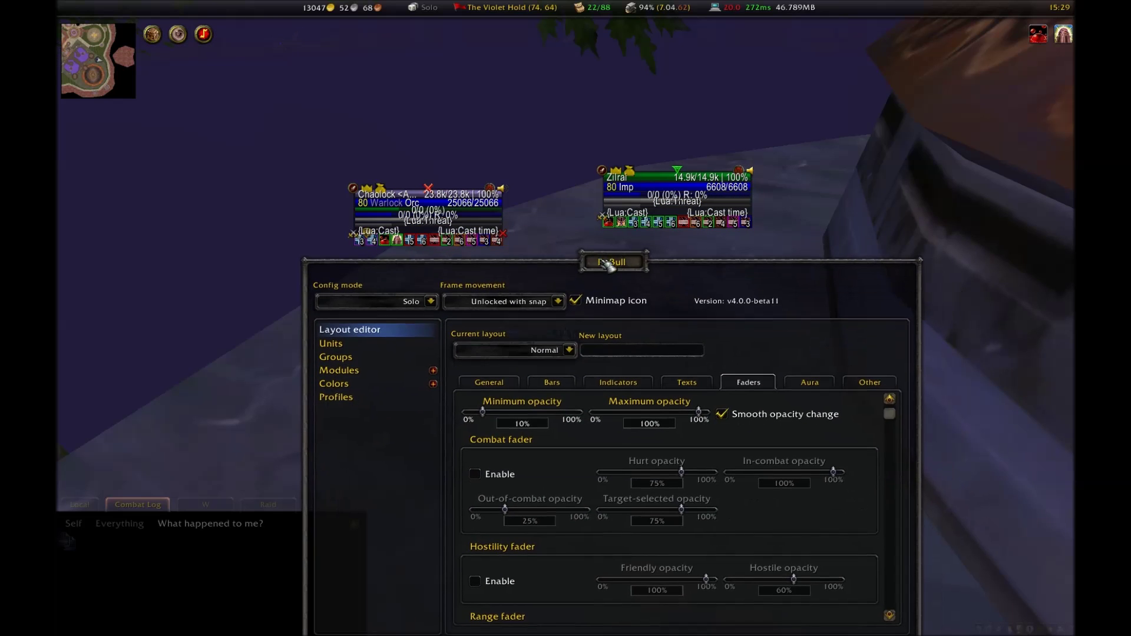
Move the player and pet frames higher and farther apart, and raise the configuration window beneath them
drag(424, 215, 358, 154)
drag(610, 192, 652, 116)
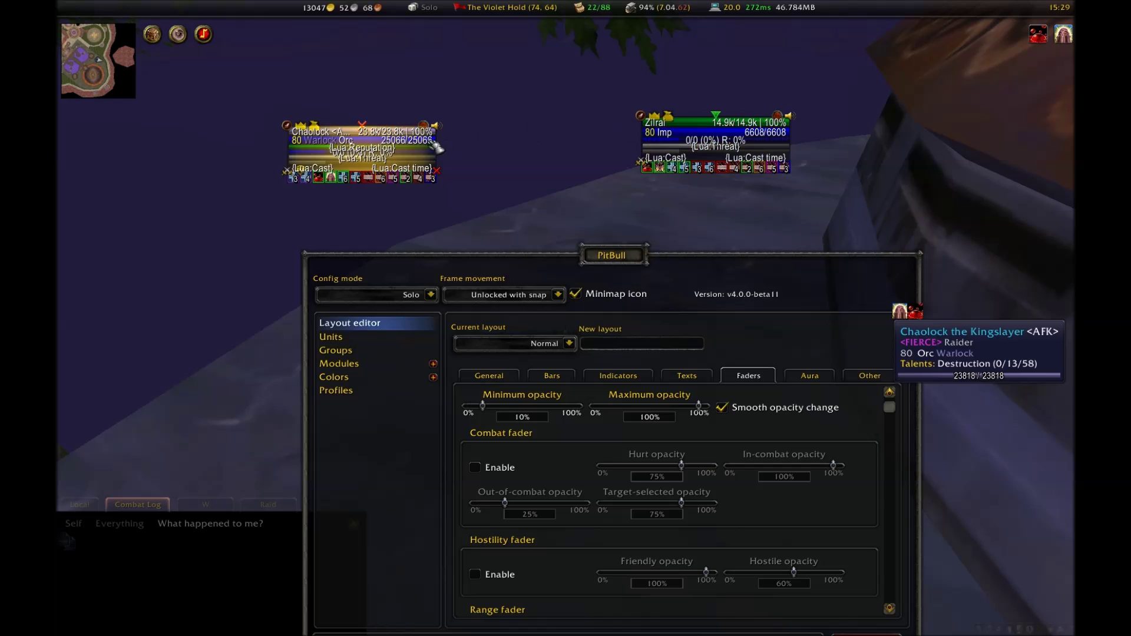
drag(353, 150, 343, 114)
drag(693, 116, 695, 109)
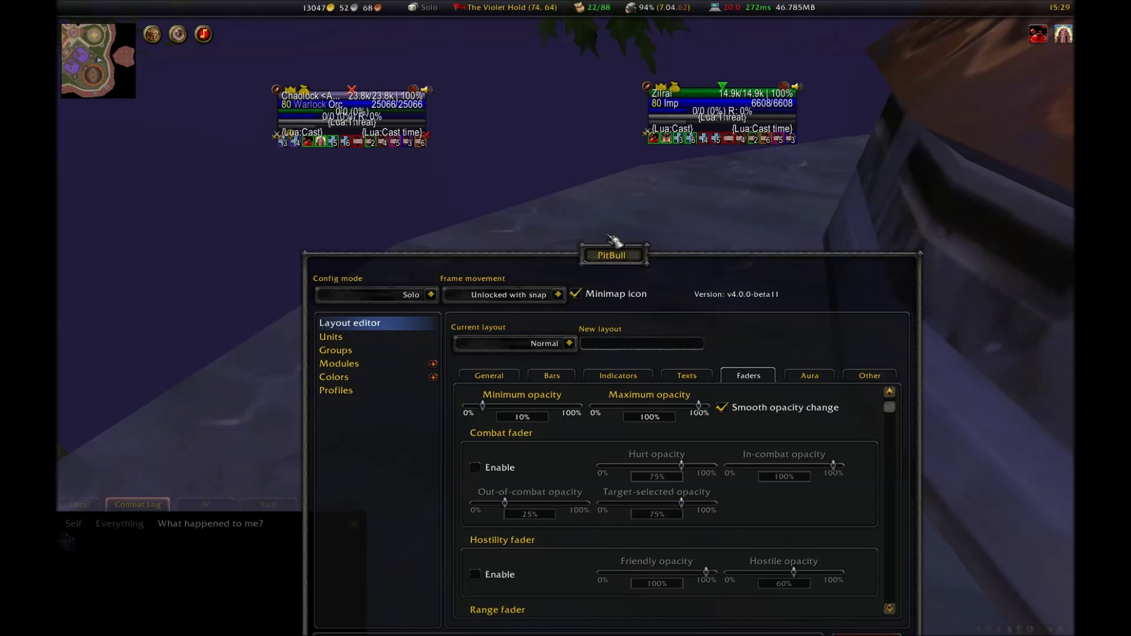
drag(610, 236, 574, 164)
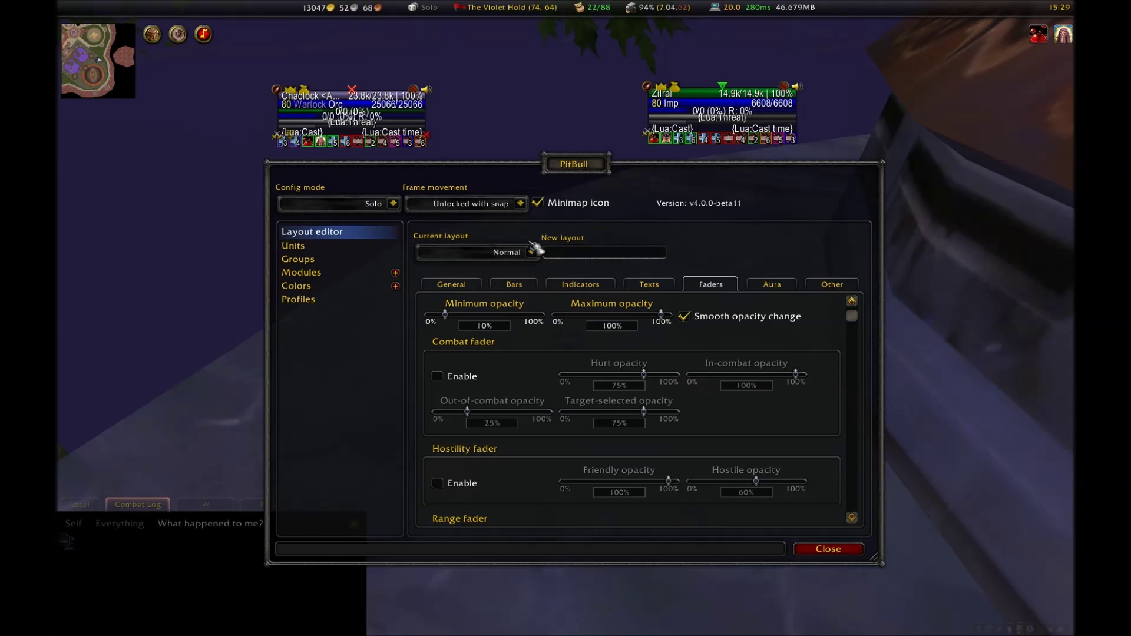
Enter "normal but different!" as a new layout name and clear it without creating the layout
click(573, 257)
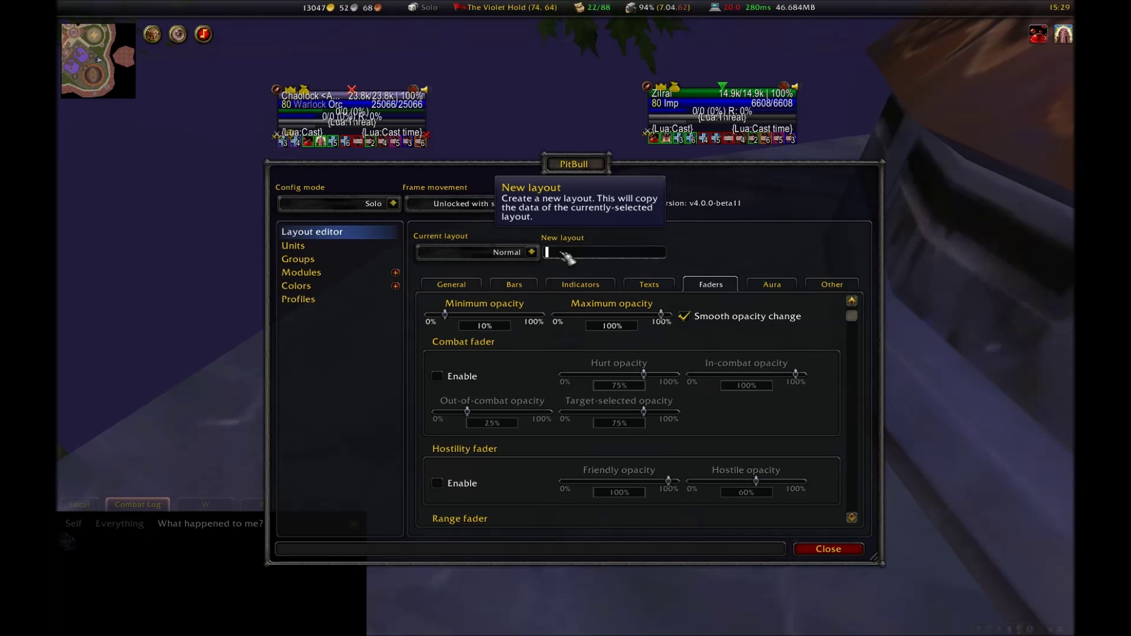
text(normal but different!)
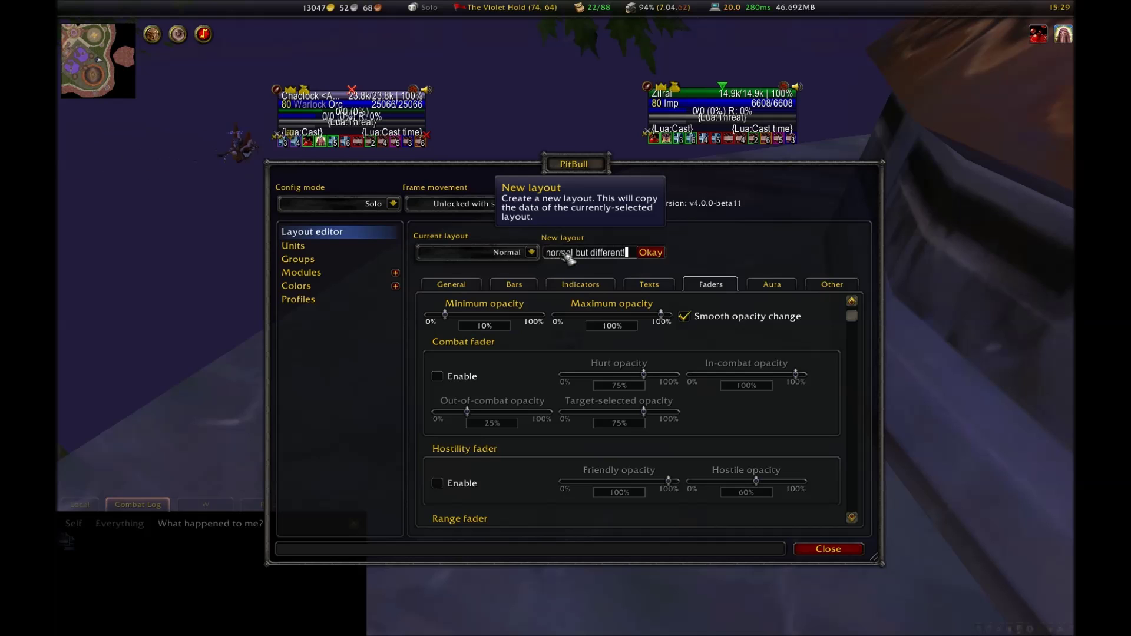
key(BackSpace)
key(BackSpace)
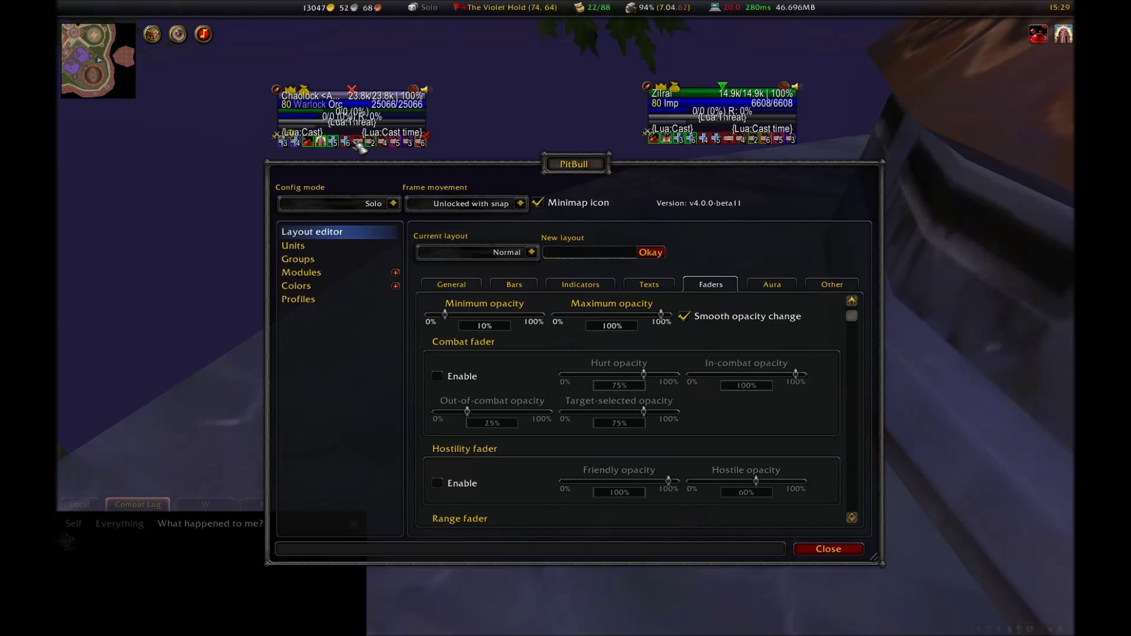
Spread the player and pet frames wider apart above the configuration window
drag(359, 147, 320, 114)
drag(696, 104, 781, 72)
drag(354, 82, 375, 96)
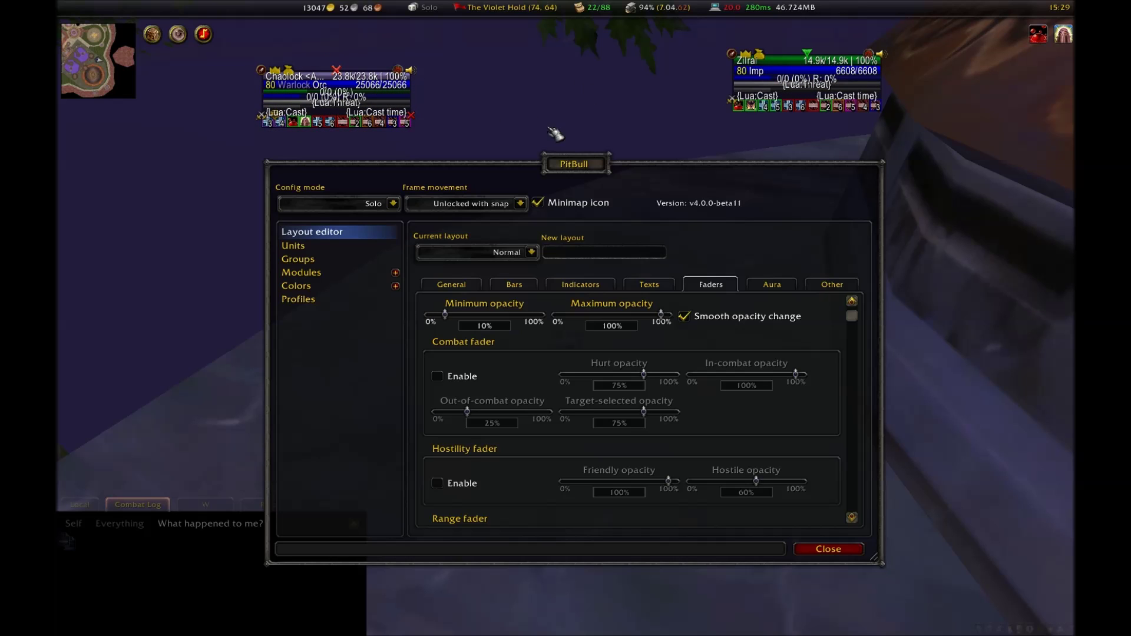
Set the Normal layout's unit frame width to 220 and its height to 110
click(471, 286)
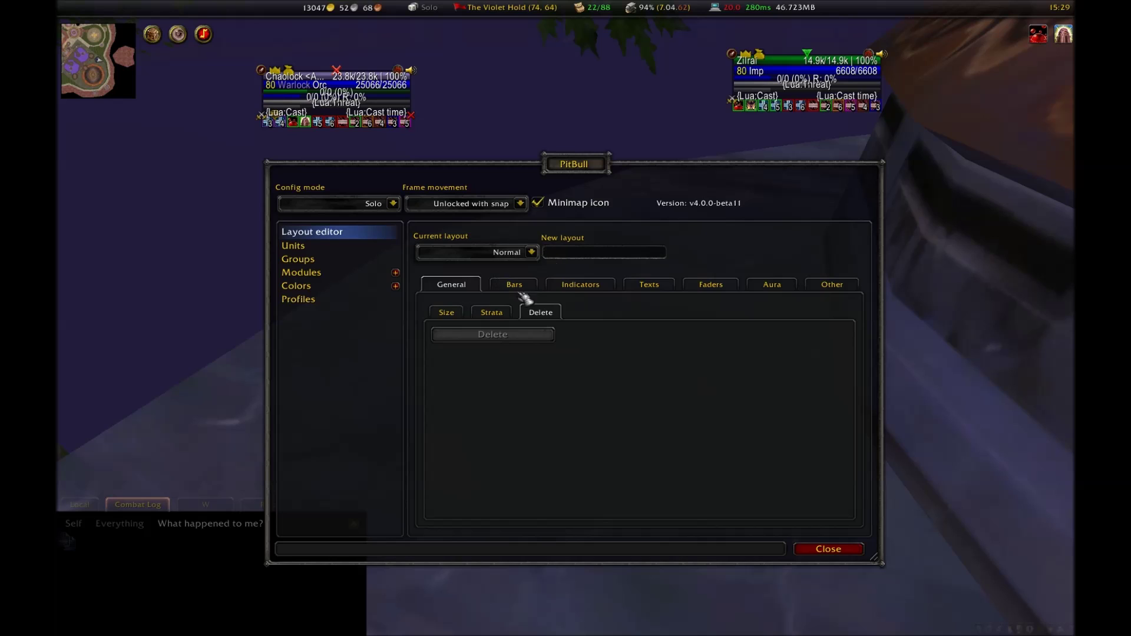
click(492, 313)
click(539, 313)
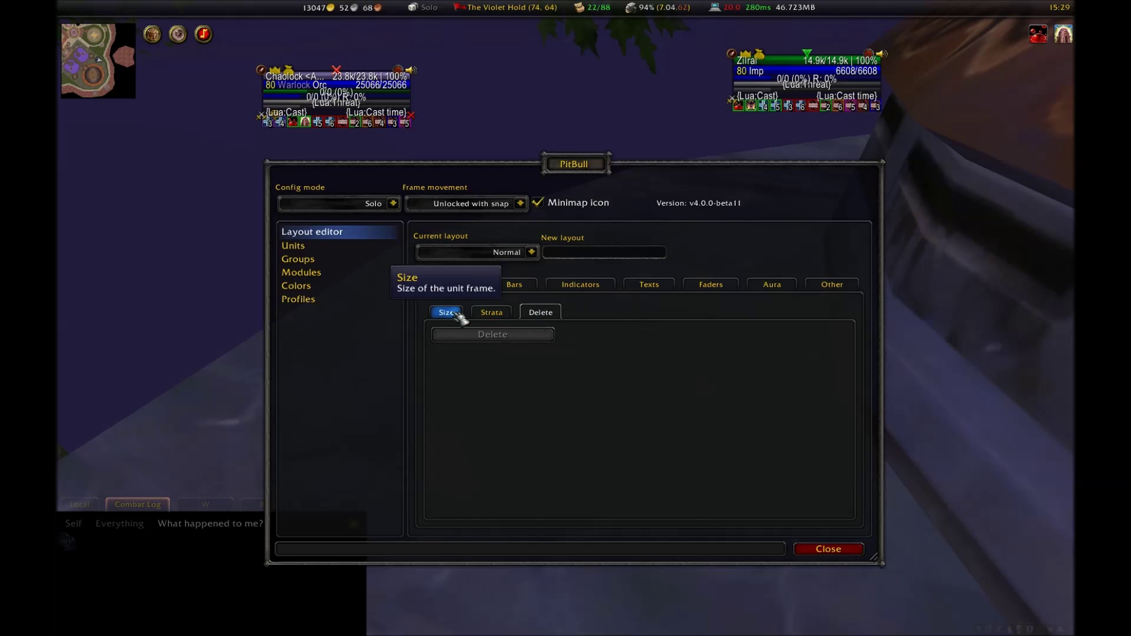
click(456, 314)
mouse_move(492, 345)
mouse_down()
mouse_move(516, 346)
mouse_move(501, 347)
mouse_up()
drag(594, 344, 600, 345)
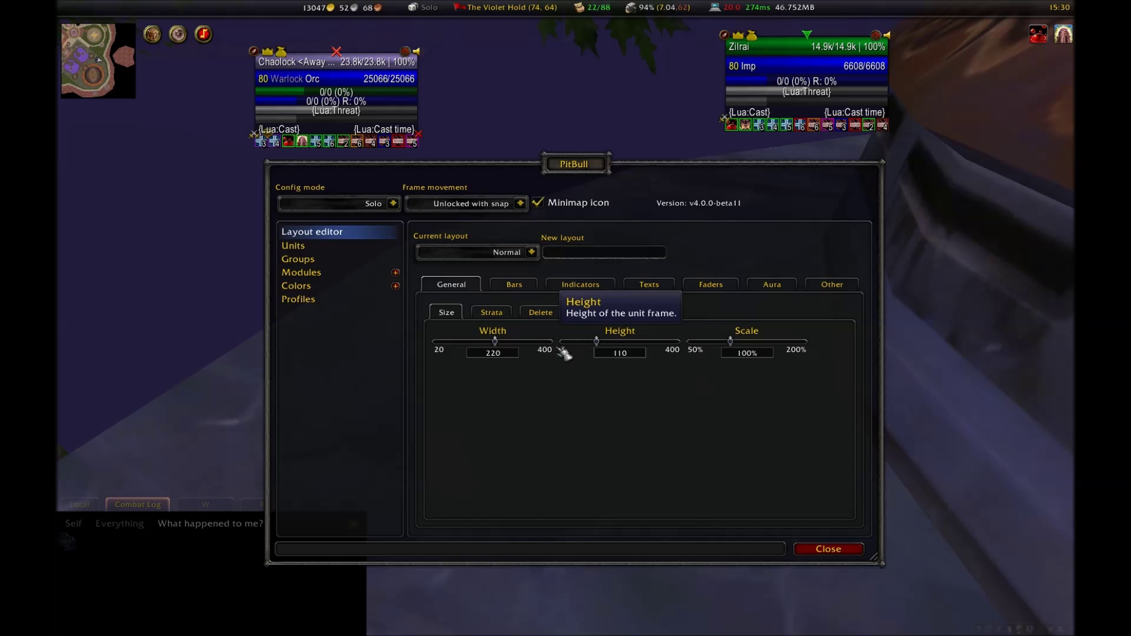
Check the layout's strata, frame level and delete options, and move the player frame closer to the pet frame
click(502, 314)
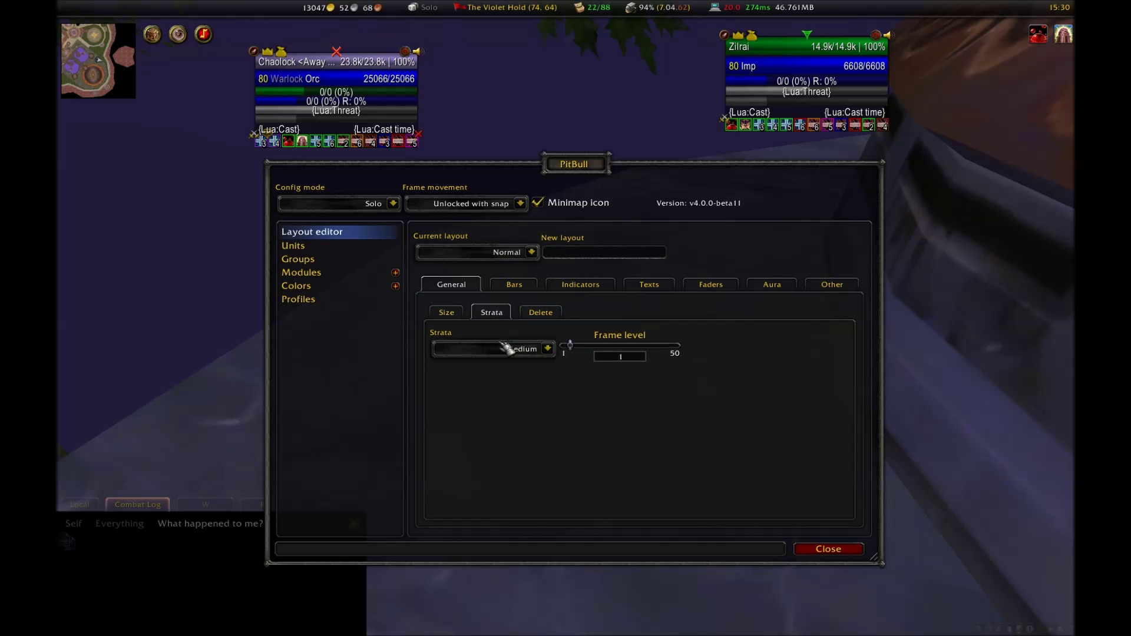
drag(389, 142, 609, 166)
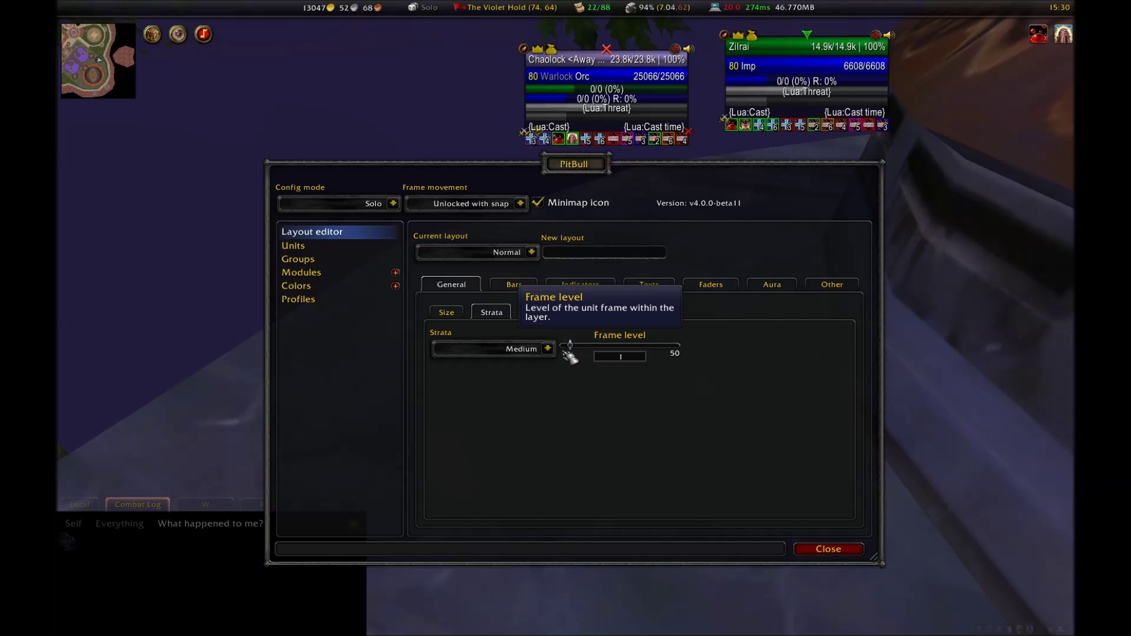
drag(575, 122, 496, 87)
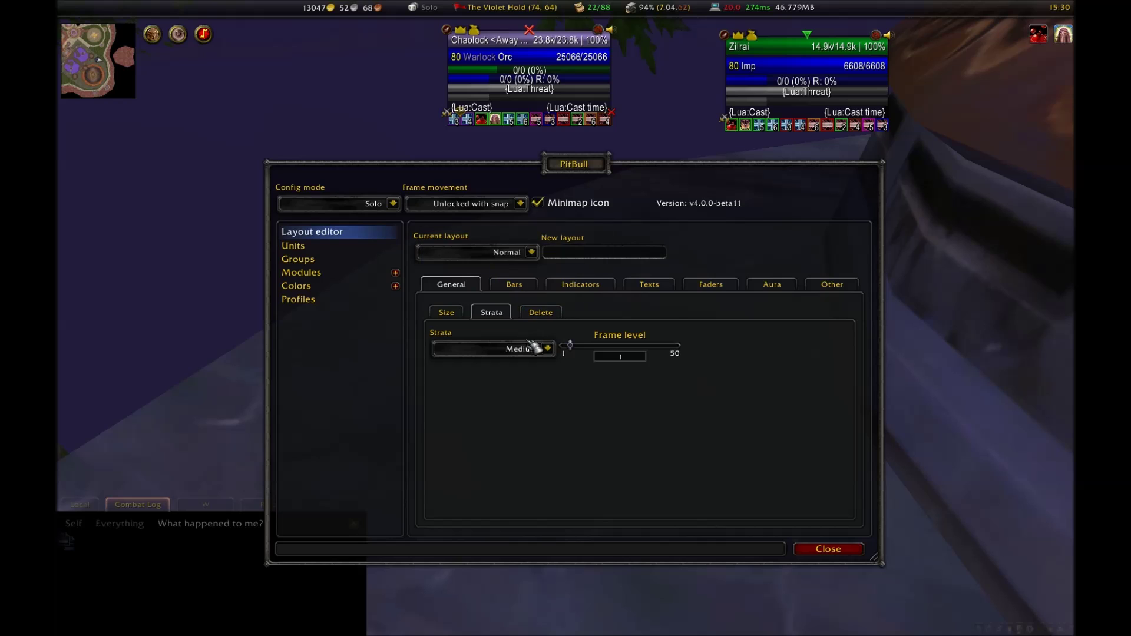
click(541, 313)
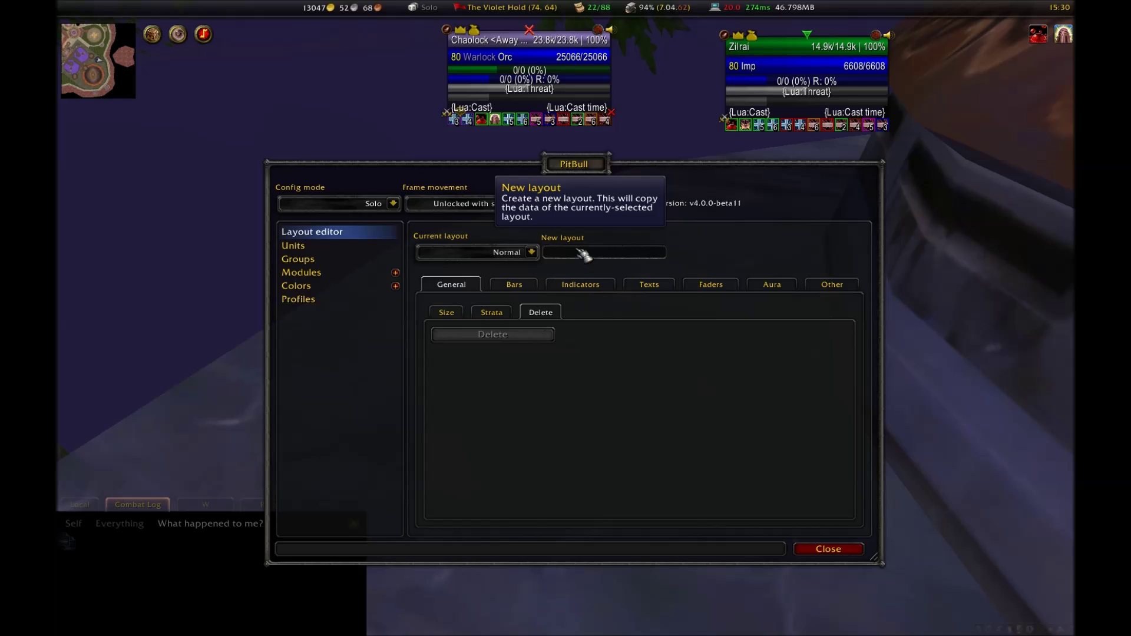
Try Aluminium as the bars' default texture, and restore the Blizzard texture and a spacing of 2
click(532, 283)
click(471, 315)
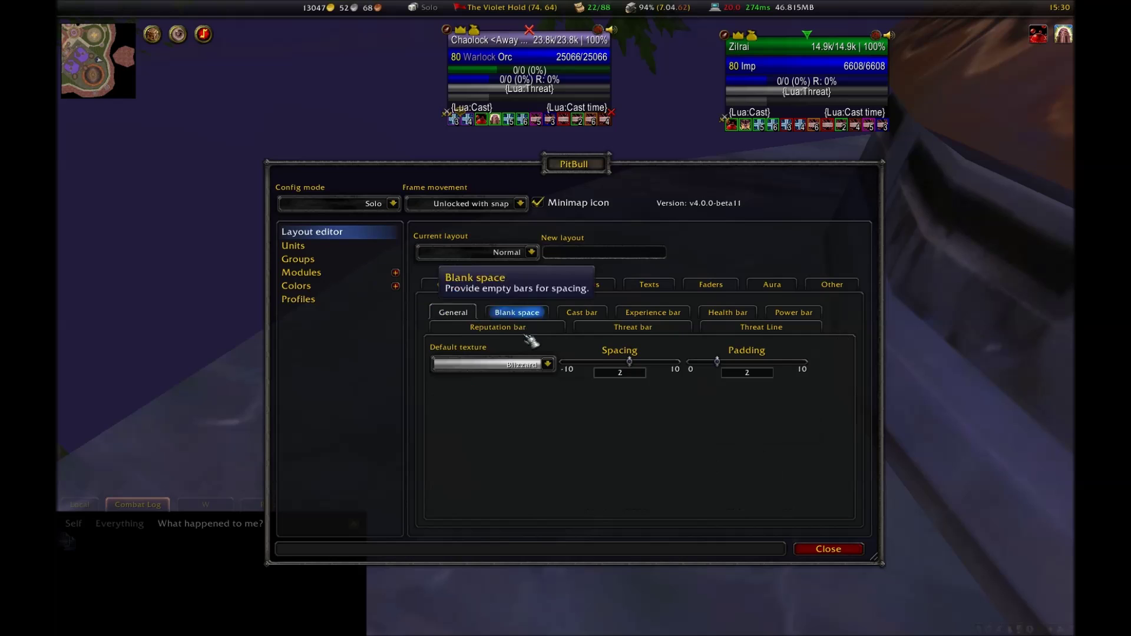
click(549, 365)
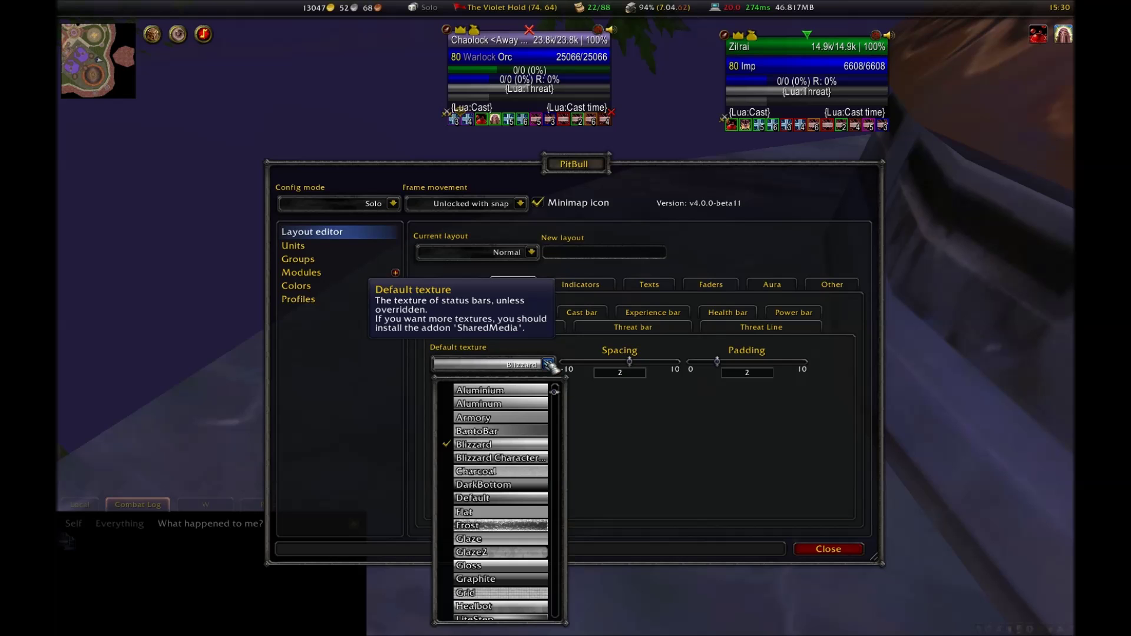
click(537, 390)
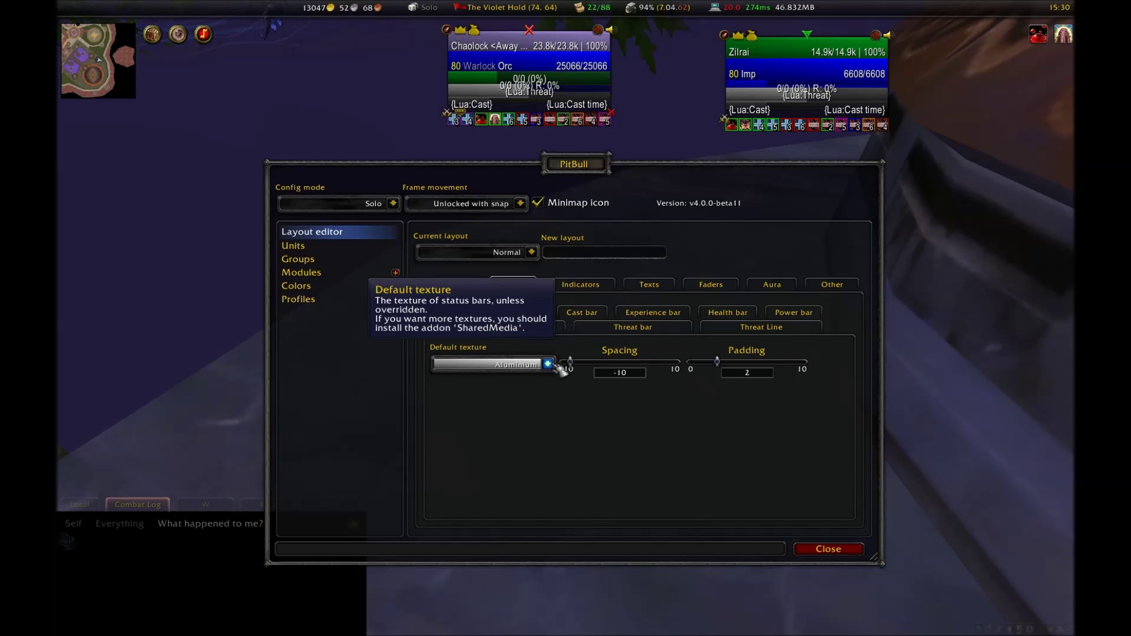
click(549, 365)
click(511, 430)
click(565, 362)
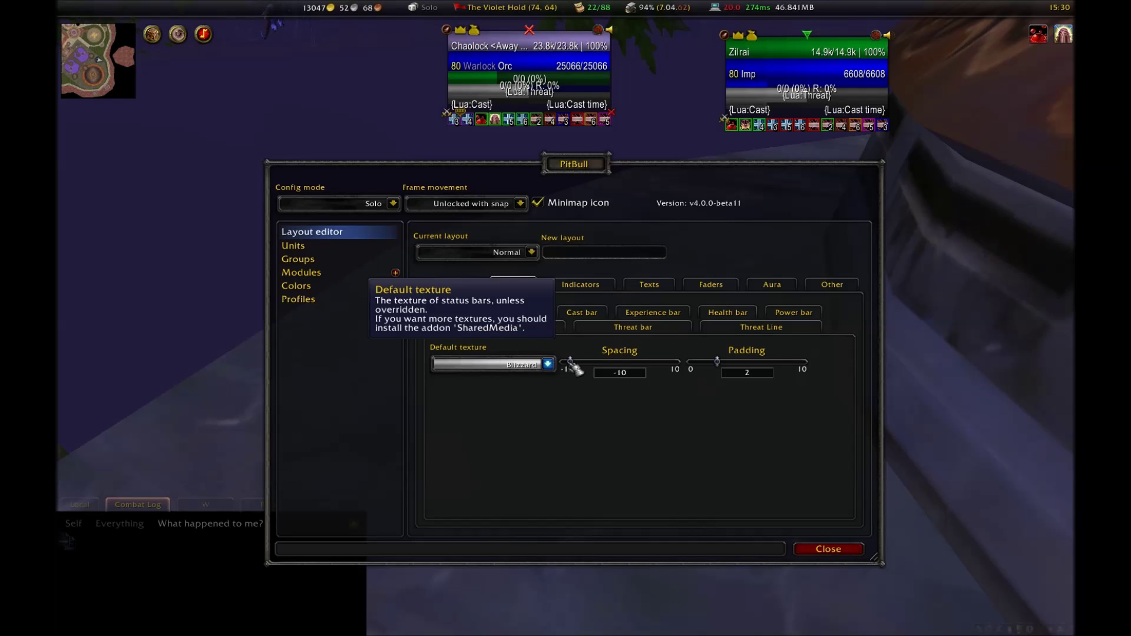
scroll(564, 369, up, 12)
Compare the Flat and Graphite default bar textures and keep Flat
click(548, 365)
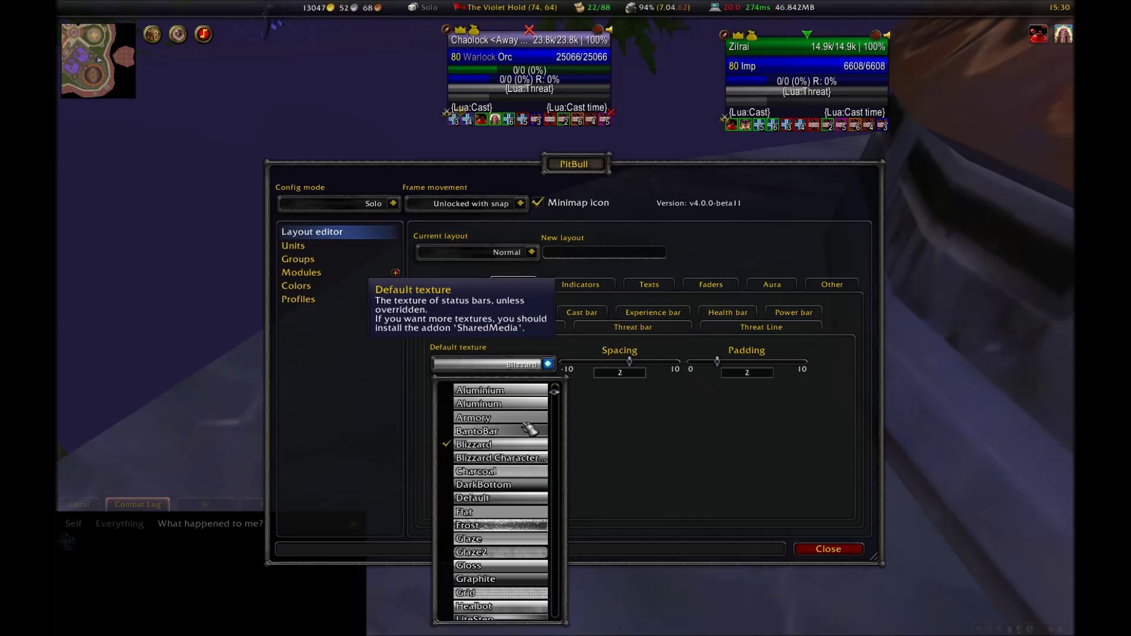
click(493, 513)
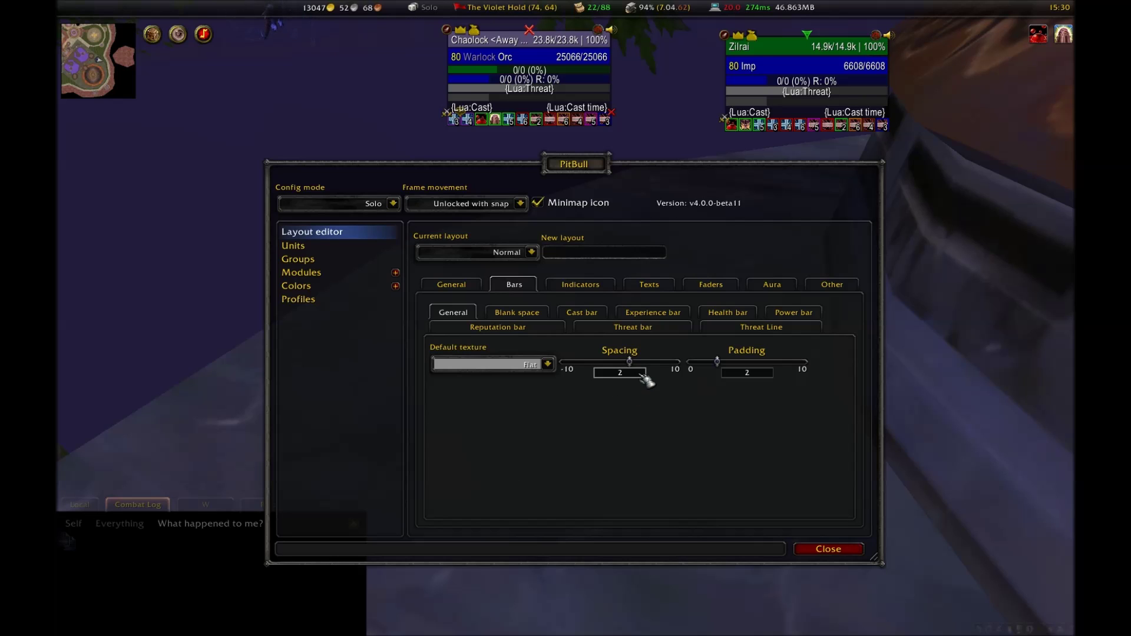
click(548, 365)
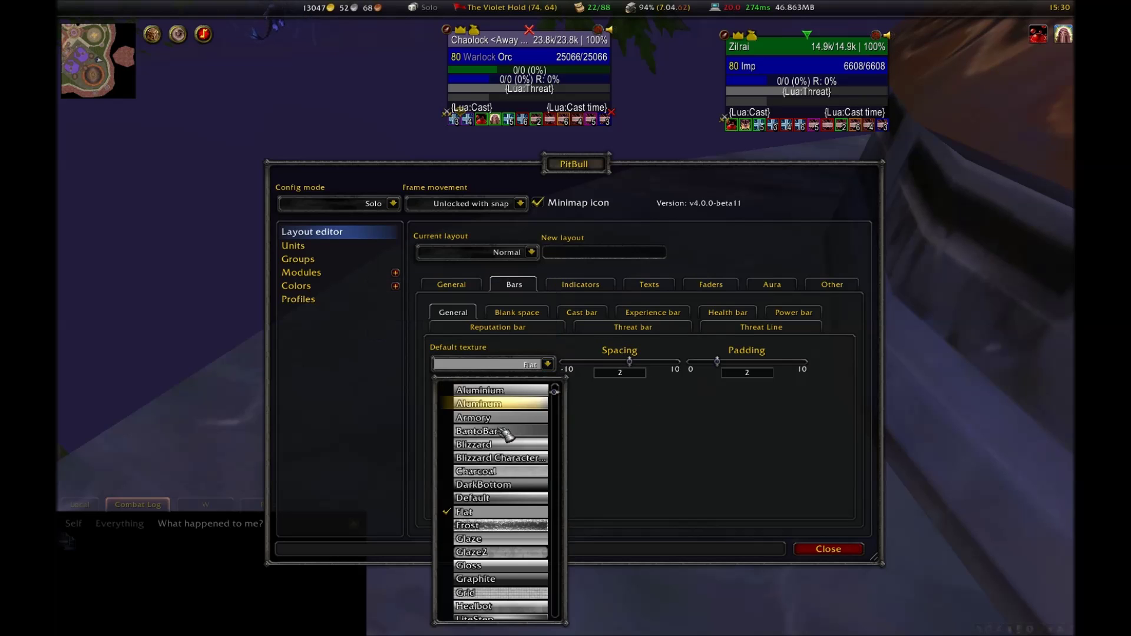
click(500, 579)
click(548, 364)
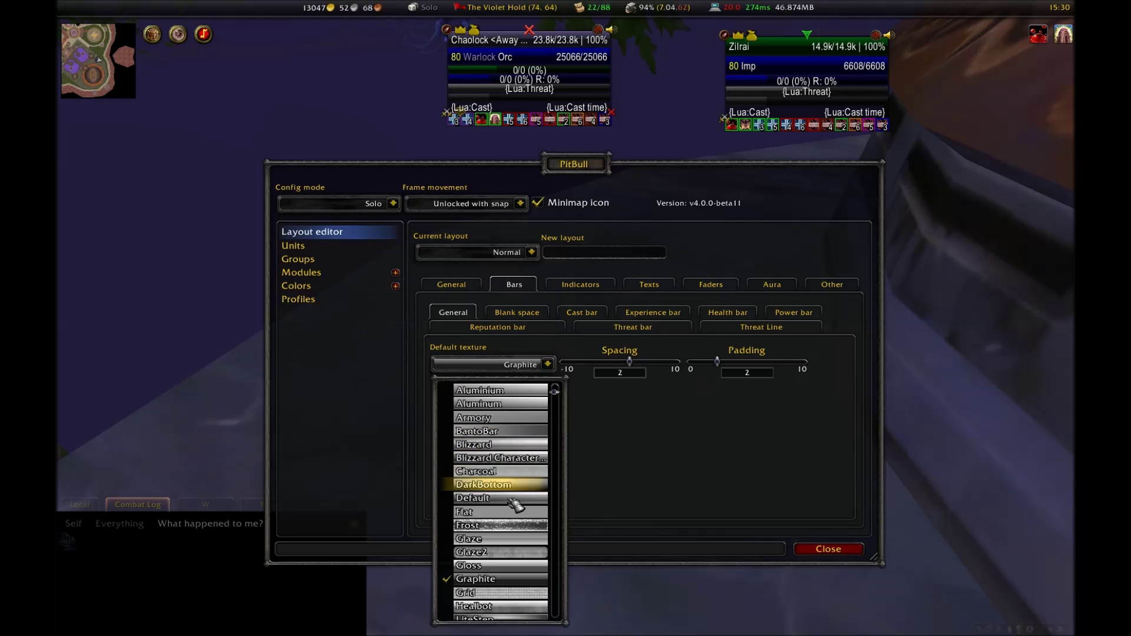
click(505, 512)
Set the bars' spacing and padding to 0, and move the player frame away from the pet frame
drag(629, 362, 620, 361)
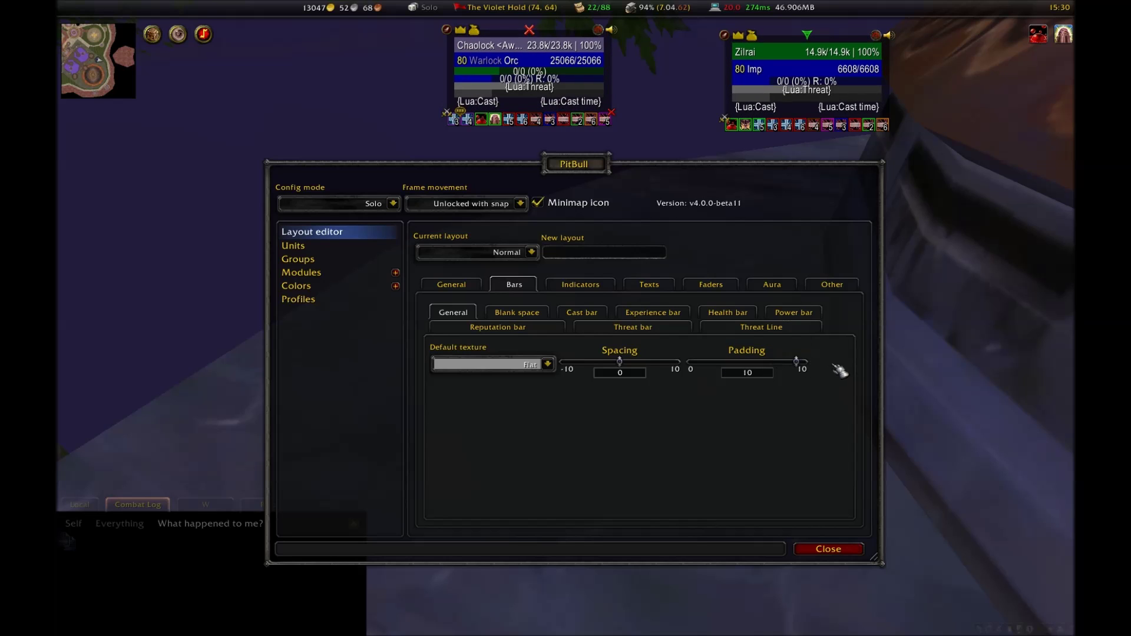
drag(757, 366, 653, 425)
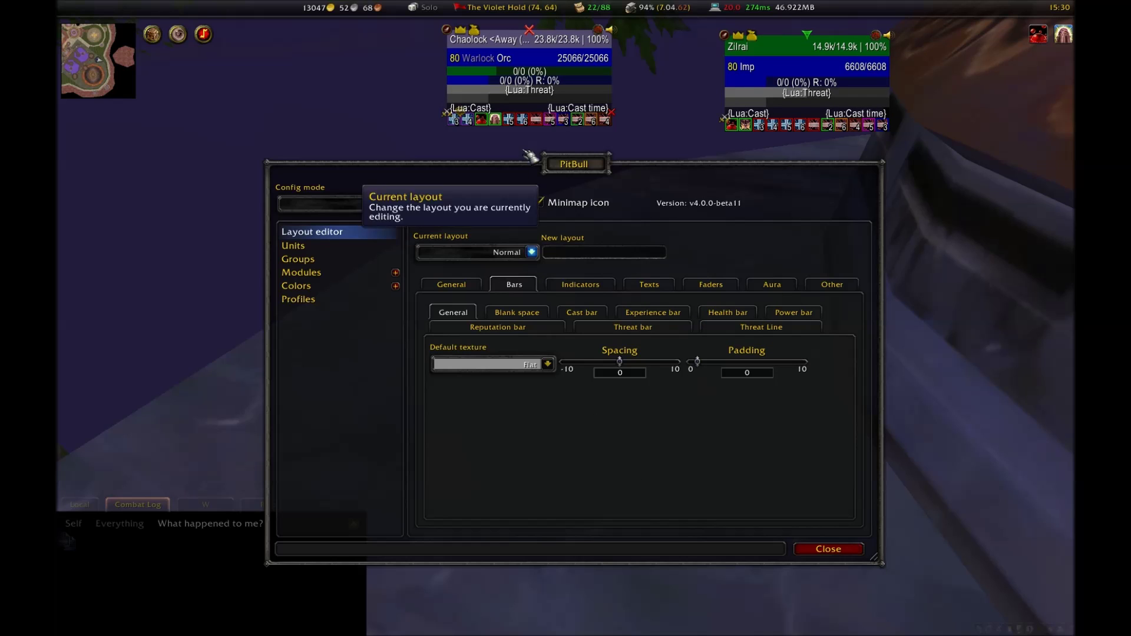
drag(517, 78, 384, 86)
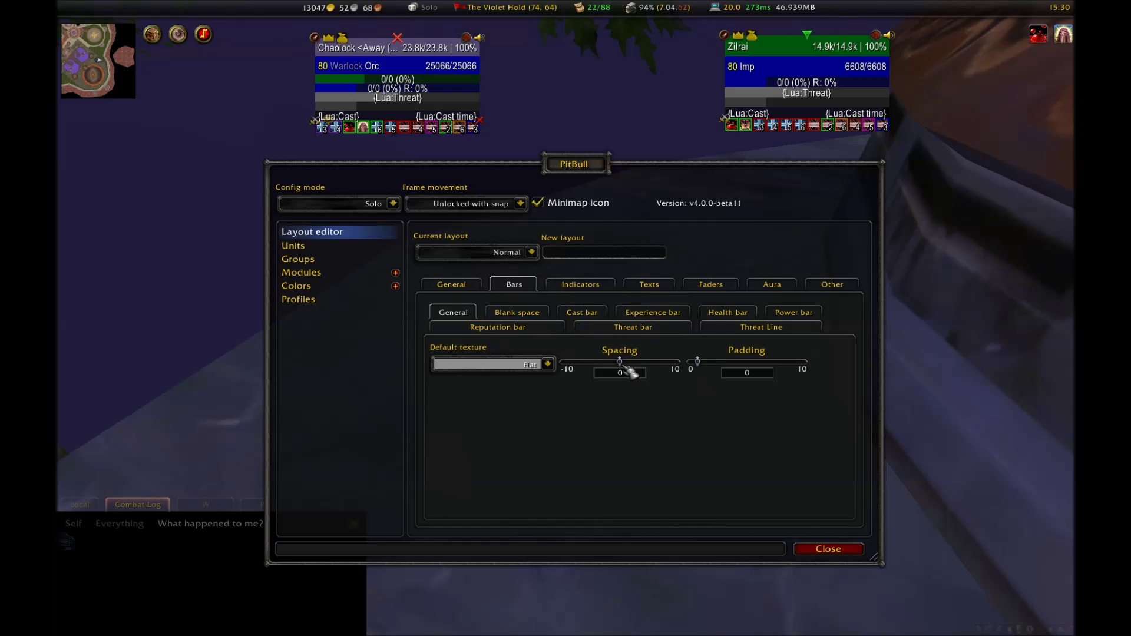
Set the layout's unit frame width to 275
click(462, 285)
click(448, 312)
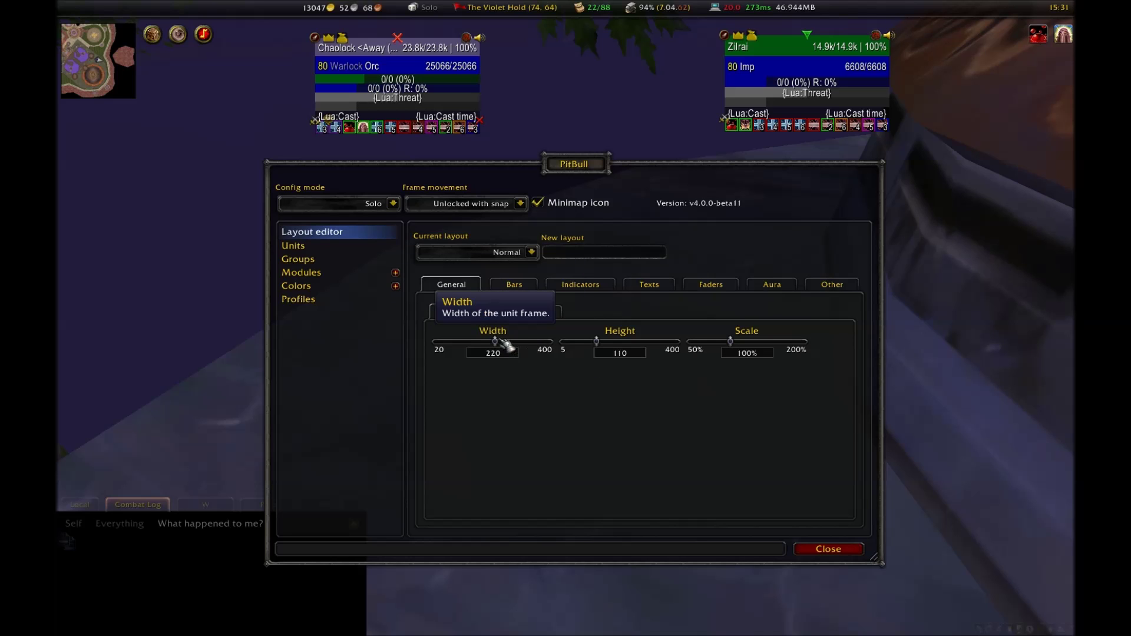
drag(504, 341, 518, 345)
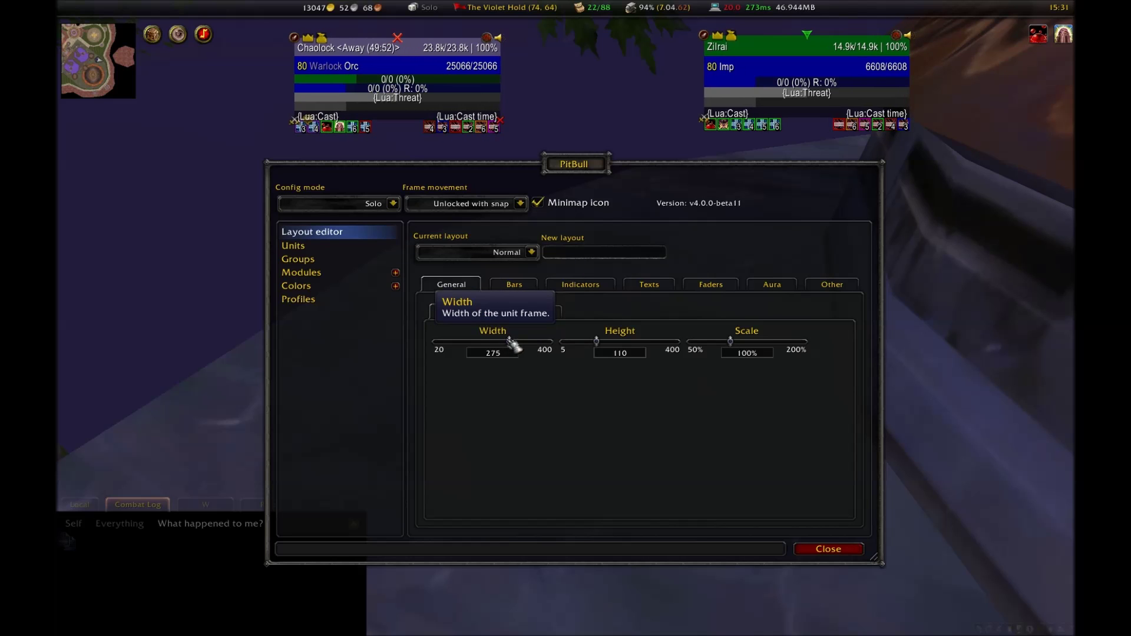
Enable the Default blank space bar and check its Side options, keeping Center
click(526, 287)
click(517, 312)
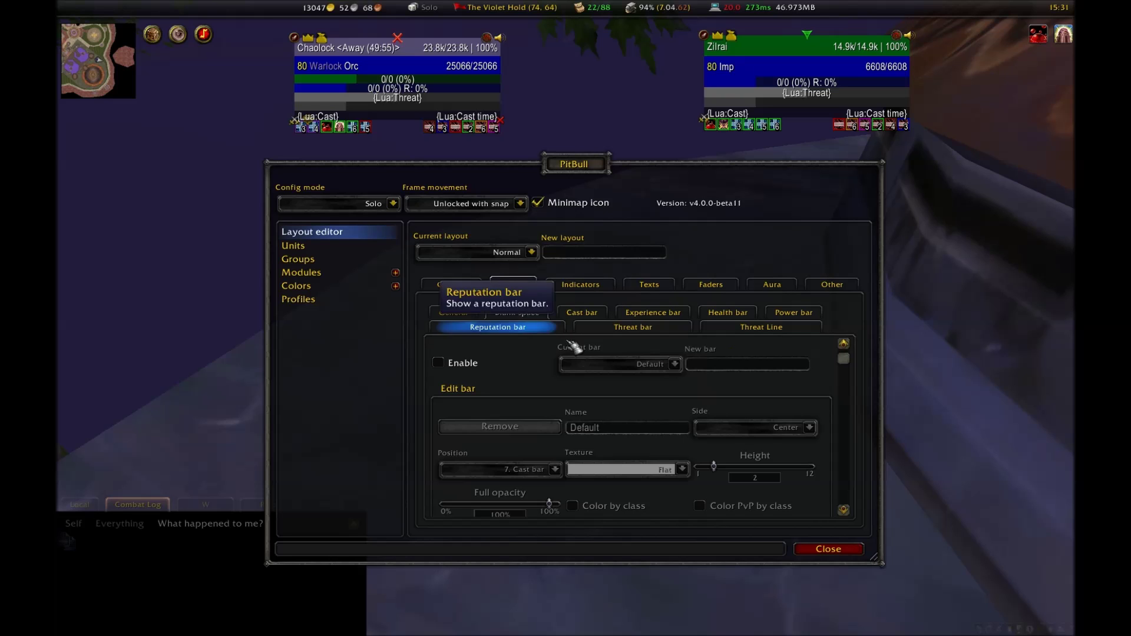
click(450, 364)
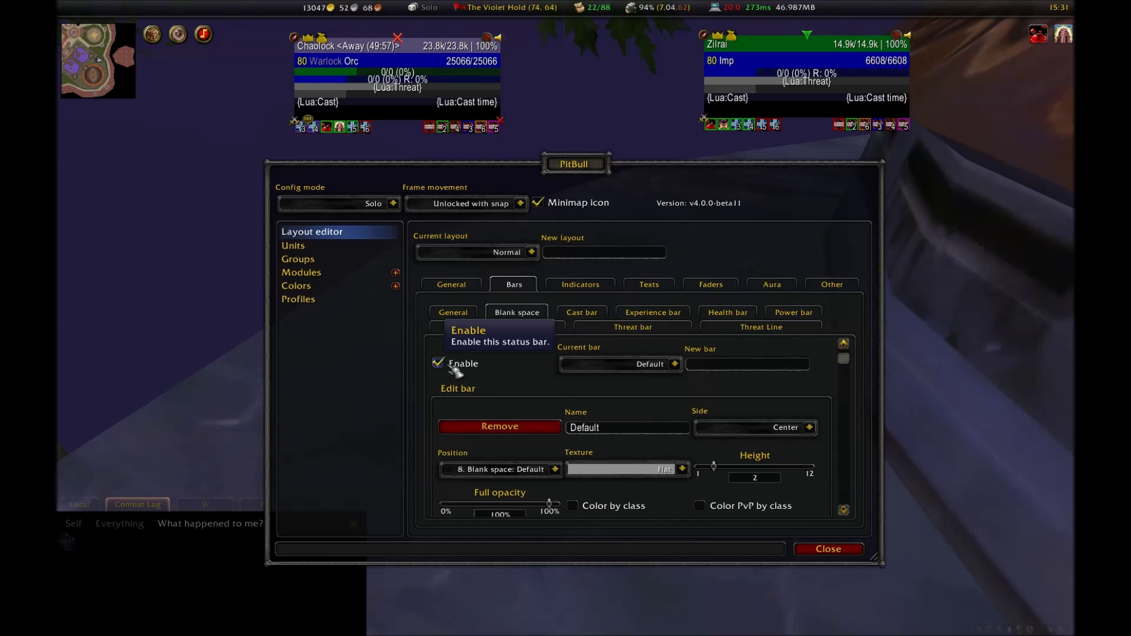
click(454, 366)
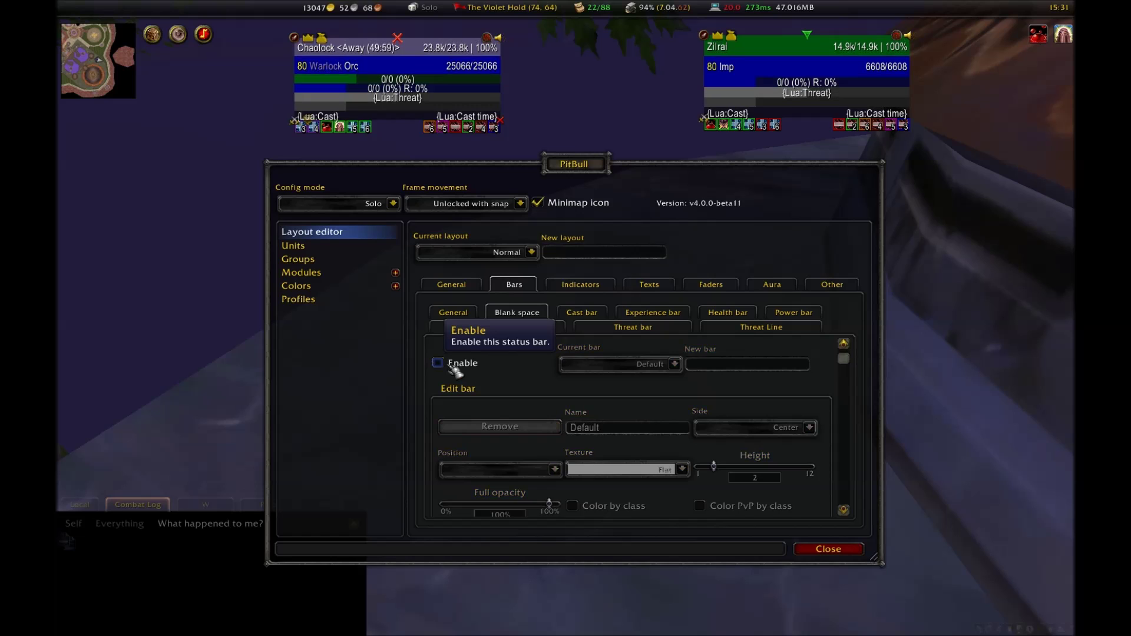
click(460, 366)
click(809, 428)
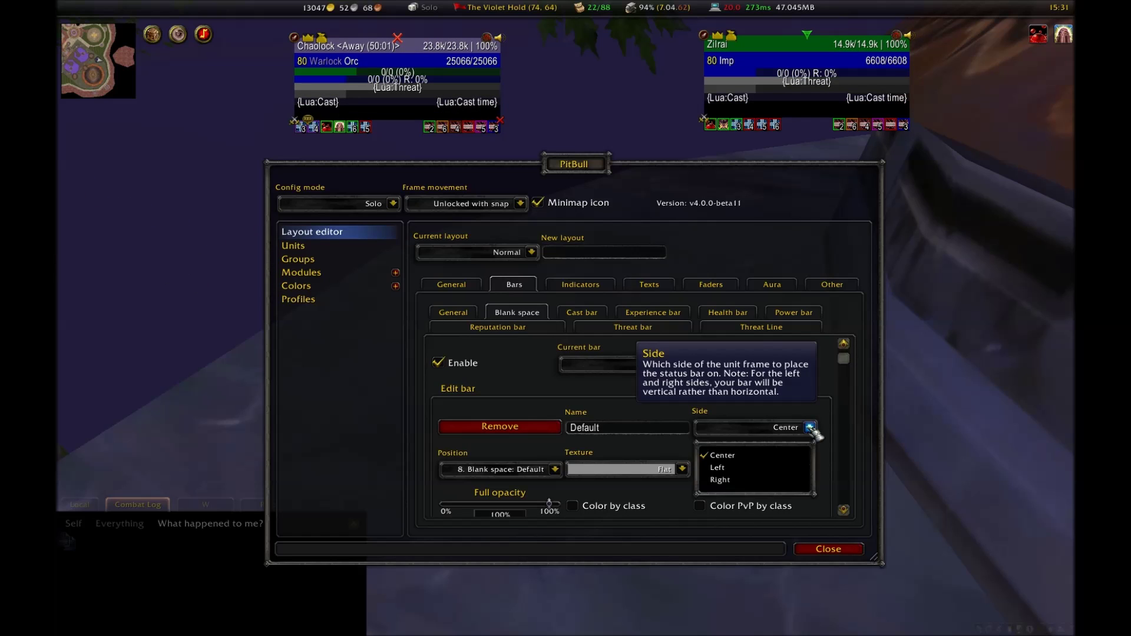
click(808, 427)
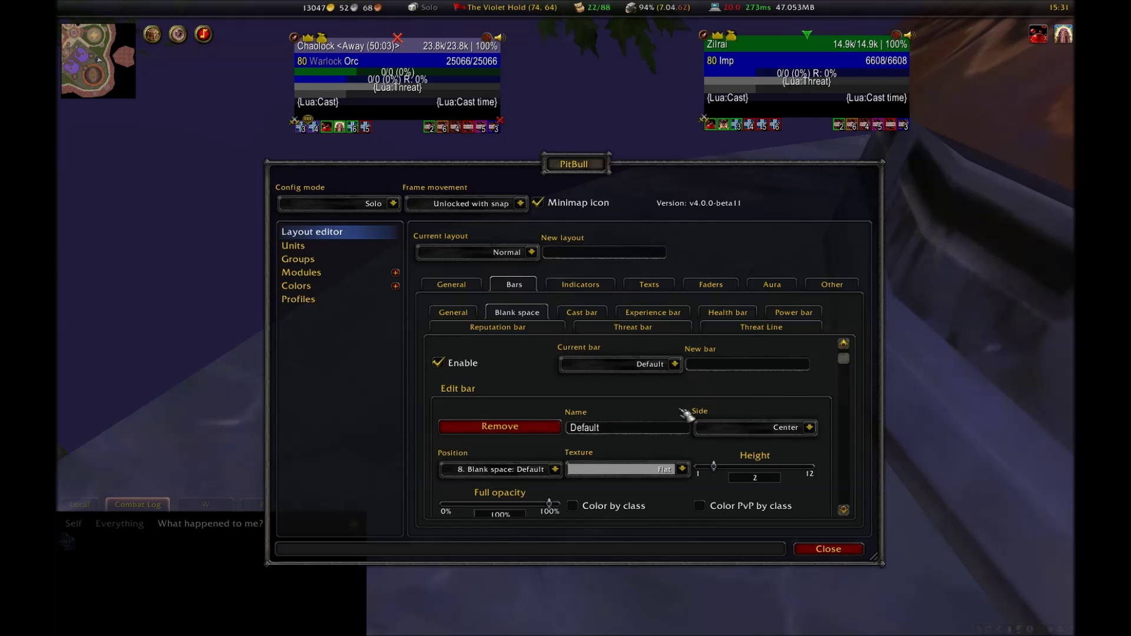
Try the blank space bar in position 2, directly below the health bar, and return it to position 8
scroll(685, 414, down, 1)
click(500, 437)
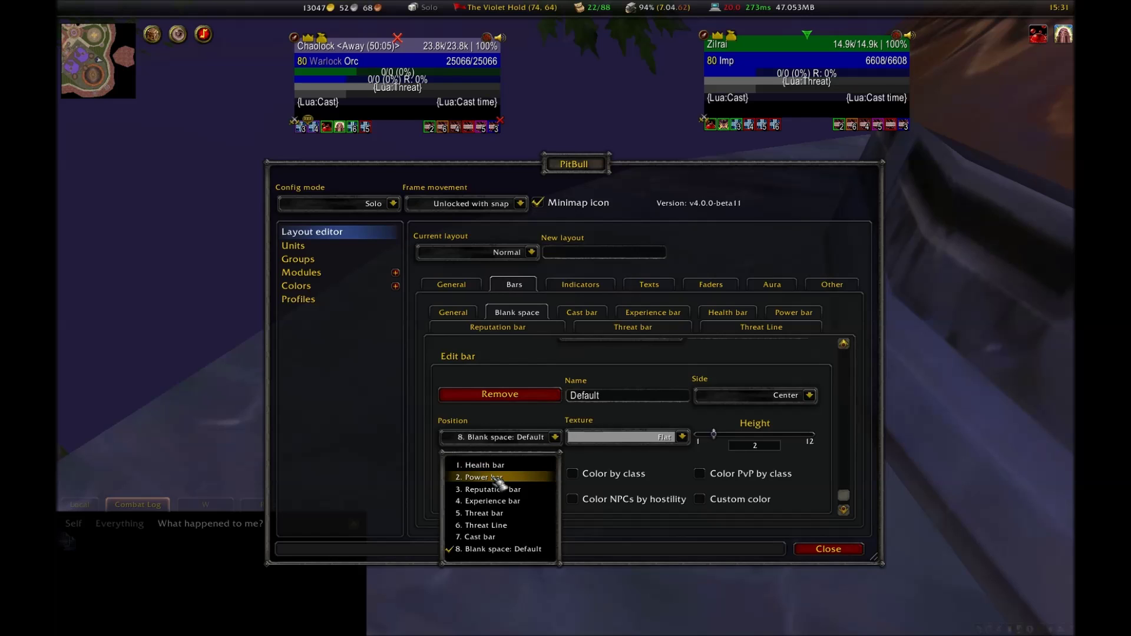
click(498, 478)
click(500, 437)
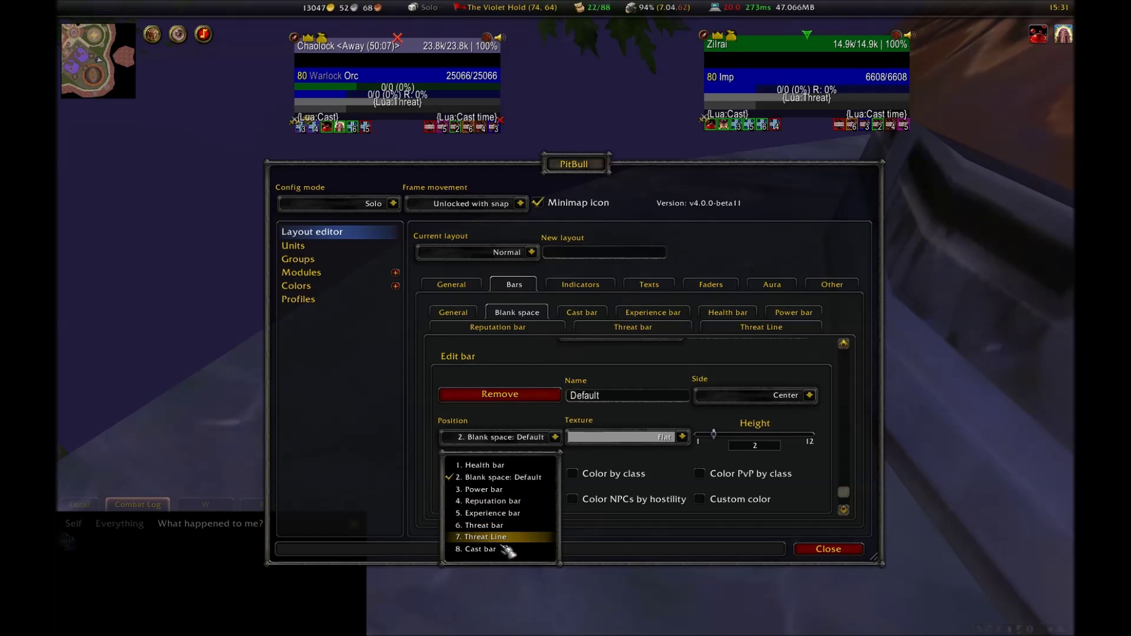
click(507, 549)
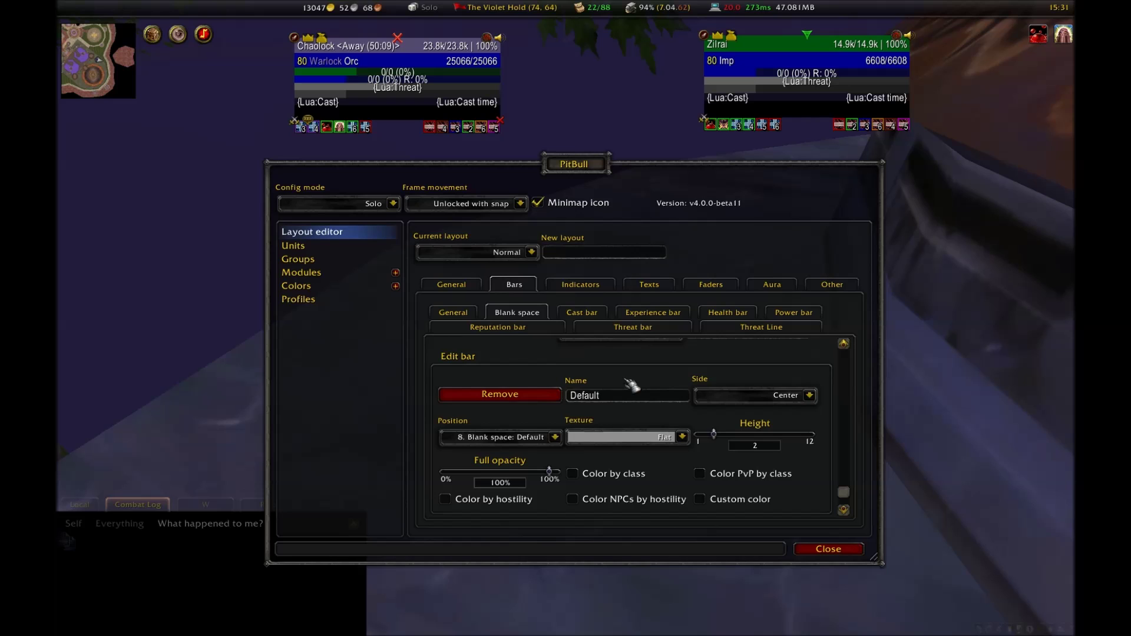
Try the blank space bar in position 5 and return it to position 8
click(513, 438)
click(520, 516)
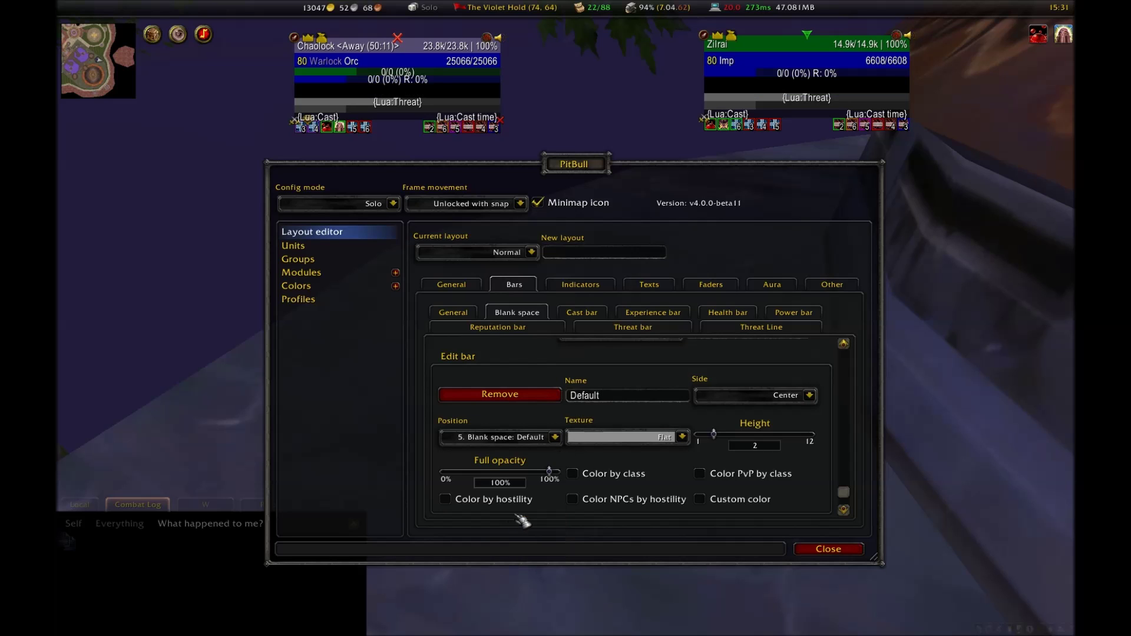
click(515, 437)
click(512, 549)
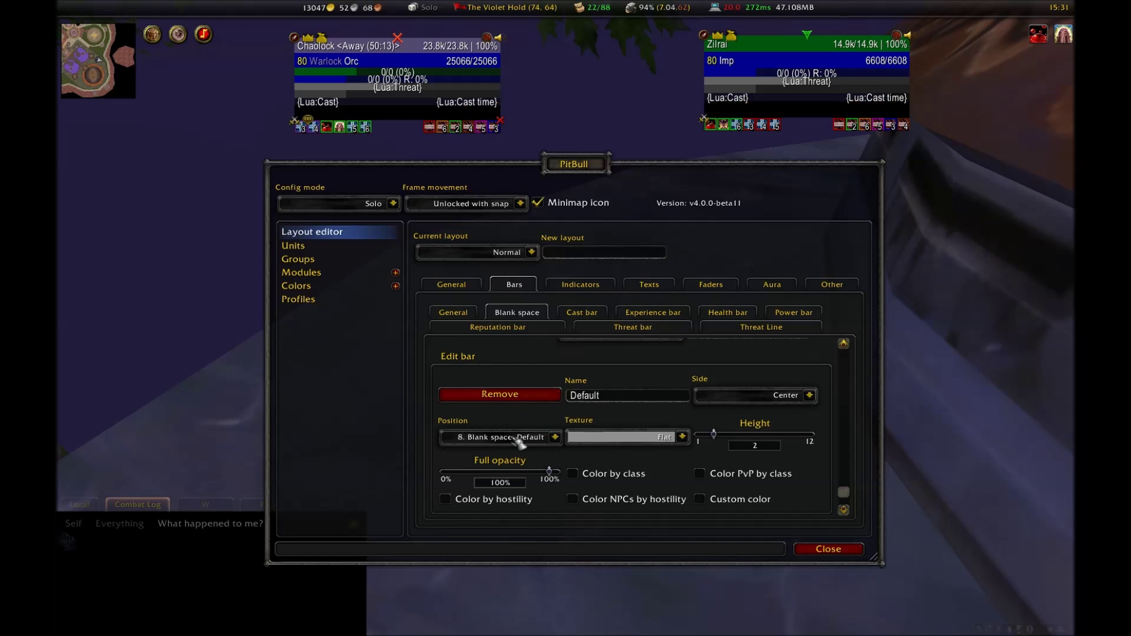
Try the Charcoal texture on the blank space bar and restore the Flat texture
click(683, 437)
click(630, 490)
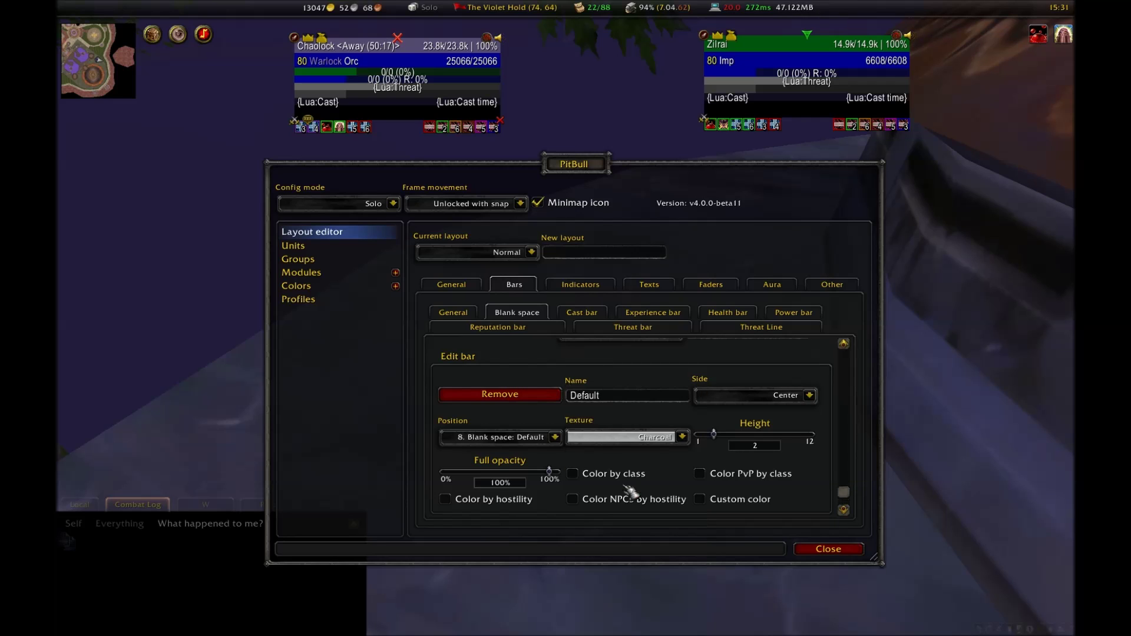
click(678, 439)
click(630, 521)
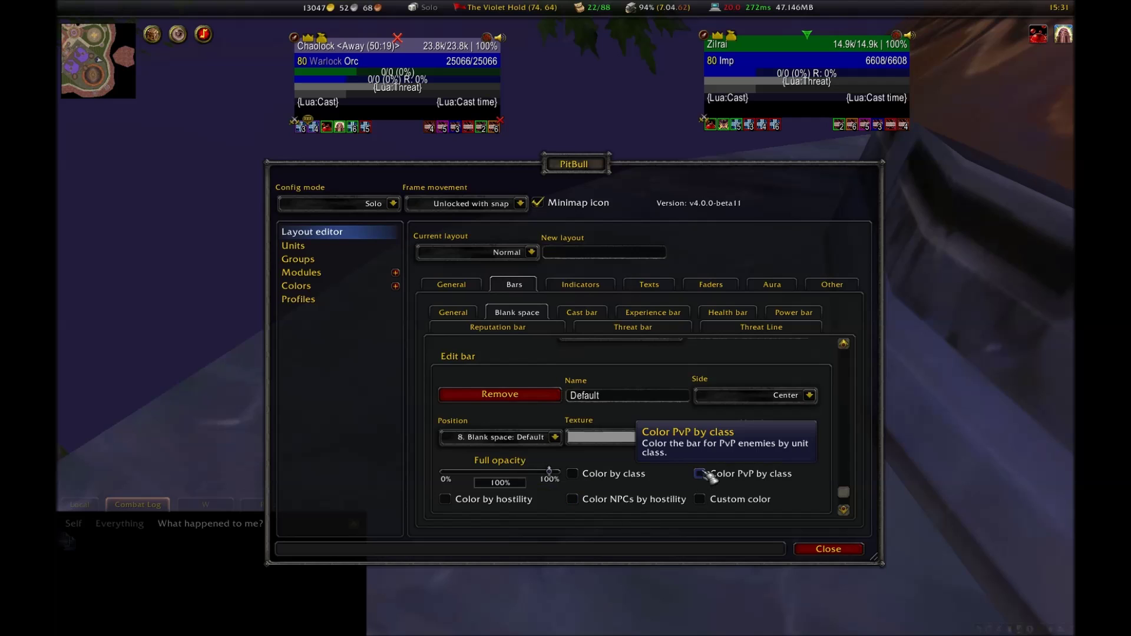
Color the Default blank space bar by class and set its texture to Charcoal
click(584, 474)
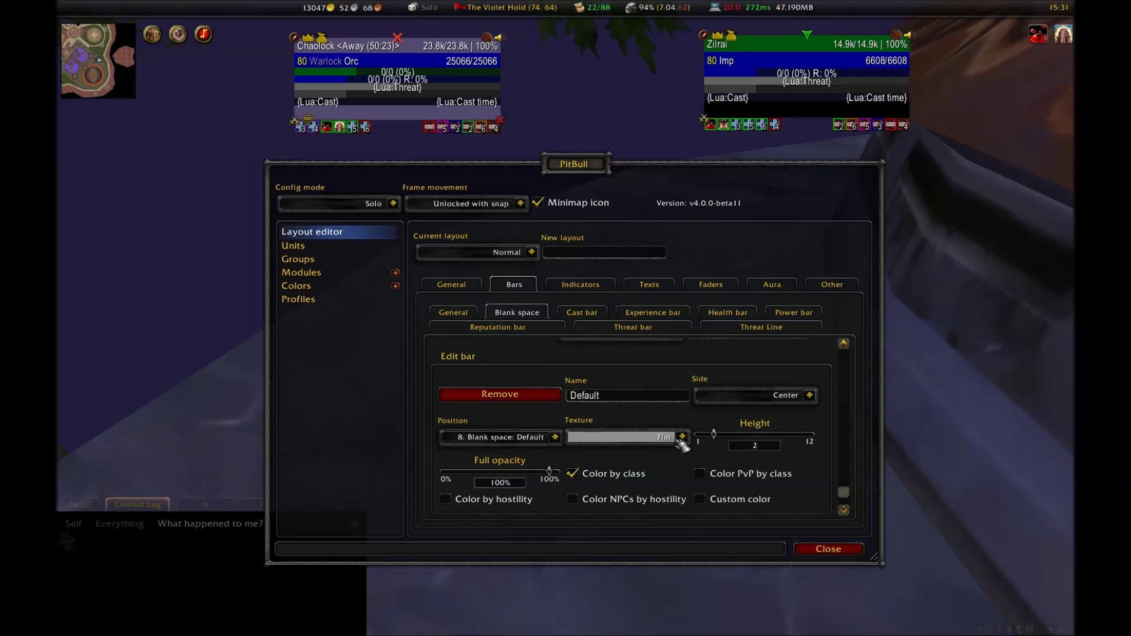
click(680, 438)
click(634, 472)
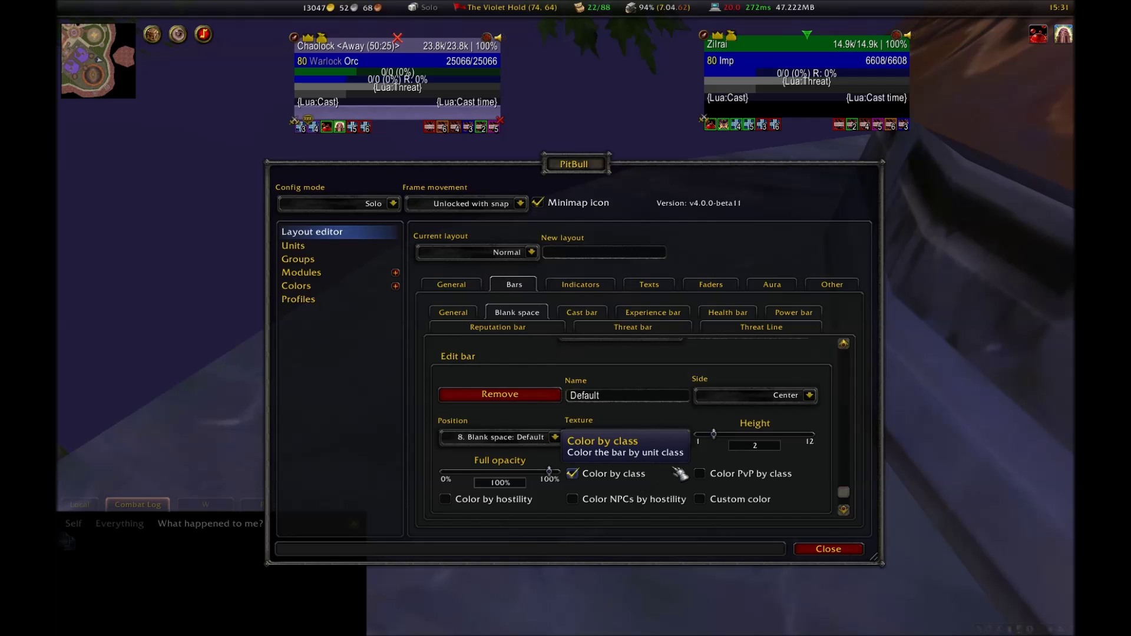
Set the blank space bar's height to 1 and disable the bar
scroll(530, 361, up, 1)
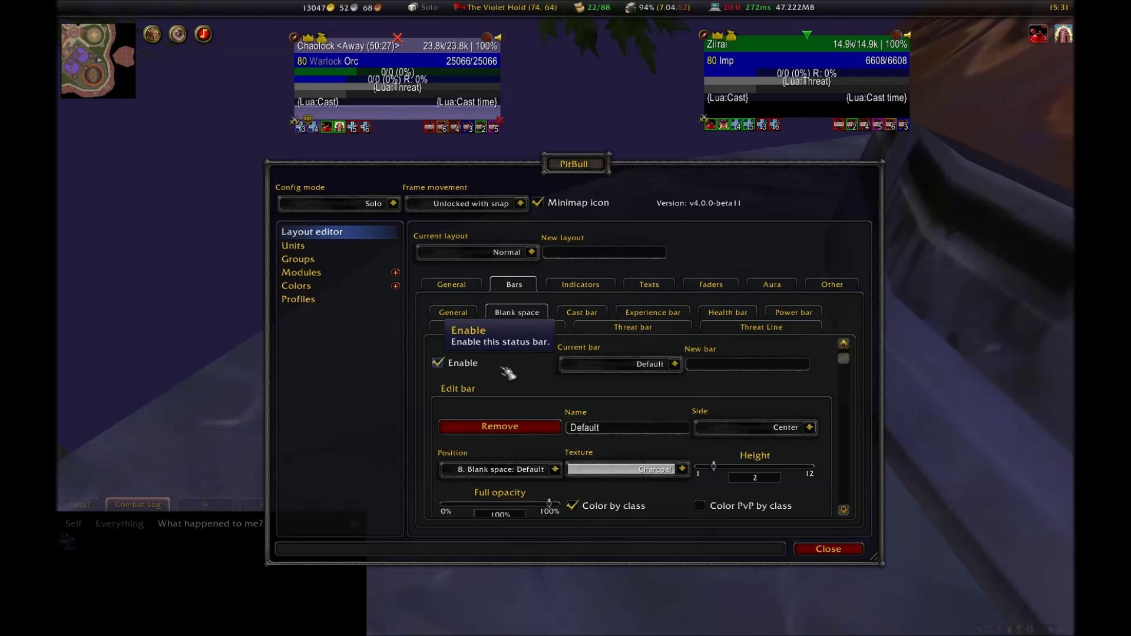
scroll(468, 376, down, 1)
mouse_move(715, 435)
mouse_down()
mouse_move(802, 437)
mouse_move(697, 443)
mouse_up()
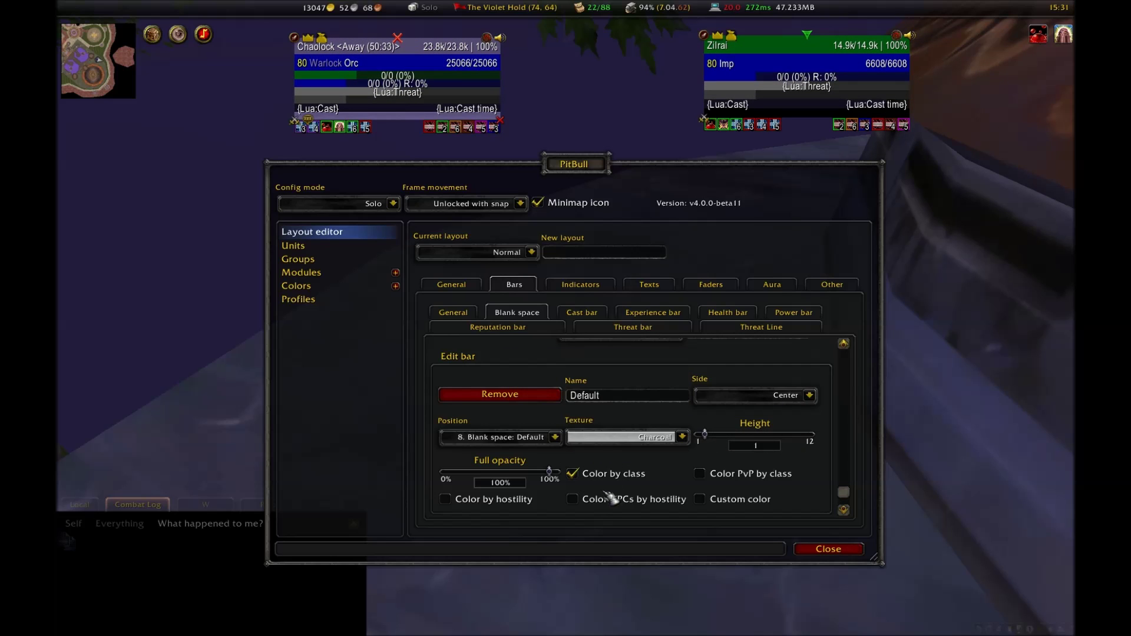
scroll(530, 489, up, 2)
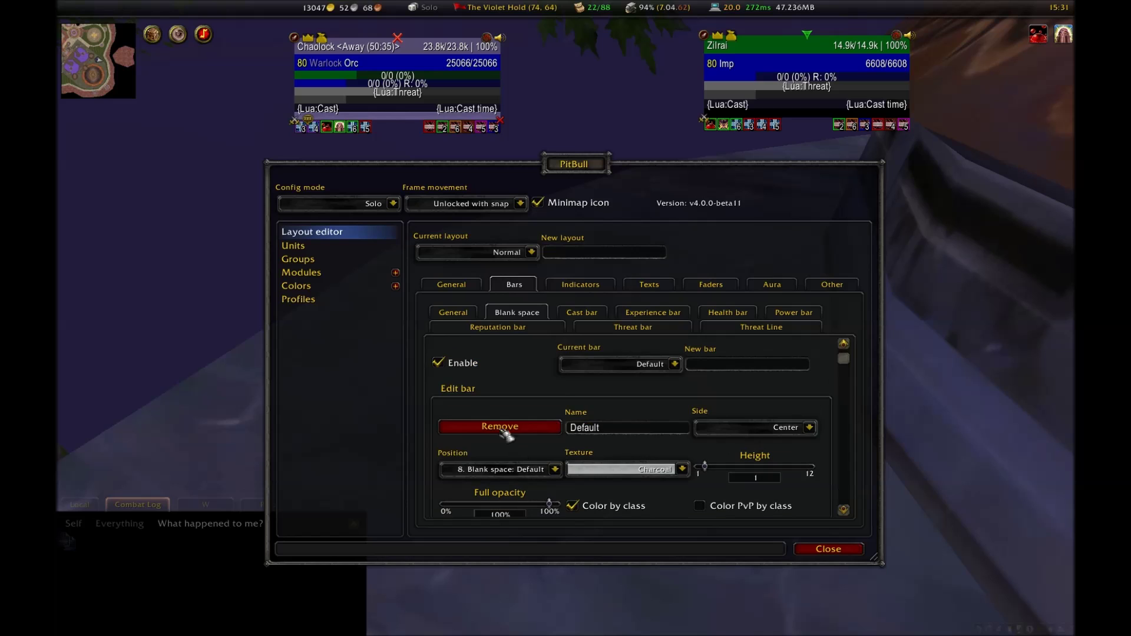
click(439, 362)
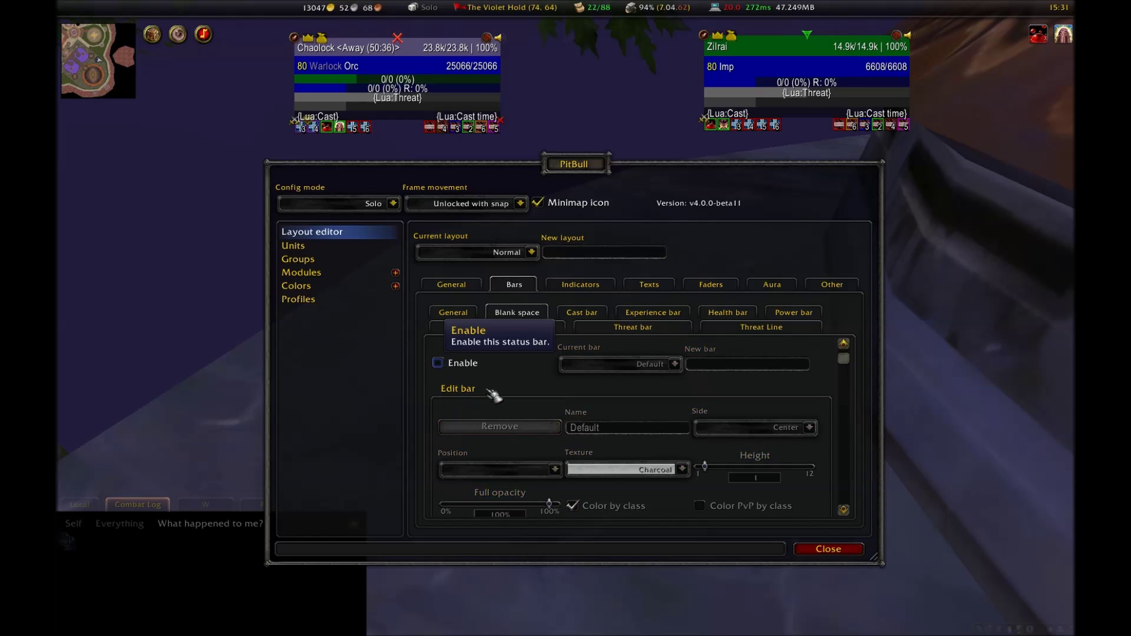
Open the cast bar settings, try the Aluminum texture and return it to Flat
click(595, 311)
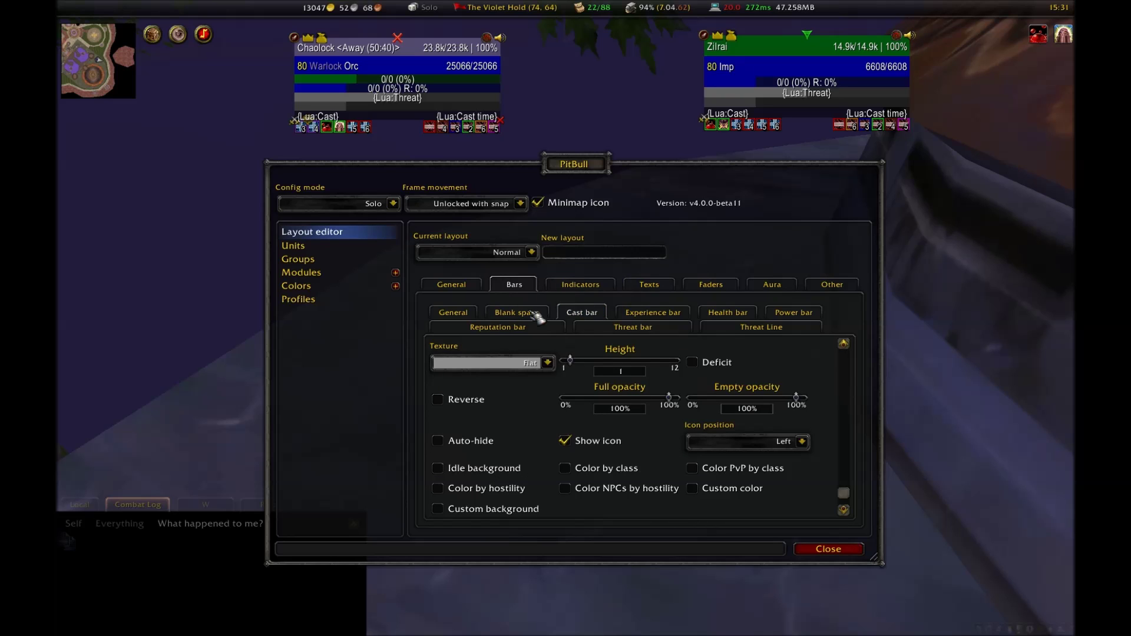
click(545, 362)
click(507, 402)
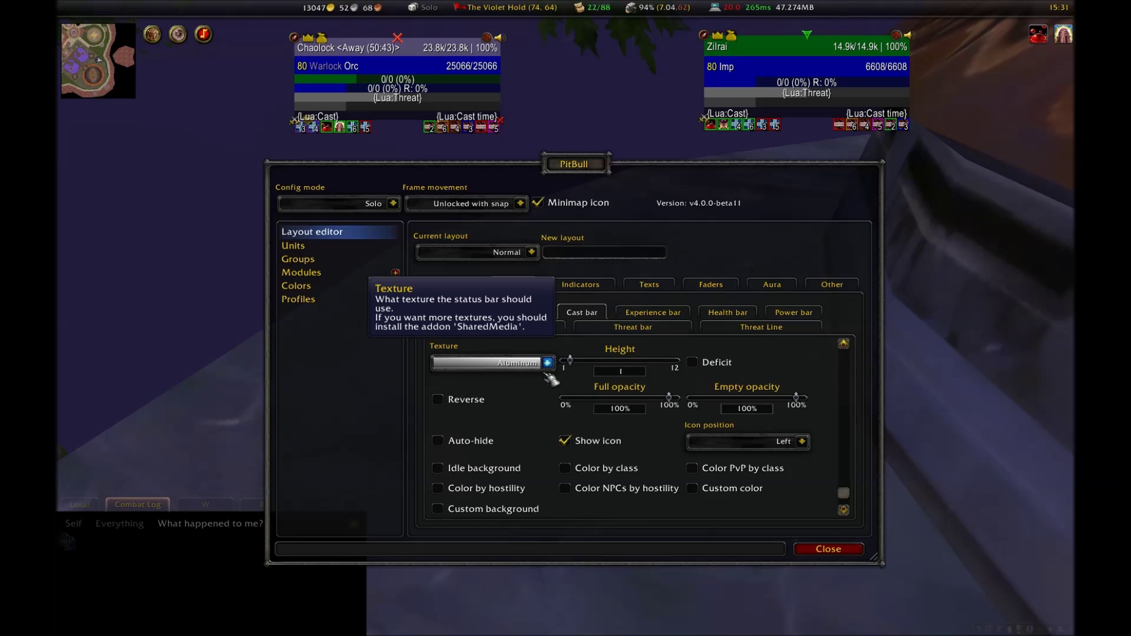
click(547, 363)
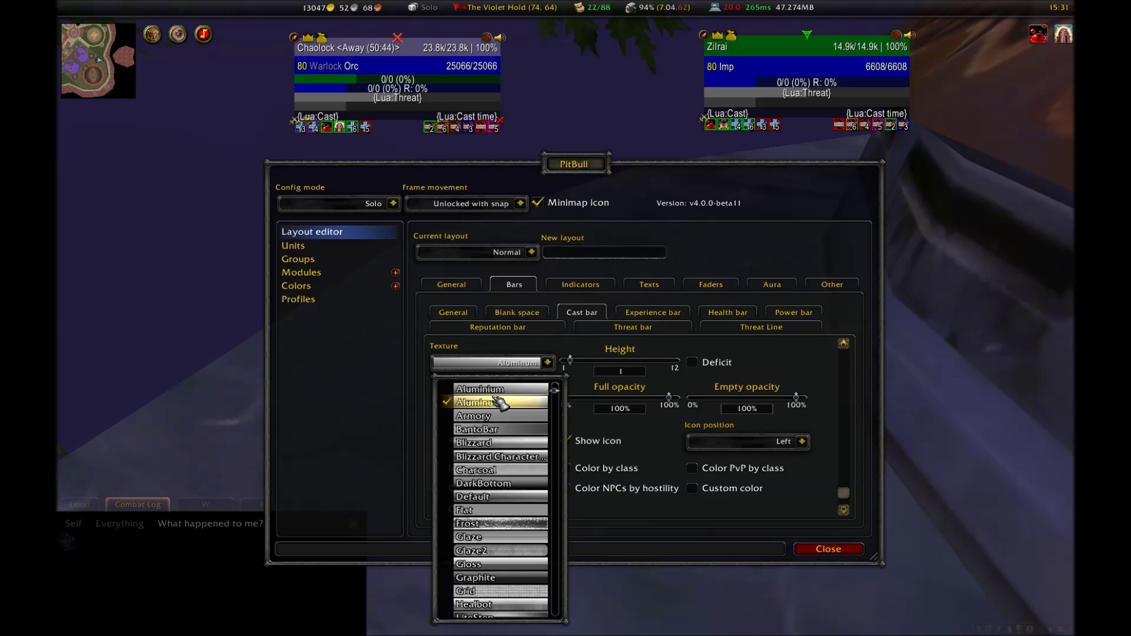
click(504, 510)
scroll(638, 475, up, 2)
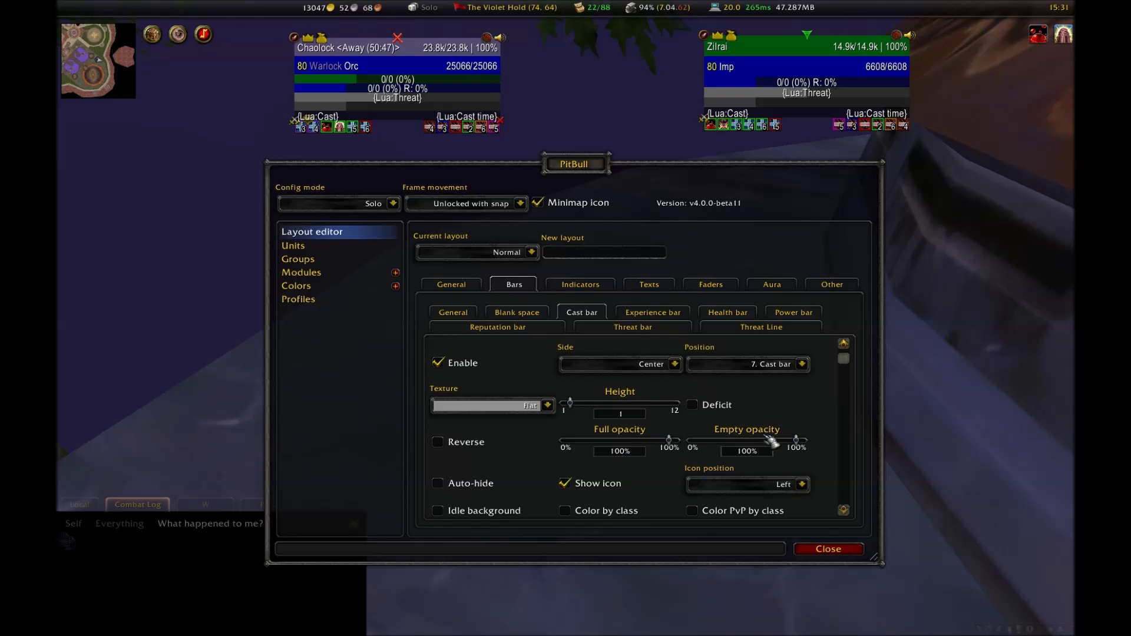
Try a full opacity of 5% on the cast bar and switch its Show icon option off and back on
mouse_move(571, 403)
mouse_down()
mouse_move(659, 412)
mouse_move(576, 406)
mouse_up()
scroll(753, 439, down, 2)
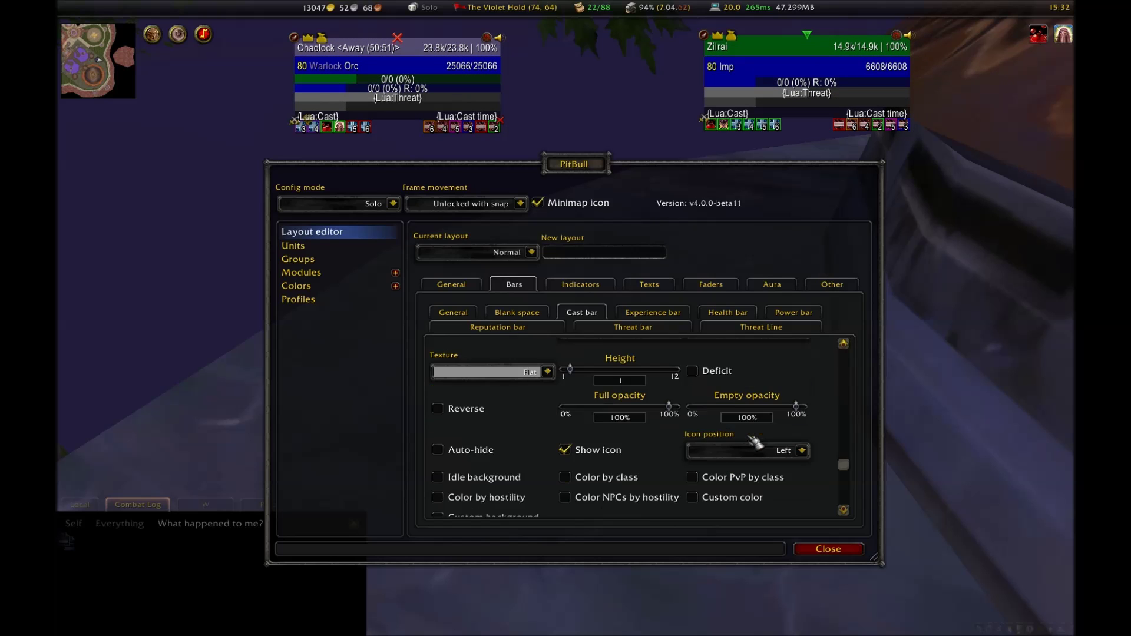
click(576, 440)
click(578, 442)
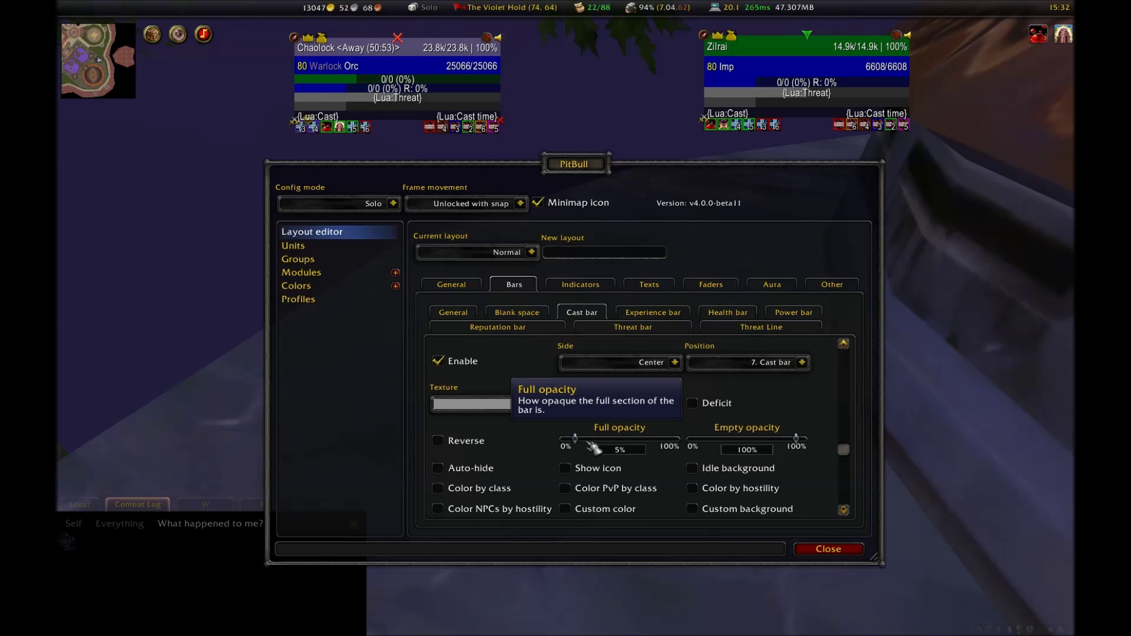
click(565, 468)
Set the cast bar's full opacity to 10% and disable the cast bar
scroll(605, 480, down, 2)
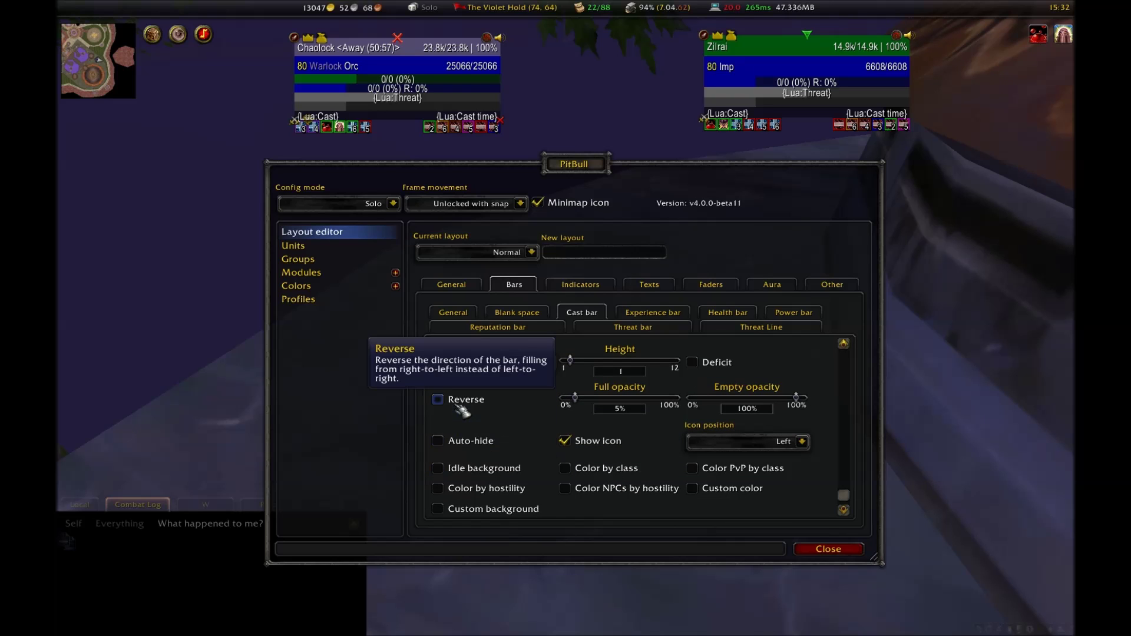
mouse_move(570, 397)
mouse_down()
mouse_move(613, 402)
mouse_move(568, 399)
mouse_move(588, 402)
mouse_up()
scroll(548, 441, up, 2)
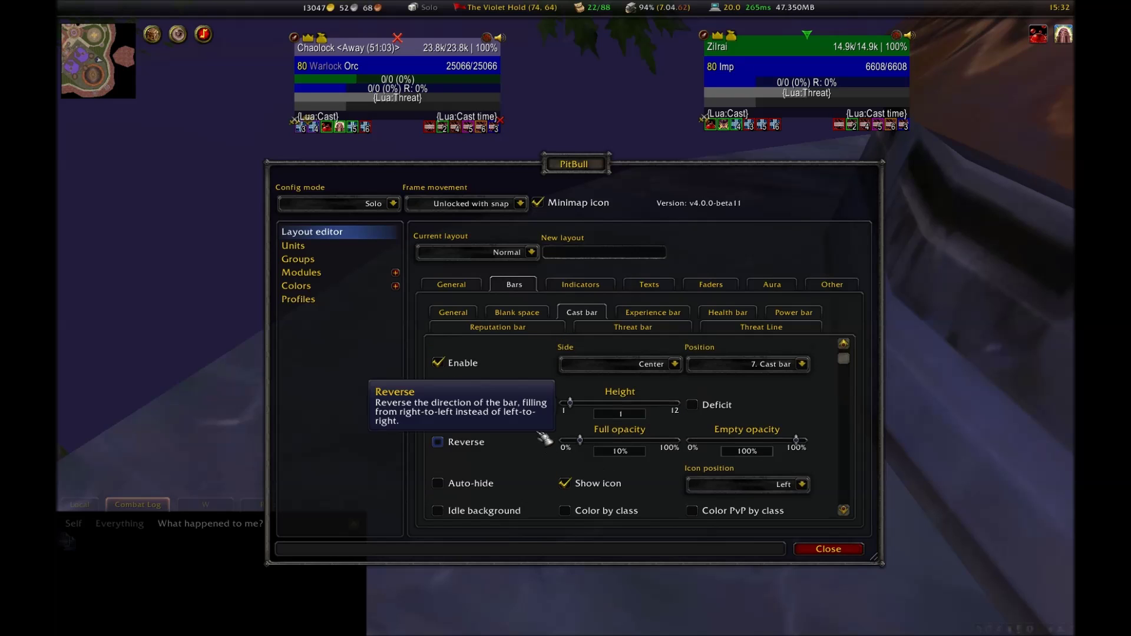
click(437, 362)
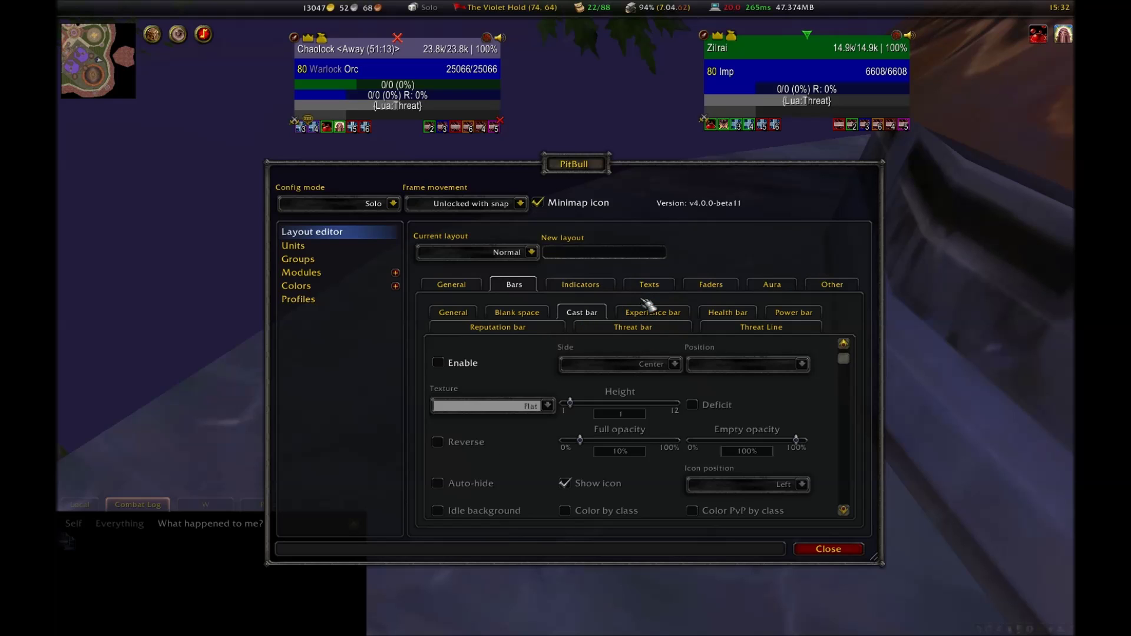
scroll(543, 462, down, 3)
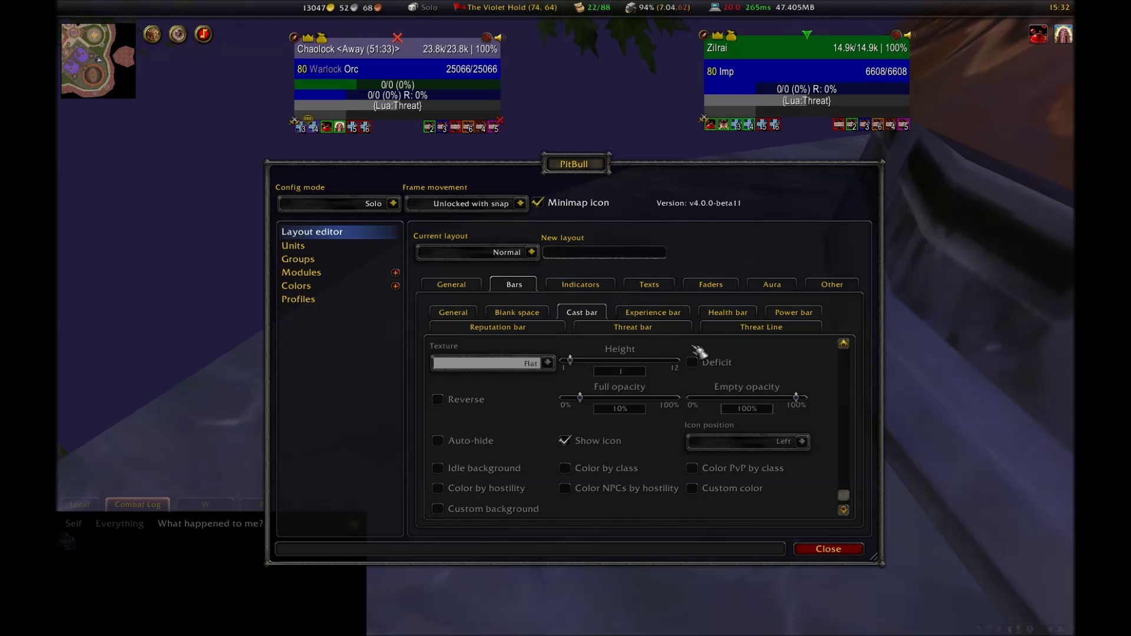
Open the experience bar settings and try the Reverse fill direction, turning it off again
click(676, 315)
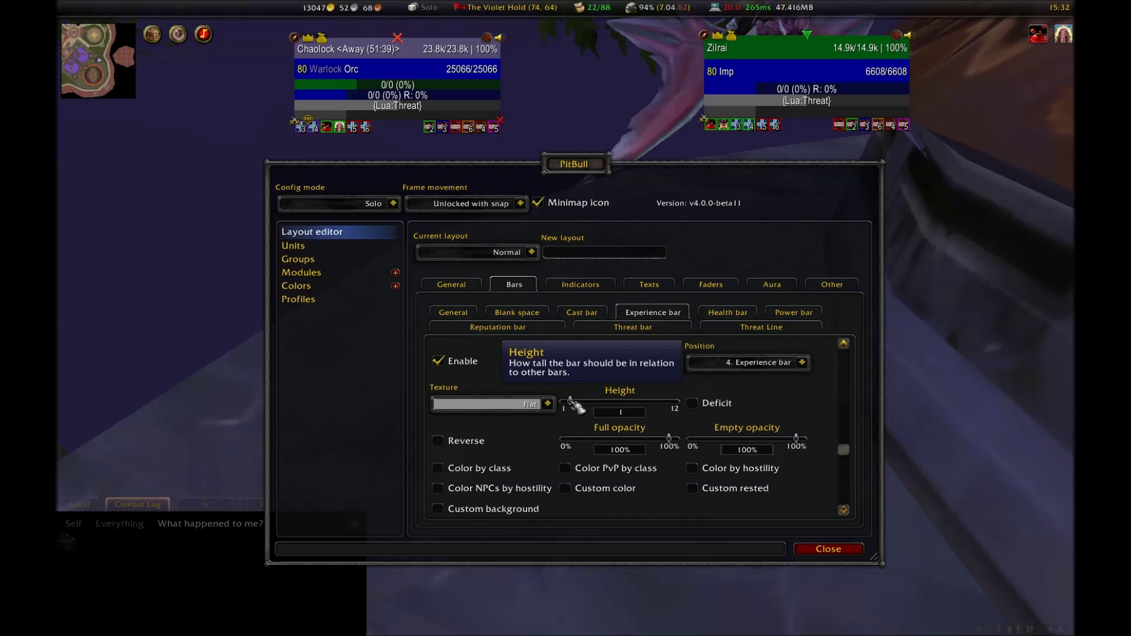
mouse_move(571, 401)
mouse_down()
mouse_move(631, 411)
mouse_move(576, 413)
mouse_up()
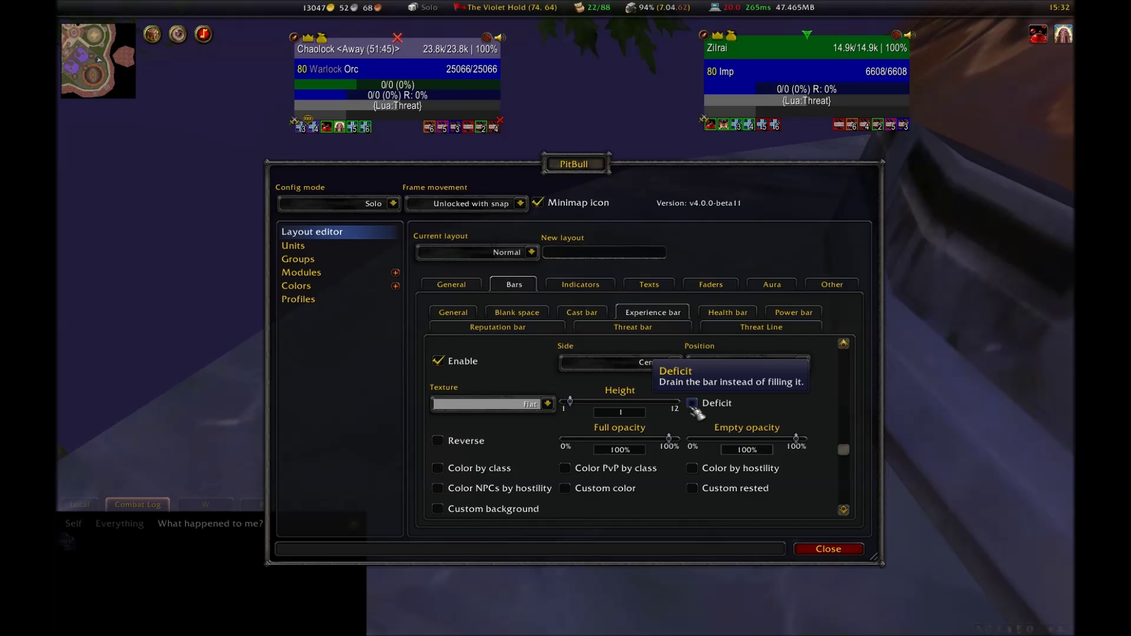
click(446, 444)
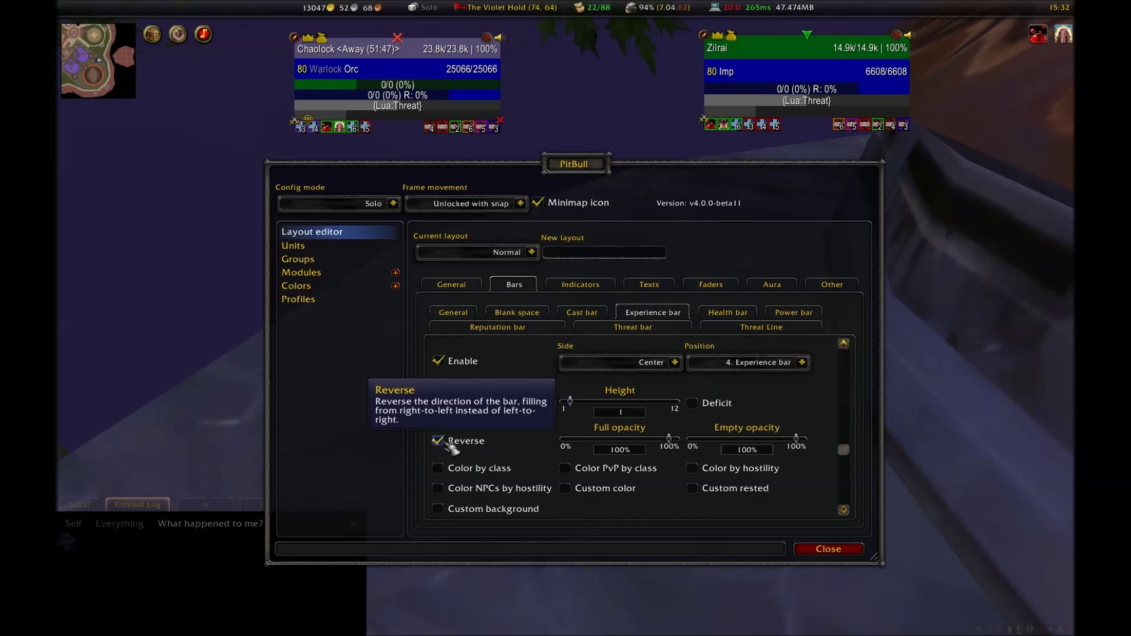
click(438, 441)
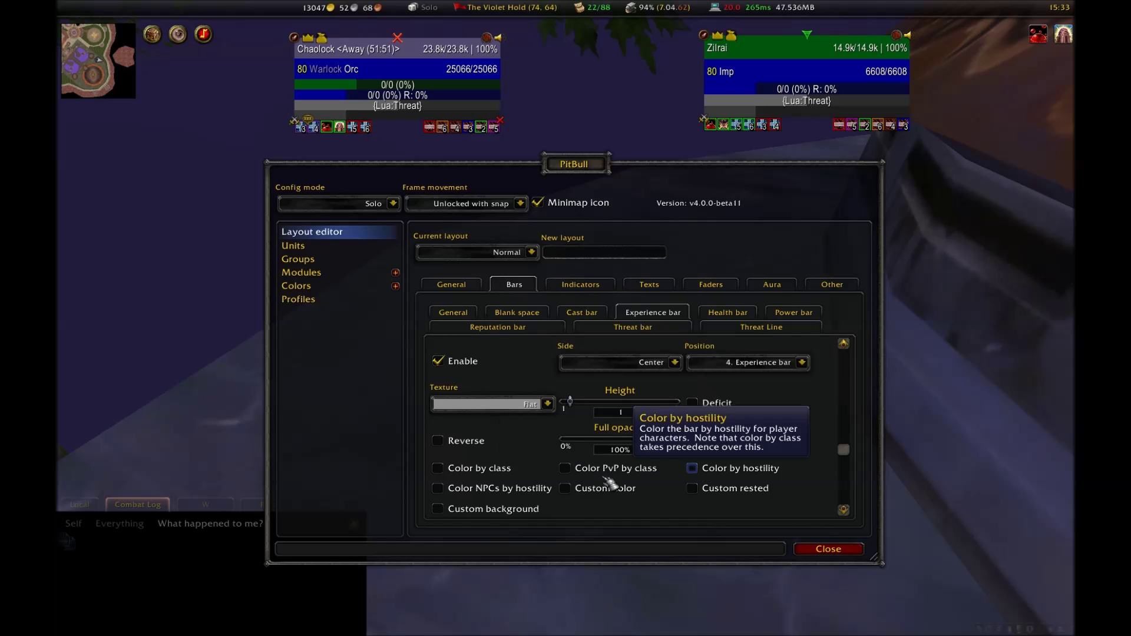
Try the experience bar's Custom color and Custom background options, turn both off again, and disable the bar
click(567, 489)
click(567, 488)
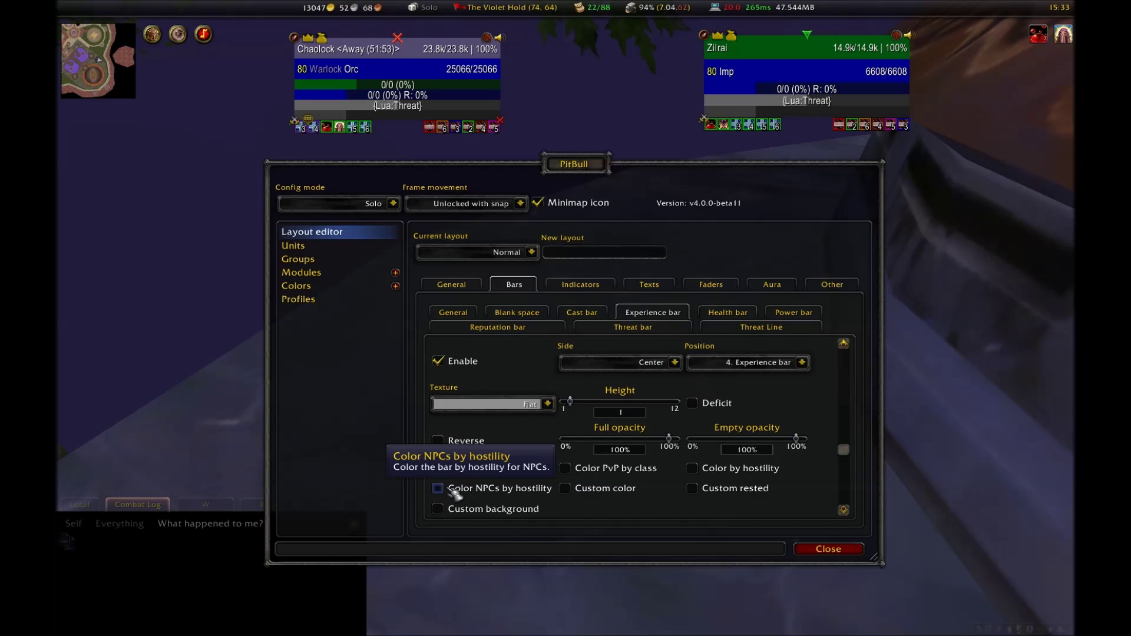
click(439, 508)
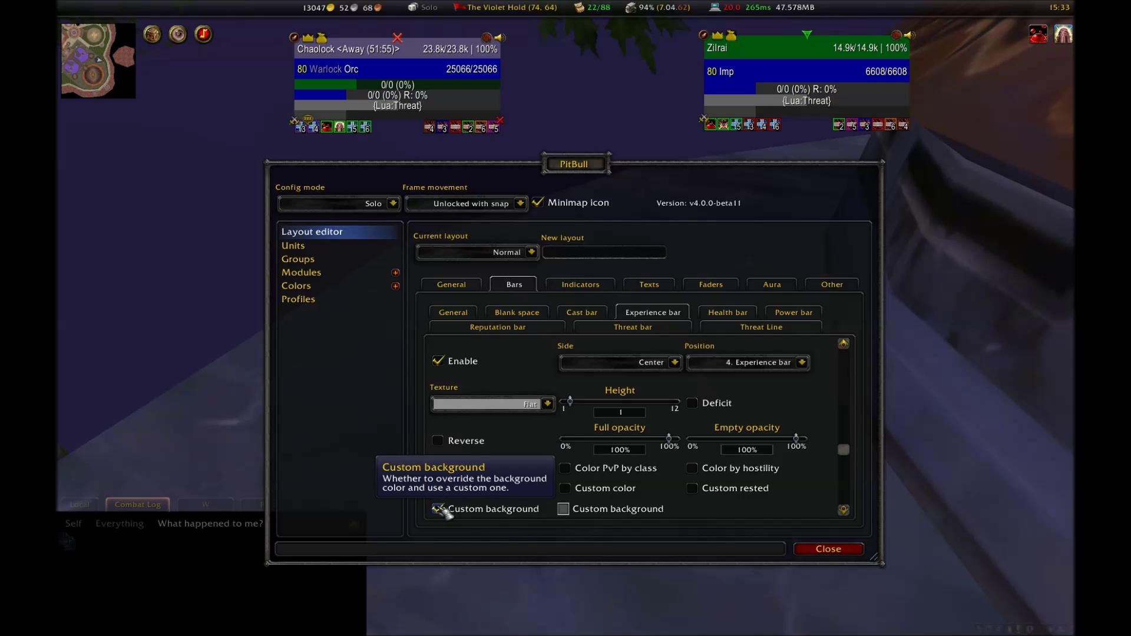
click(439, 508)
click(498, 326)
click(439, 361)
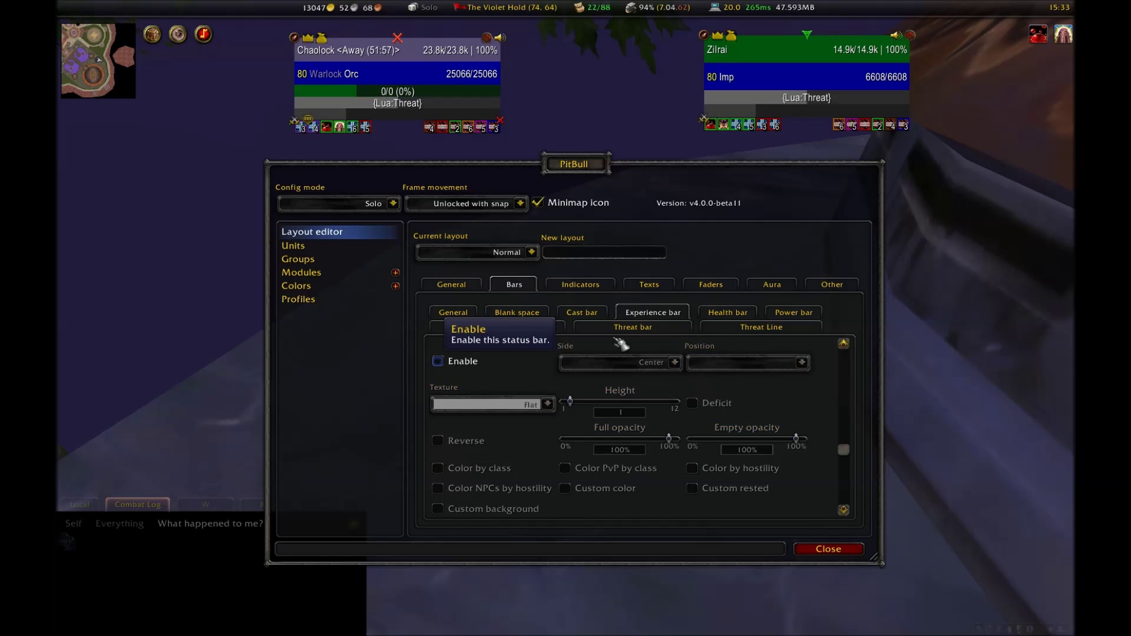
Set the health bar's height to 4 and switch its Color by class option off and back on
click(728, 312)
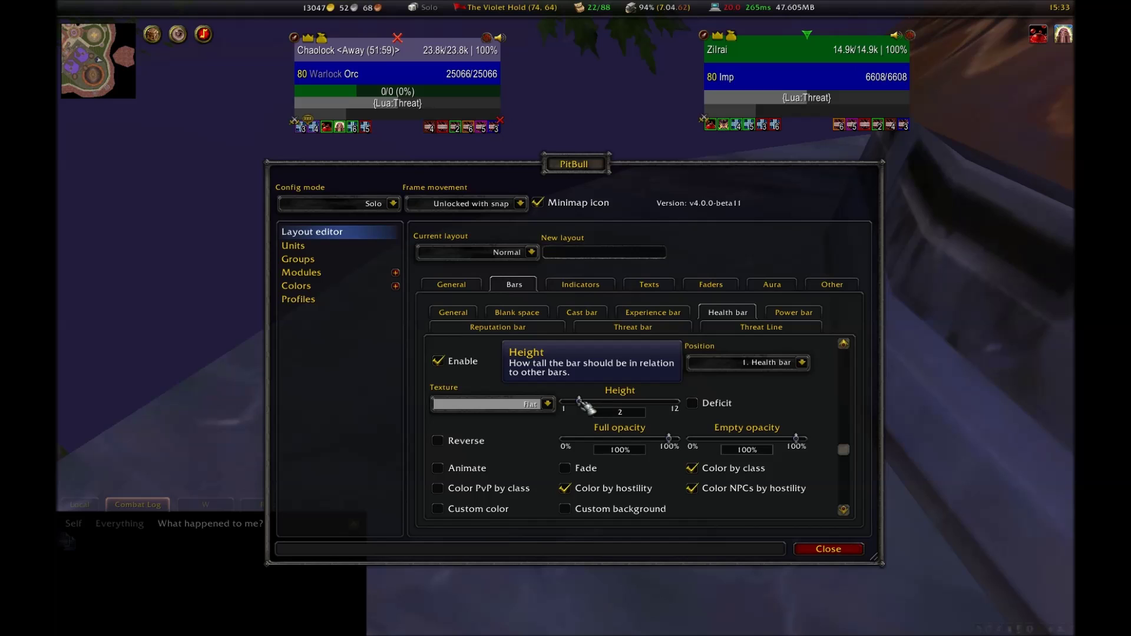
drag(587, 403, 598, 404)
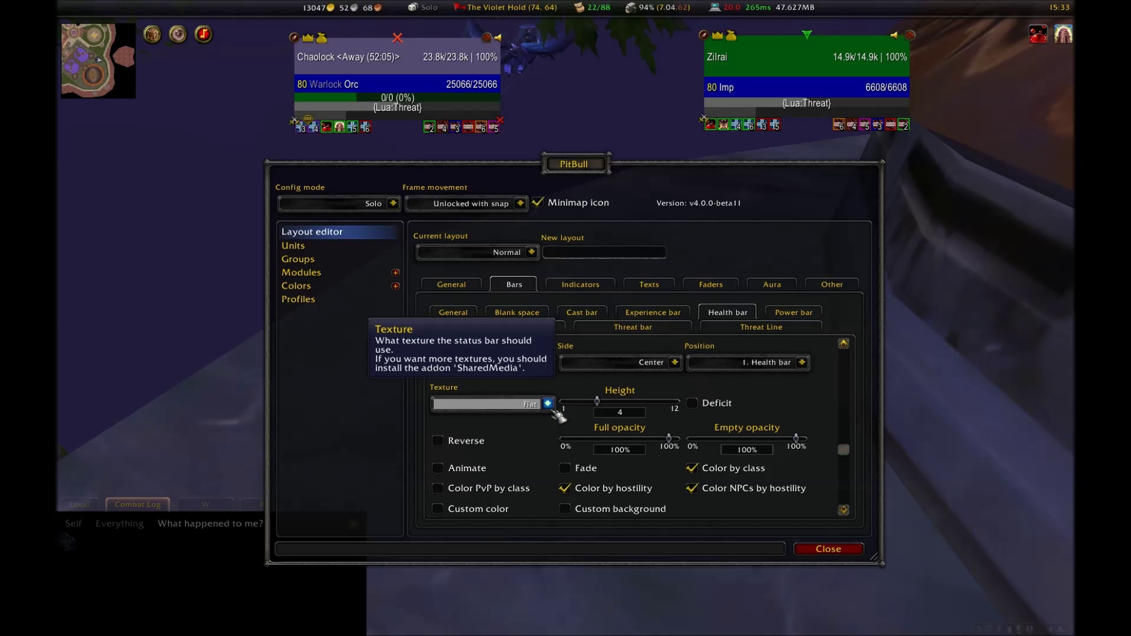
click(692, 468)
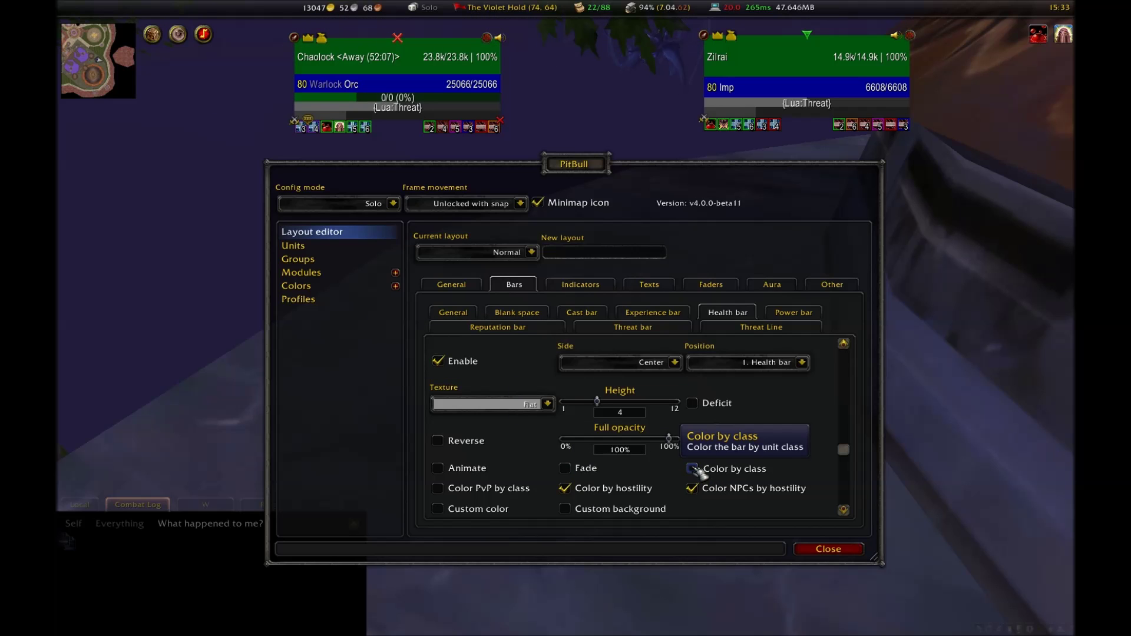
click(693, 468)
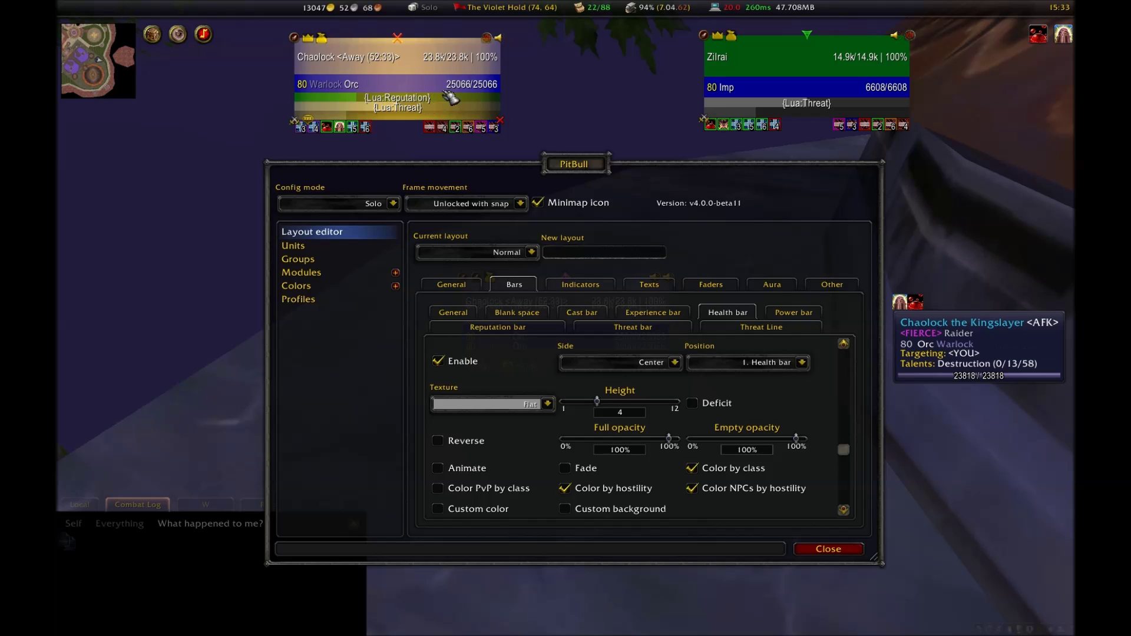
Move the configuration window clear of the lower unit frames and check the Config mode options, keeping Solo
drag(580, 163, 866, 226)
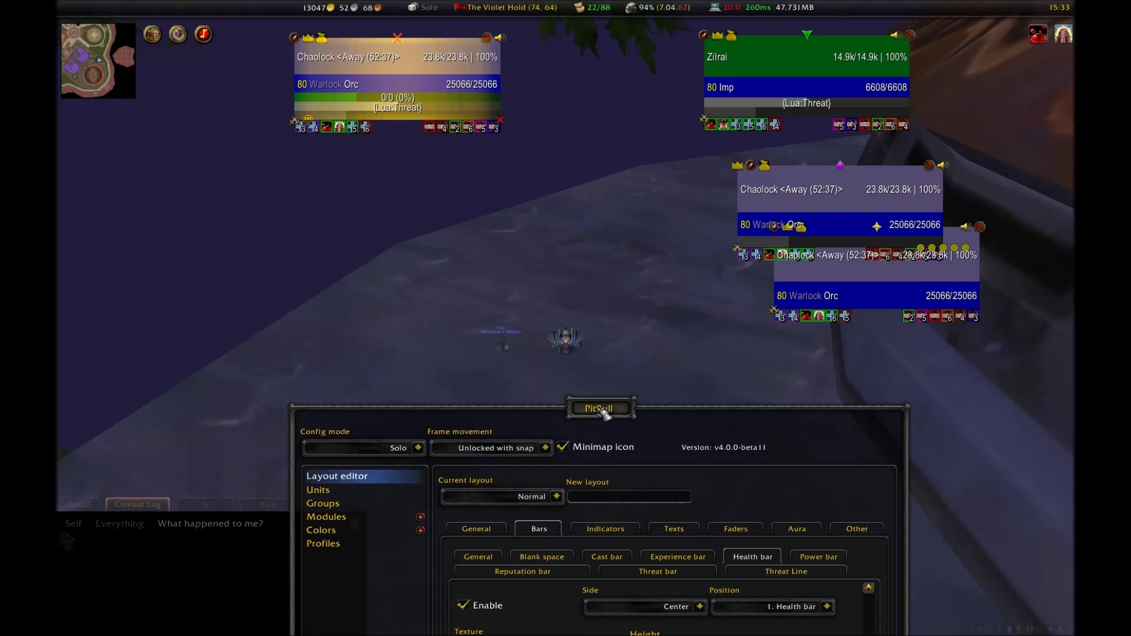
drag(593, 403, 448, 193)
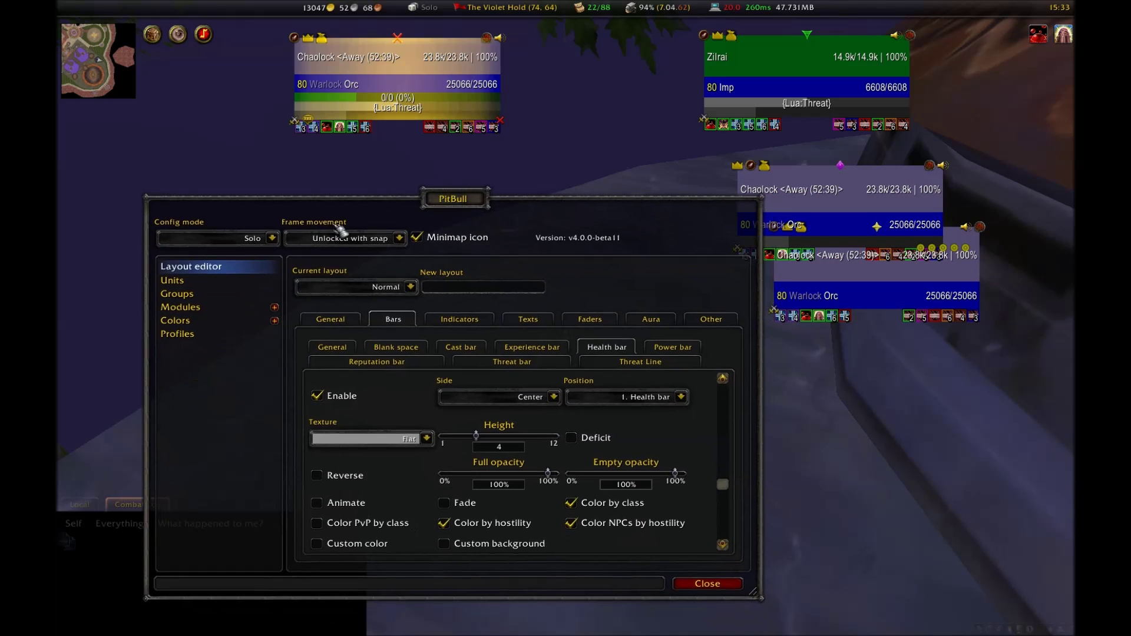
click(272, 238)
click(218, 369)
Open the power bar settings and move the lower of the two overlapping unit frames down, clear of the other
click(672, 347)
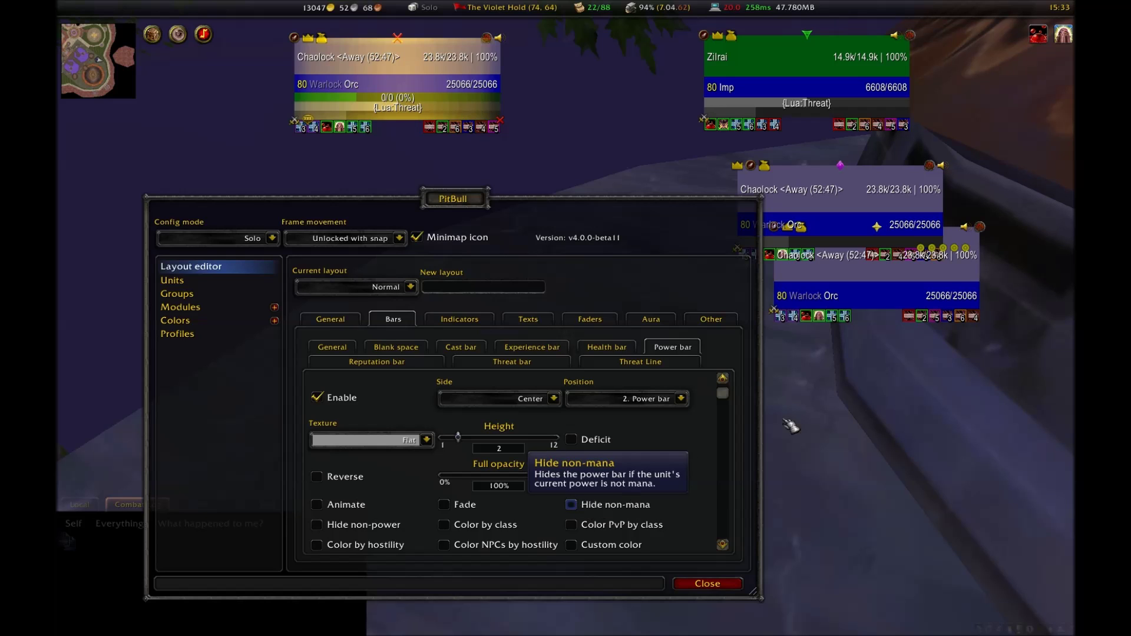
drag(846, 311, 872, 399)
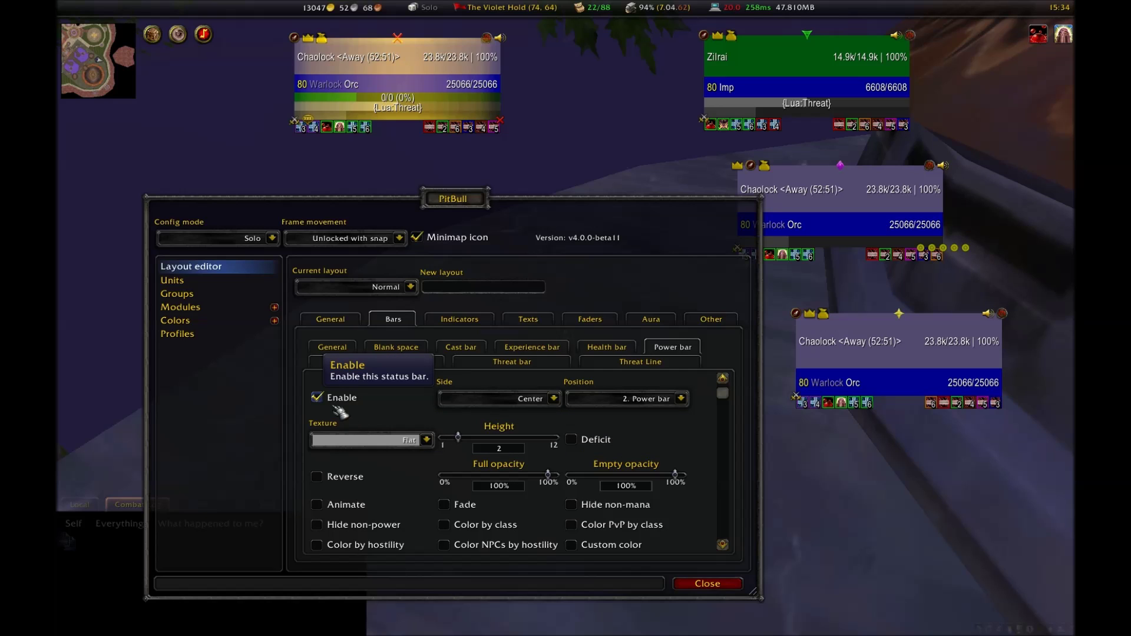
Disable the reputation bar and set the threat bar's height to 2
click(377, 362)
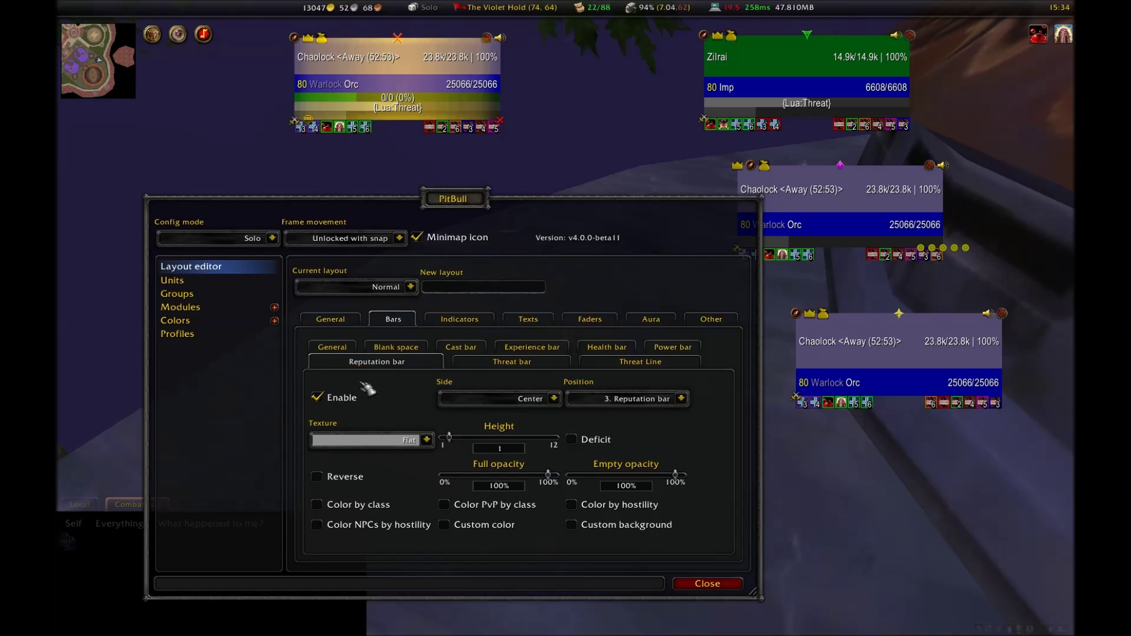
click(332, 401)
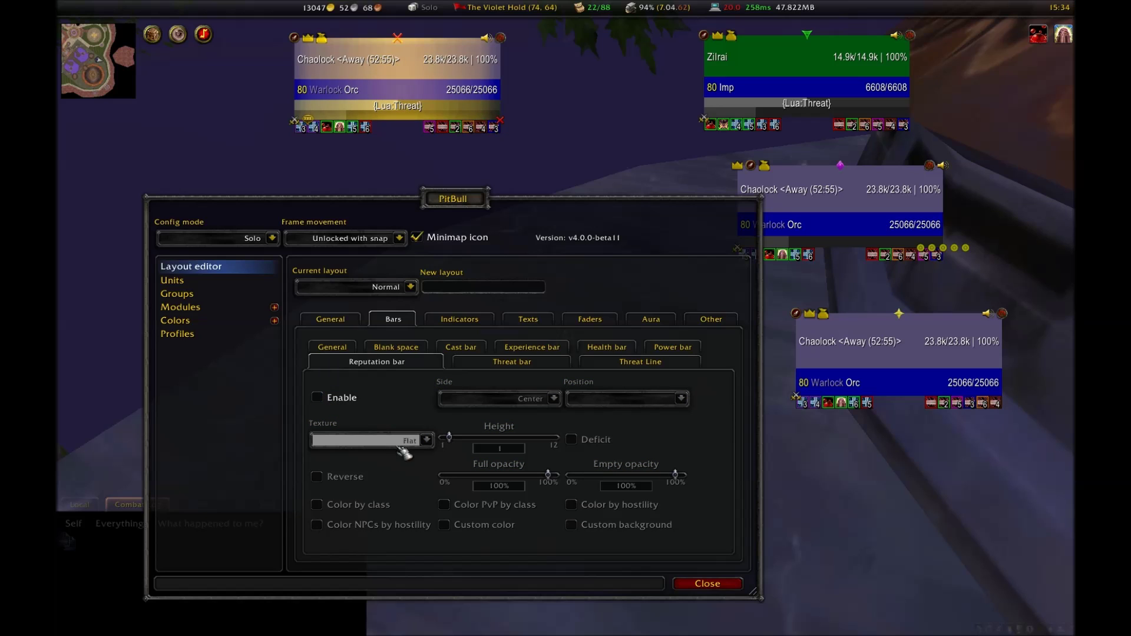
click(480, 364)
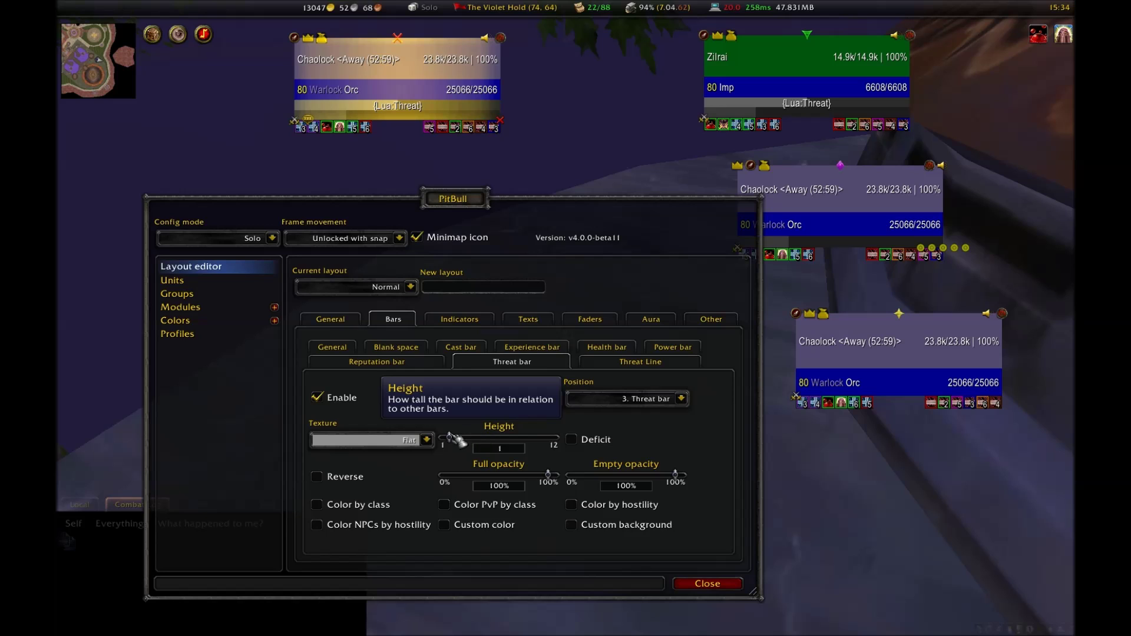
click(457, 438)
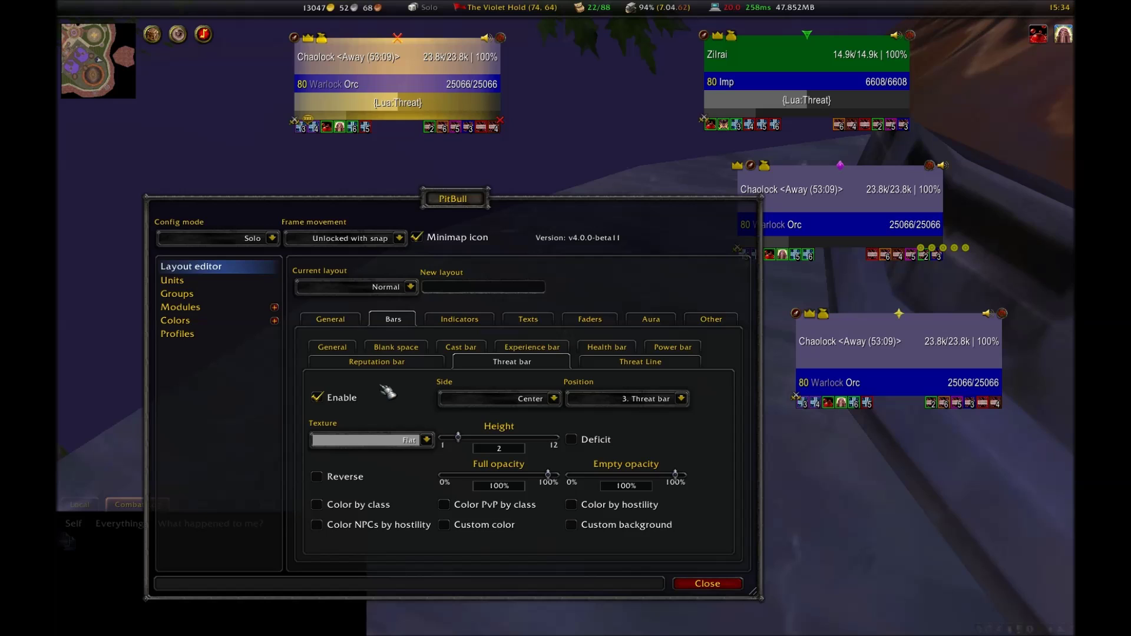
Check the threat bar's Side and Position choices without changing them, and disable both the threat bar and the Threat Line
click(557, 400)
click(557, 400)
click(689, 401)
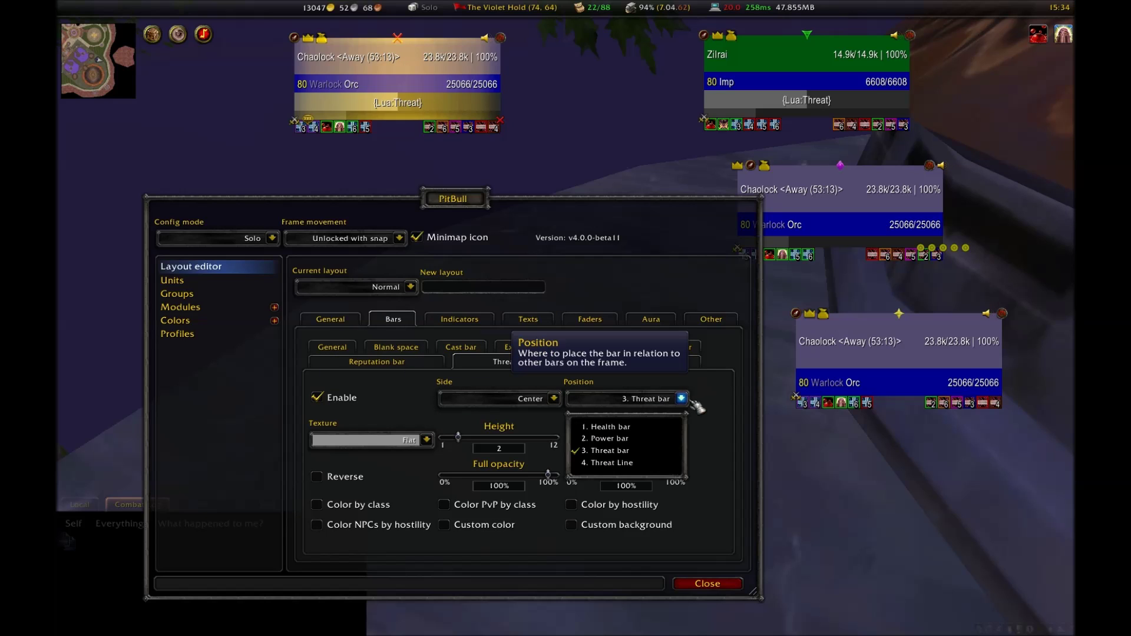
click(648, 408)
click(353, 400)
click(625, 365)
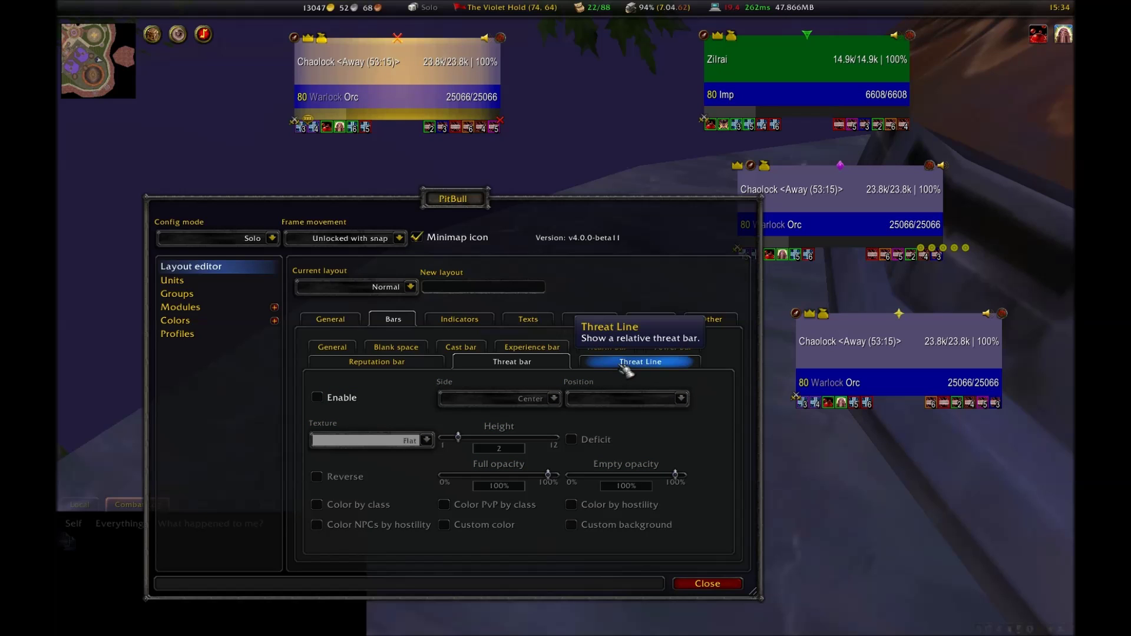
click(625, 365)
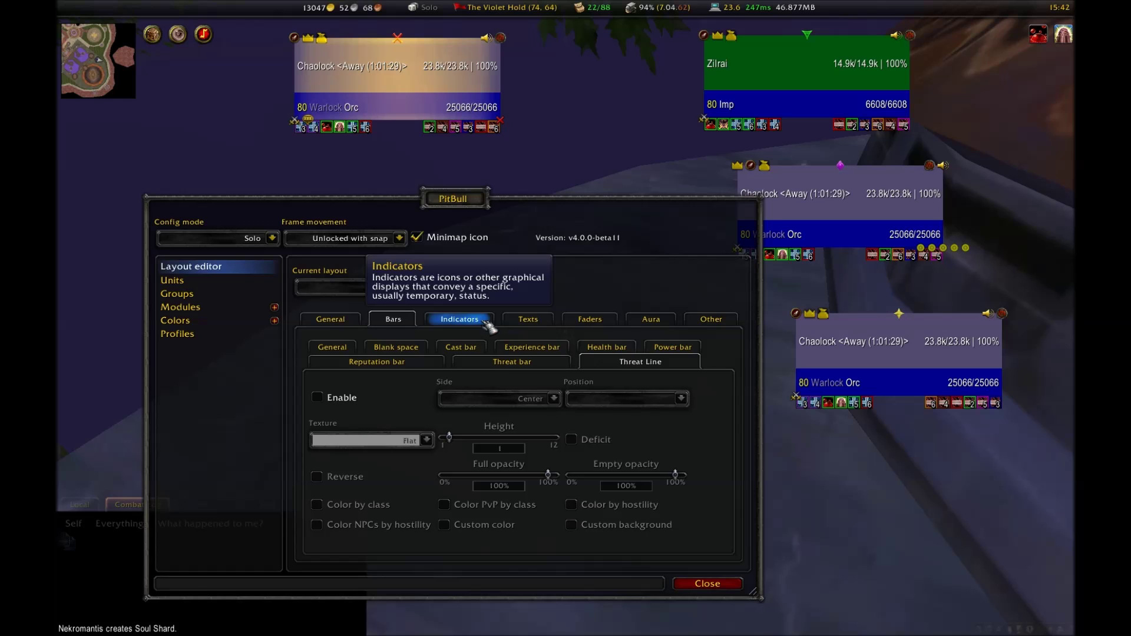
Open the general indicator settings, target the player and pet frames in turn to inspect their icons, and clear the target
click(487, 323)
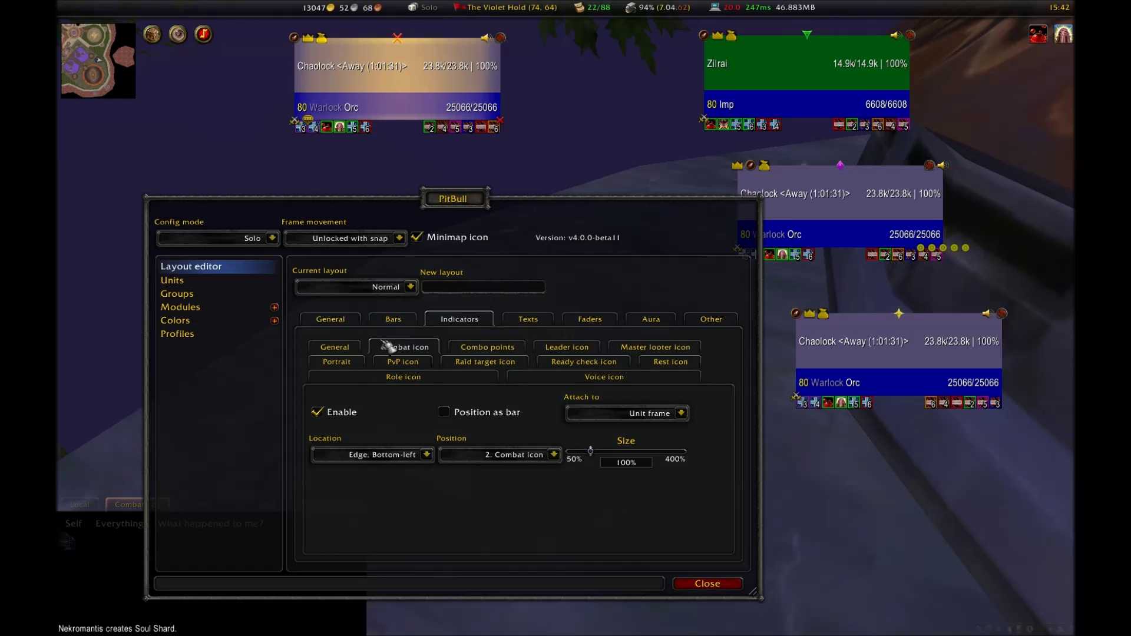
click(337, 349)
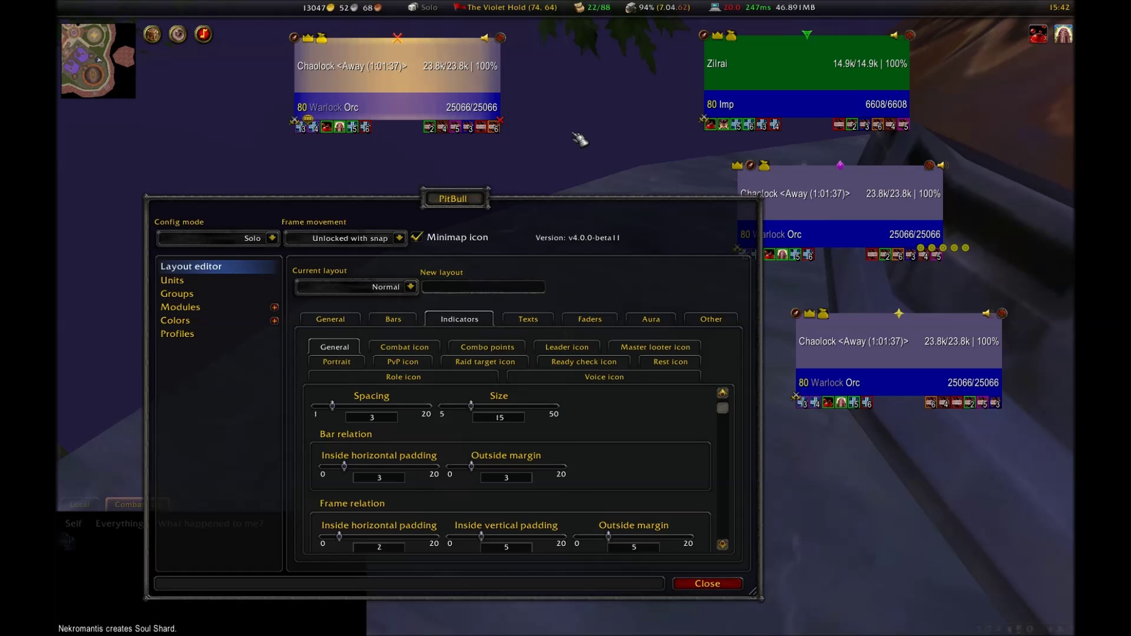
click(581, 144)
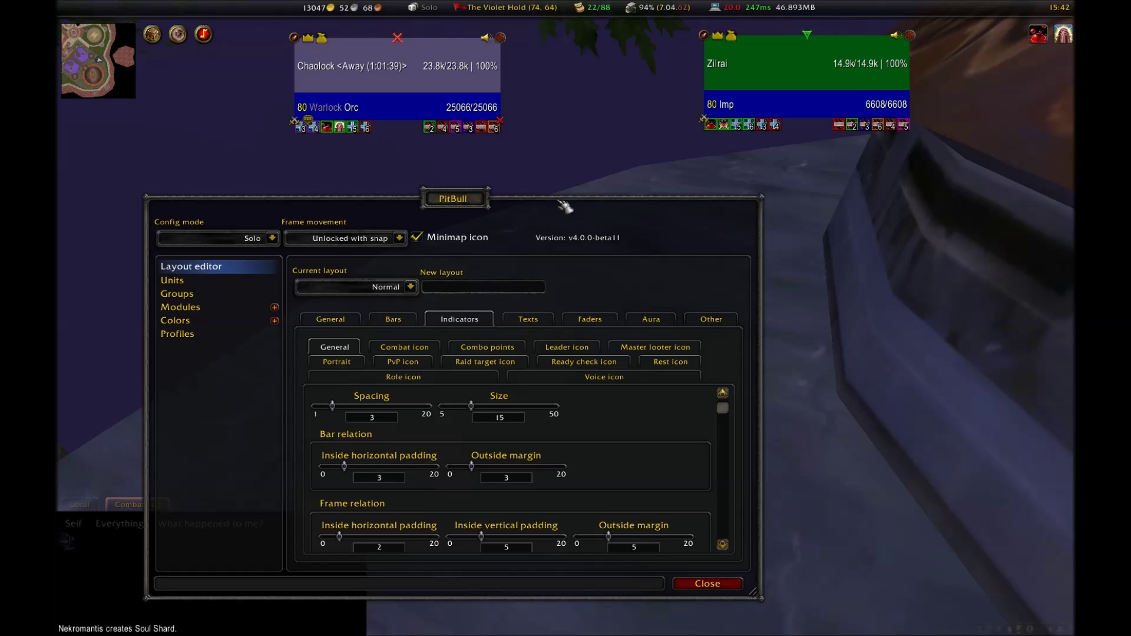
click(471, 103)
click(736, 73)
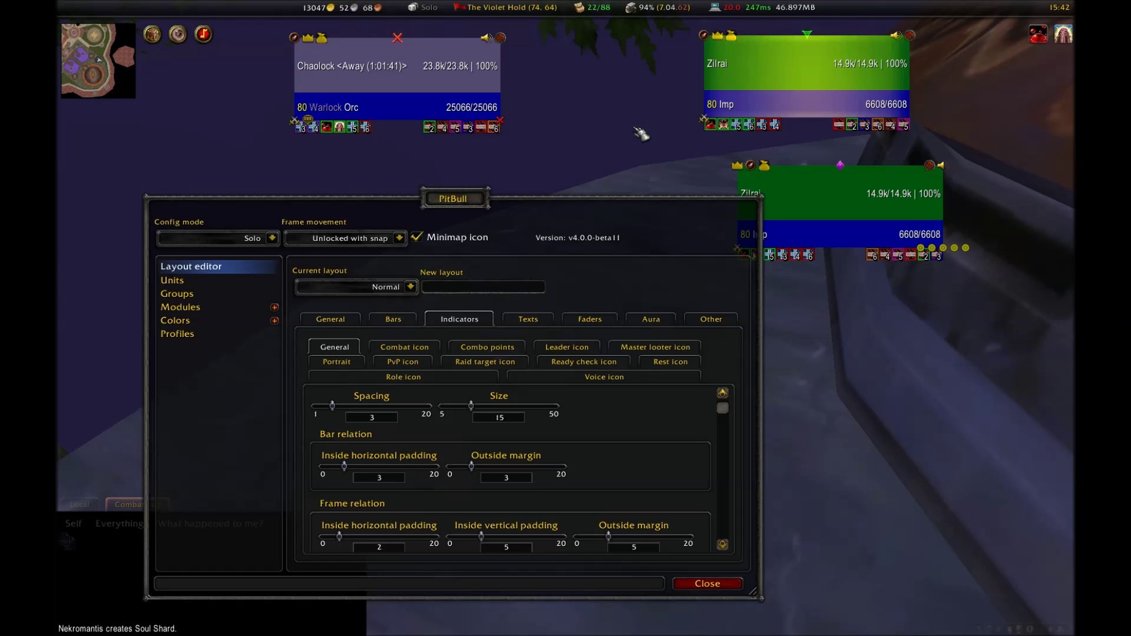
click(641, 134)
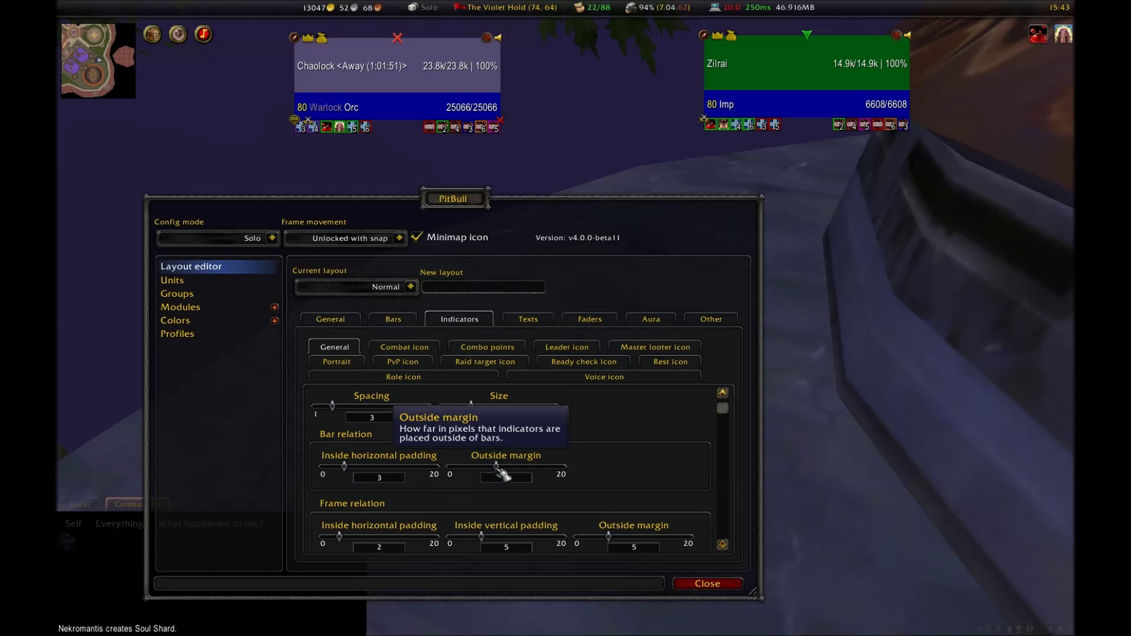
Set the combat icon indicator's size to 155% and disable the indicator
click(404, 348)
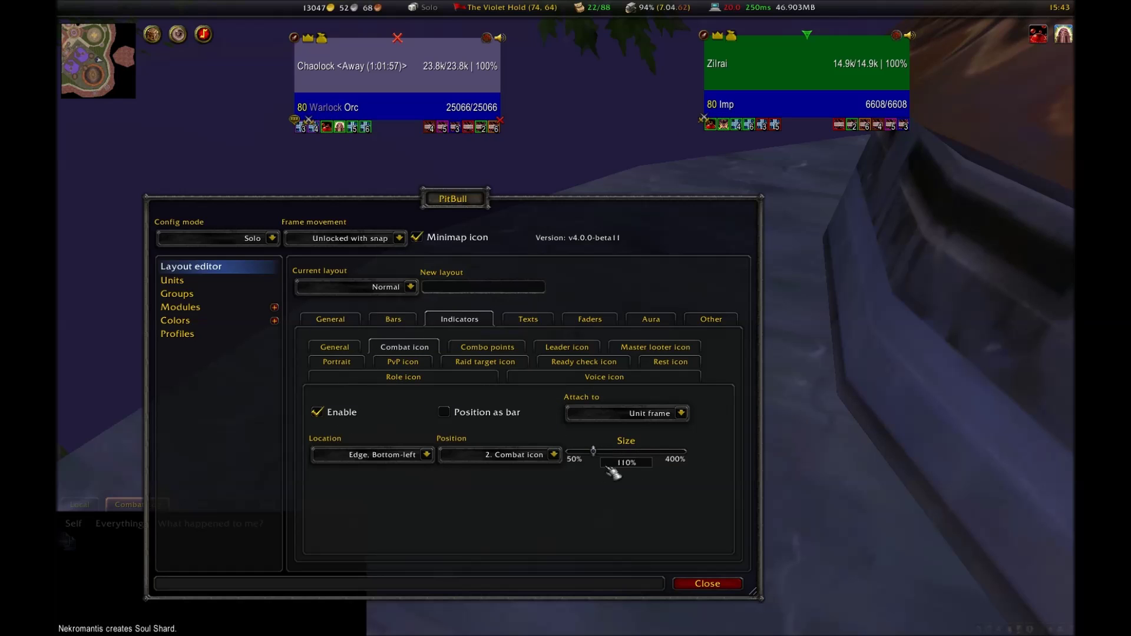
drag(611, 453, 733, 467)
click(628, 452)
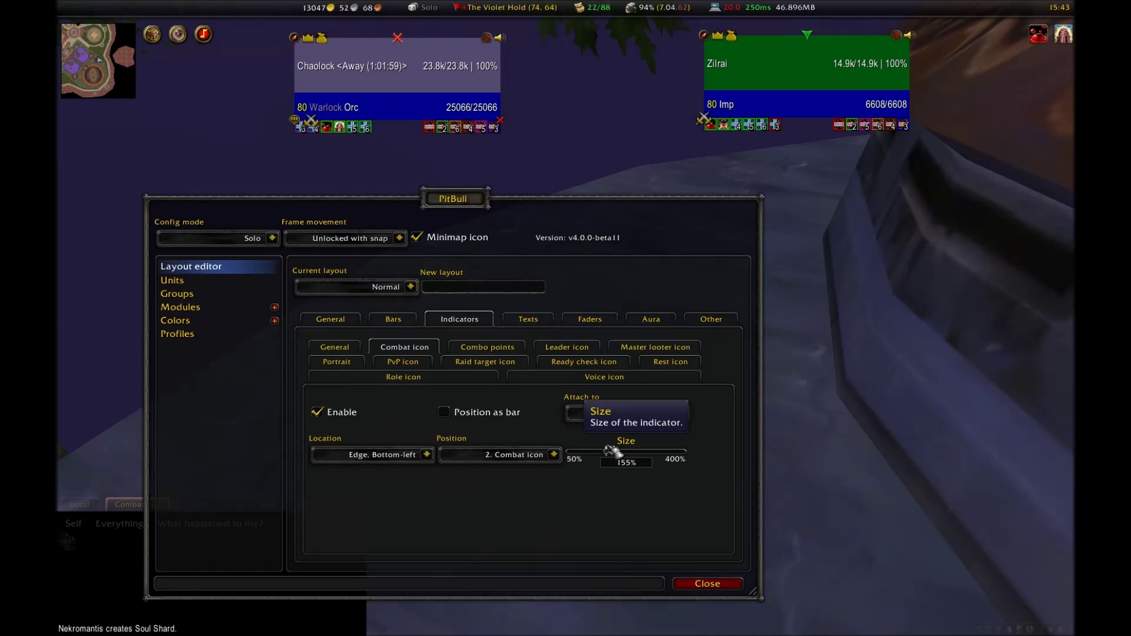
click(317, 412)
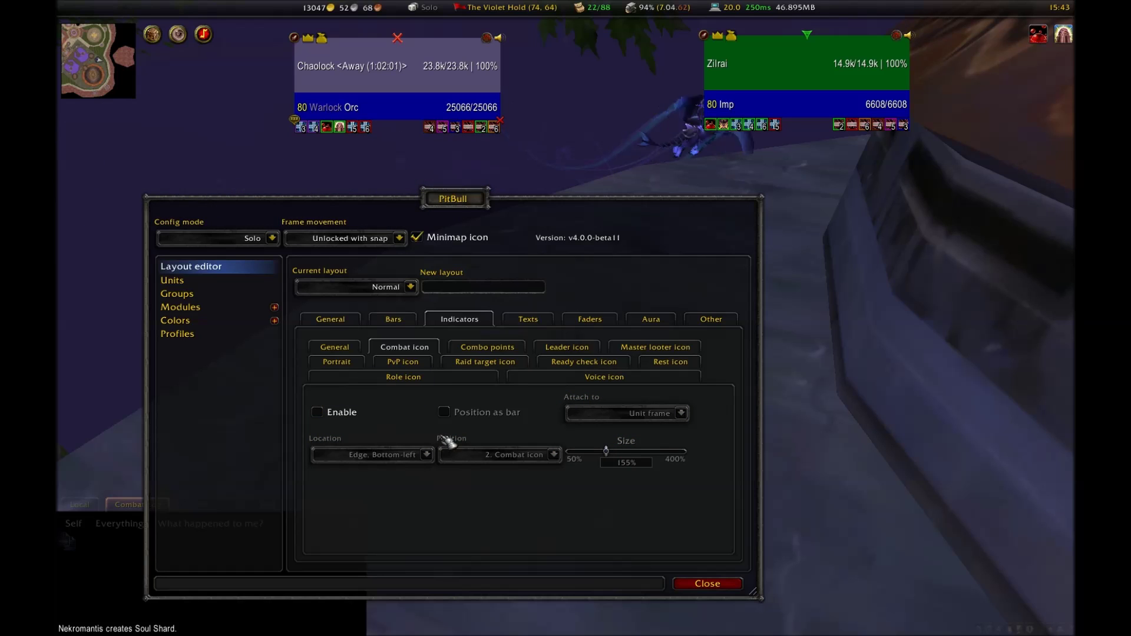
Target the player to preview the combo points, set their size to 400% and spacing to 0, and disable the indicator
click(489, 348)
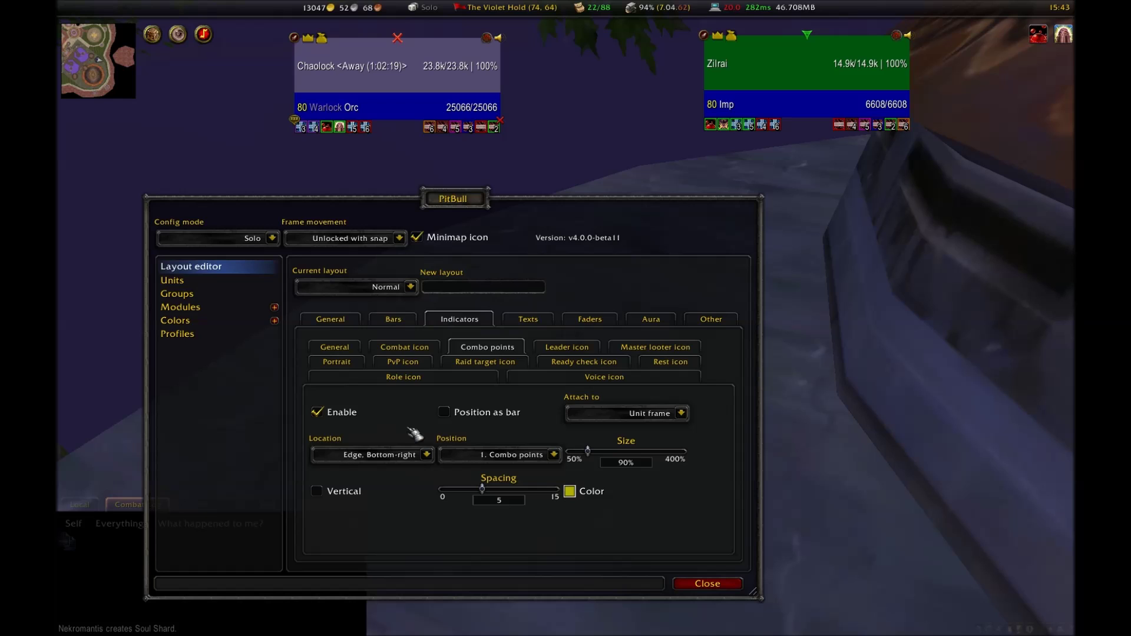
click(380, 109)
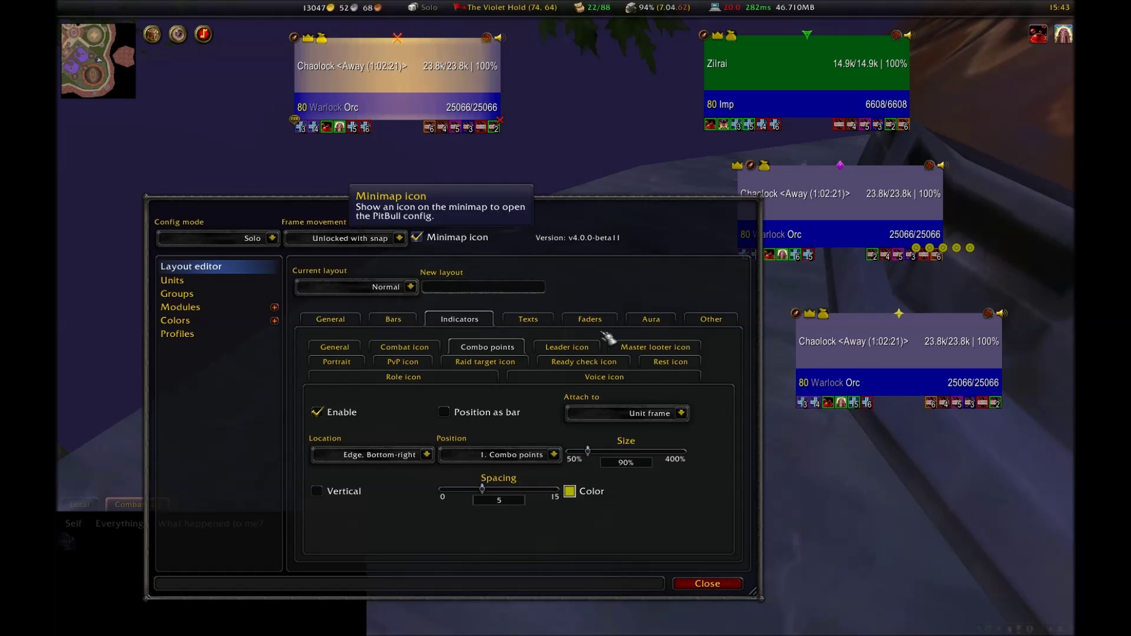
scroll(601, 450, up, 8)
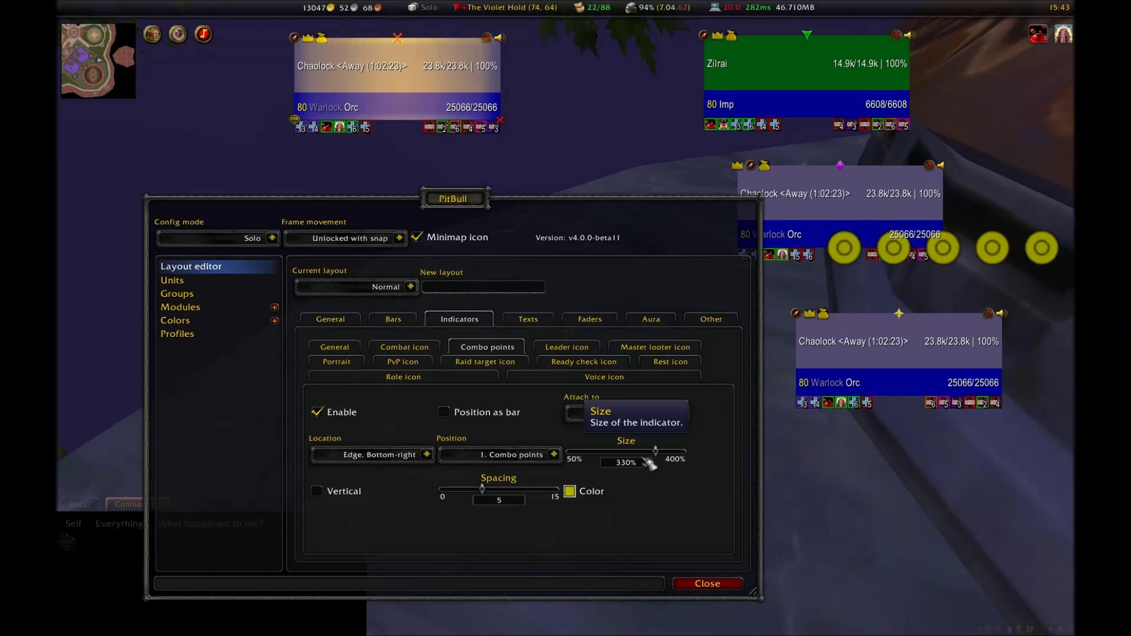
scroll(651, 460, up, 10)
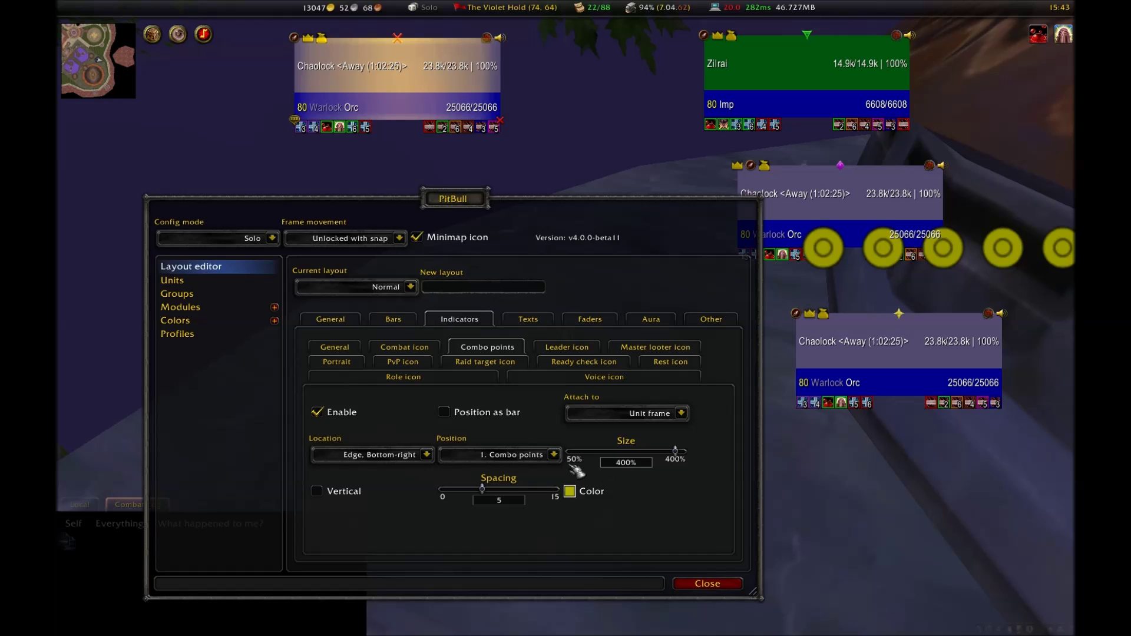
scroll(482, 491, down, 5)
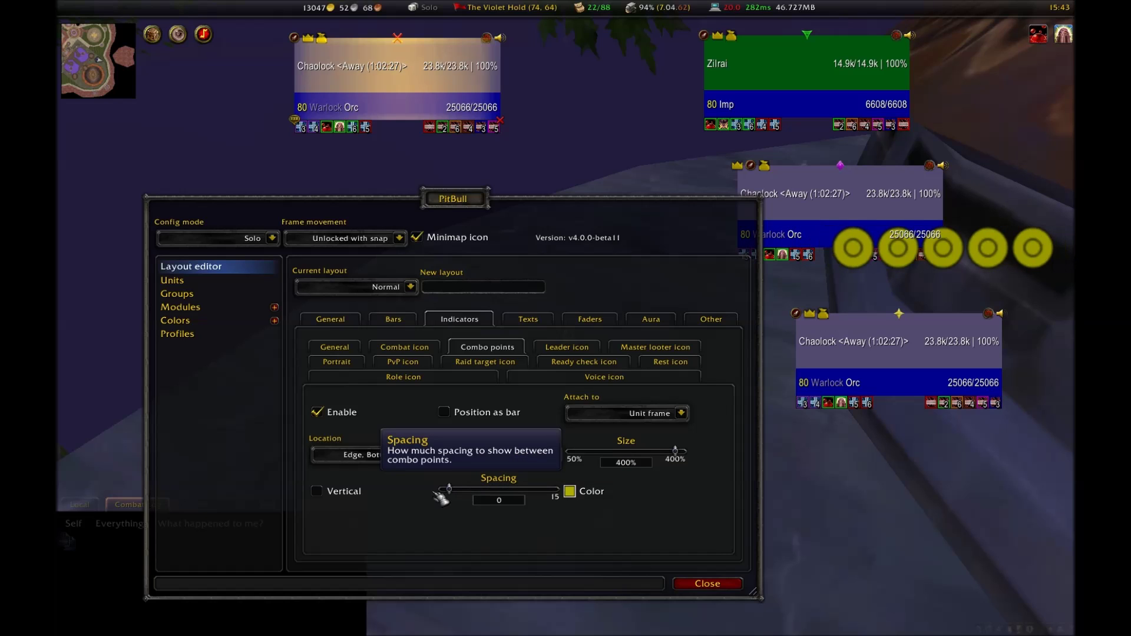
click(317, 412)
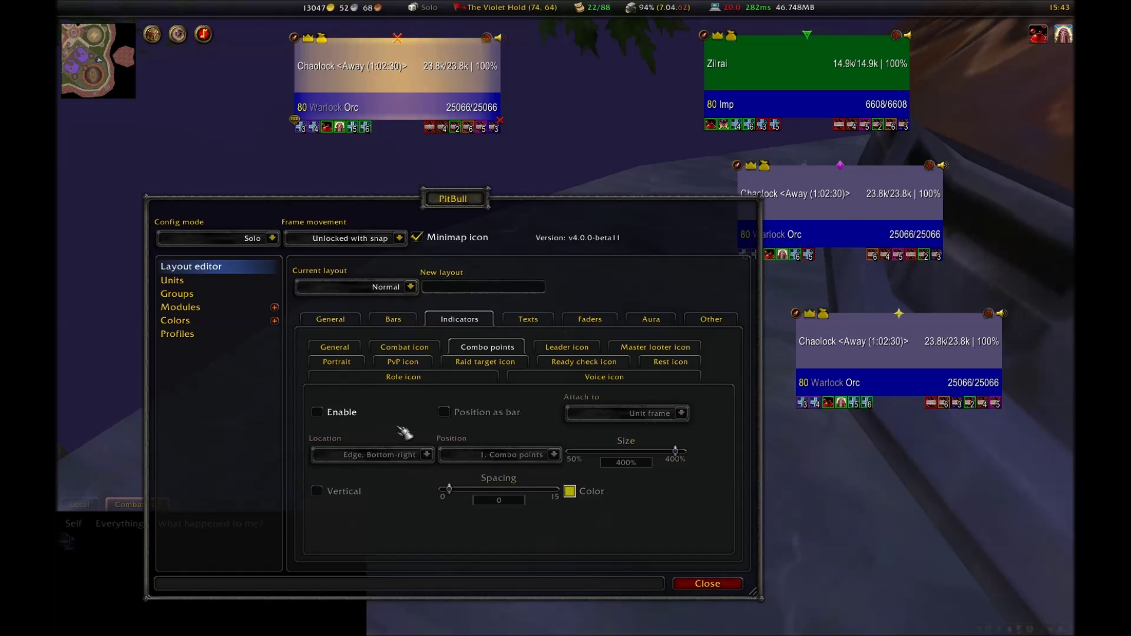
Set the leader icon's size to 80%, keeping the indicator enabled
click(554, 352)
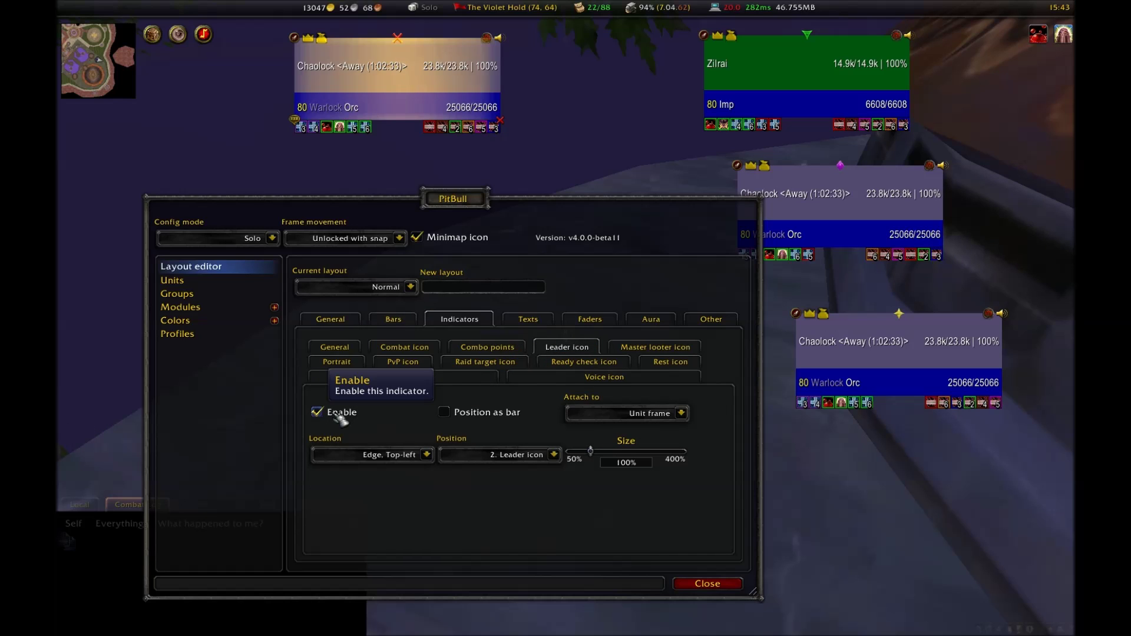
click(651, 348)
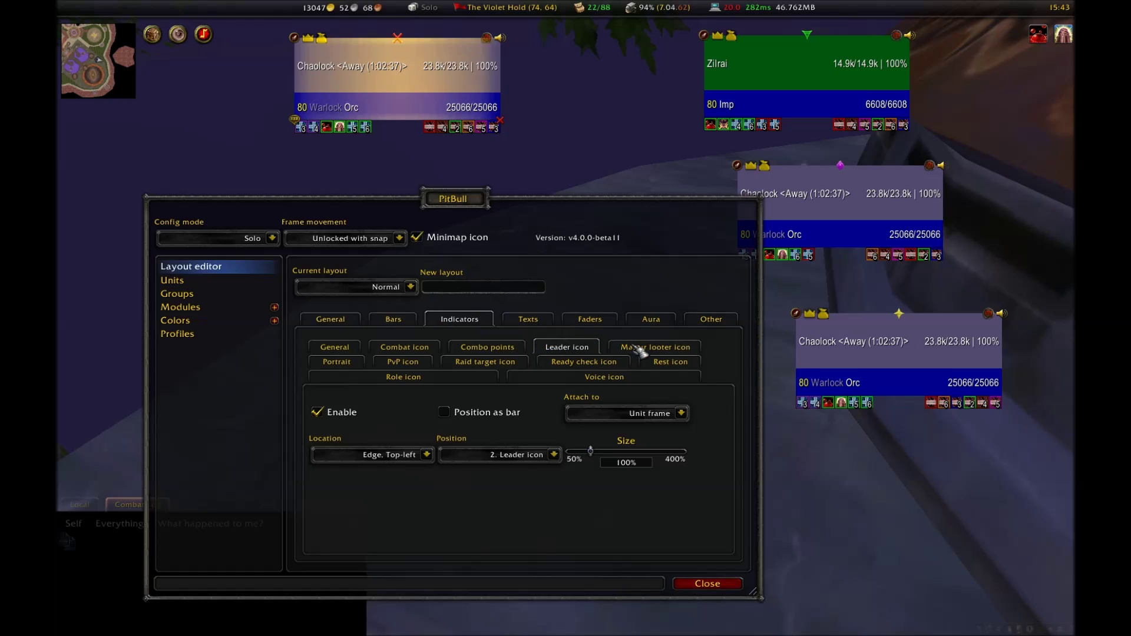
click(571, 349)
drag(590, 452, 585, 451)
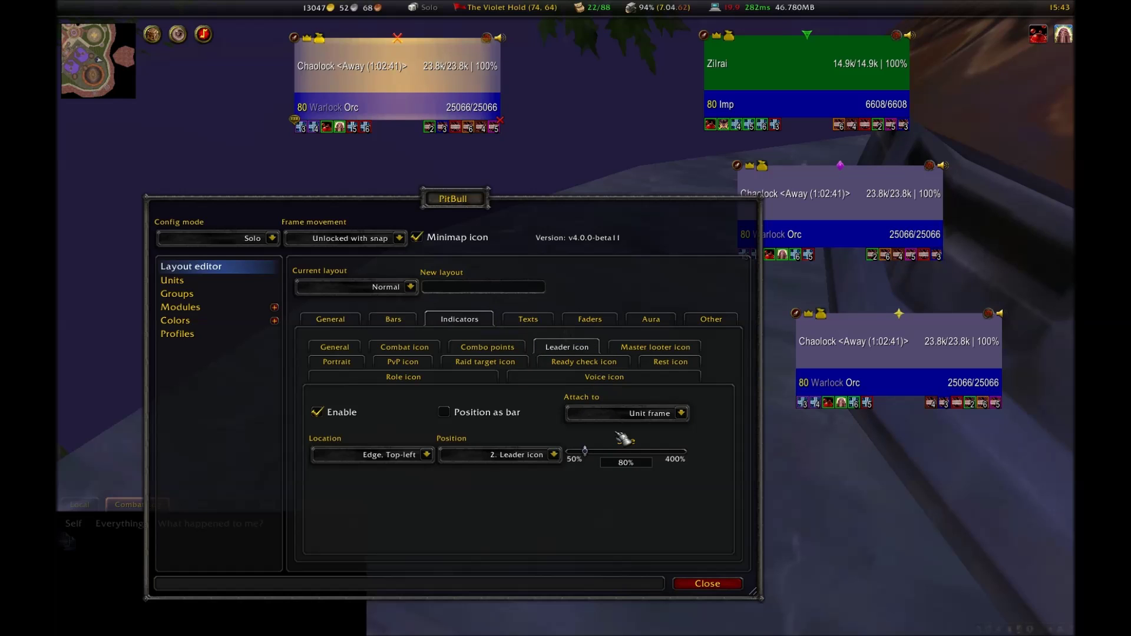
Set the master looter icon's size to 80% to match the leader icon
click(624, 348)
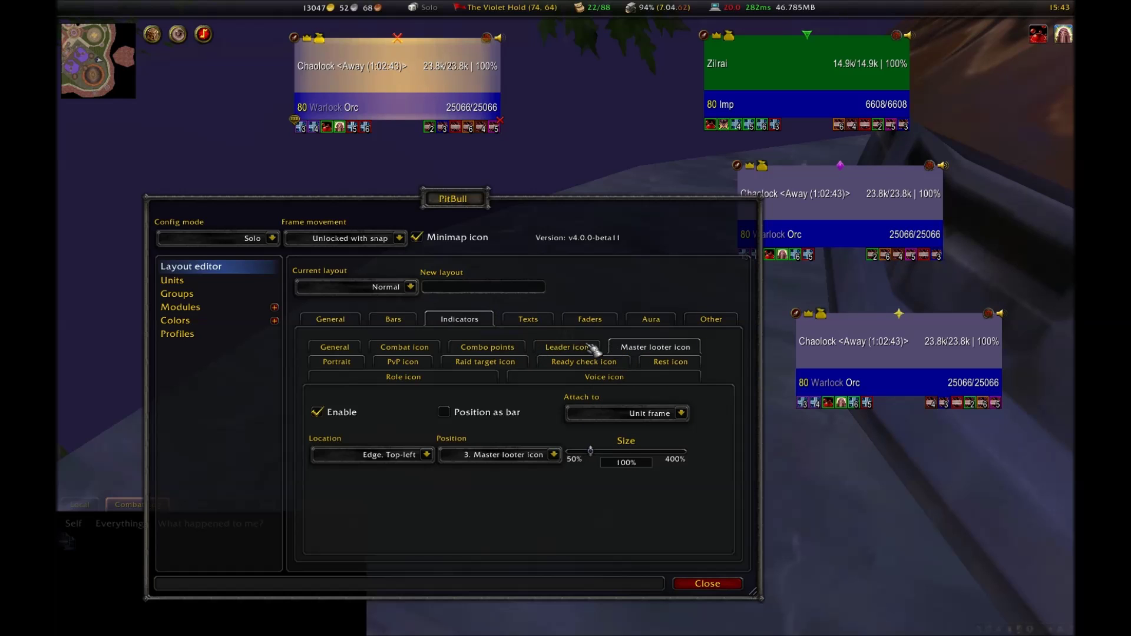
click(589, 451)
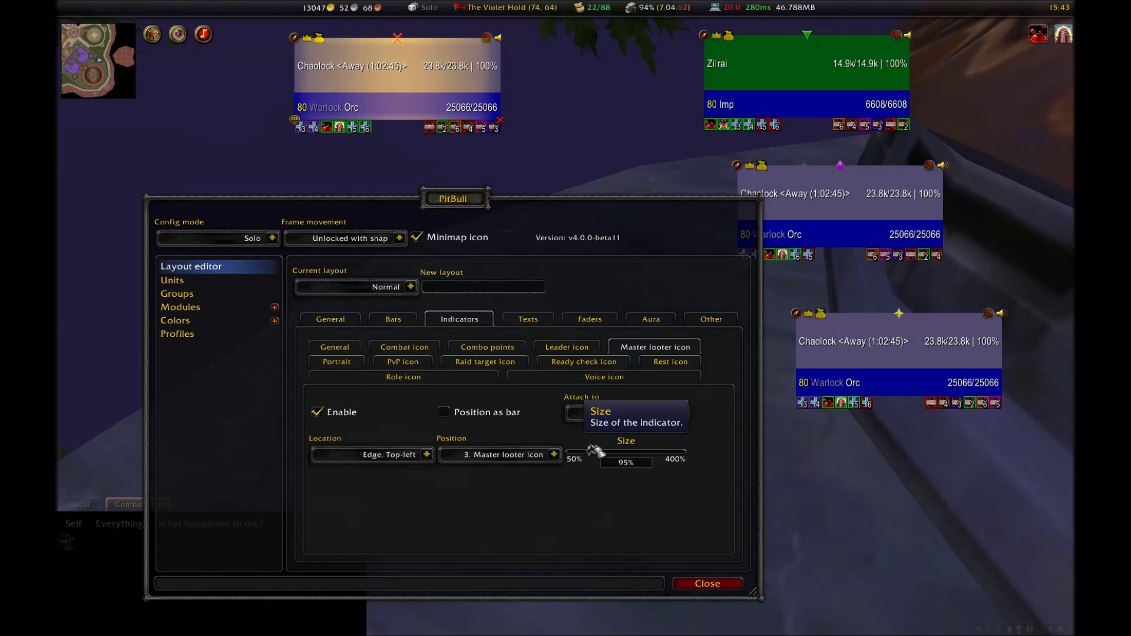
drag(594, 452, 585, 452)
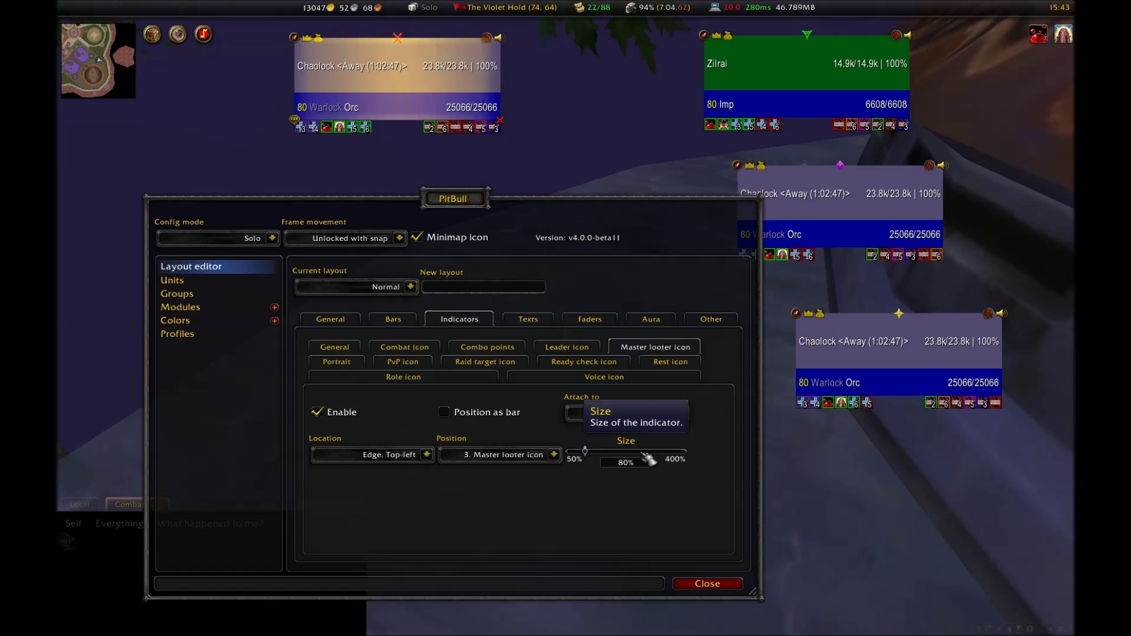
Enable the portrait indicator, try its Center side placement, and set the side back to Left
click(337, 362)
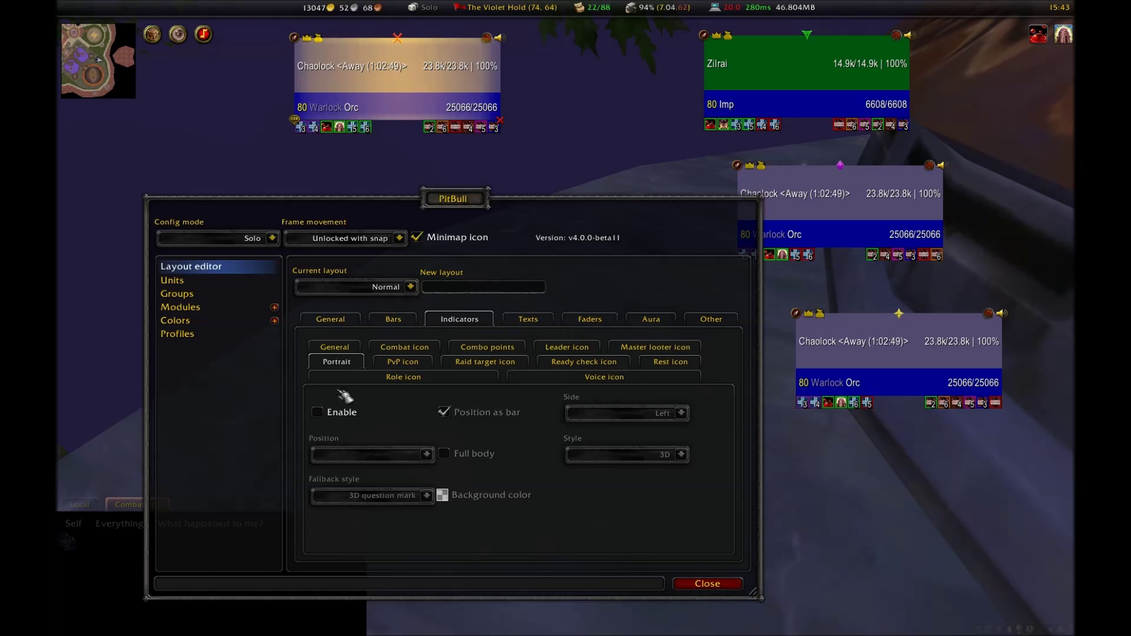
click(327, 416)
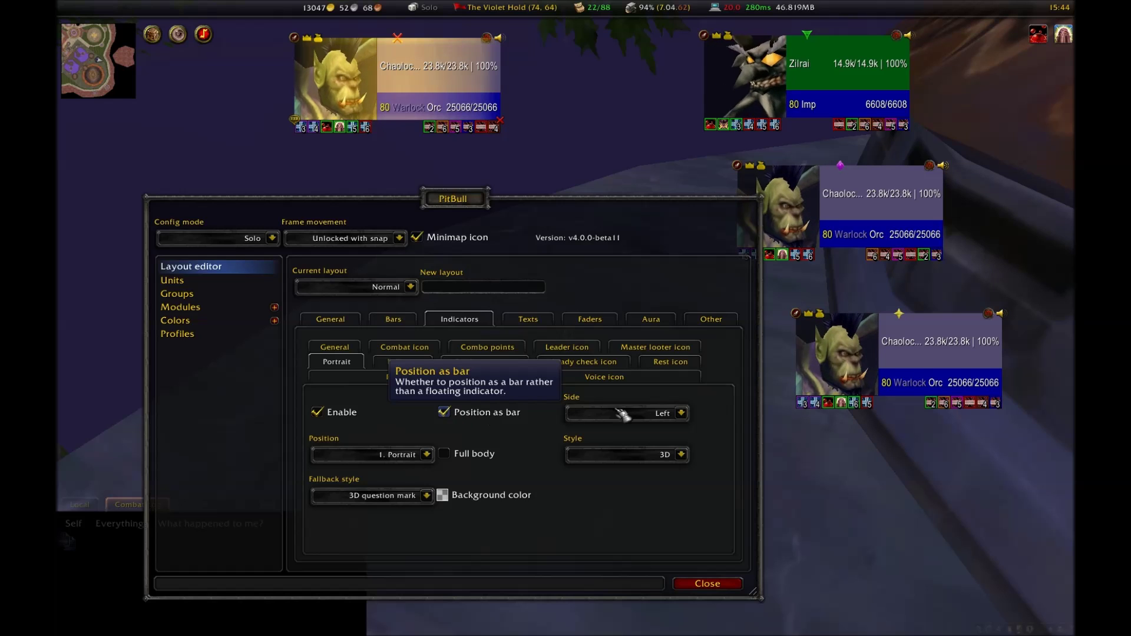
click(683, 413)
click(615, 440)
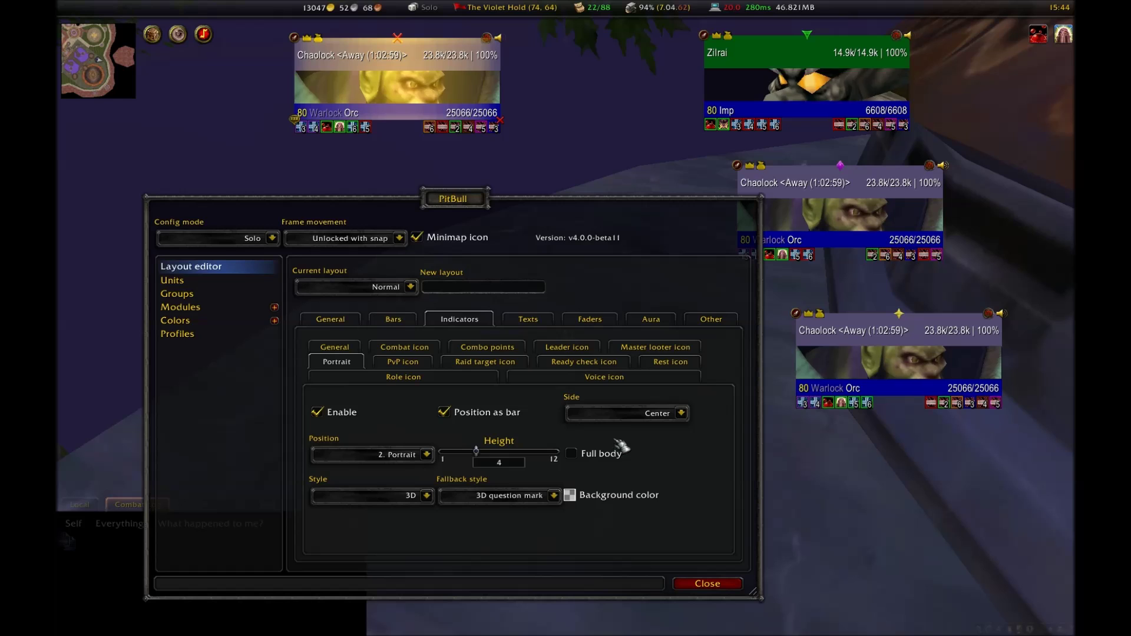
click(683, 413)
click(660, 452)
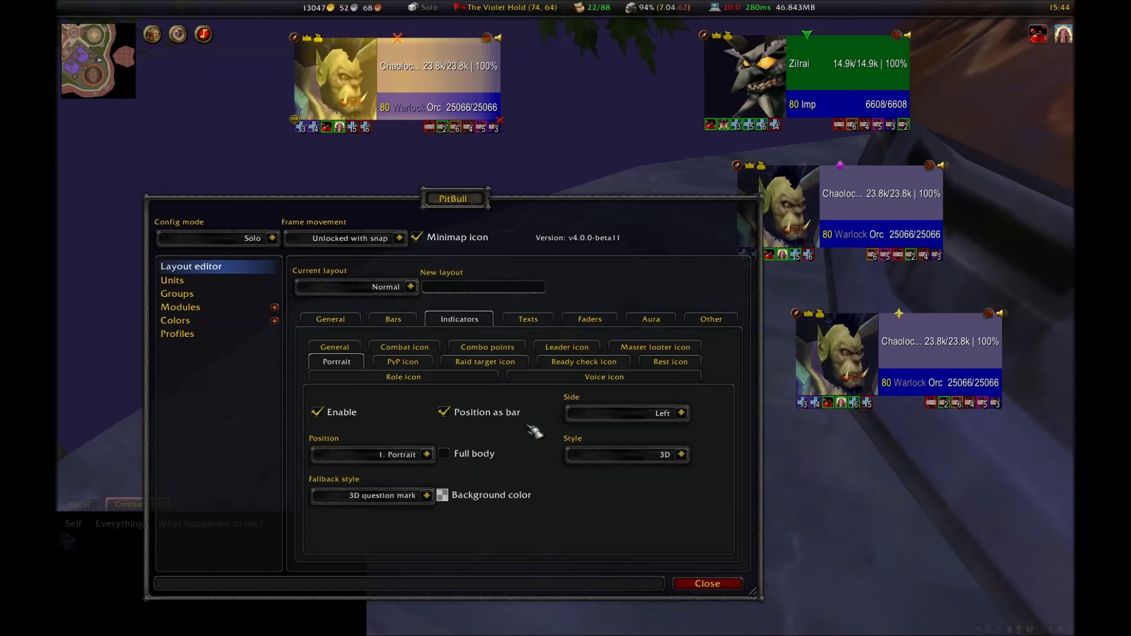
Turn off Position as bar for the portrait, set its location to Inside, Top, and switch Full body on and off
click(489, 412)
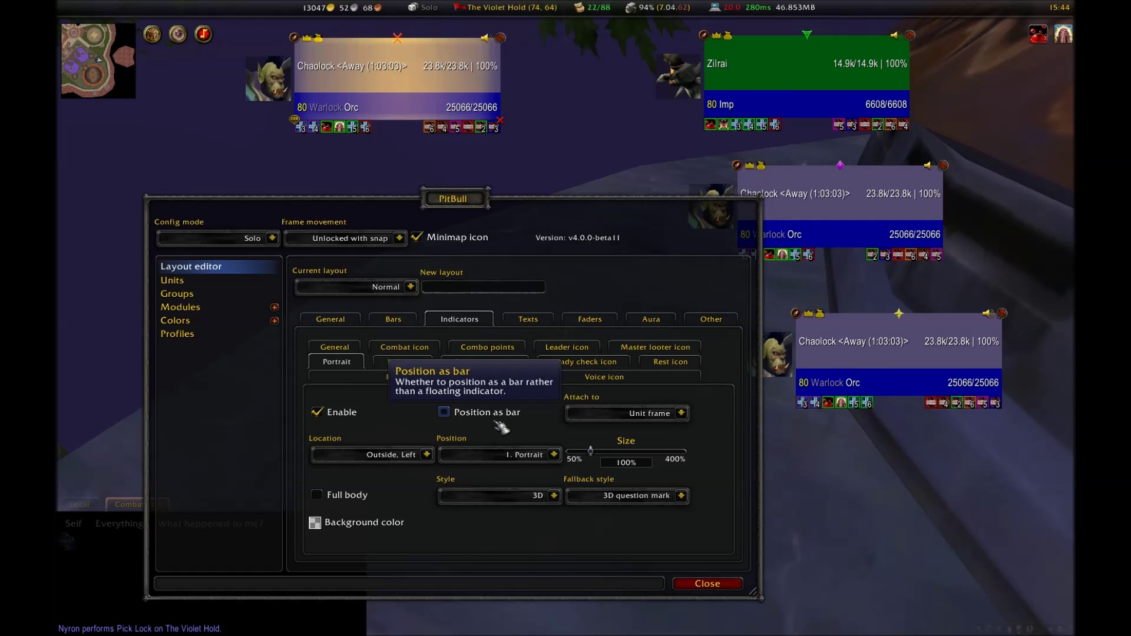
click(427, 454)
click(389, 455)
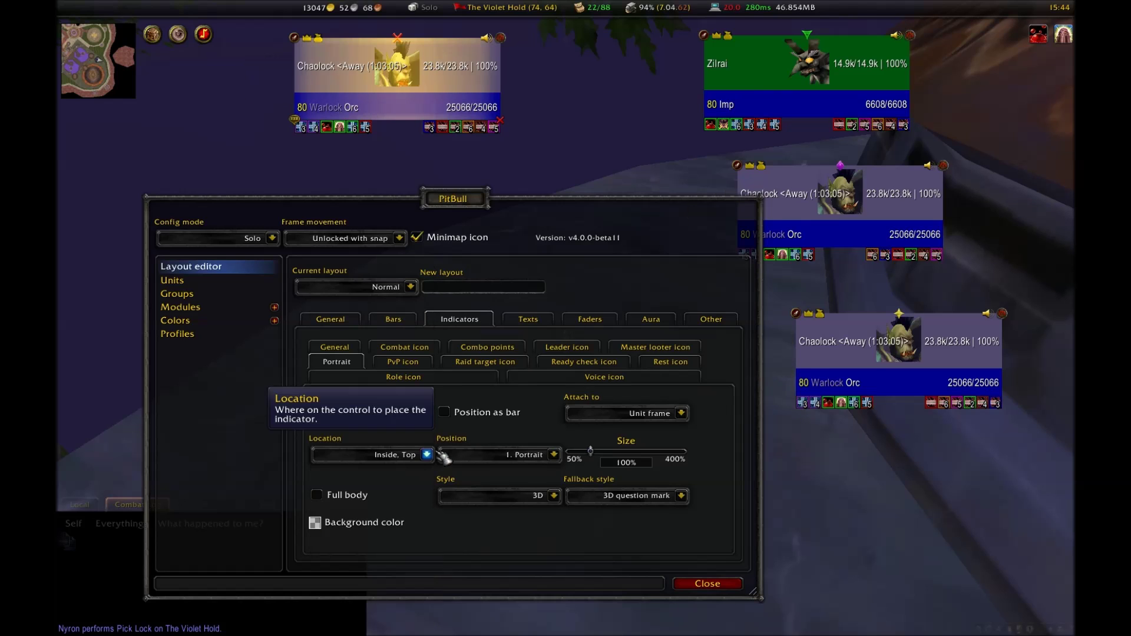
click(343, 496)
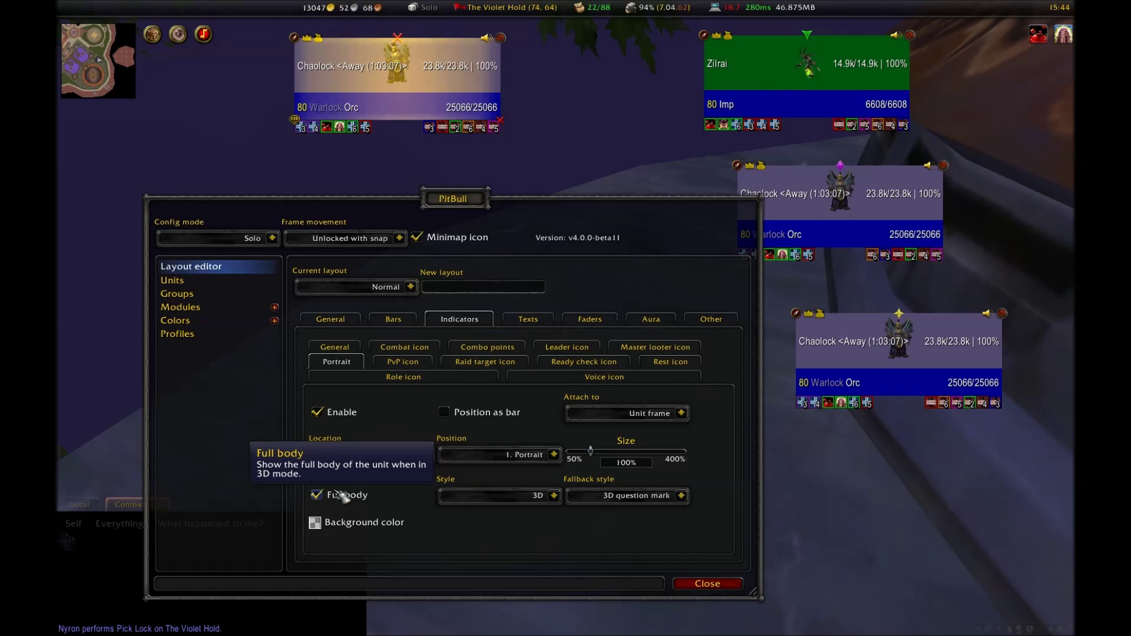
click(341, 496)
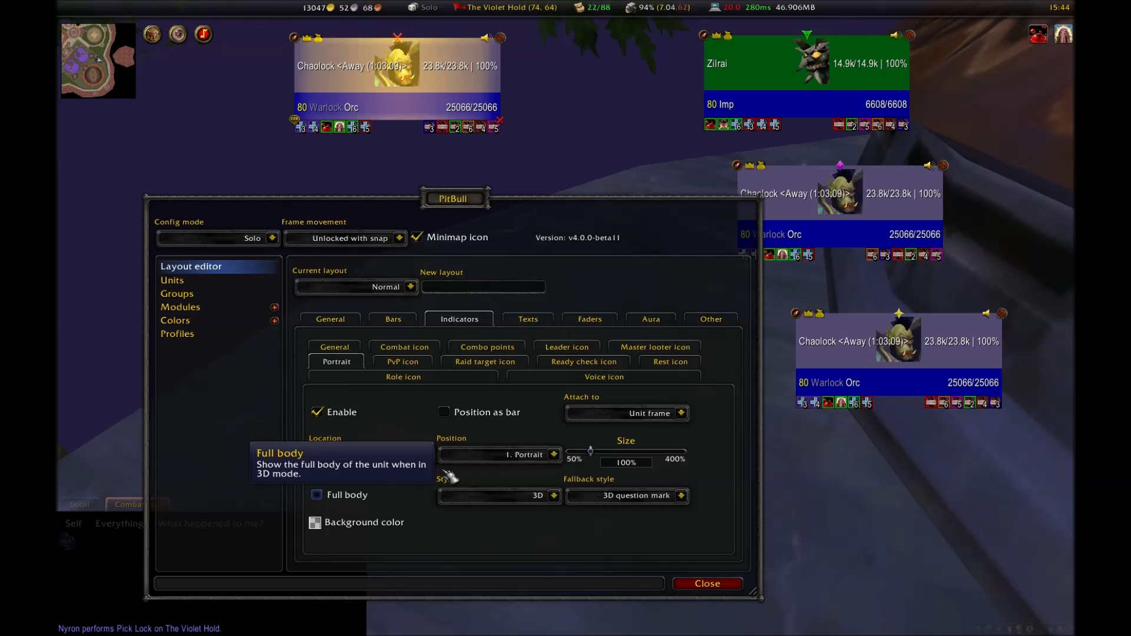
Turn on Position as bar for the portrait, try the Class, 3D and 2D styles, and set its style to Class
click(459, 417)
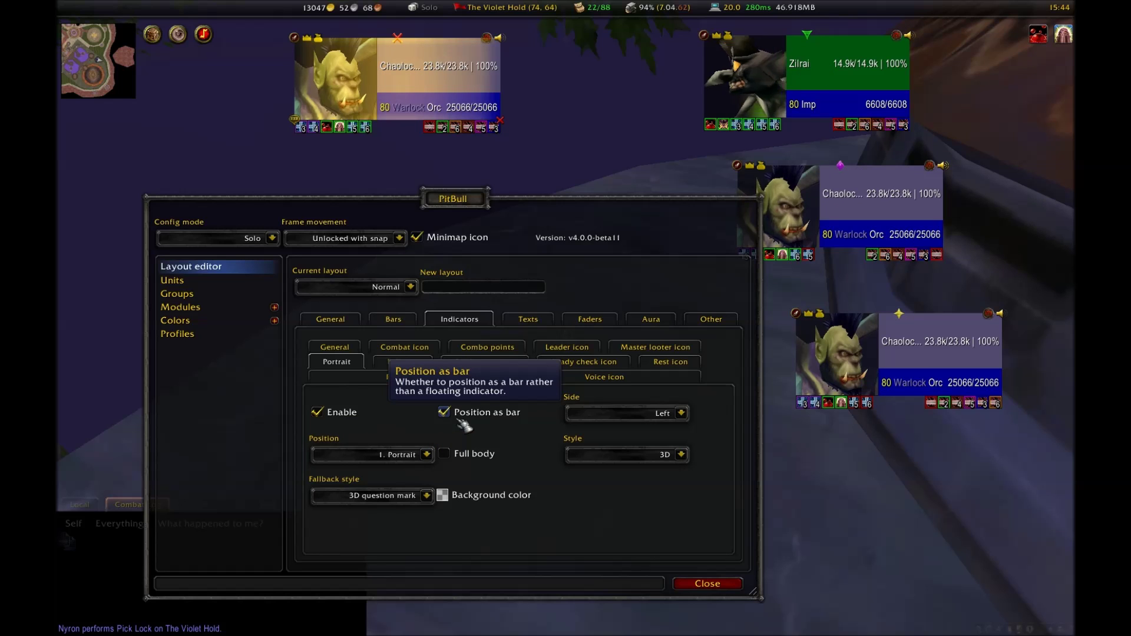
click(685, 455)
click(631, 481)
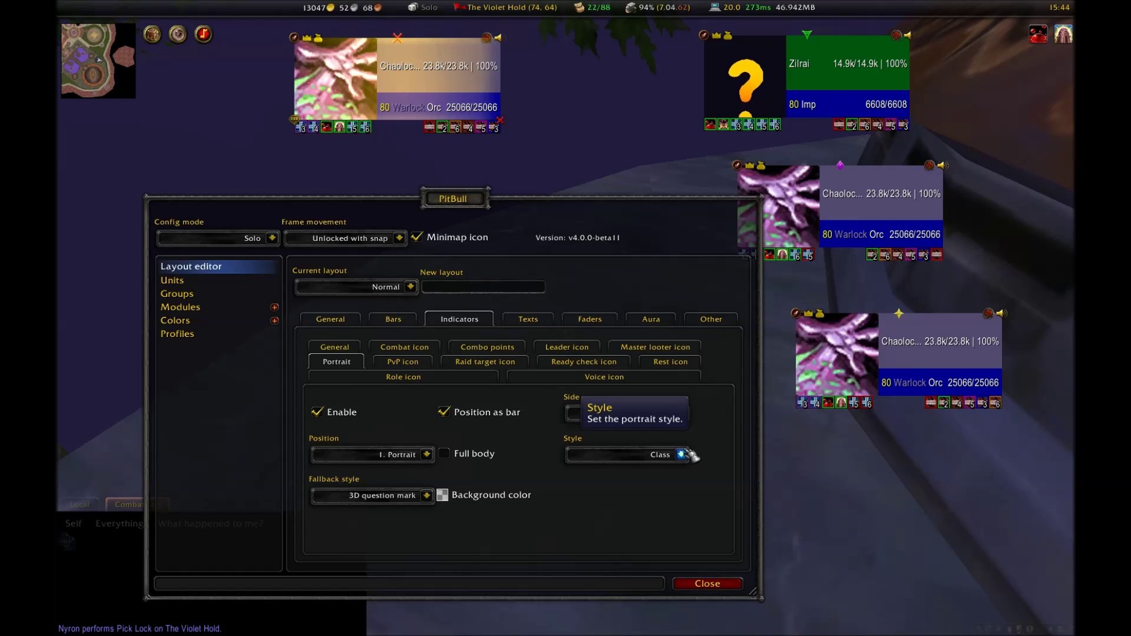
click(685, 455)
click(639, 496)
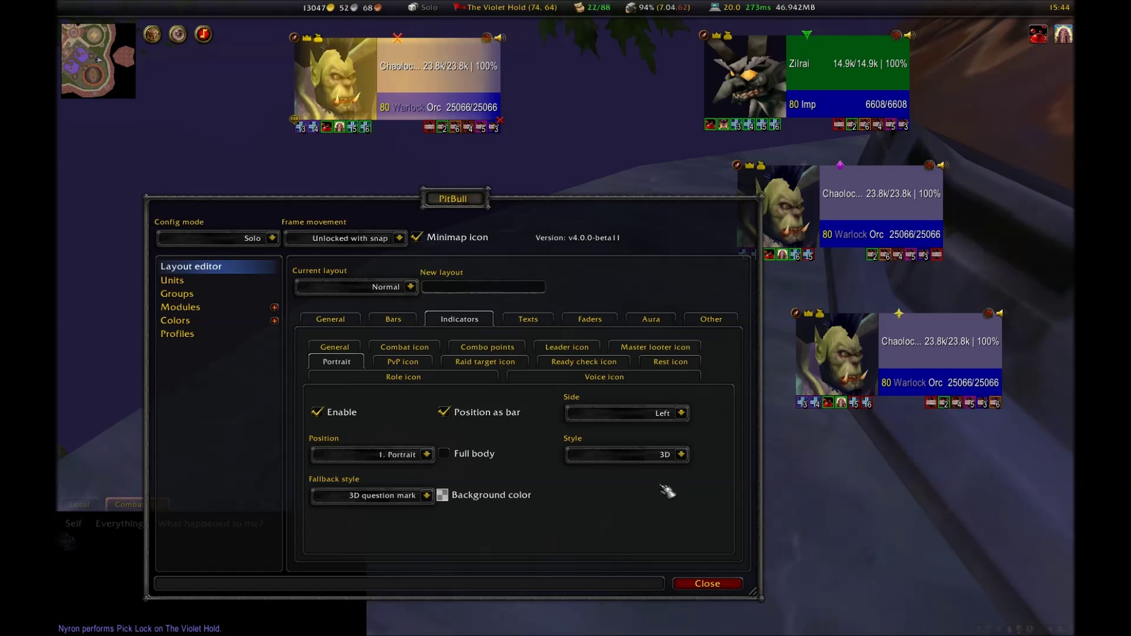
click(682, 454)
click(595, 508)
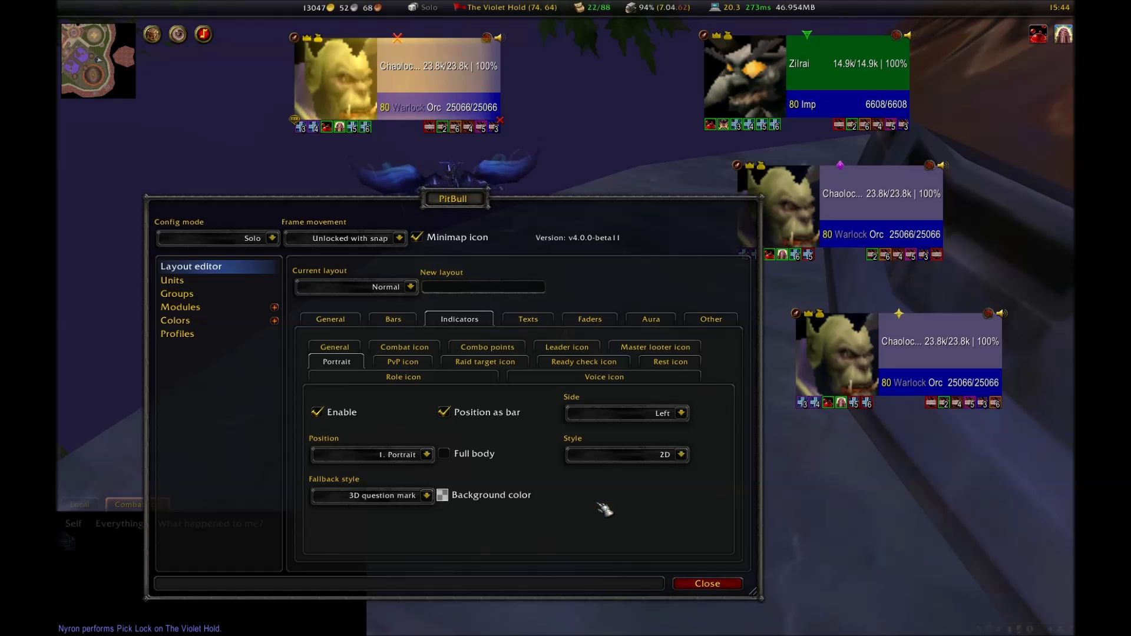
click(681, 455)
click(631, 481)
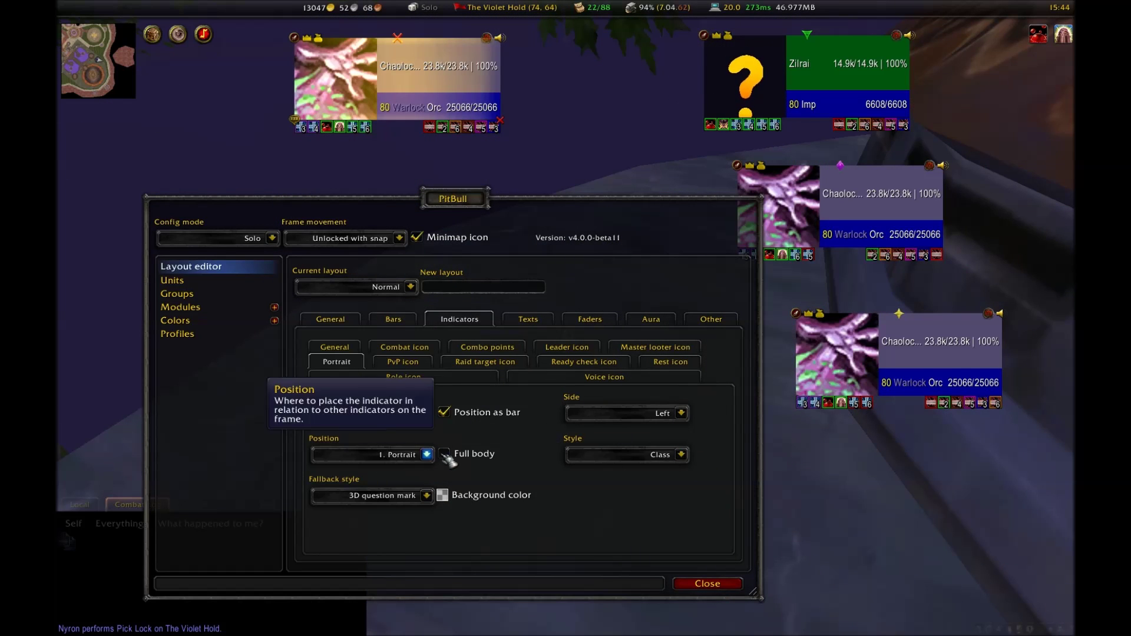
Try the portrait's Blank, Class, Hide completely and 3D question mark fallback styles, set it to 2D, and disable the portrait indicator
click(426, 495)
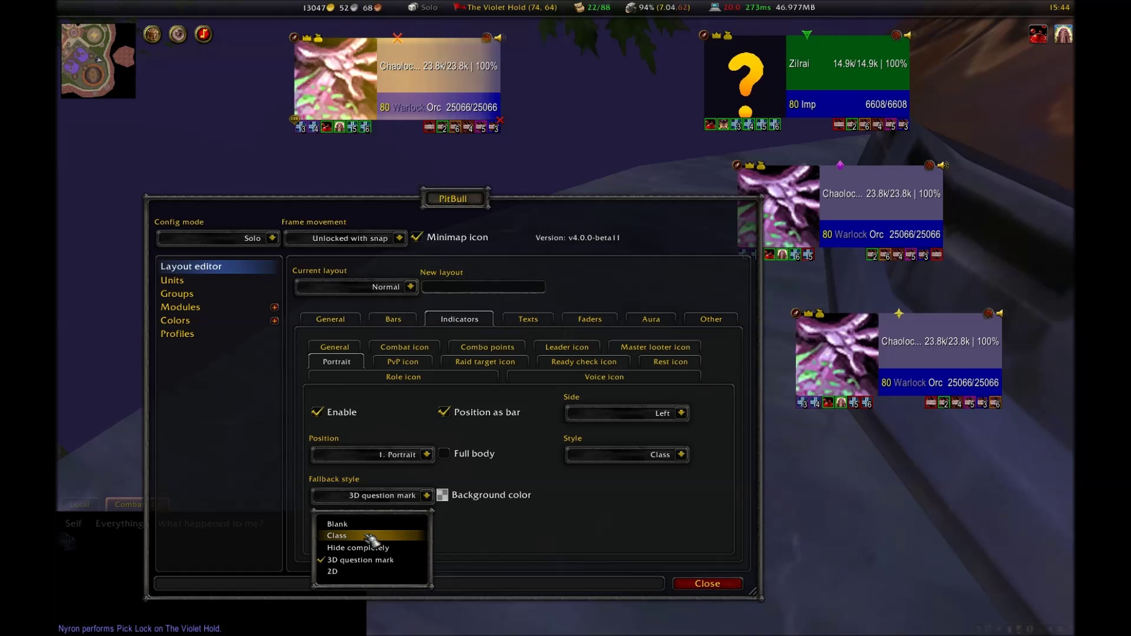
click(339, 524)
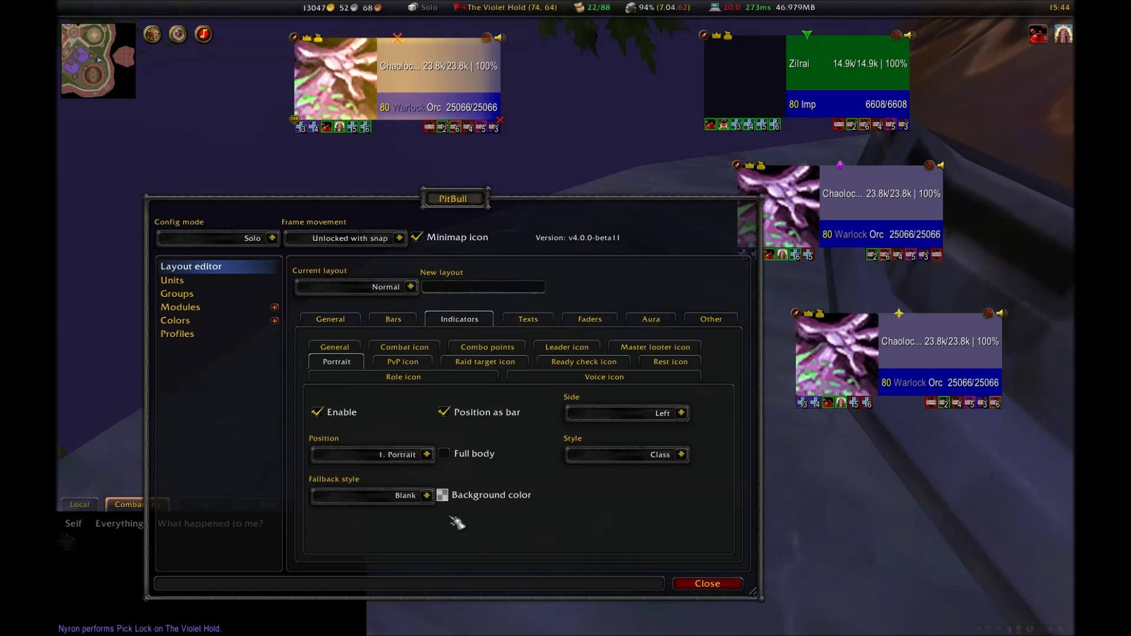
click(426, 495)
click(338, 534)
click(426, 495)
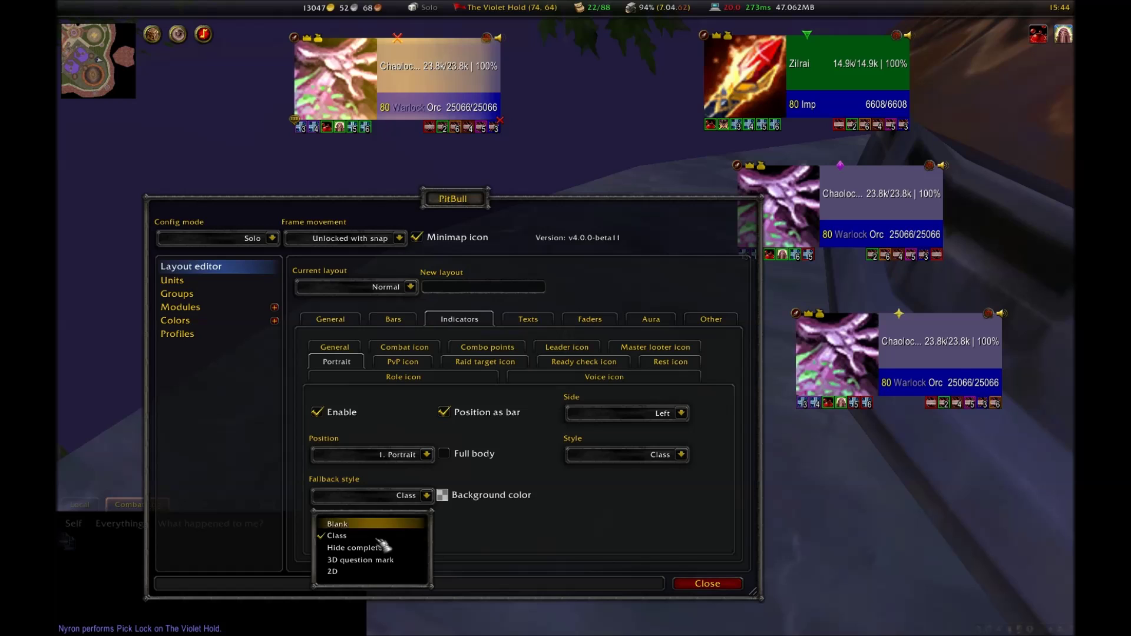
click(339, 544)
click(428, 496)
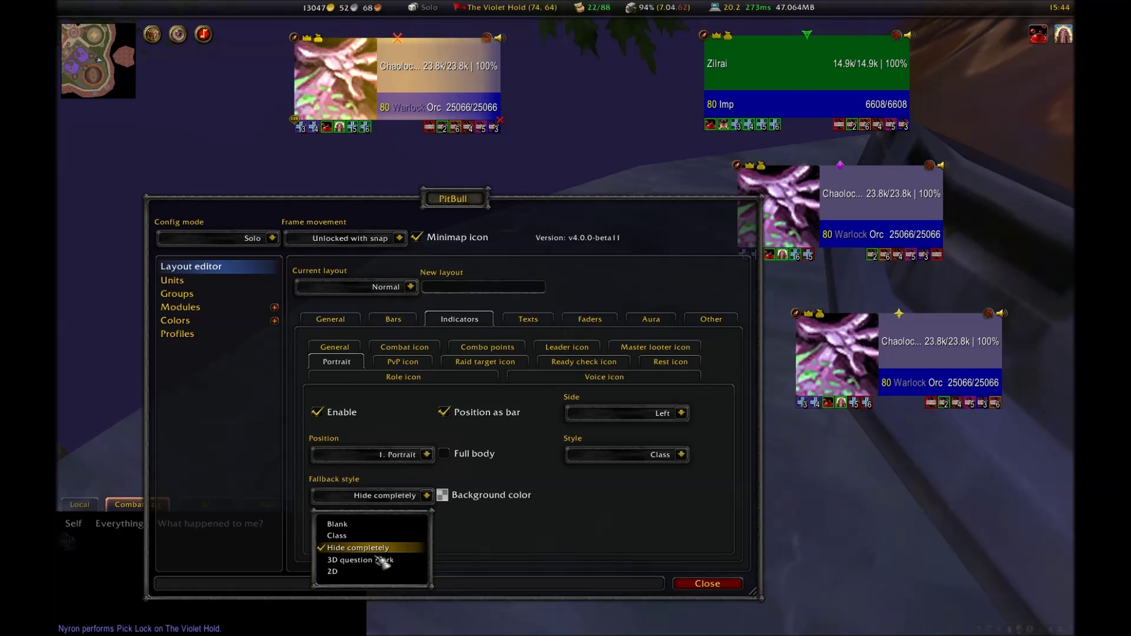
click(365, 560)
click(428, 496)
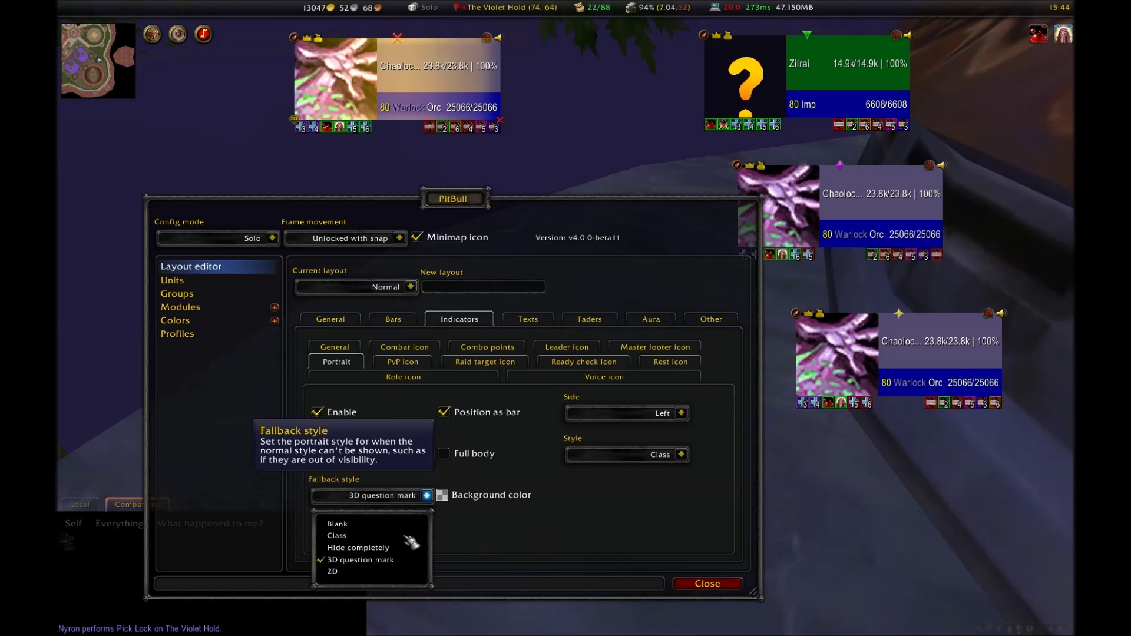
click(376, 572)
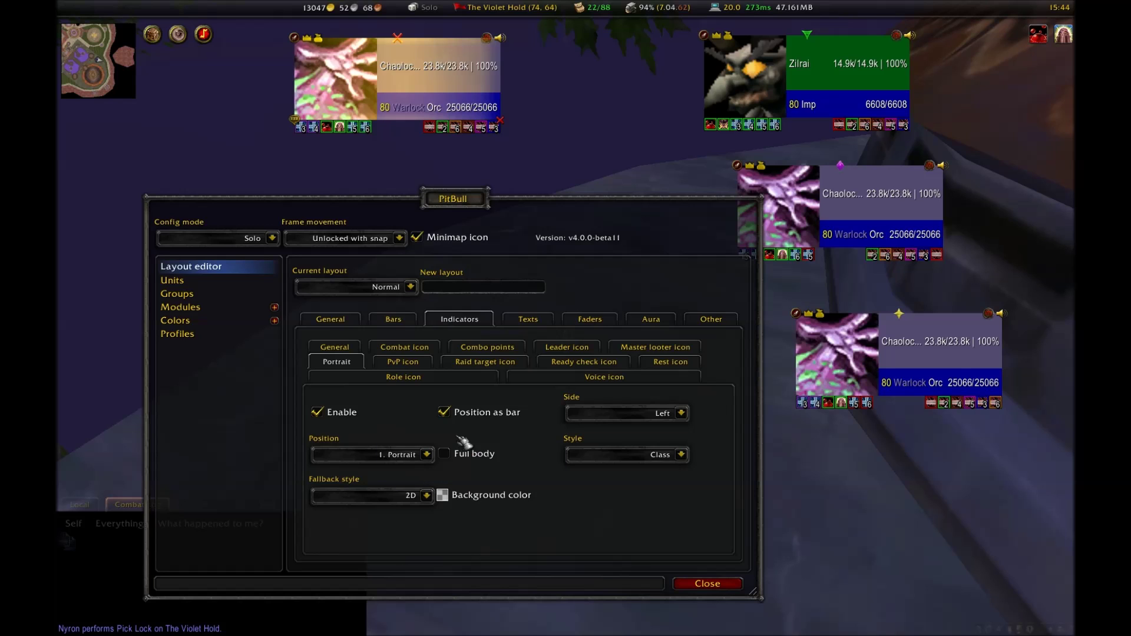
click(317, 412)
Enlarge the PvP icon to 400%, switch Position as bar on and off, and disable the indicator
click(403, 362)
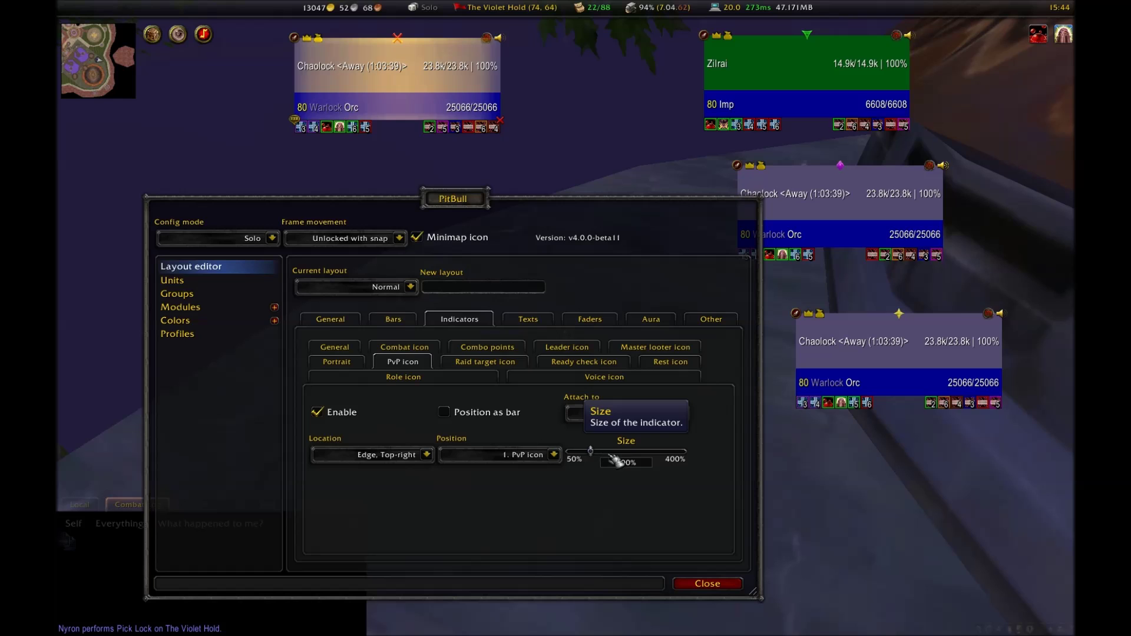
drag(610, 455, 724, 454)
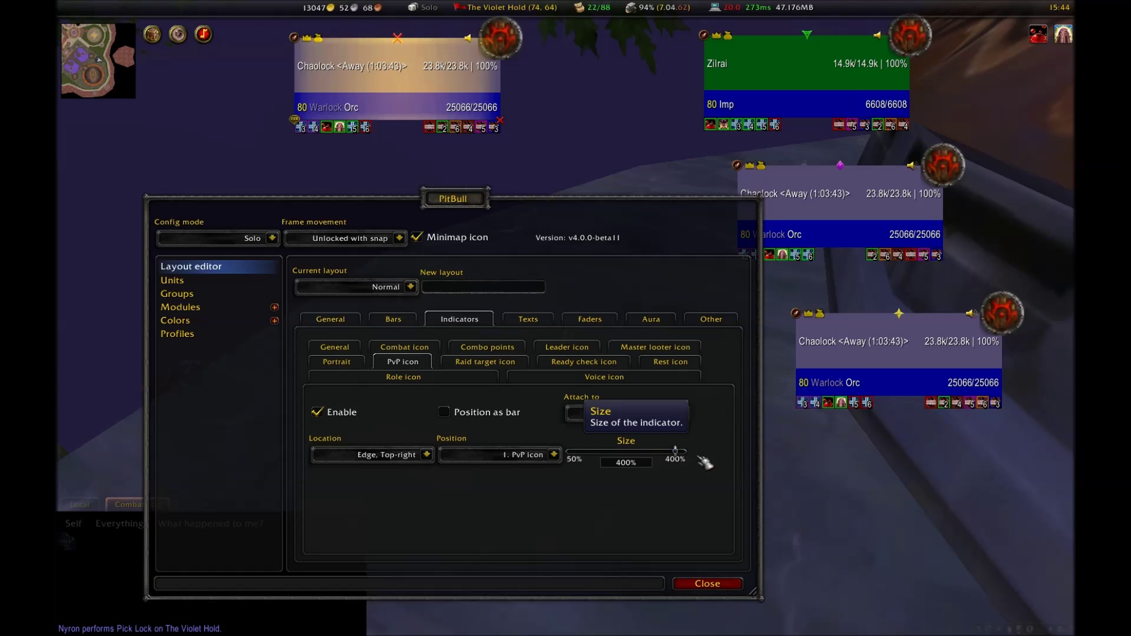
click(457, 414)
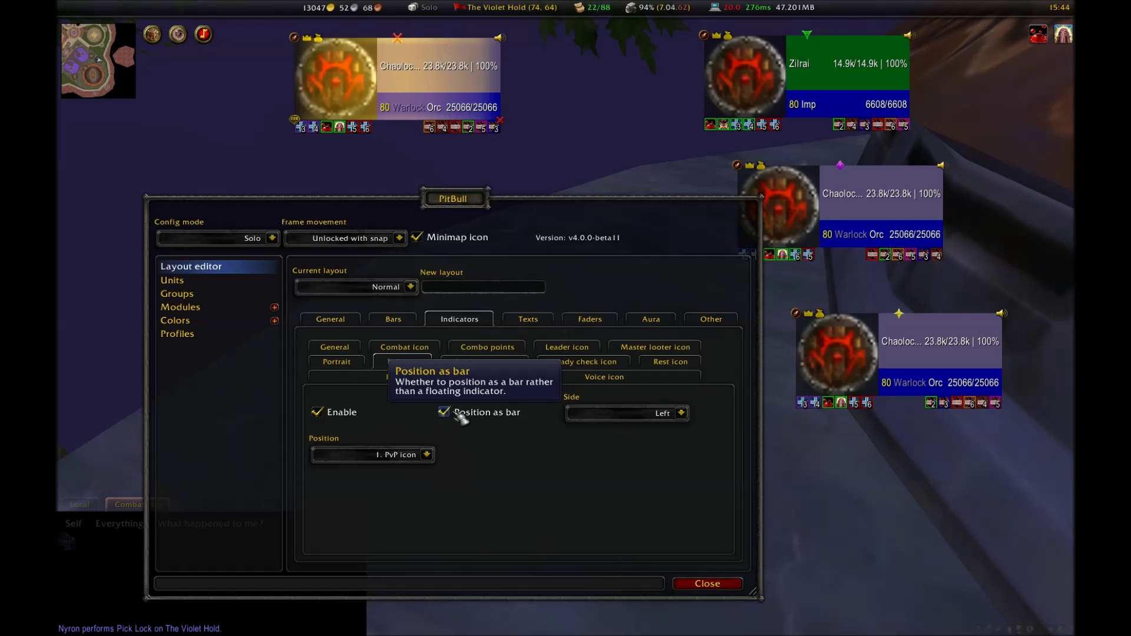
click(458, 415)
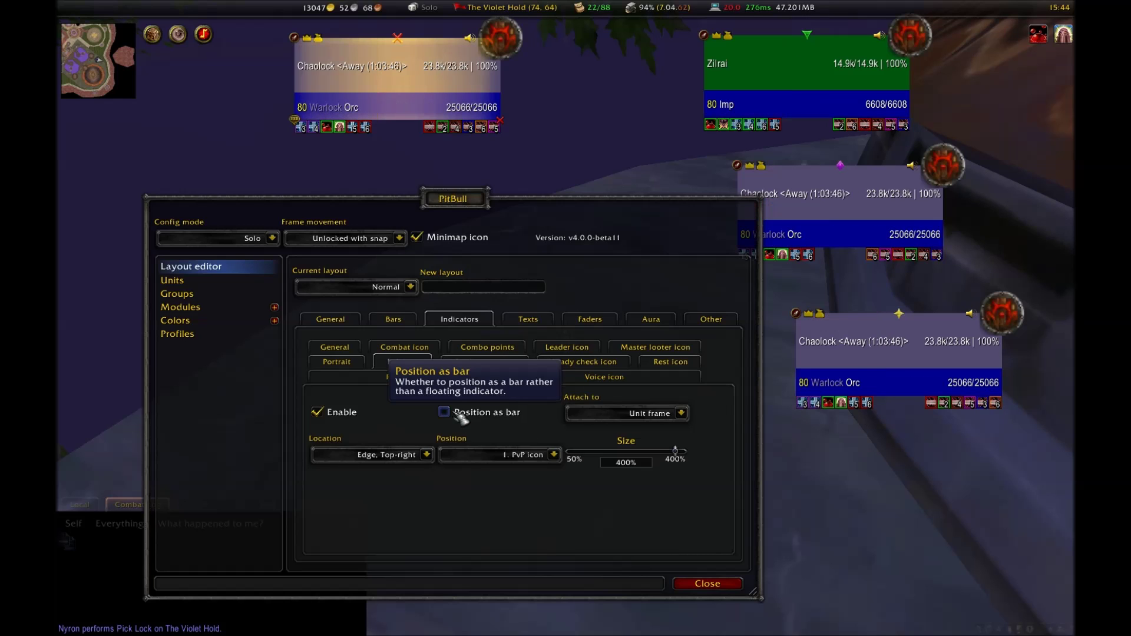
click(353, 416)
Try the raid target icon at 400%, switch Position as bar on and off, and set its size to 175%
click(486, 363)
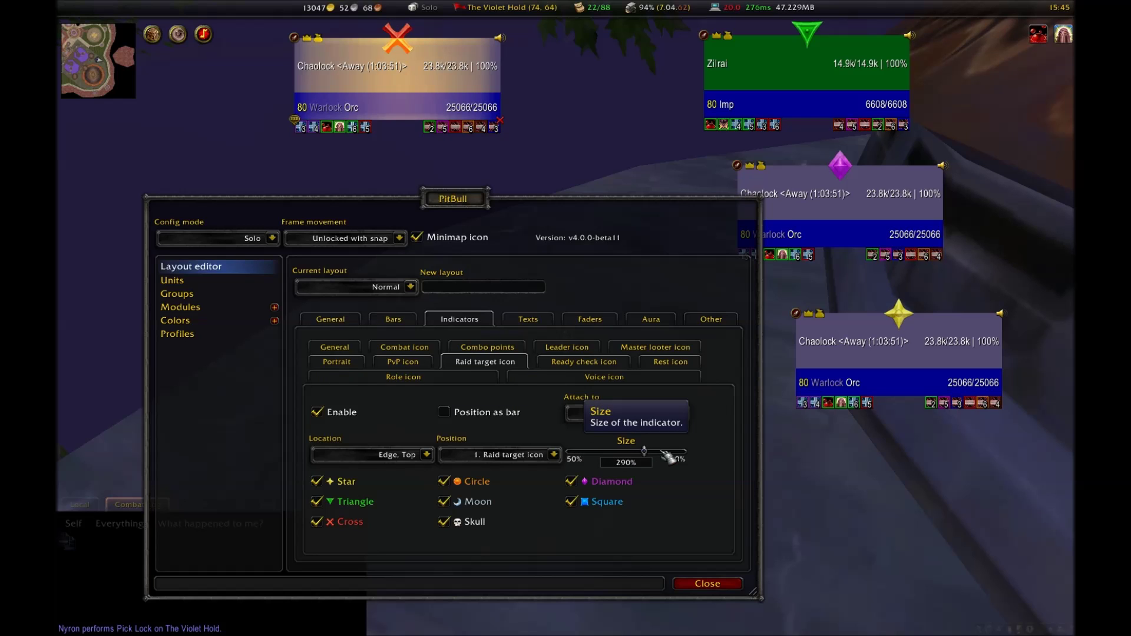
drag(590, 452, 711, 462)
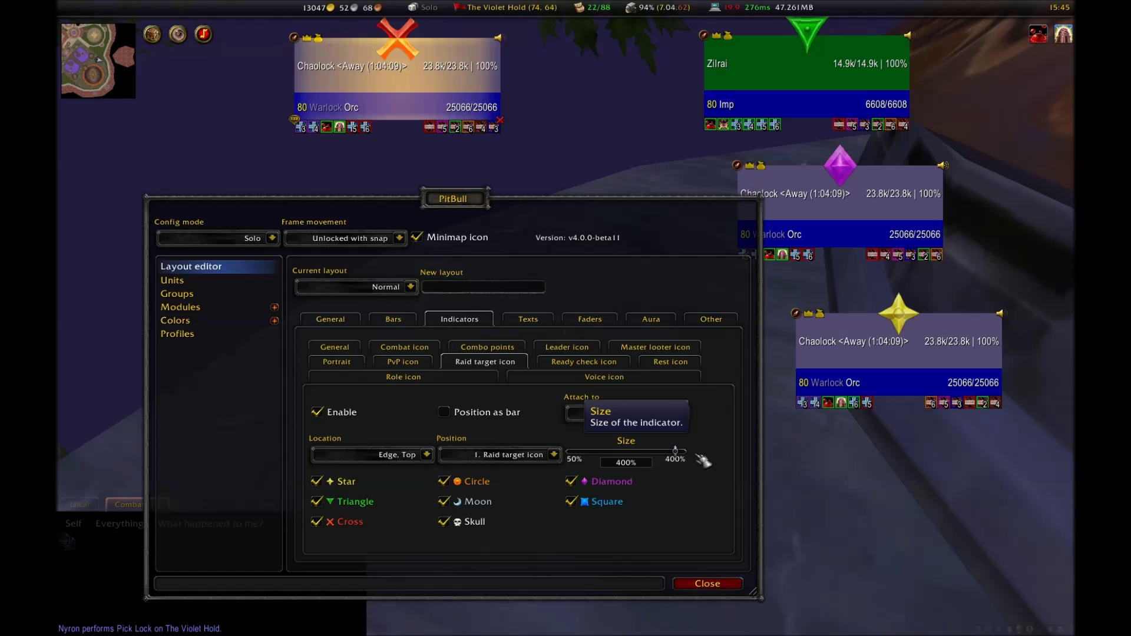
click(461, 416)
click(462, 416)
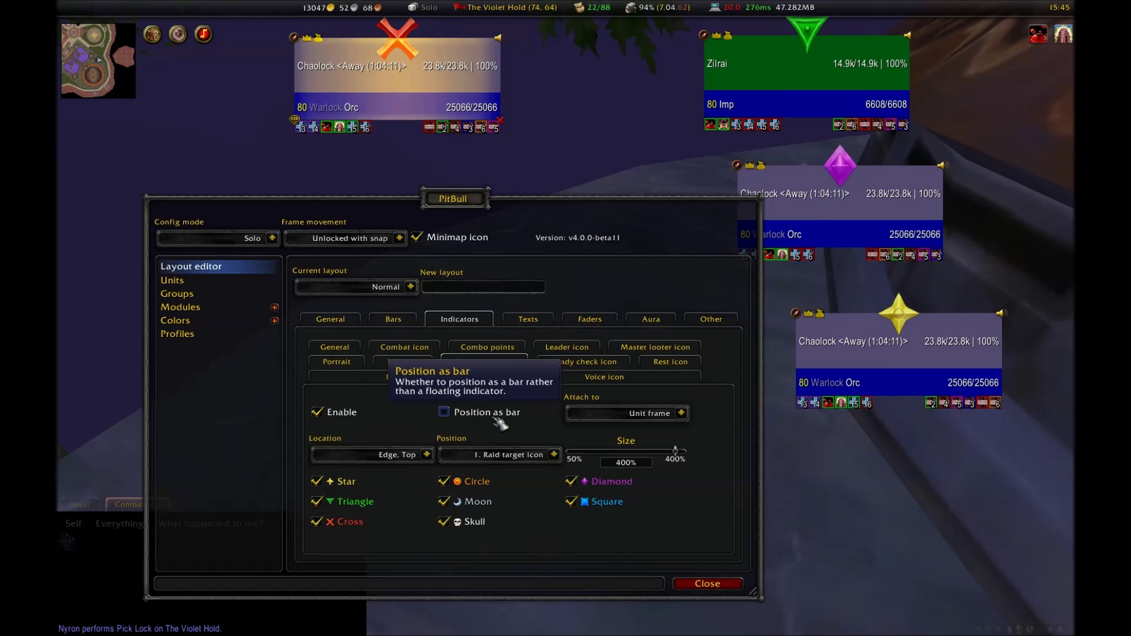
drag(646, 455, 617, 453)
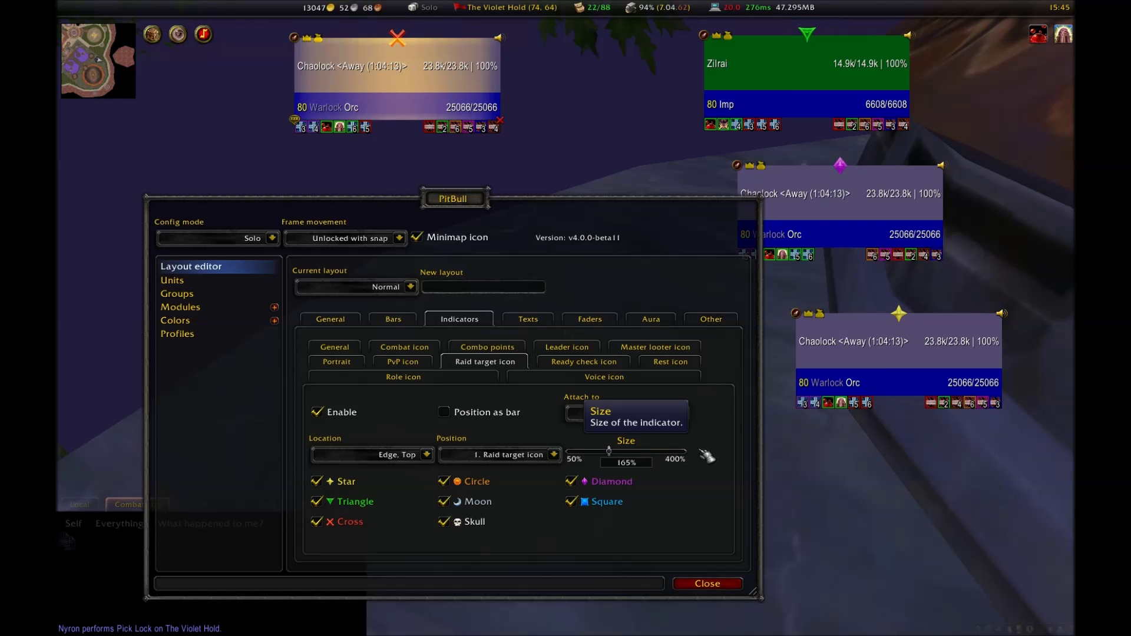
drag(701, 452, 612, 455)
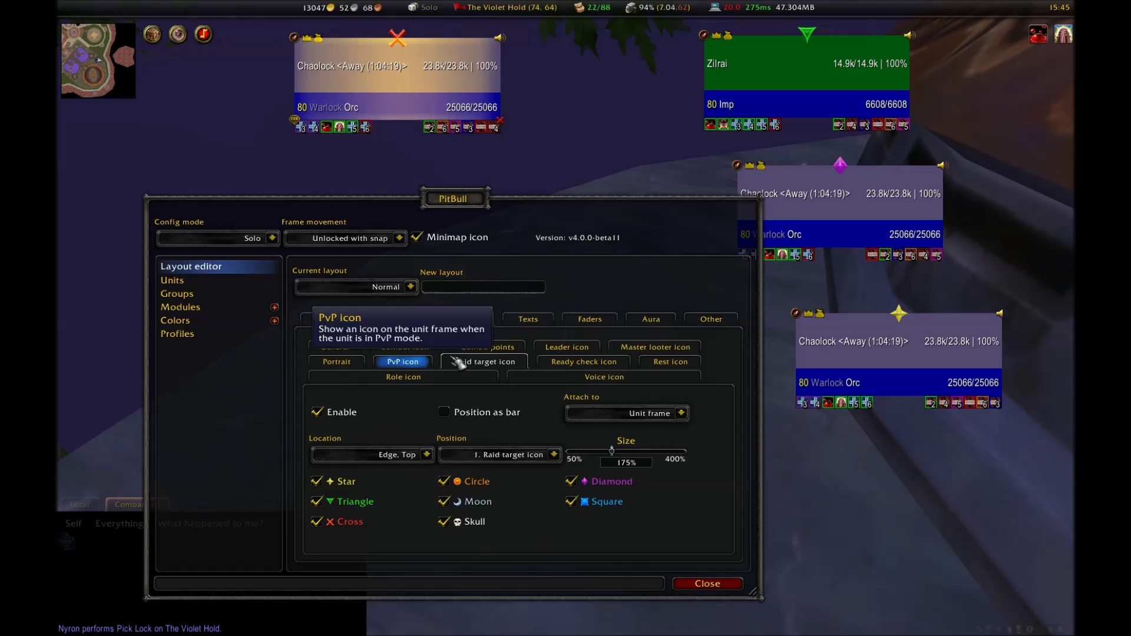
Switch Position as bar on and off for the ready check icon, and disable and re-enable the indicator
click(563, 364)
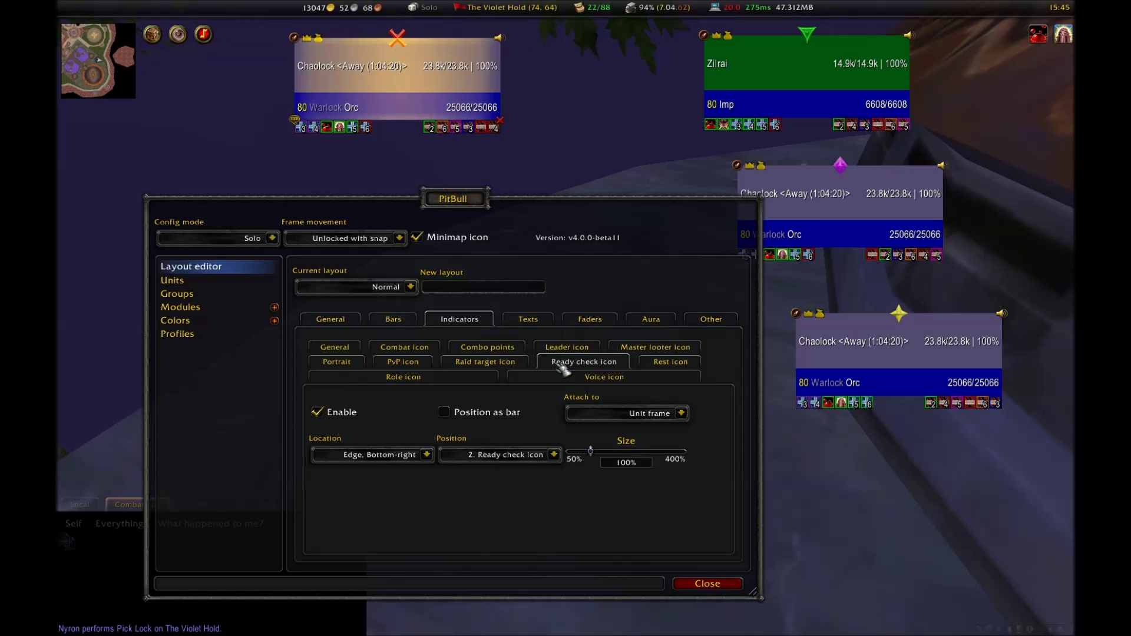
click(445, 412)
click(447, 412)
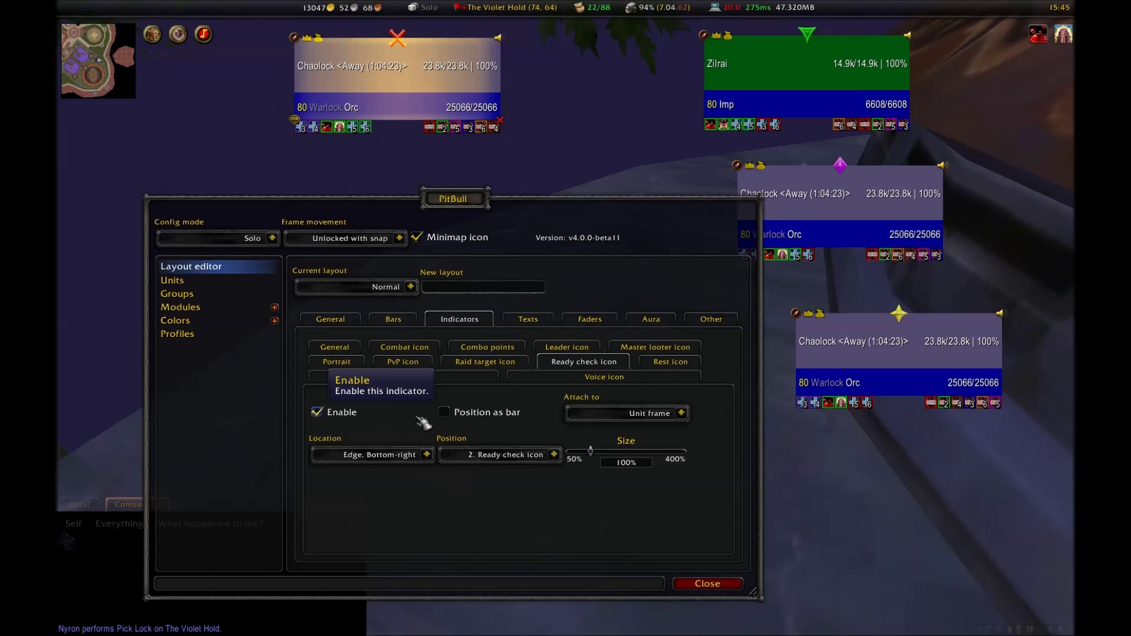
click(317, 412)
click(317, 412)
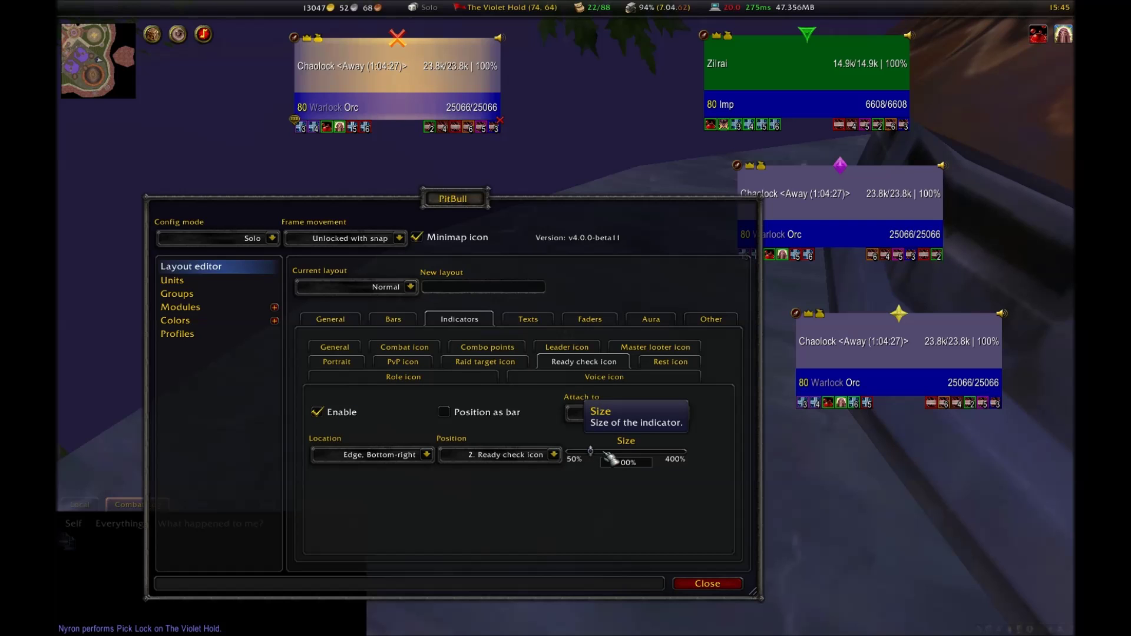
Try the ready check icon's size at 65% and 400%, and shrink it back to a small icon
drag(623, 453, 710, 455)
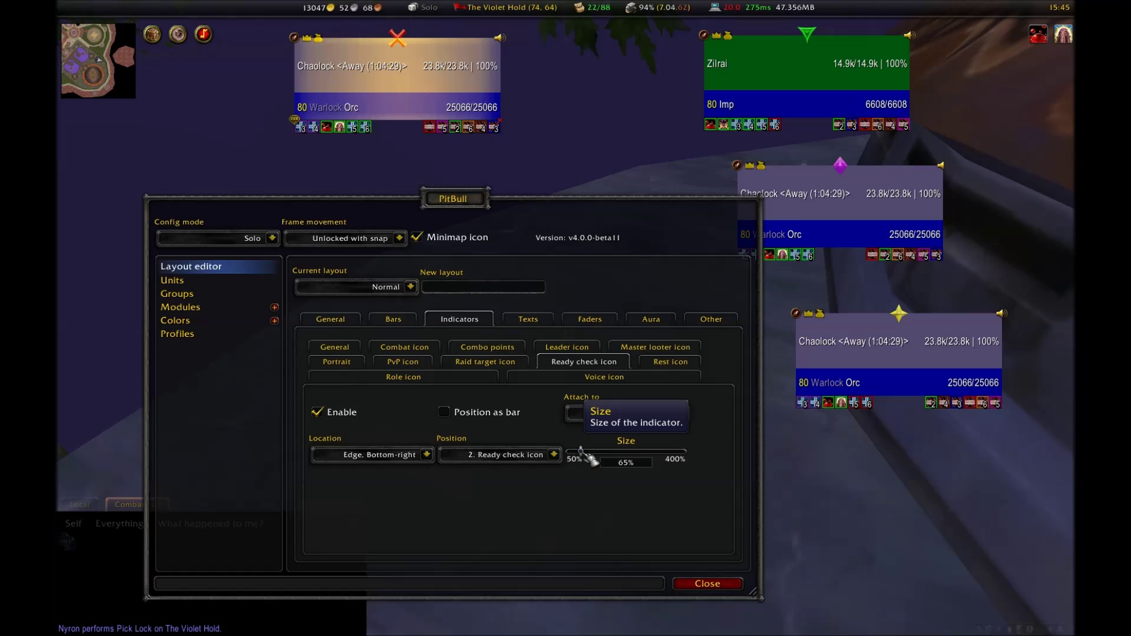
click(619, 461)
text(65)
key(Return)
drag(667, 462, 710, 464)
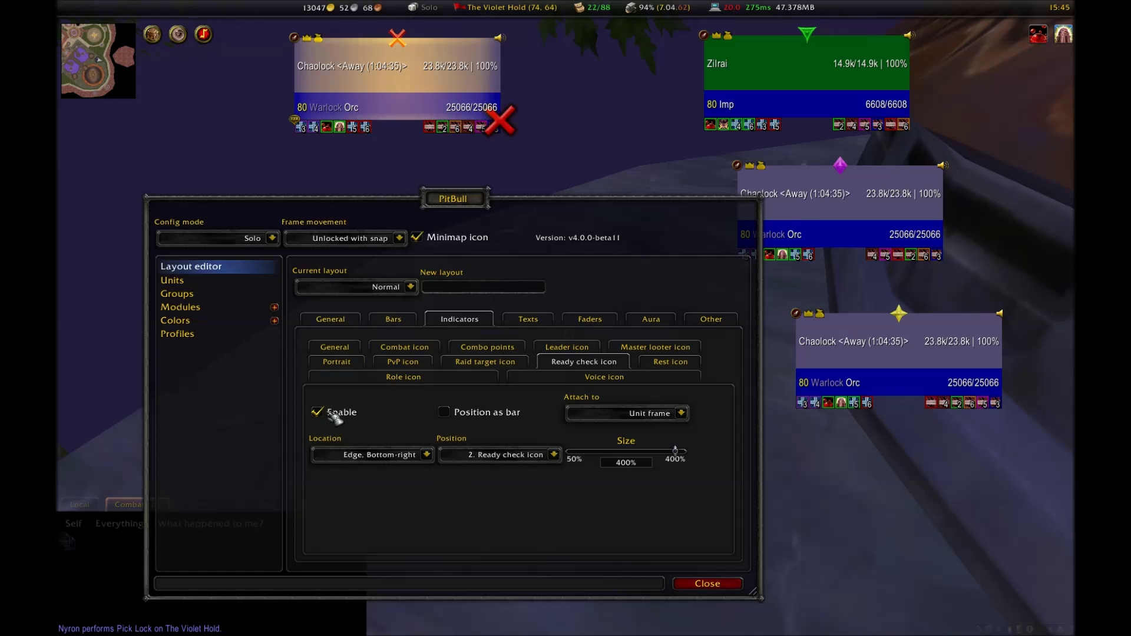
click(617, 451)
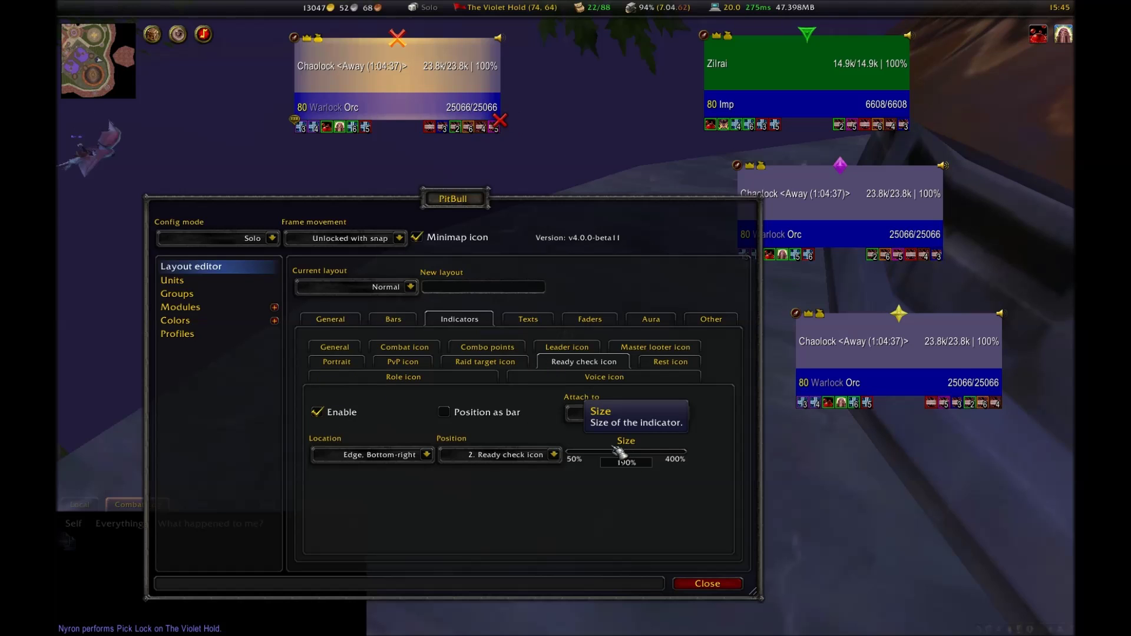
drag(617, 451, 589, 451)
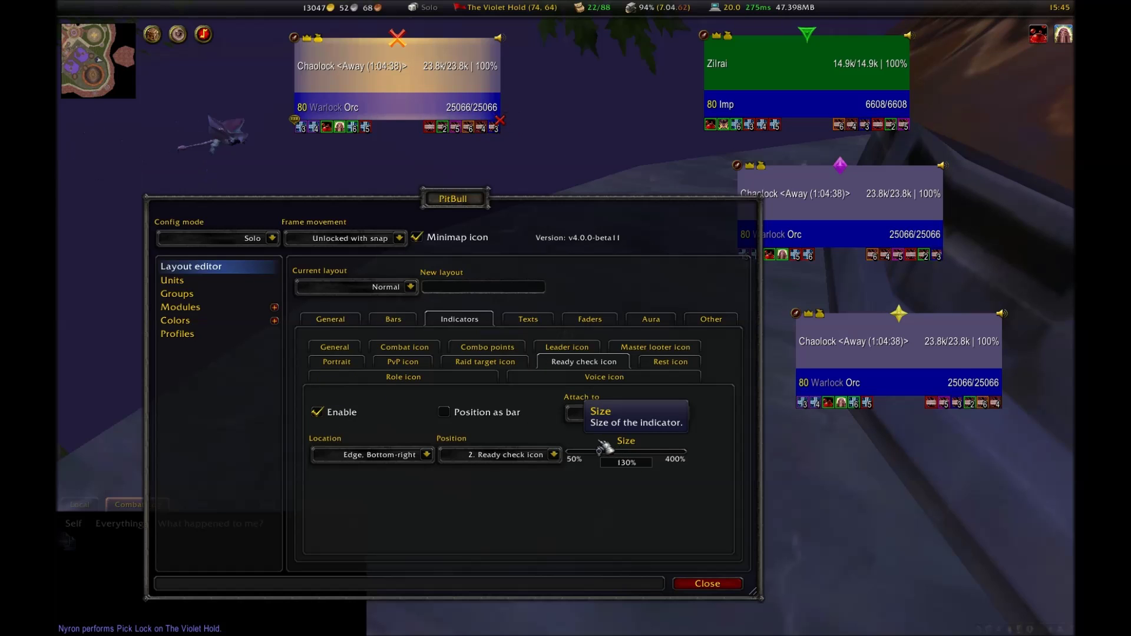
Enlarge the rest icon to 400% to preview it, and set its size to 90%
click(653, 364)
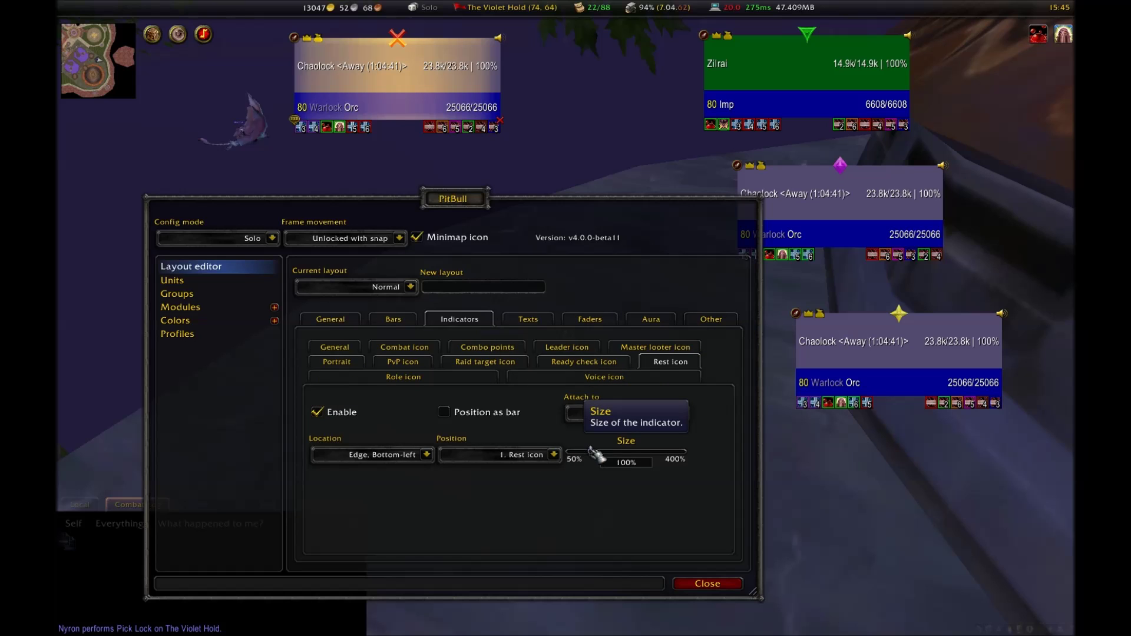
drag(592, 451, 627, 451)
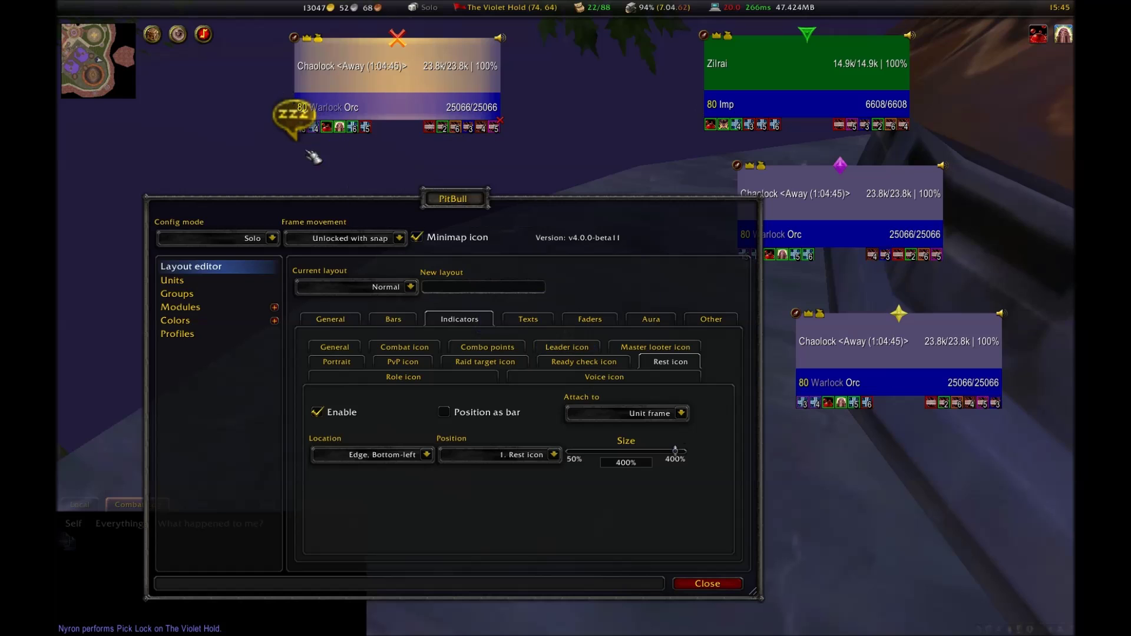
click(594, 451)
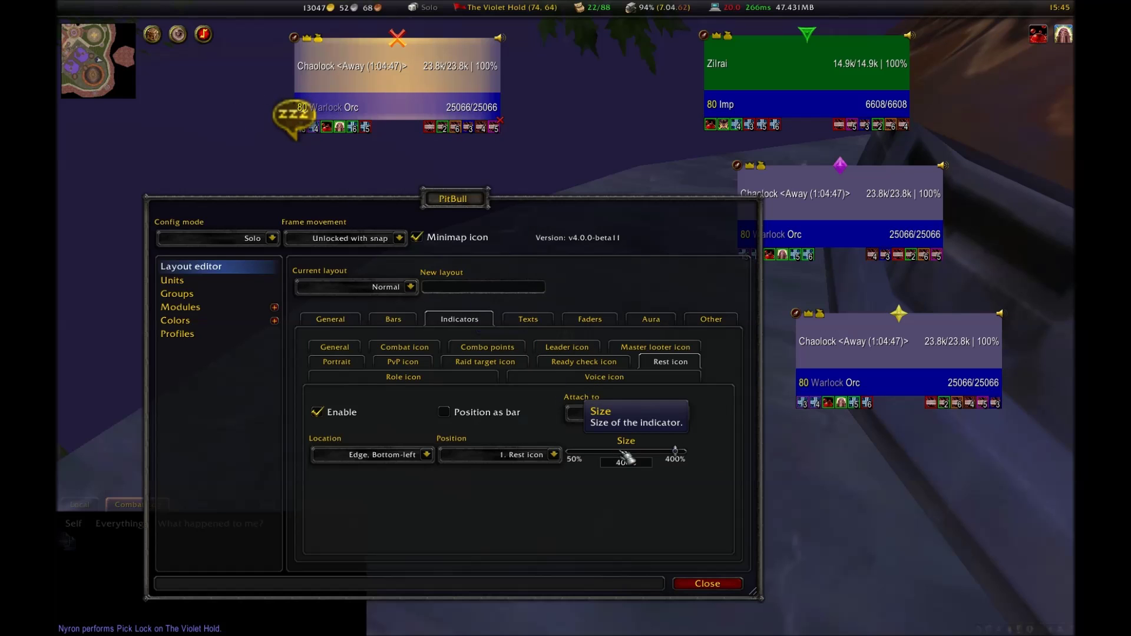
drag(598, 452, 592, 451)
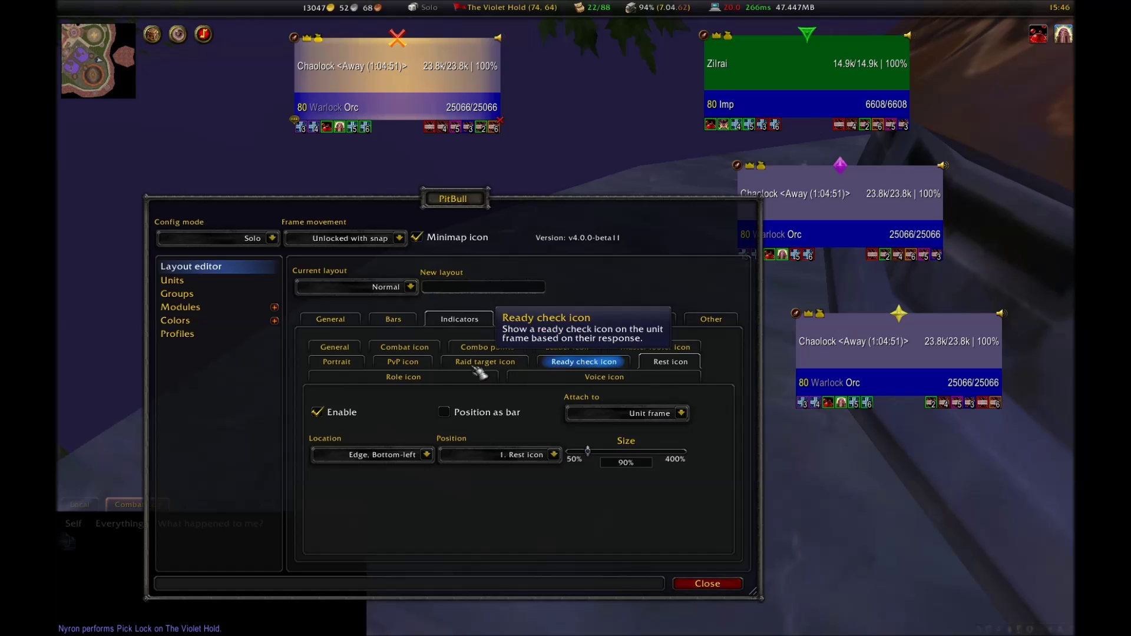
Enlarge the role icon to 400%, check the voice icon's settings, and disable the role icon indicator
click(406, 376)
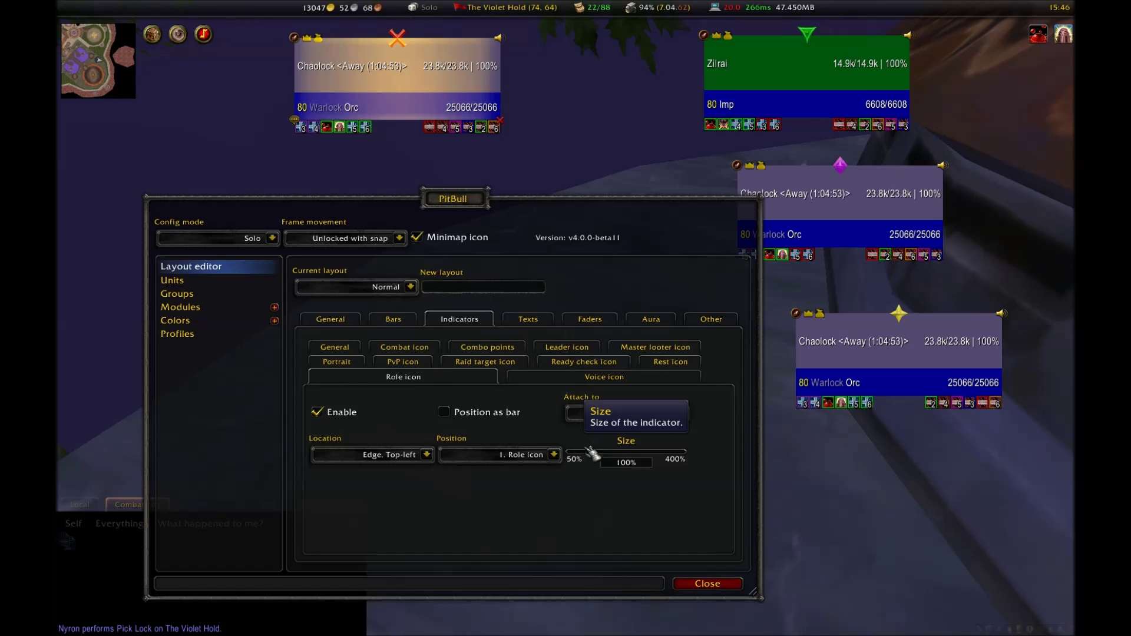
drag(602, 454, 718, 453)
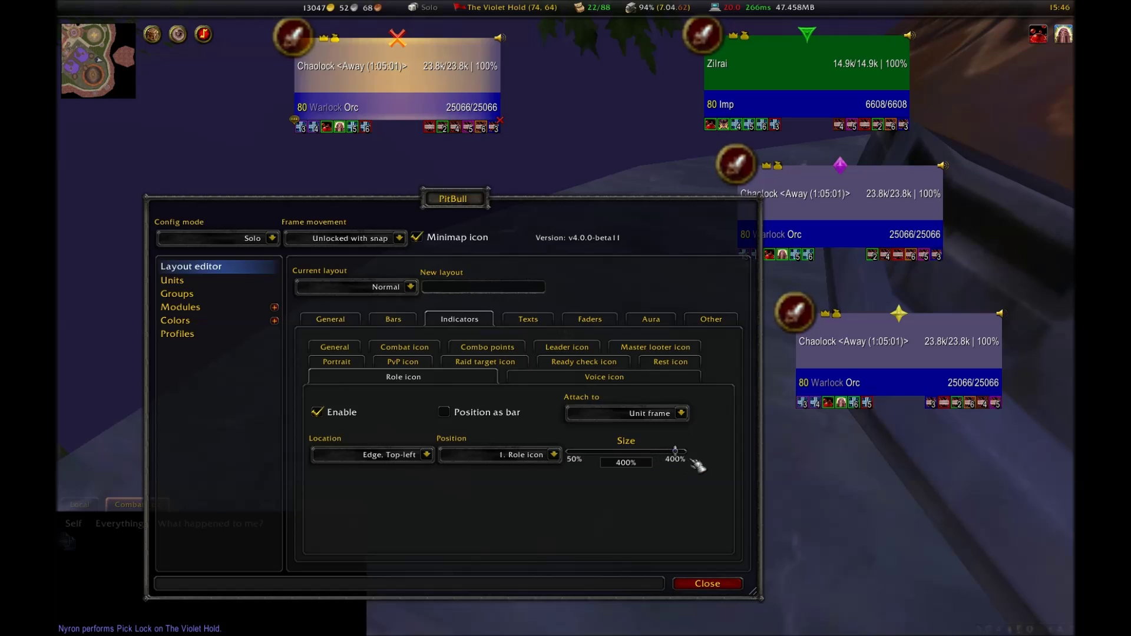
click(589, 378)
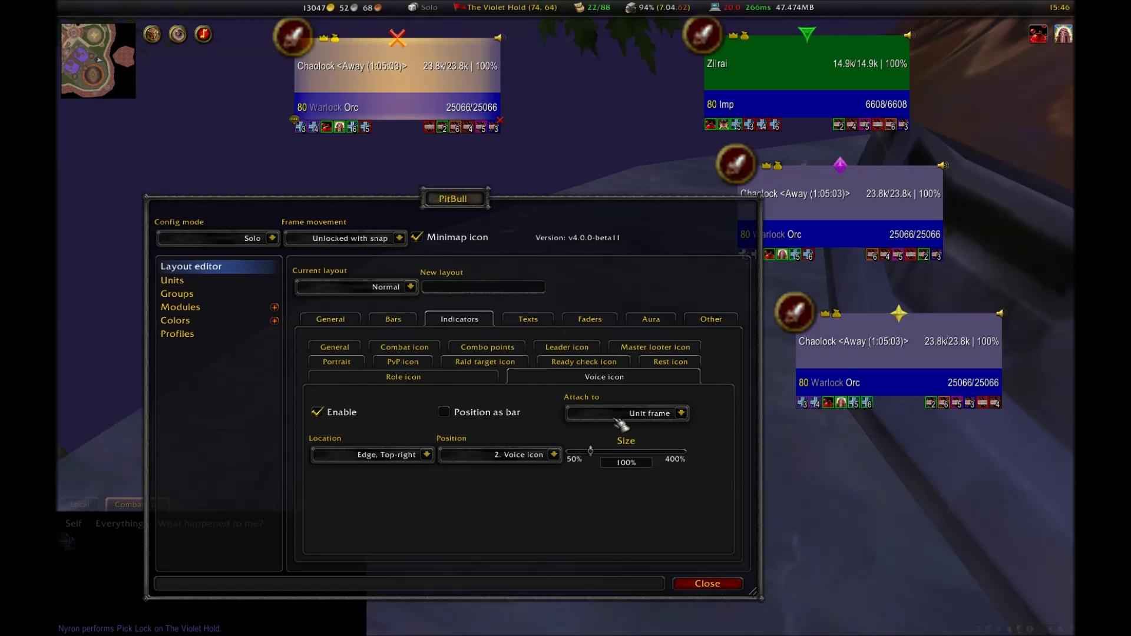
click(470, 380)
click(317, 412)
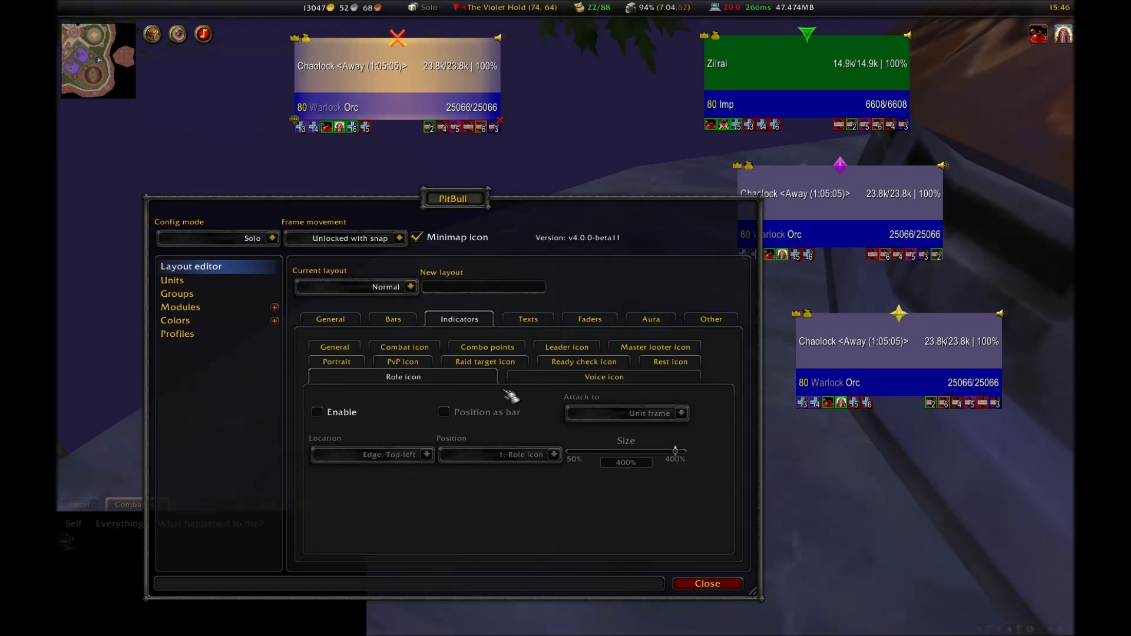
Enlarge the voice icon to 400% to preview it, and disable the voice icon indicator
click(604, 377)
drag(619, 457, 657, 455)
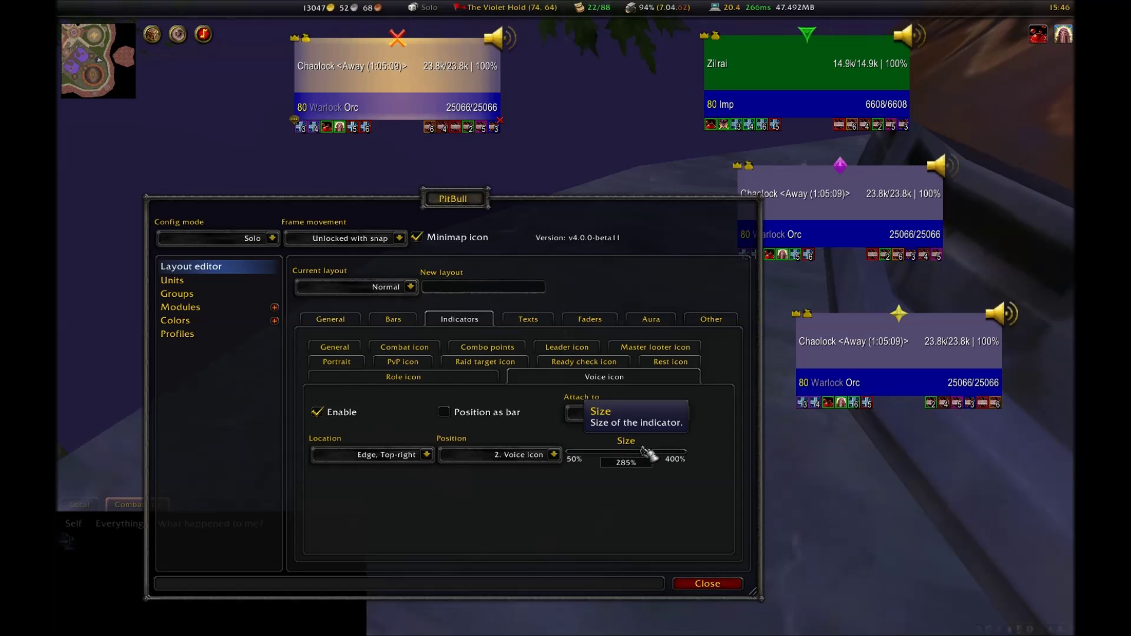
click(656, 455)
drag(656, 454, 677, 454)
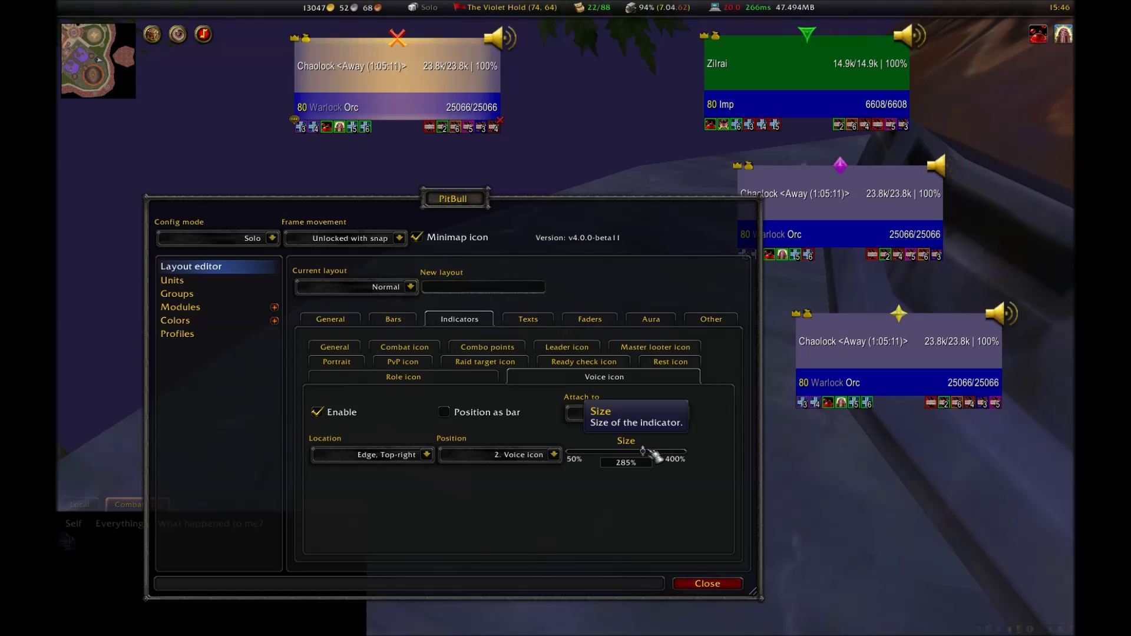
click(356, 414)
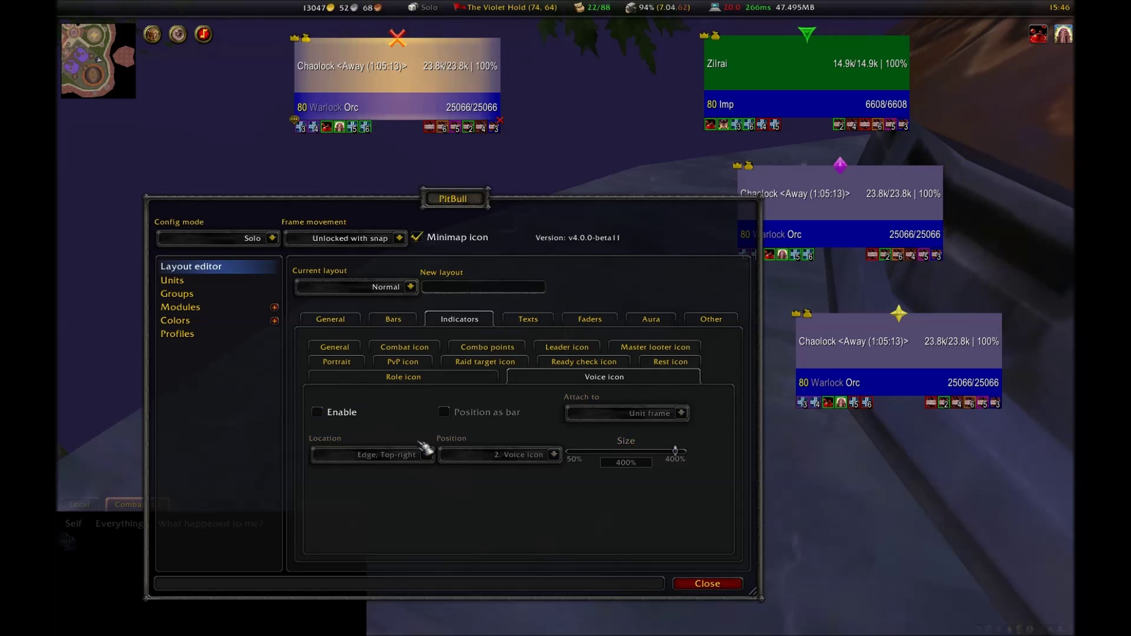
Enlarge the ready check icon to 385% to preview it, and shrink it back to a small icon
click(601, 363)
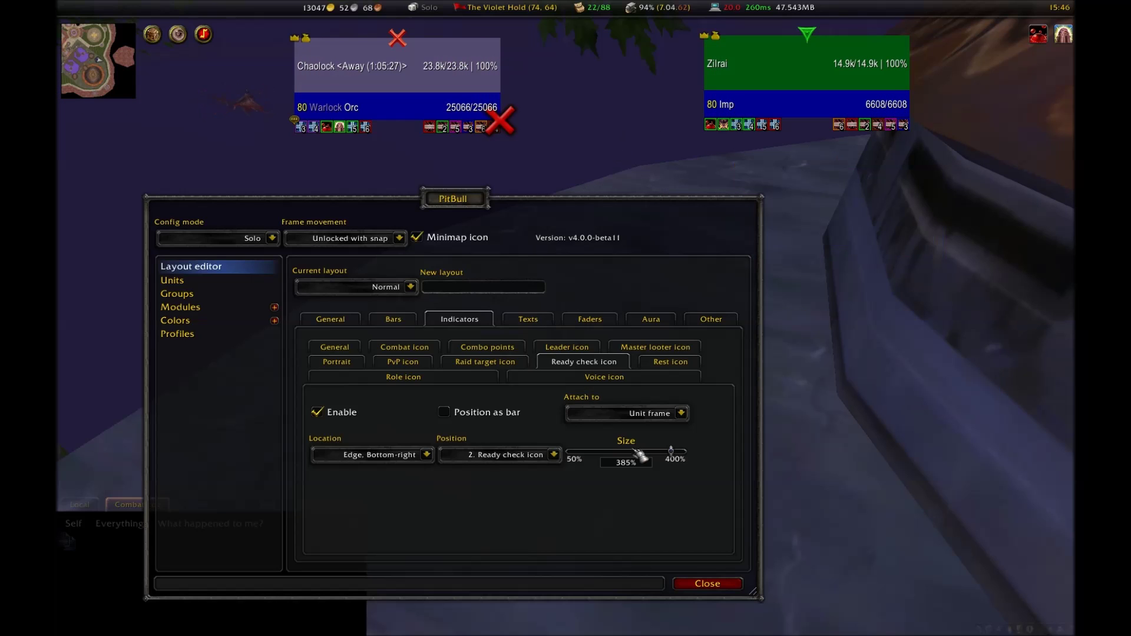
drag(650, 451, 616, 452)
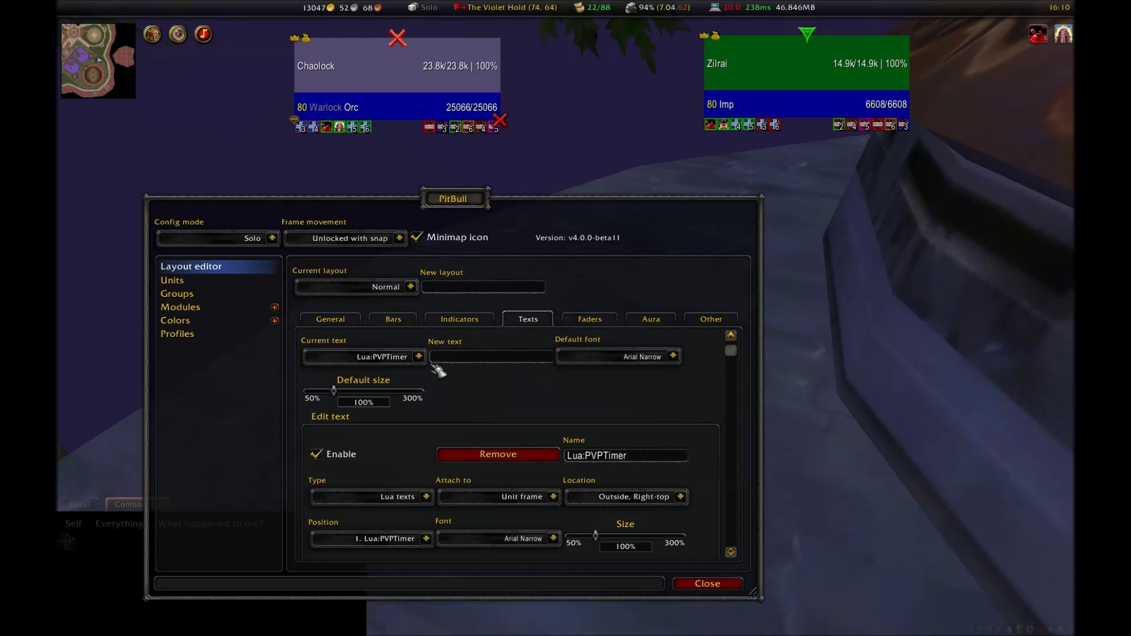
Disable the Combat text and the Lua:Cast text in the Normal layout
click(419, 357)
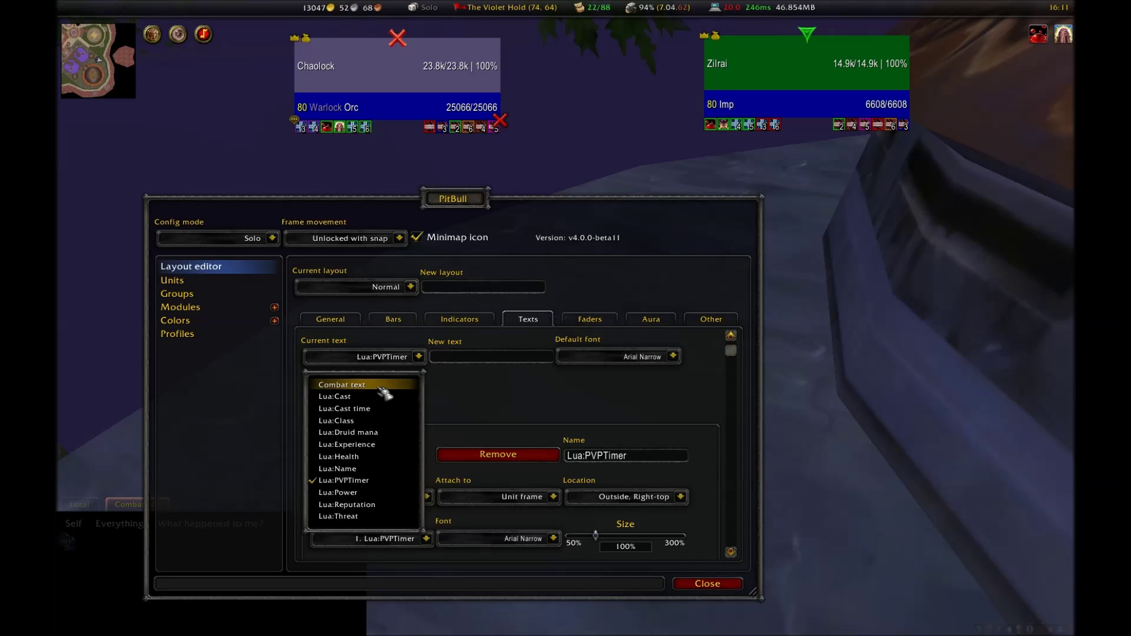
click(380, 386)
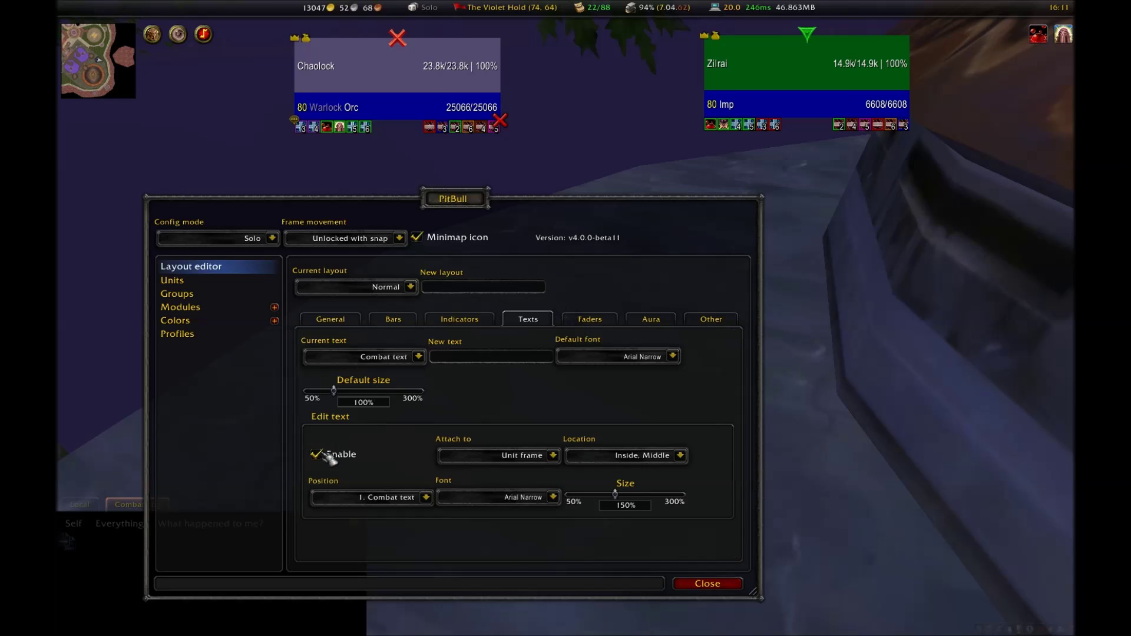
click(316, 454)
click(419, 357)
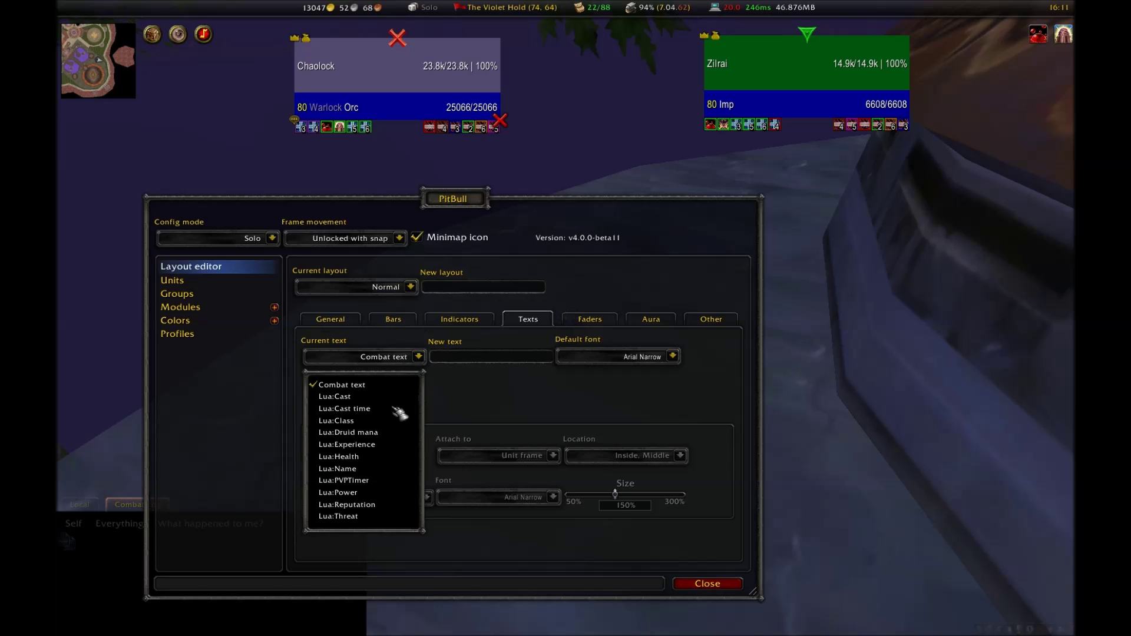
click(362, 398)
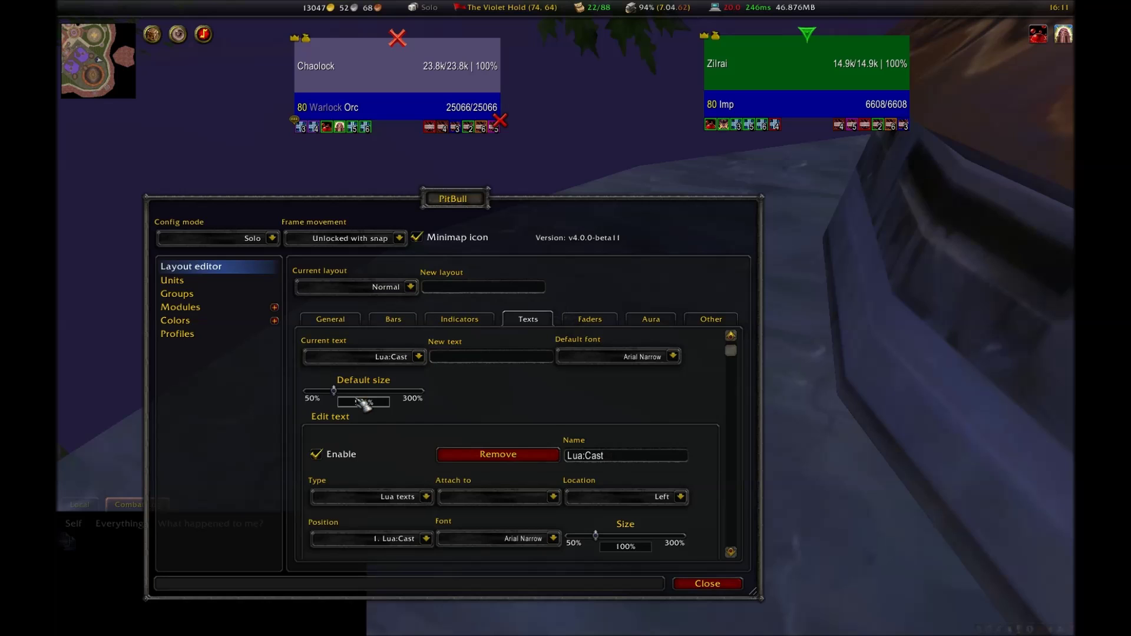
click(317, 454)
Disable the Lua:Cast time and Lua:Class texts
click(419, 357)
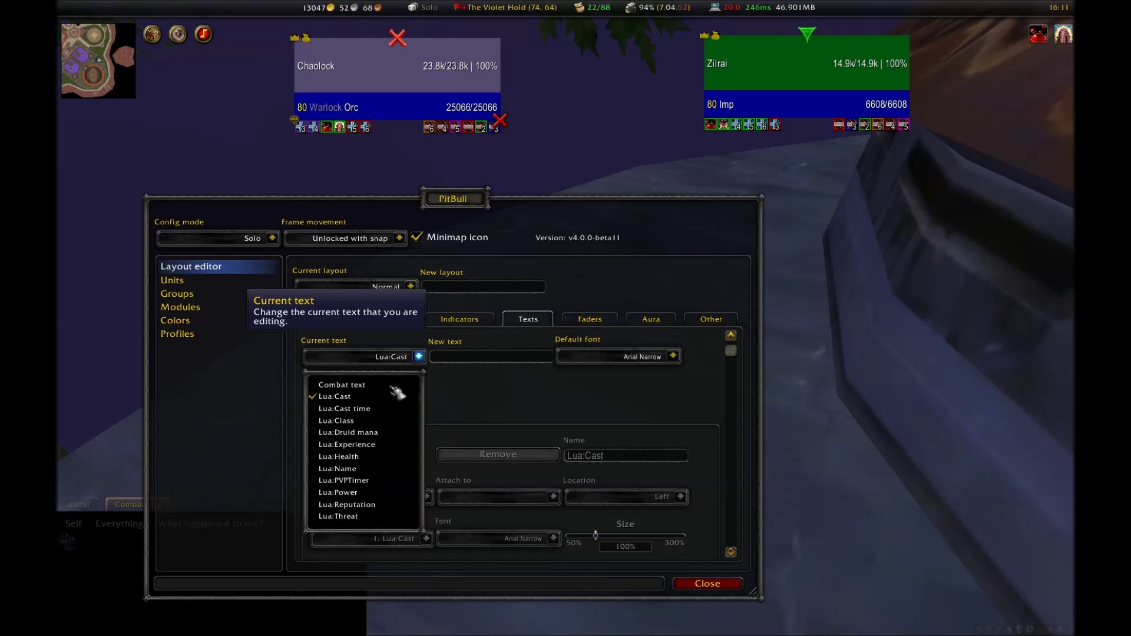
click(348, 409)
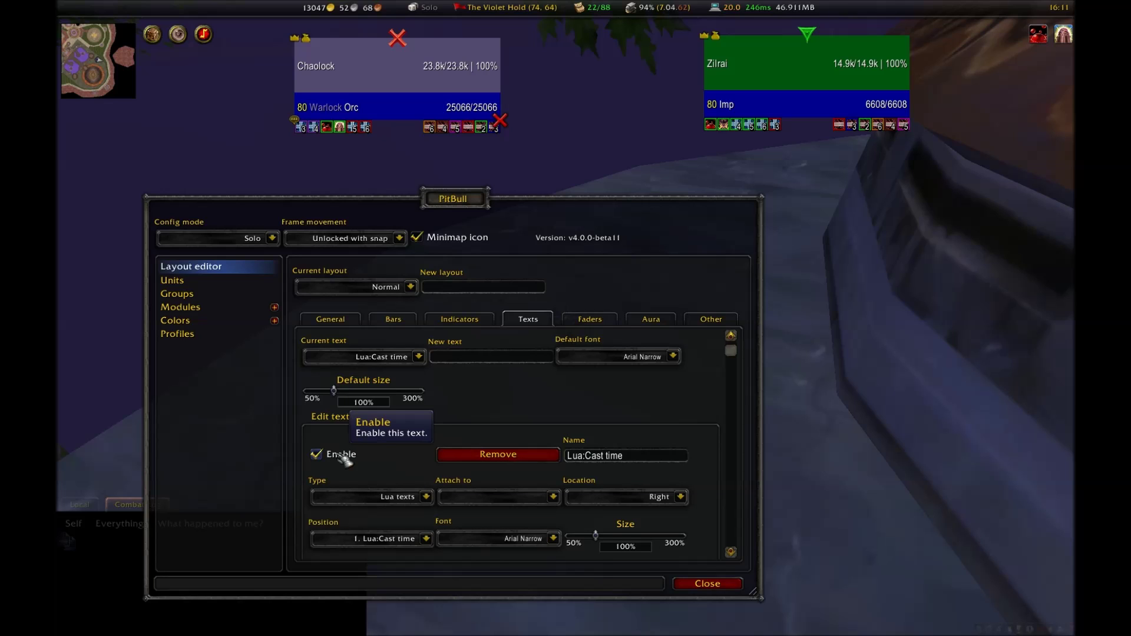
click(343, 457)
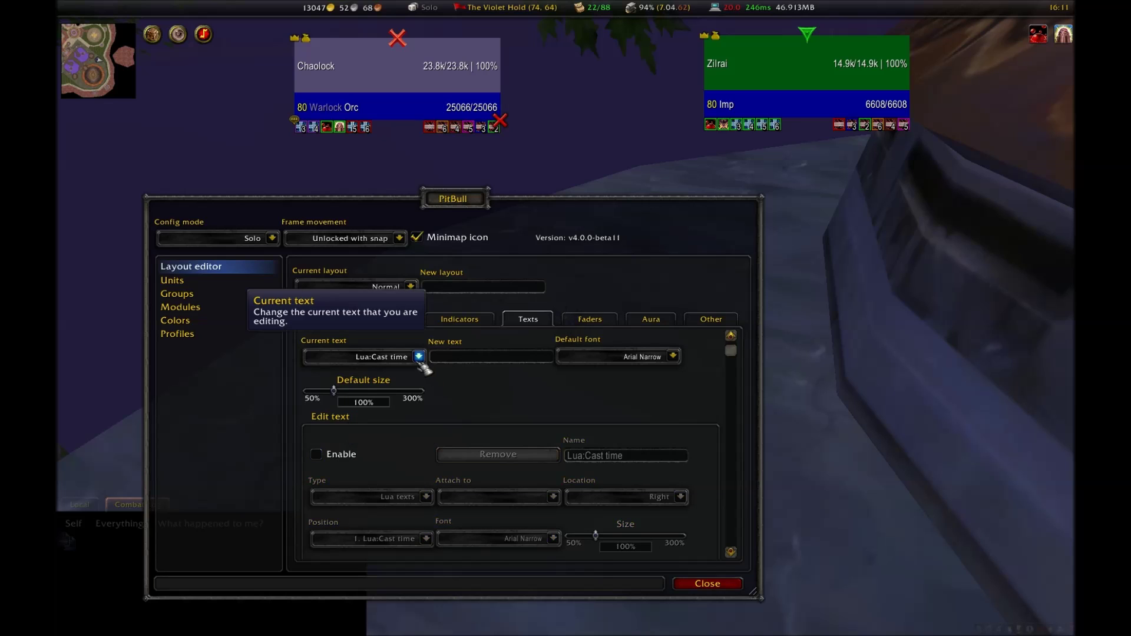
click(419, 357)
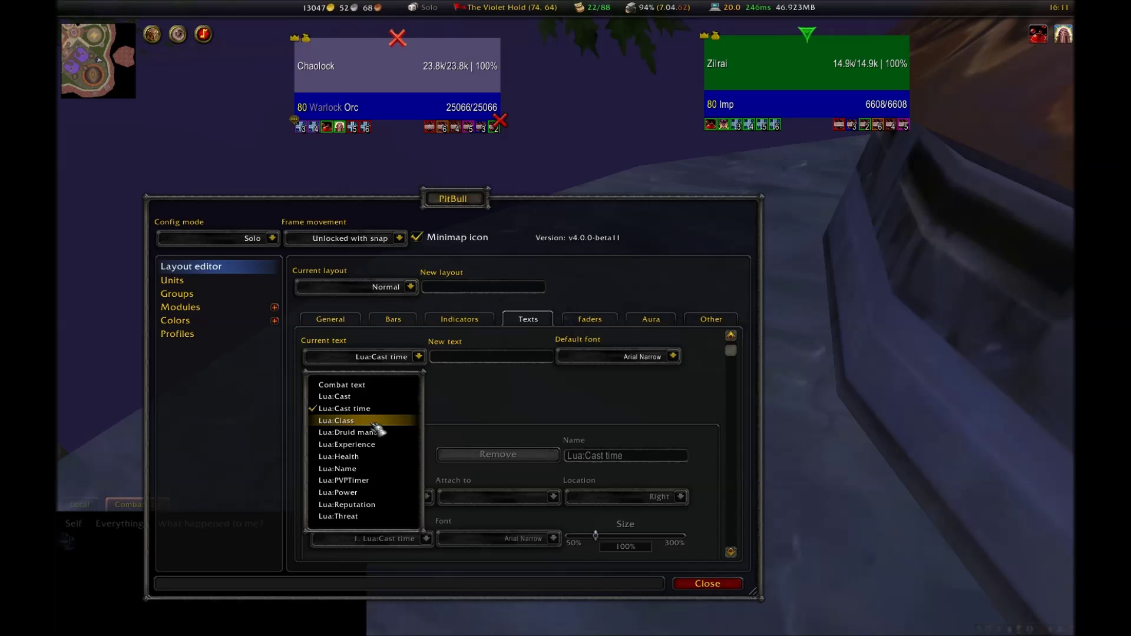
click(339, 421)
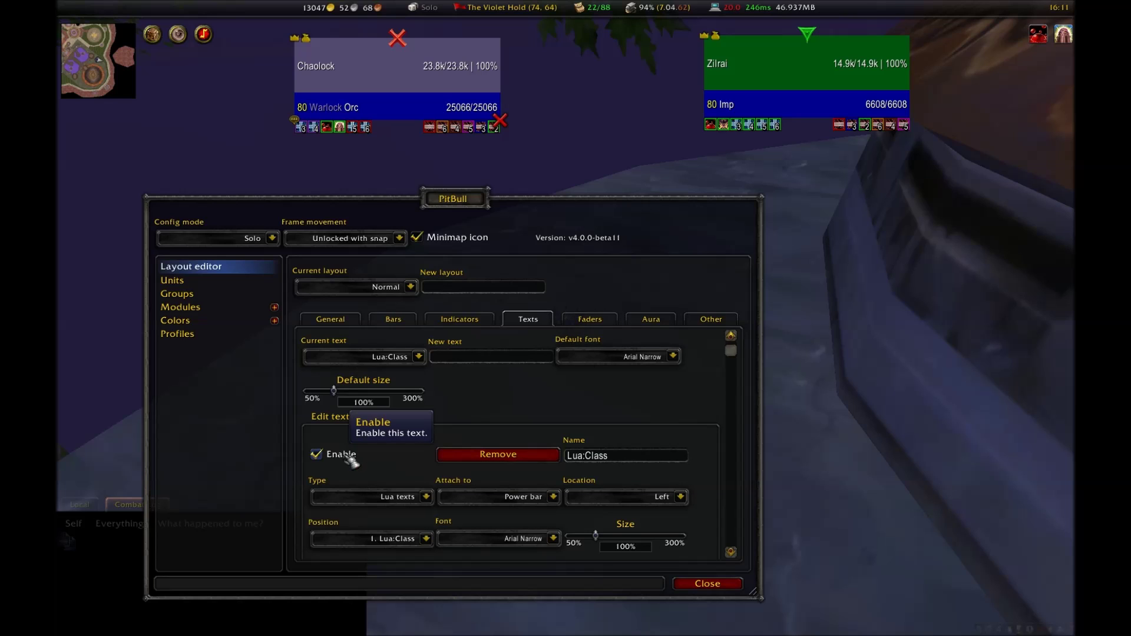
click(349, 457)
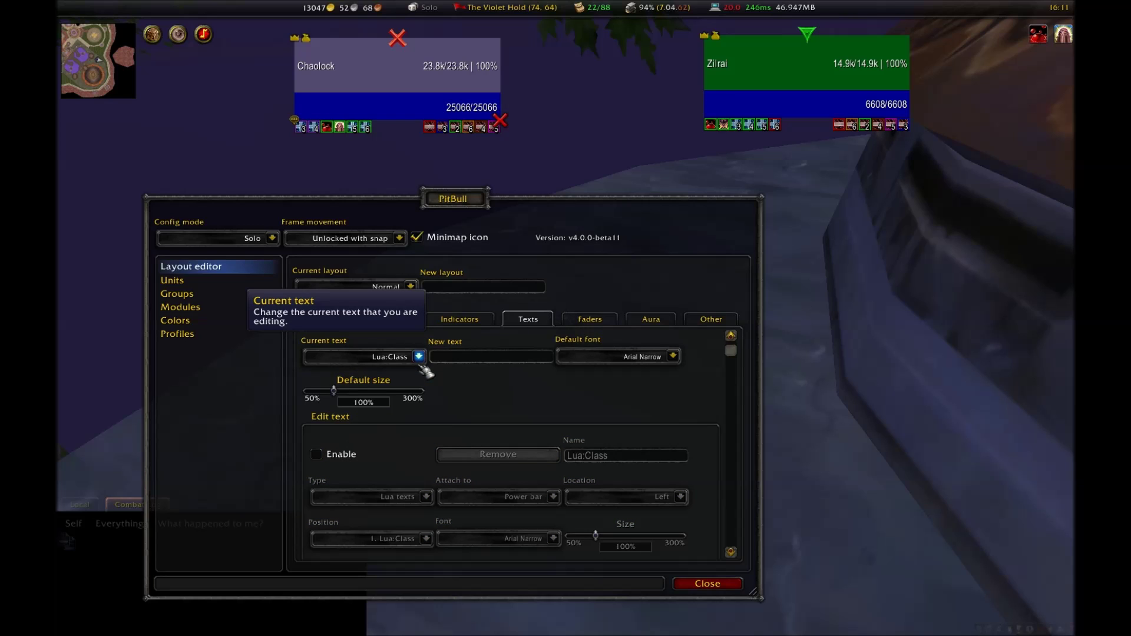
Disable the Lua:Druid mana text, switching its enabled state on and off once more
click(419, 357)
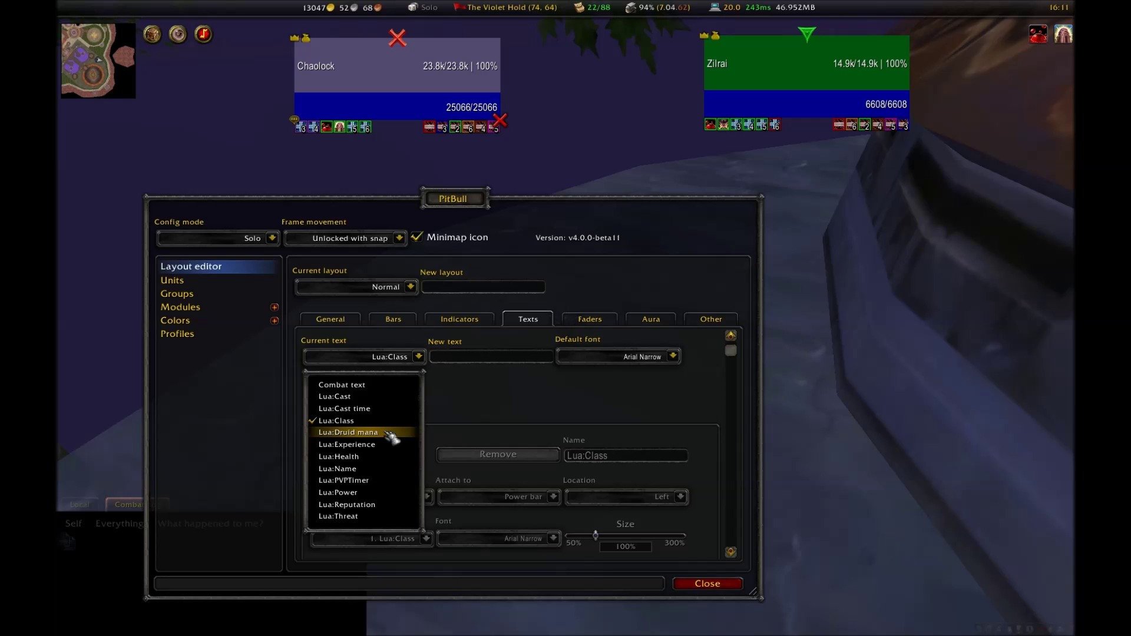
click(388, 433)
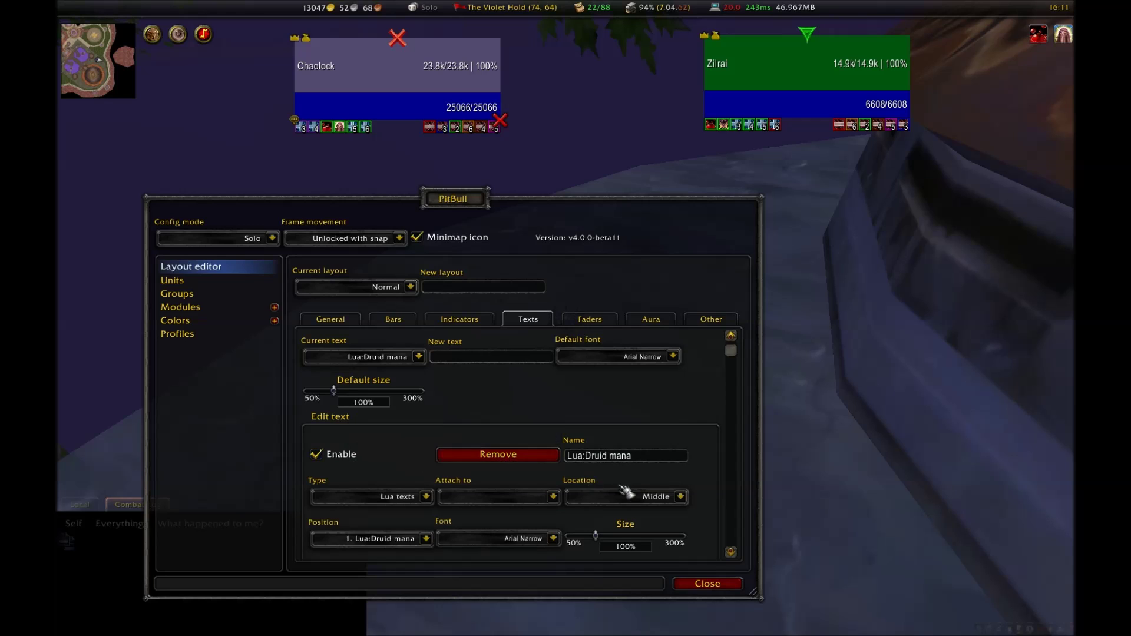
click(346, 455)
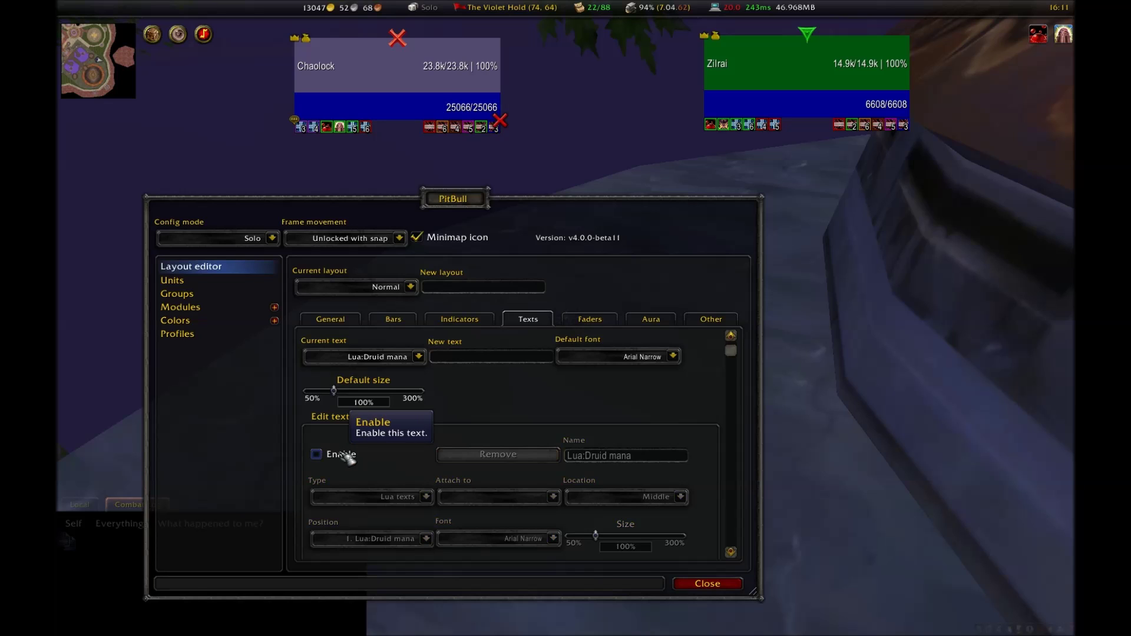
click(346, 456)
click(346, 455)
Target your own character and clear the target, and set the config mode to Party
click(500, 131)
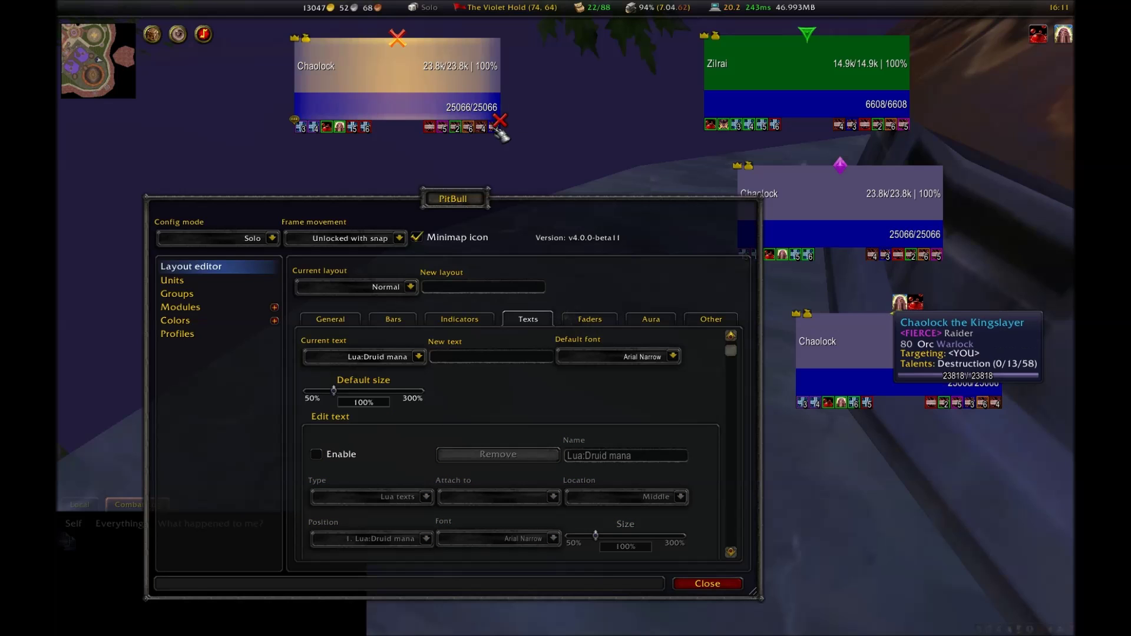
click(558, 153)
click(271, 238)
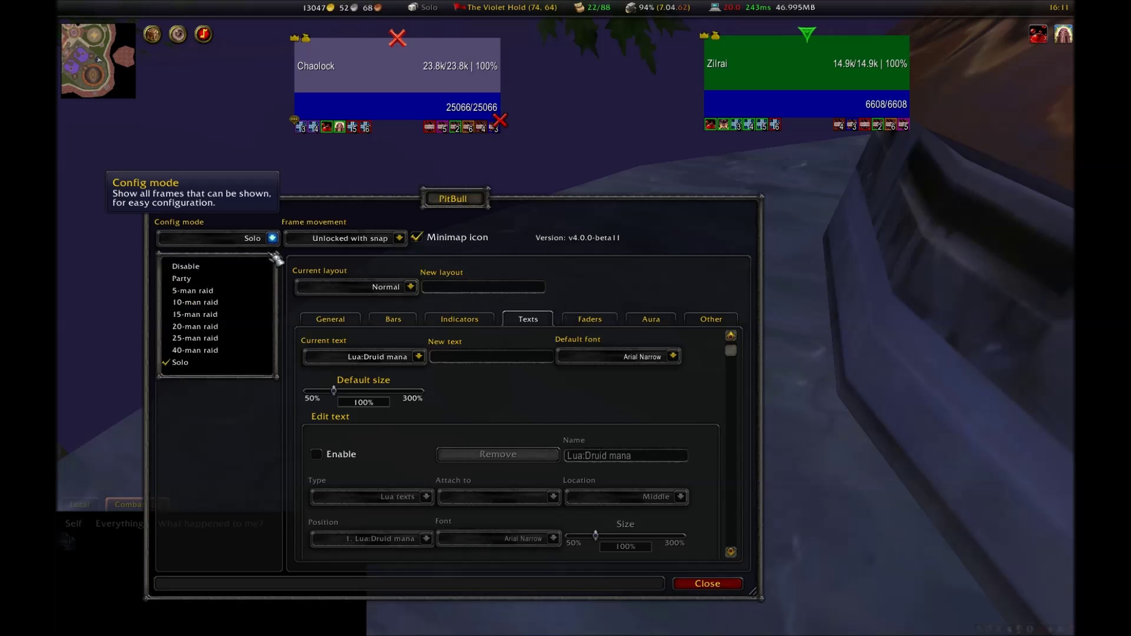
click(220, 279)
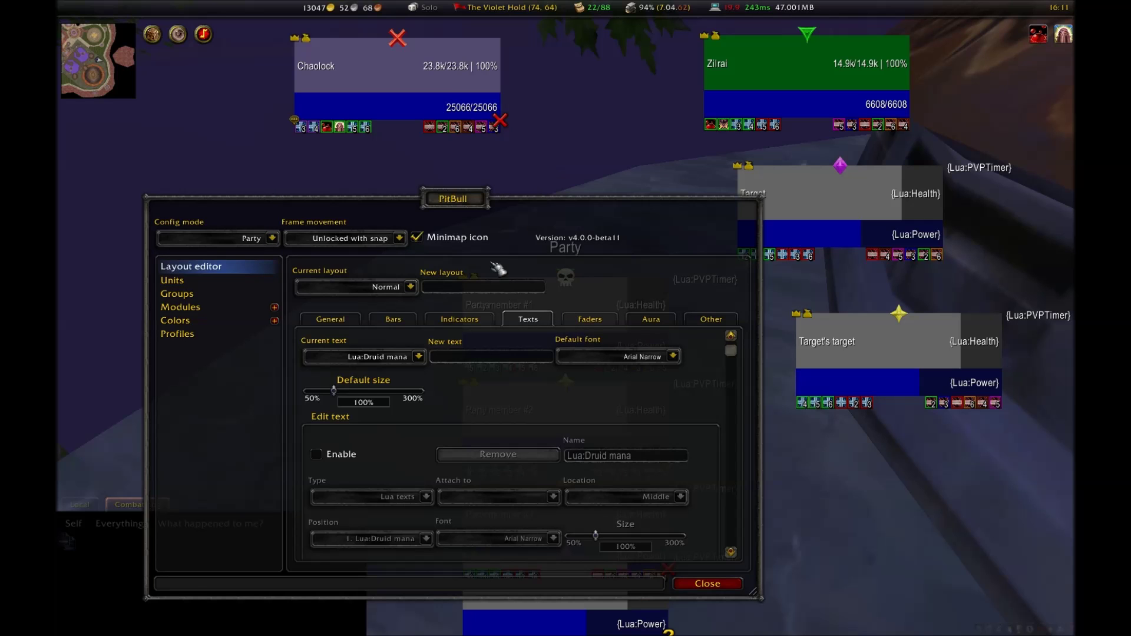
Disable the Lua:Experience text
click(418, 356)
click(362, 445)
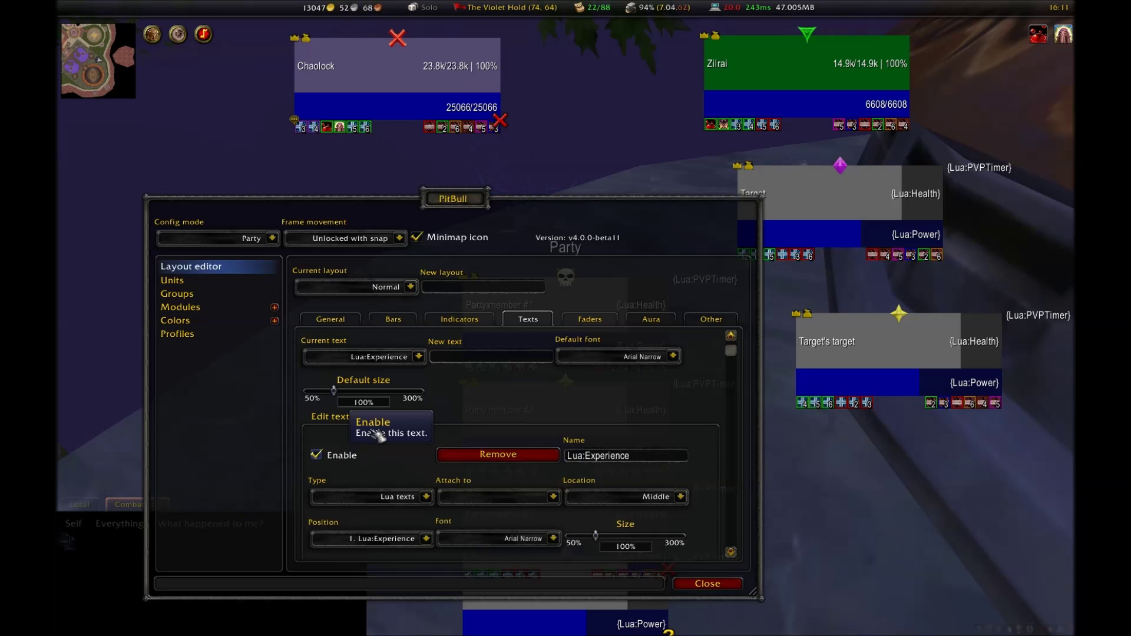
click(376, 439)
Place the party frames below the minimap and the Focus frame between and below the player and pet frames
drag(468, 212, 861, 221)
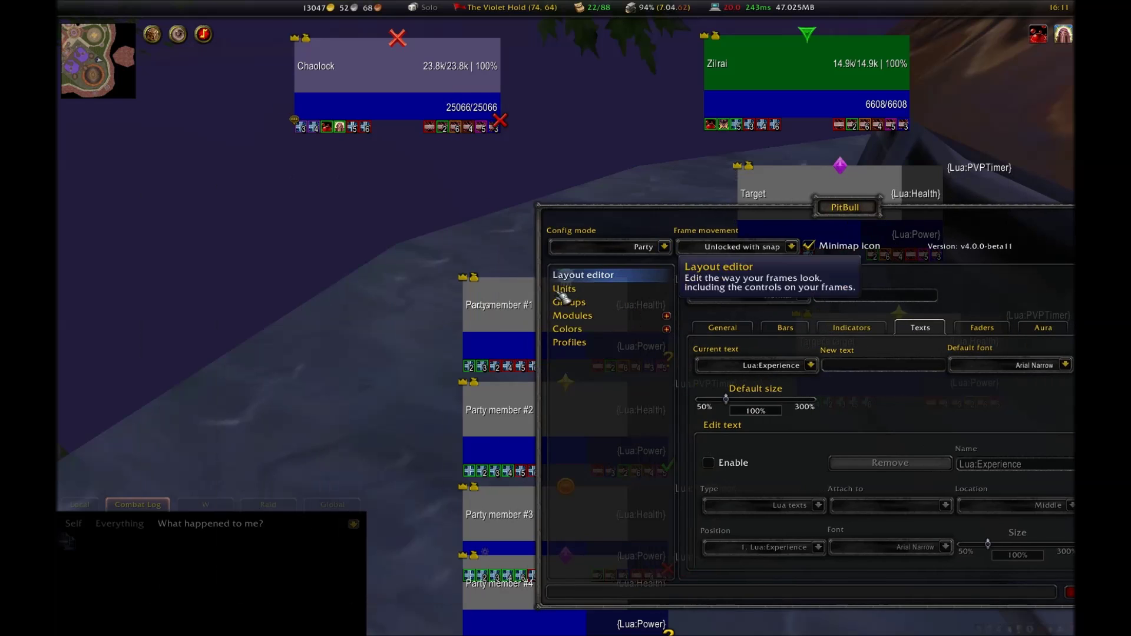
drag(481, 306, 202, 162)
drag(501, 312, 153, 205)
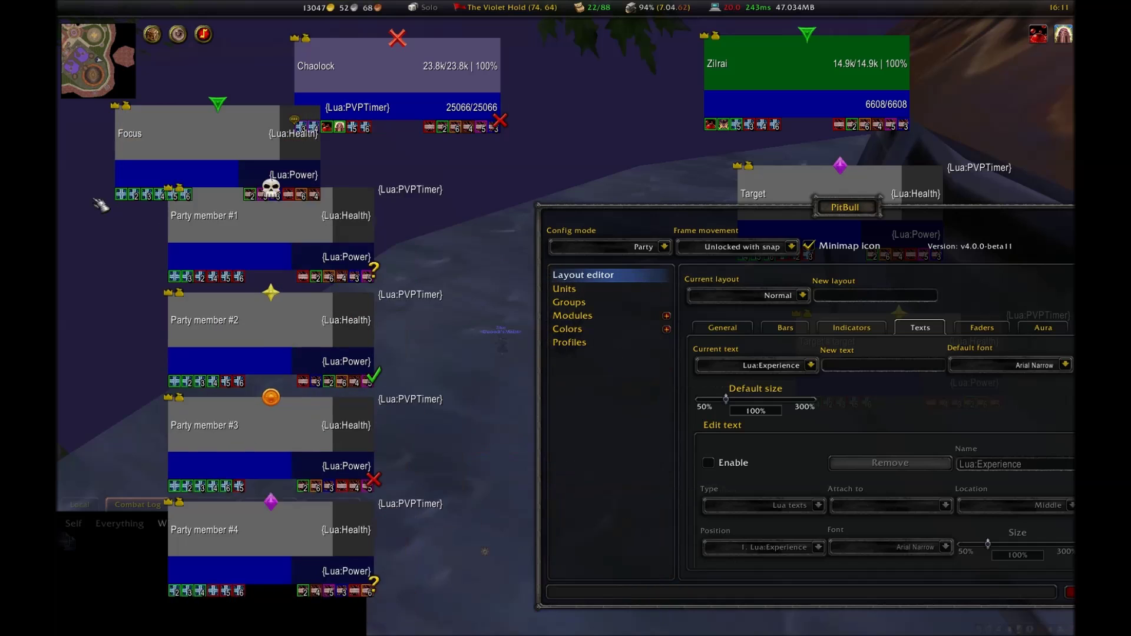
drag(177, 147, 471, 248)
drag(567, 176, 695, 147)
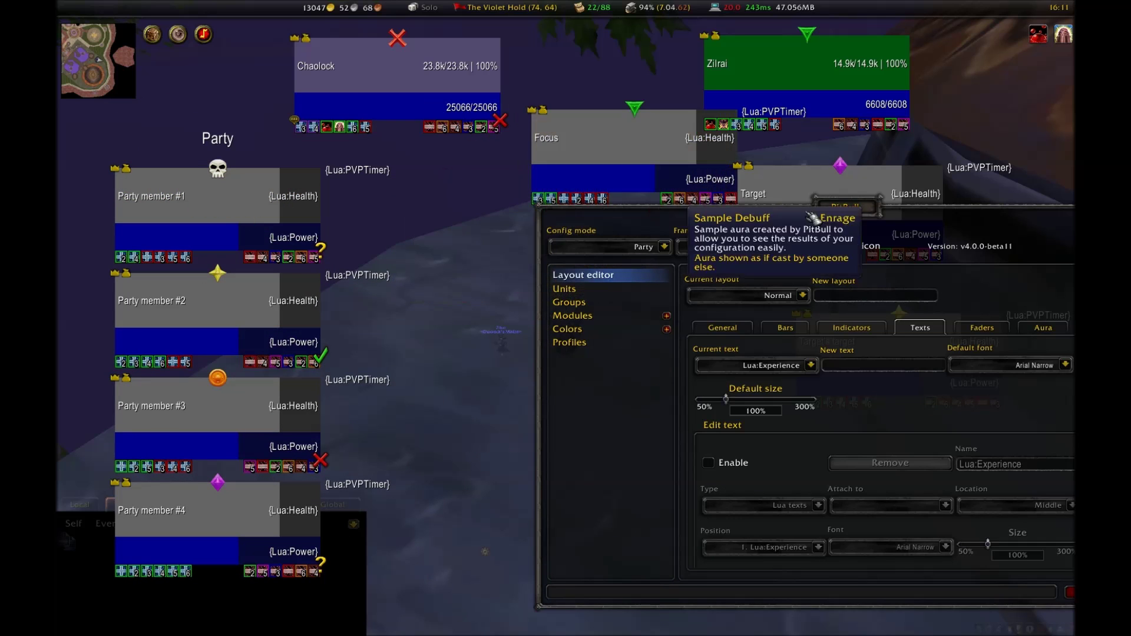
Choose the Lua:Health text for editing and set its size to 145%
click(802, 295)
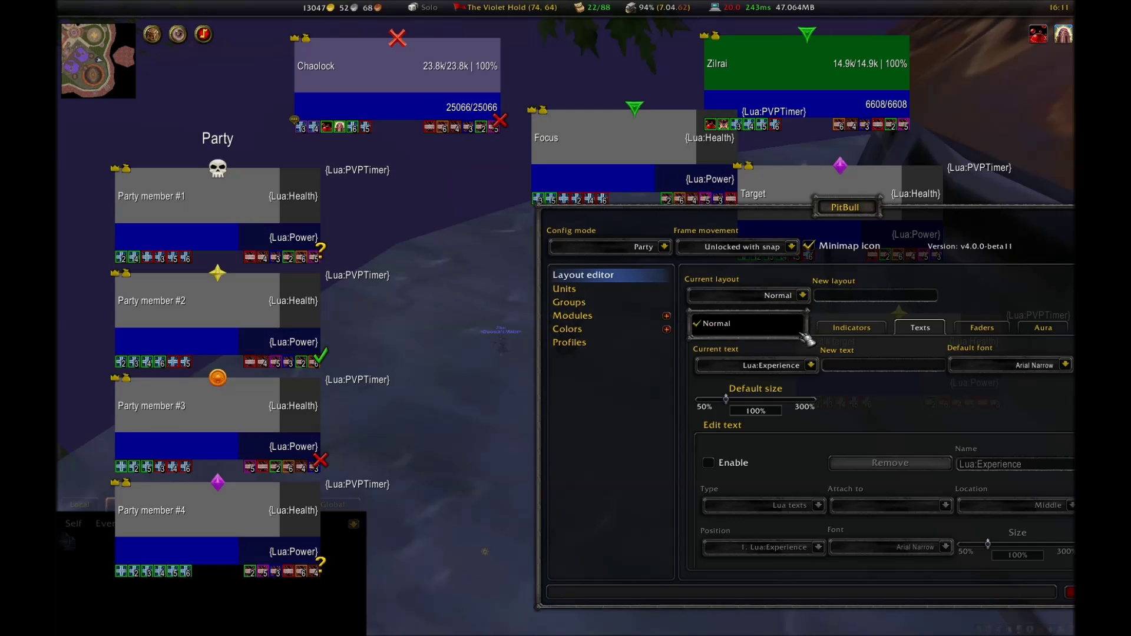
click(802, 295)
click(811, 365)
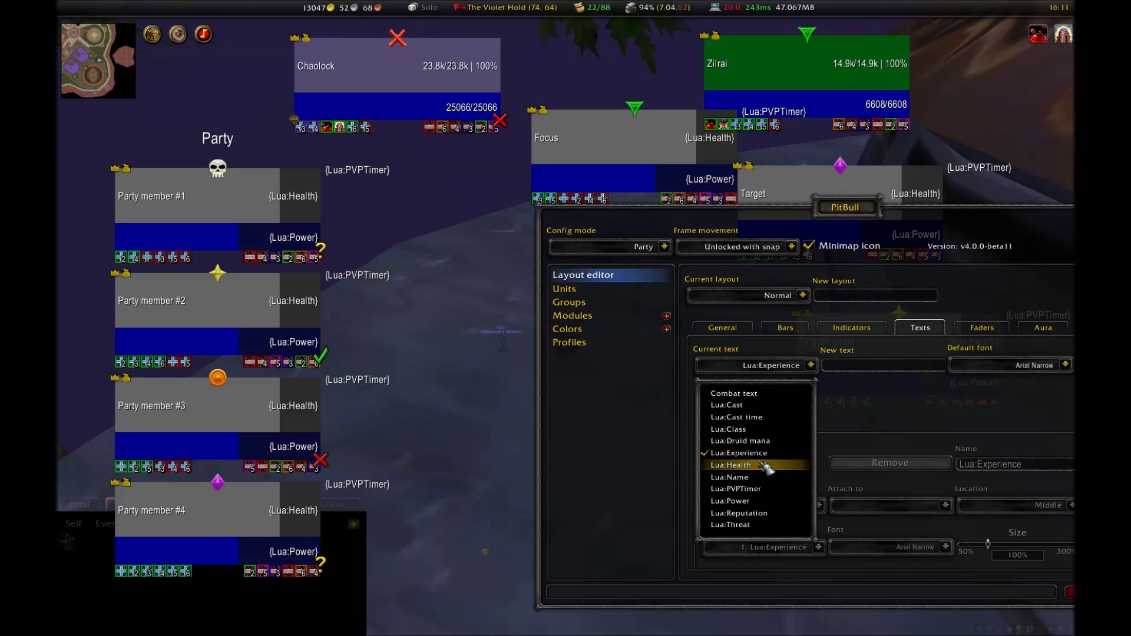
click(765, 465)
drag(806, 231, 478, 262)
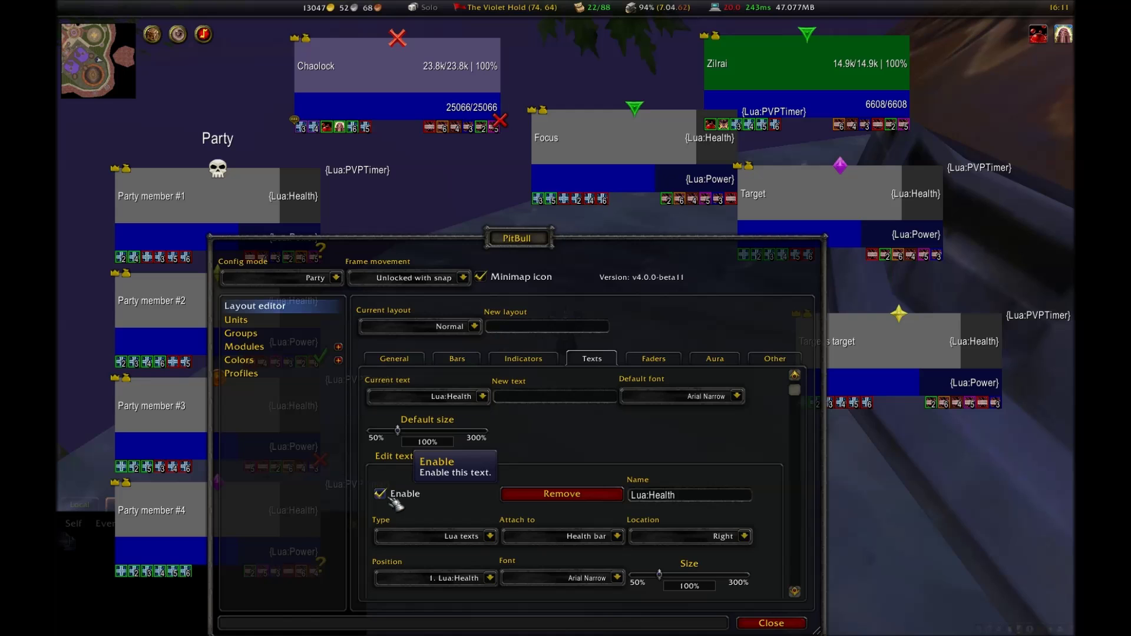
mouse_move(659, 575)
mouse_down()
mouse_move(733, 583)
mouse_move(693, 582)
mouse_up()
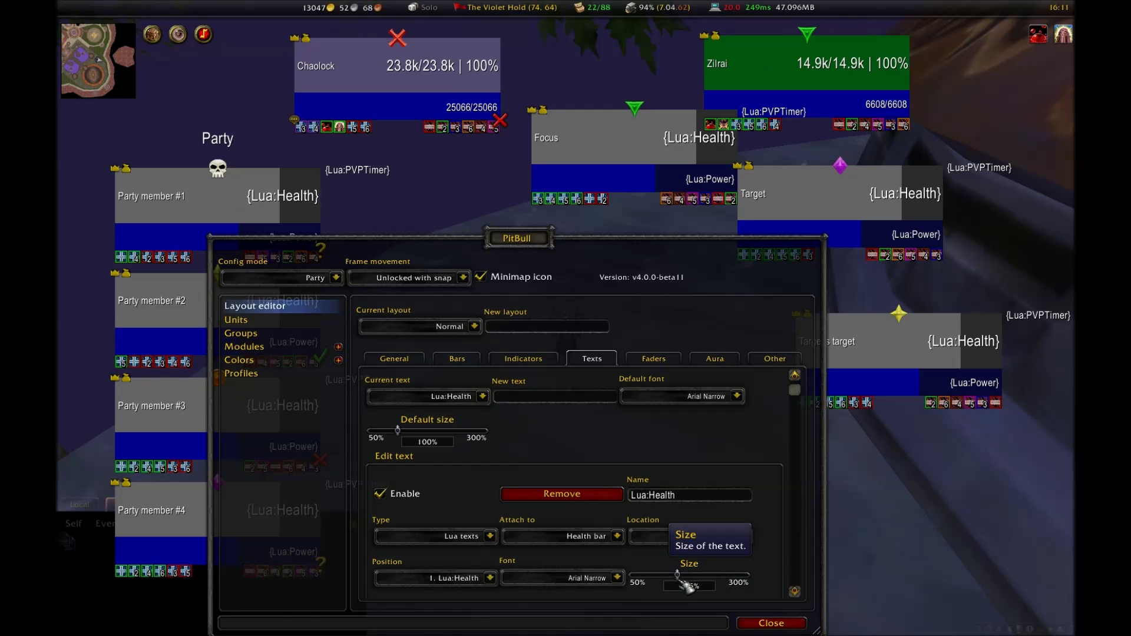
Try the Health: Absolute short, Difference, Informational and Mini code presets on the Lua:Health text
scroll(619, 583, down, 1)
click(619, 588)
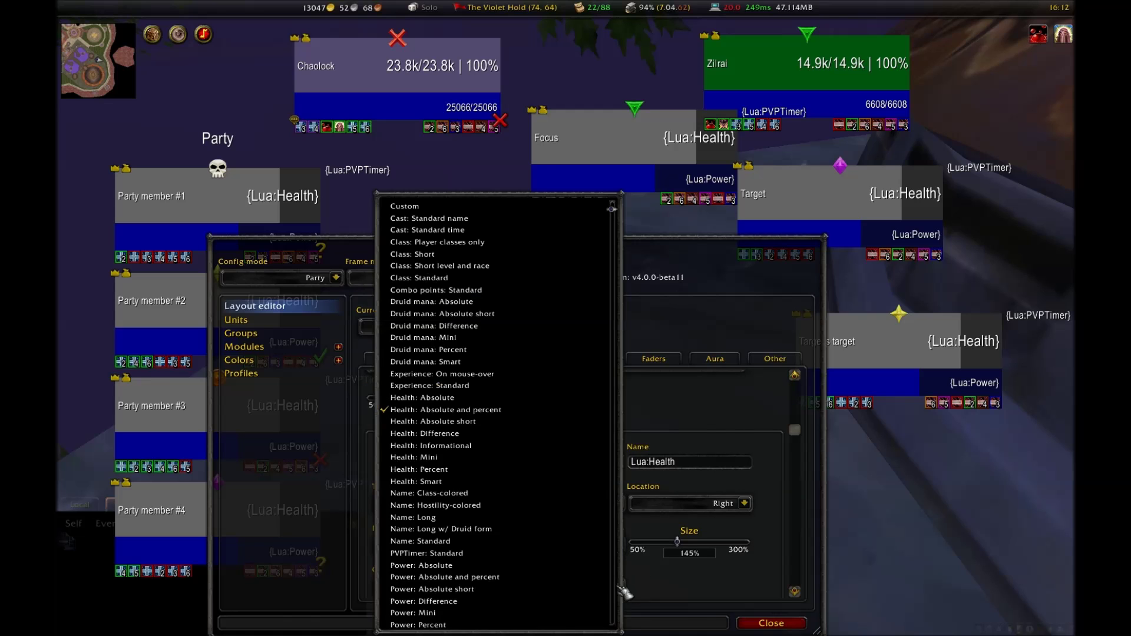
click(453, 422)
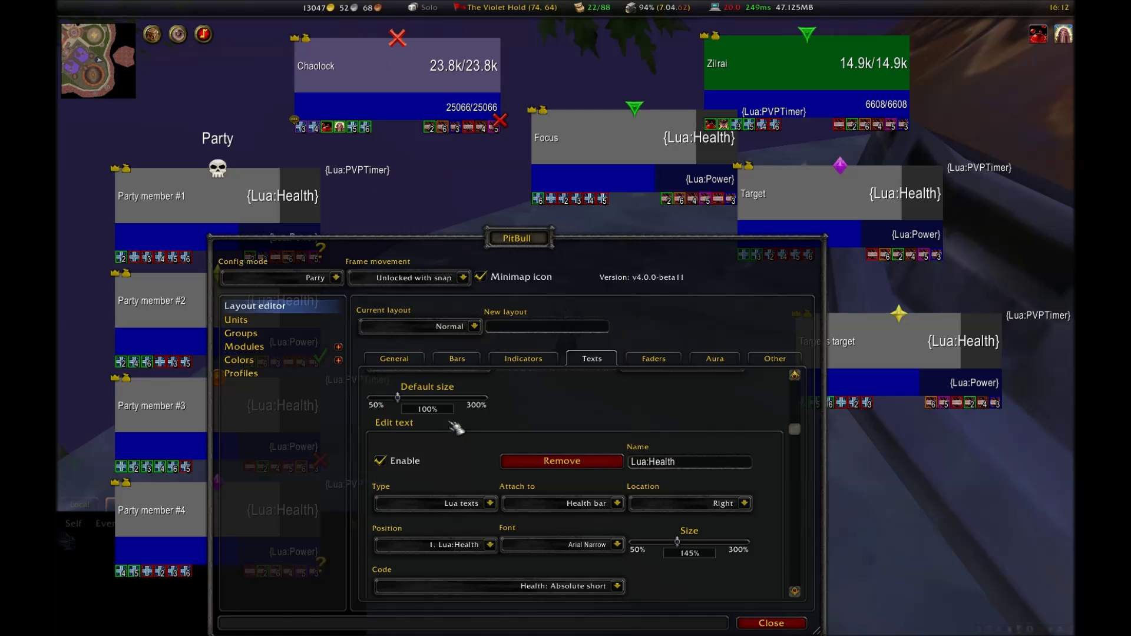
click(625, 583)
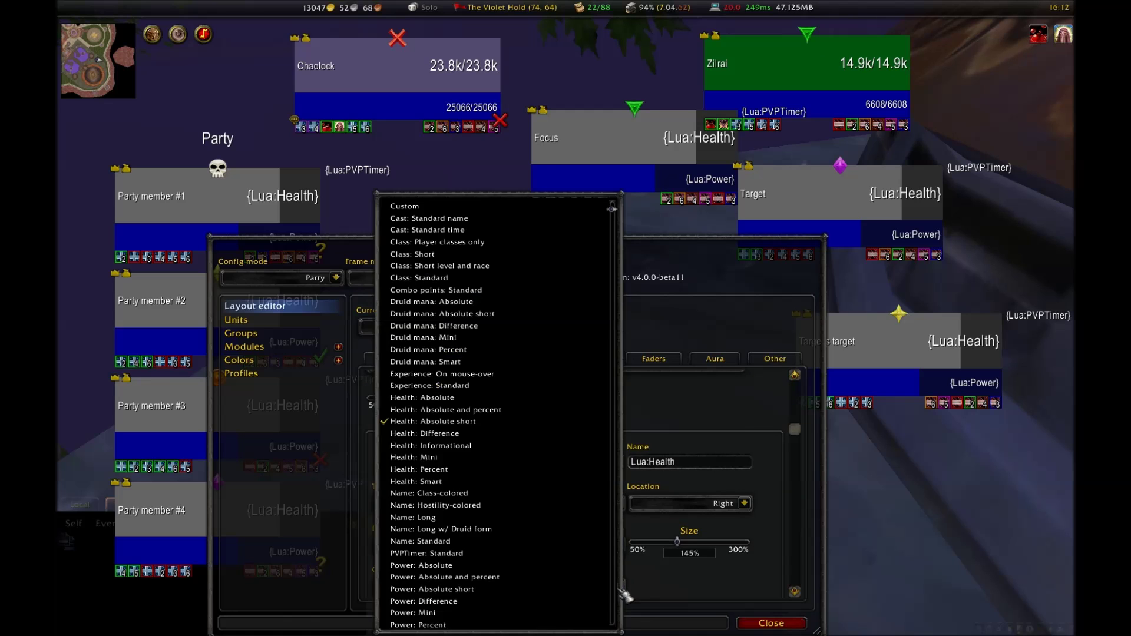
click(436, 434)
click(624, 583)
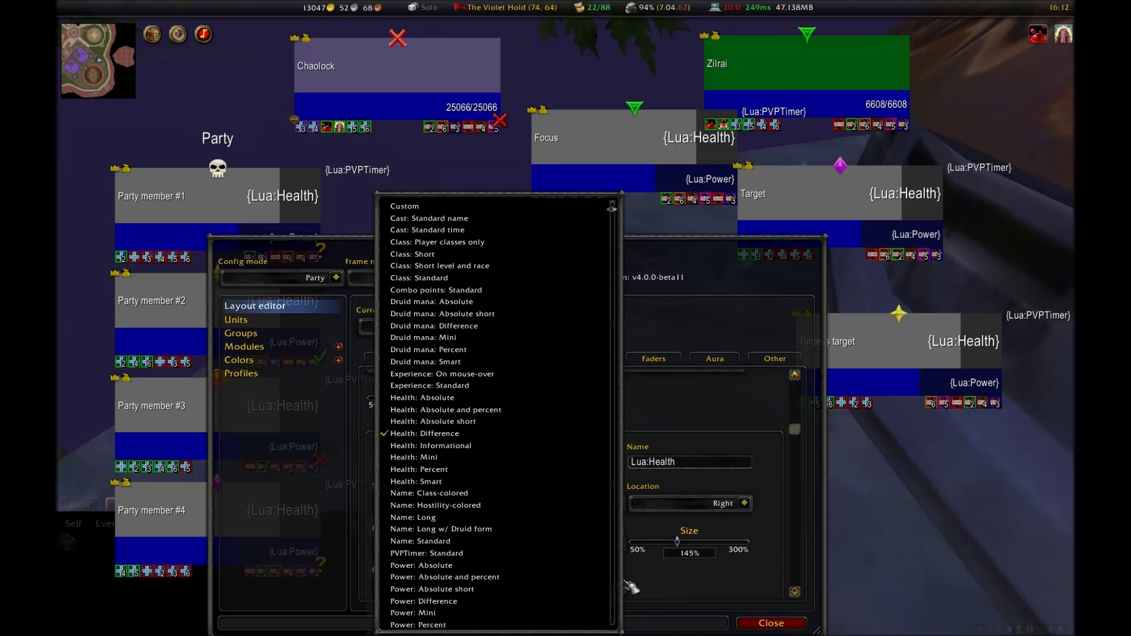
click(436, 445)
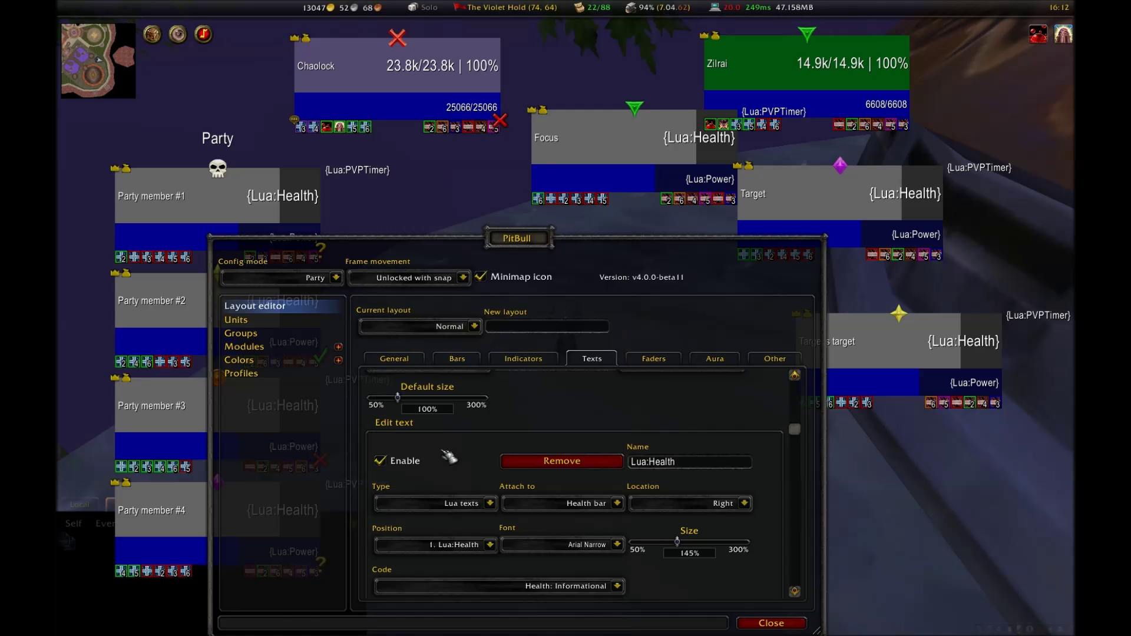
click(617, 586)
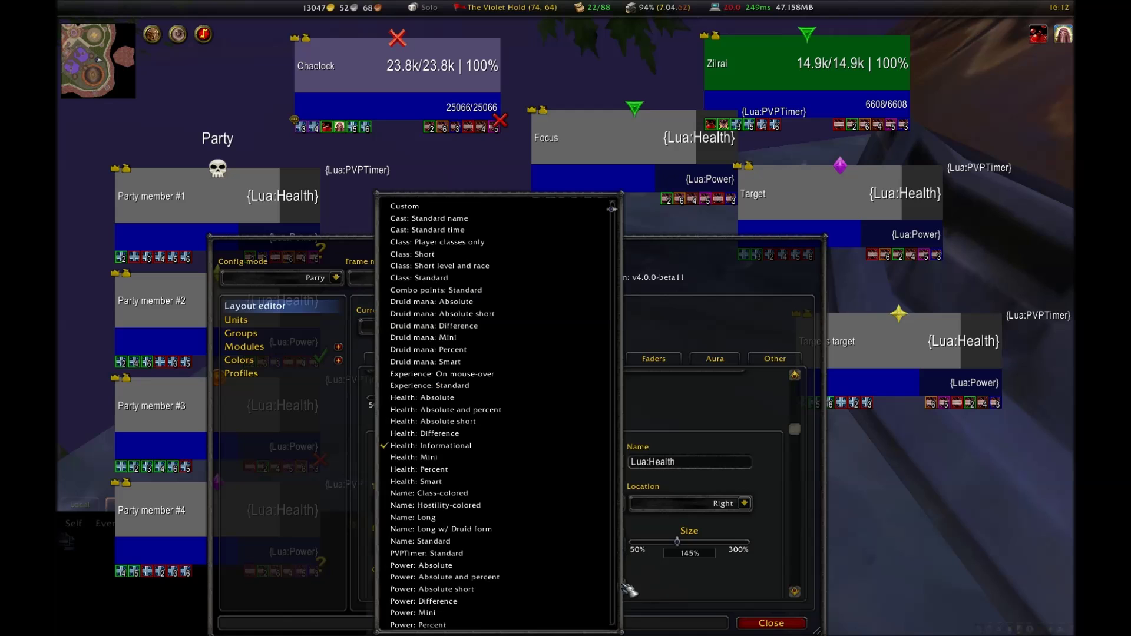
click(446, 462)
Set the Lua:Health text's code to Health: Percent and disable the text
click(617, 586)
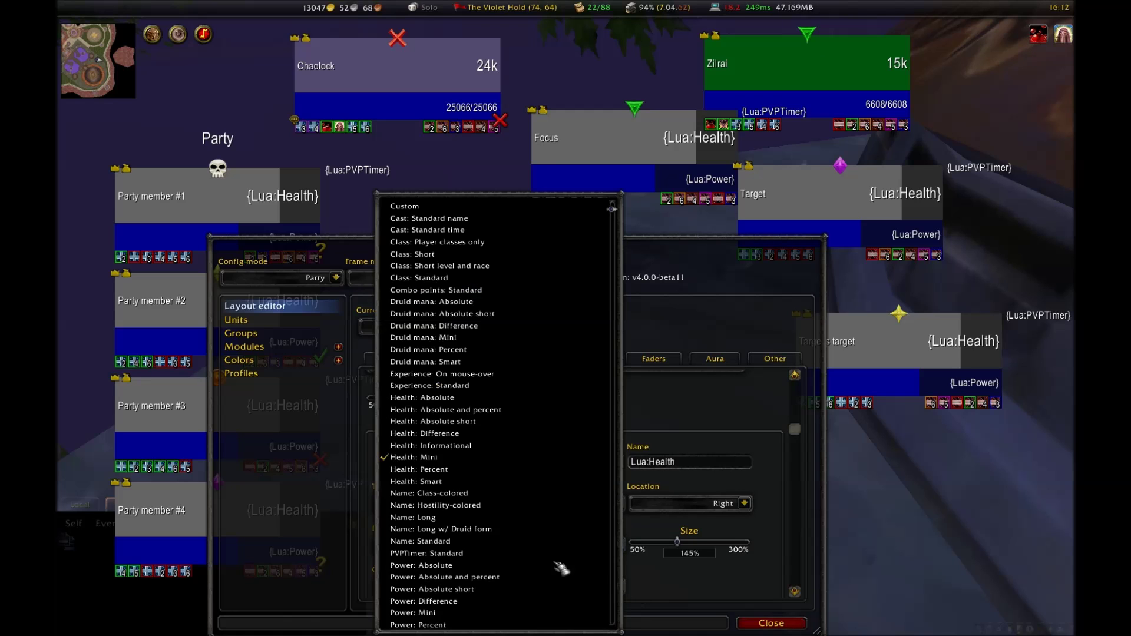
click(451, 471)
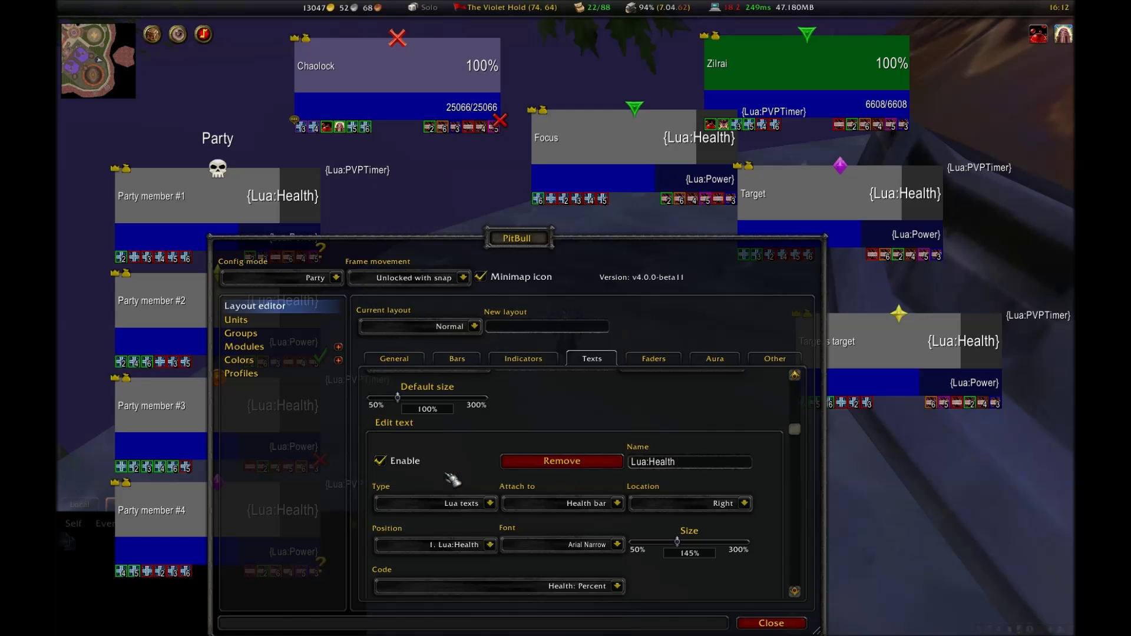
click(394, 463)
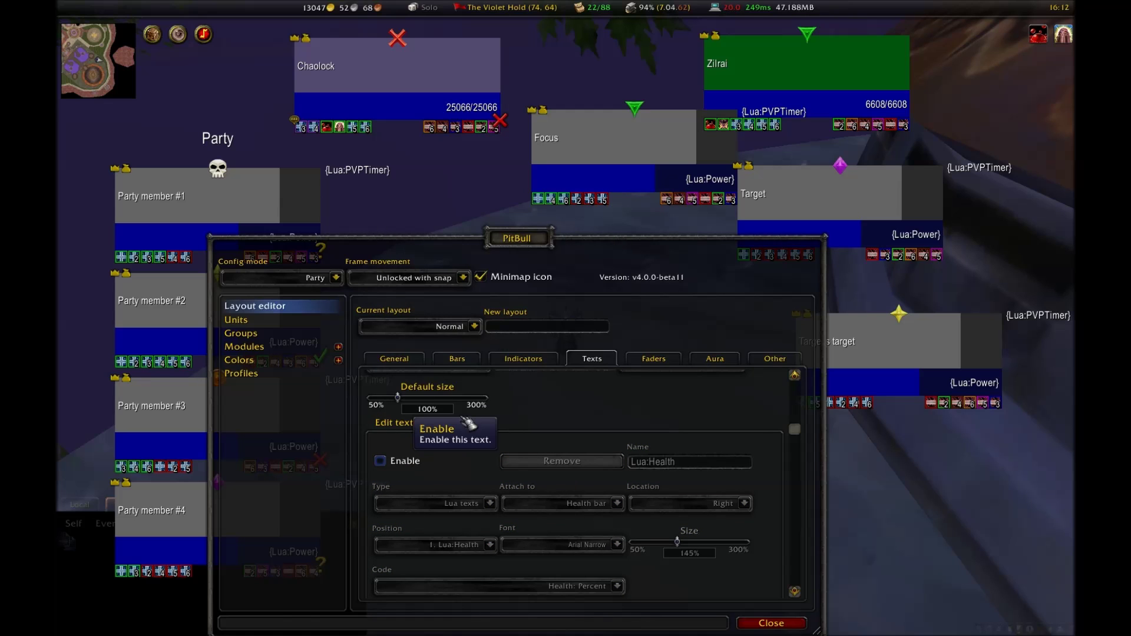
Choose the Lua:Name text for editing and disable it
scroll(492, 427, up, 1)
click(471, 396)
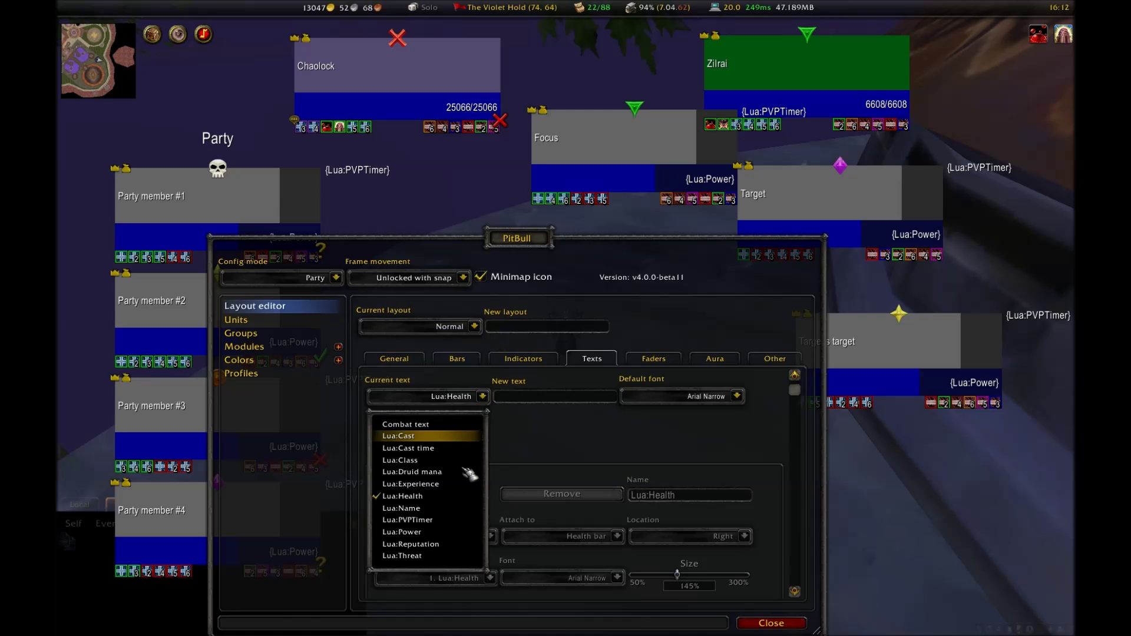
click(441, 508)
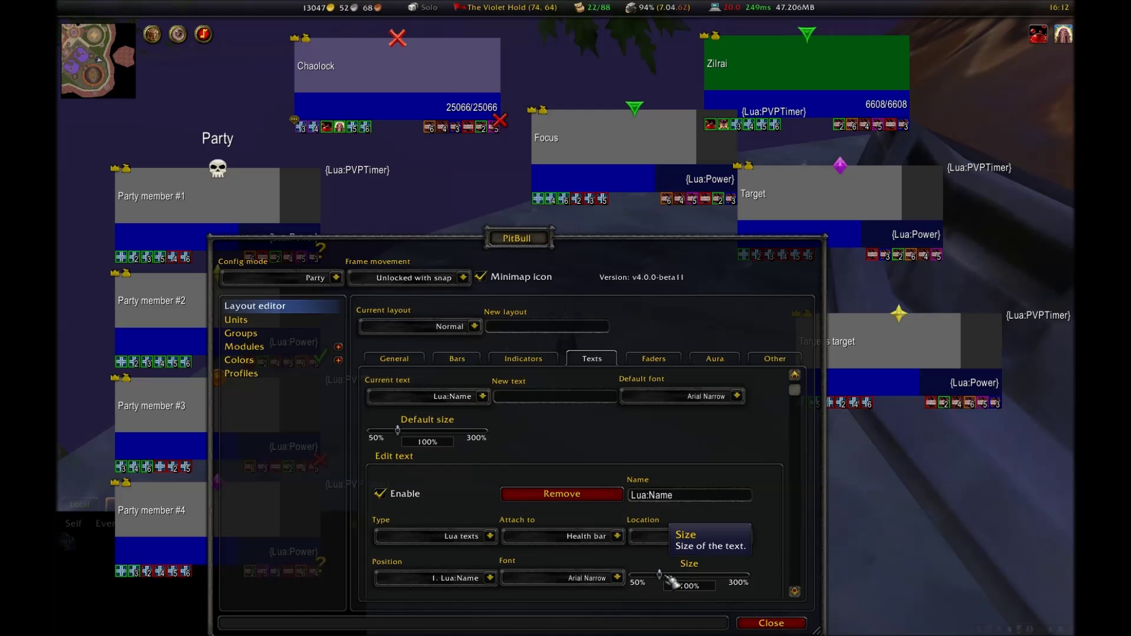
mouse_move(660, 576)
mouse_down()
mouse_move(741, 583)
mouse_move(660, 581)
mouse_up()
click(380, 494)
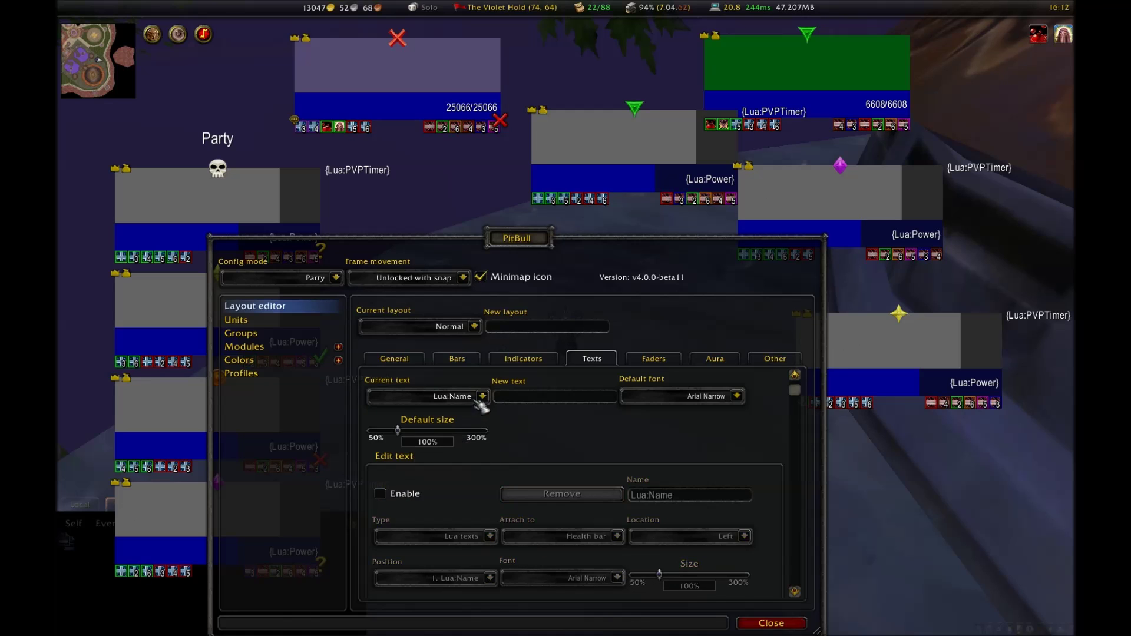
Choose the Lua:PVPTimer text, look at its code options and disable the text
click(482, 396)
click(441, 520)
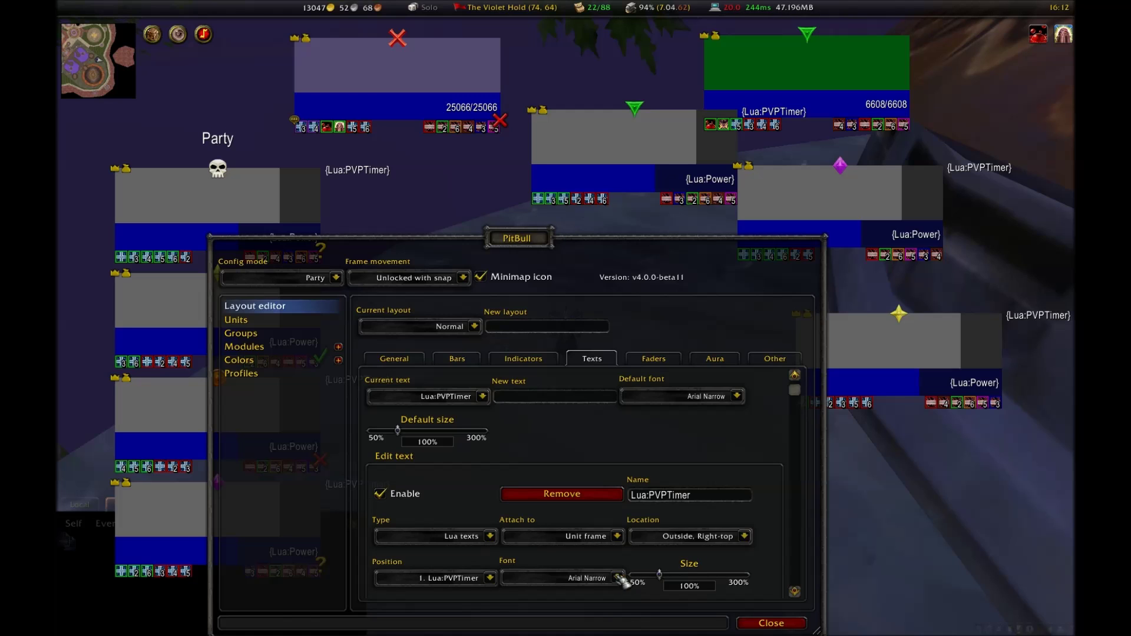
scroll(618, 582, down, 3)
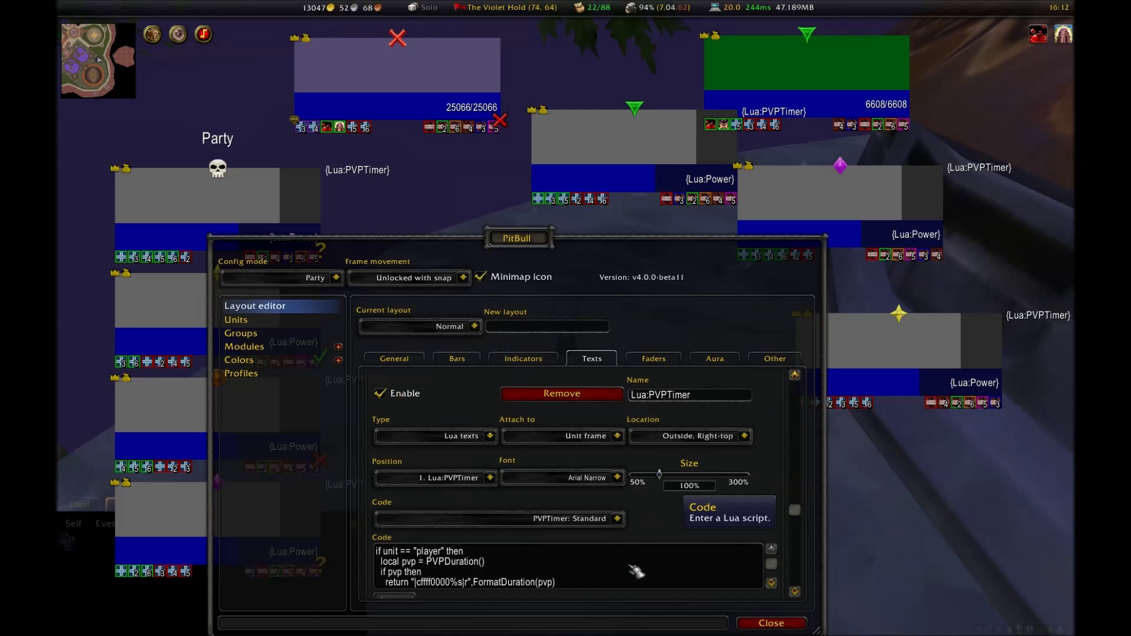
click(619, 518)
click(681, 530)
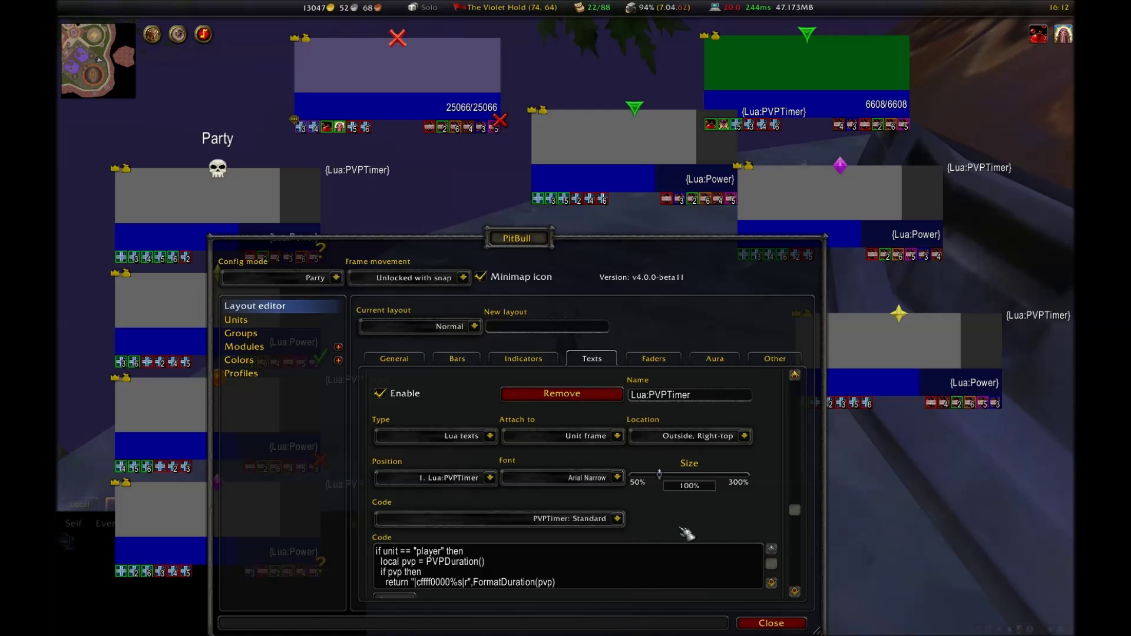
click(410, 399)
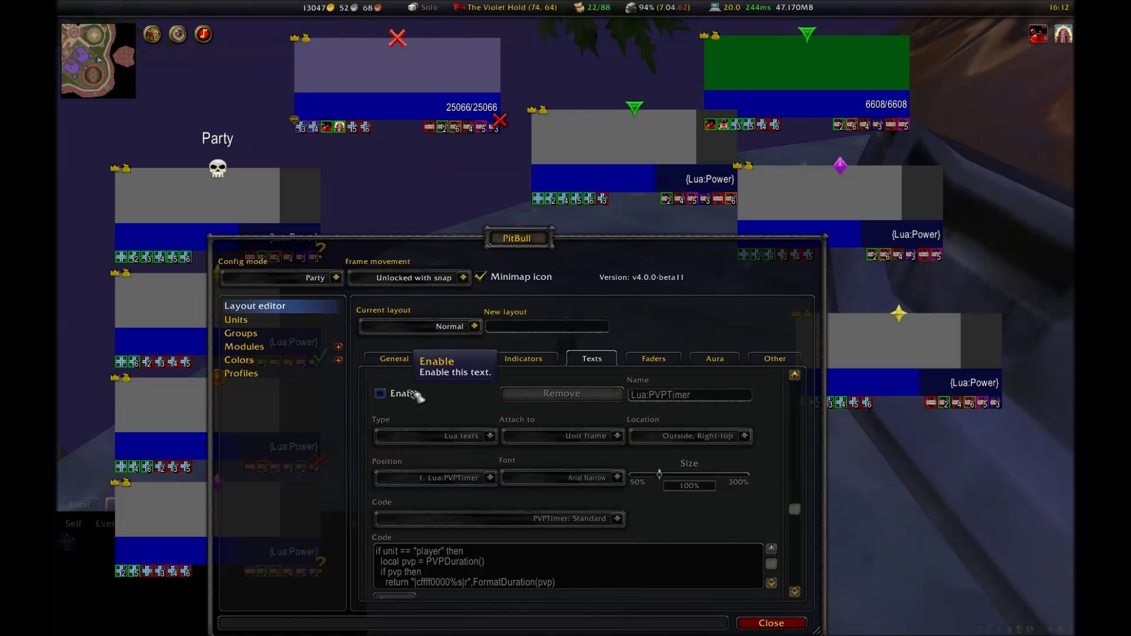
click(411, 395)
click(411, 395)
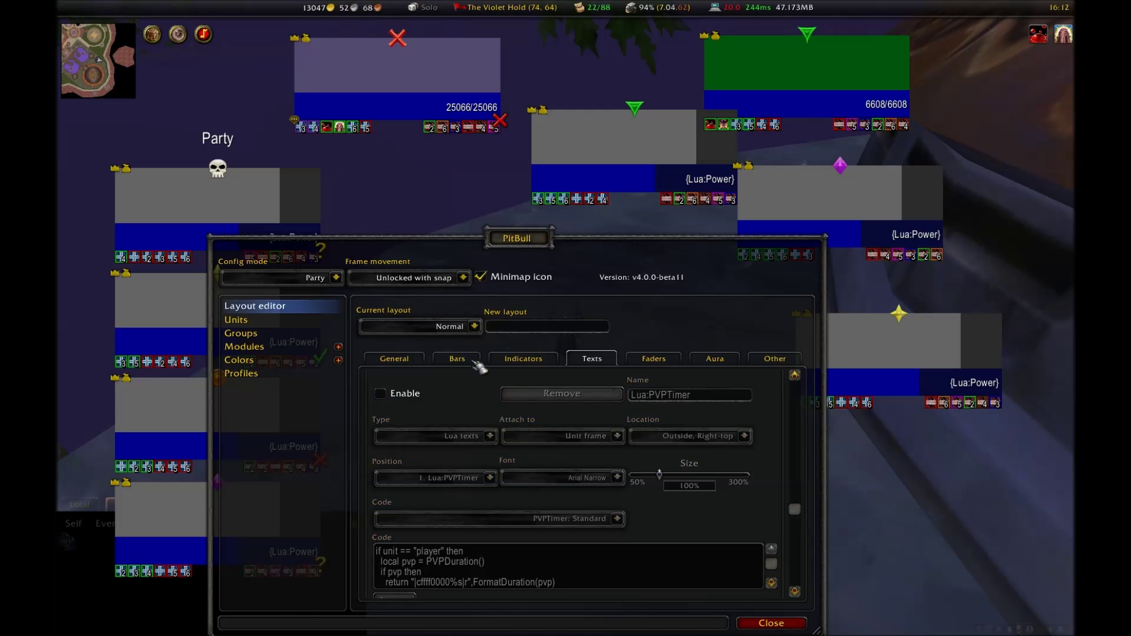
click(474, 327)
click(475, 327)
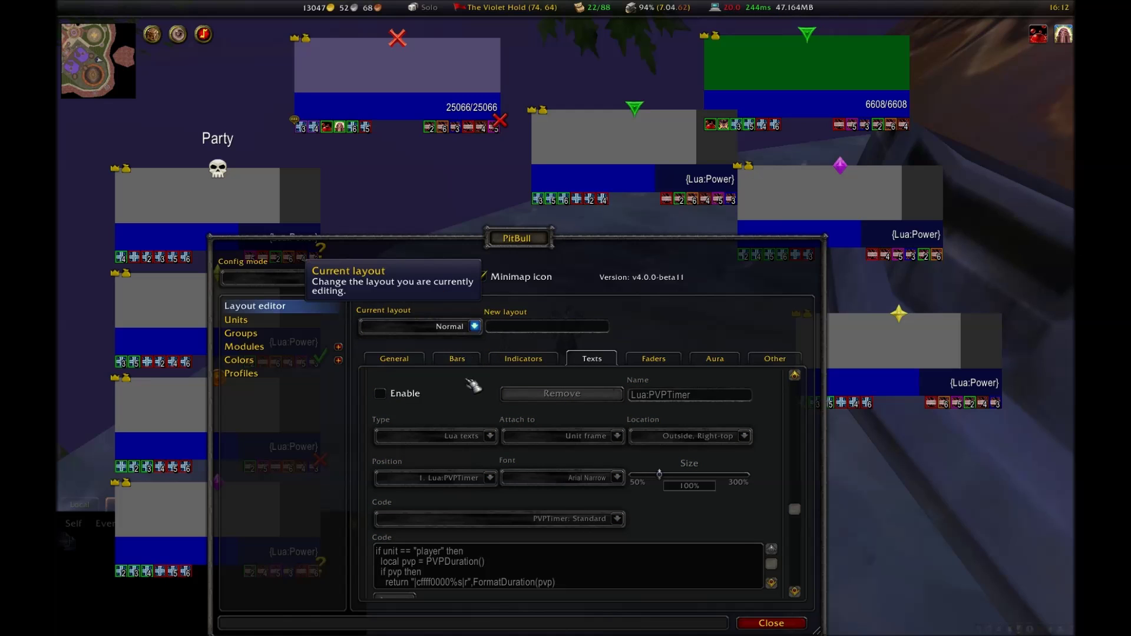
Choose the Lua:Power text for editing and set its size to 150%
scroll(475, 413, up, 3)
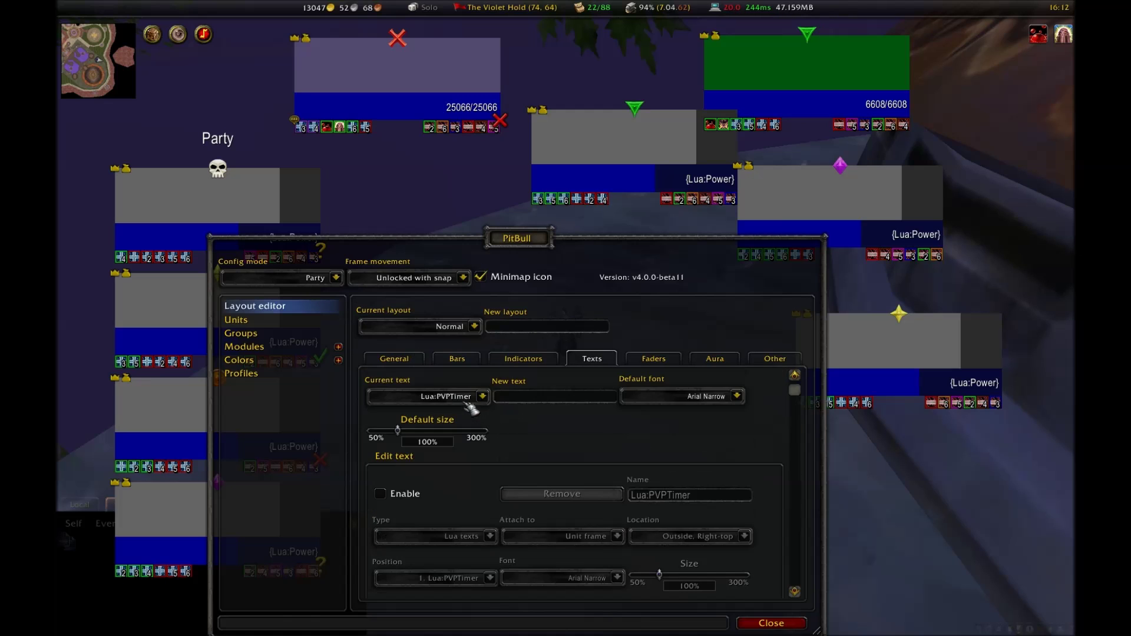
click(483, 397)
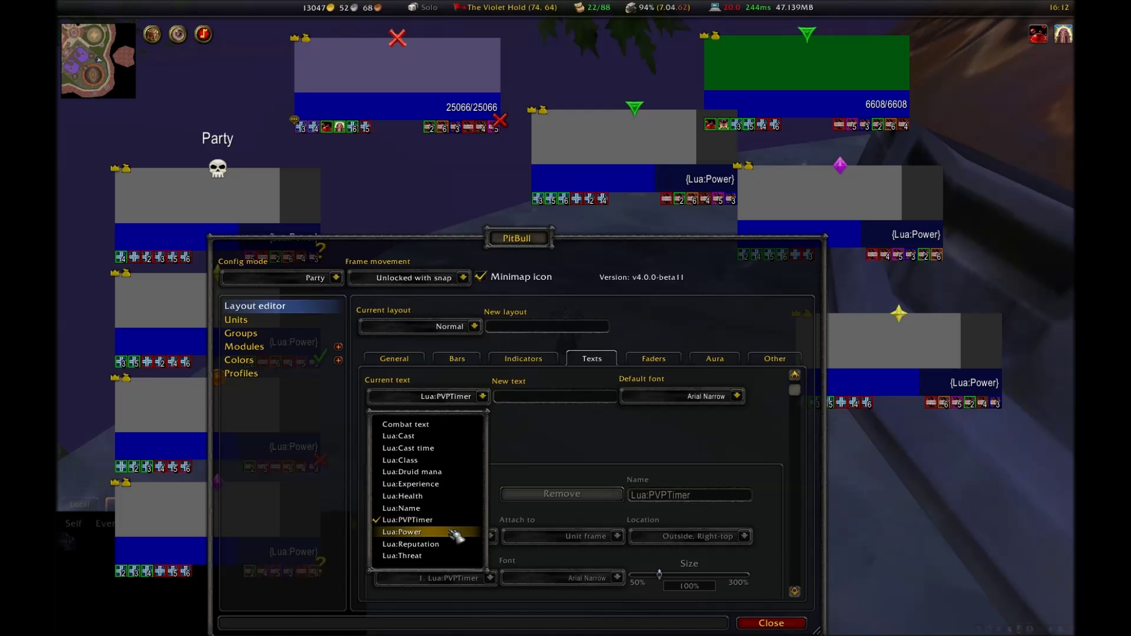
click(457, 533)
mouse_move(660, 574)
mouse_down()
mouse_move(701, 581)
mouse_move(684, 581)
mouse_up()
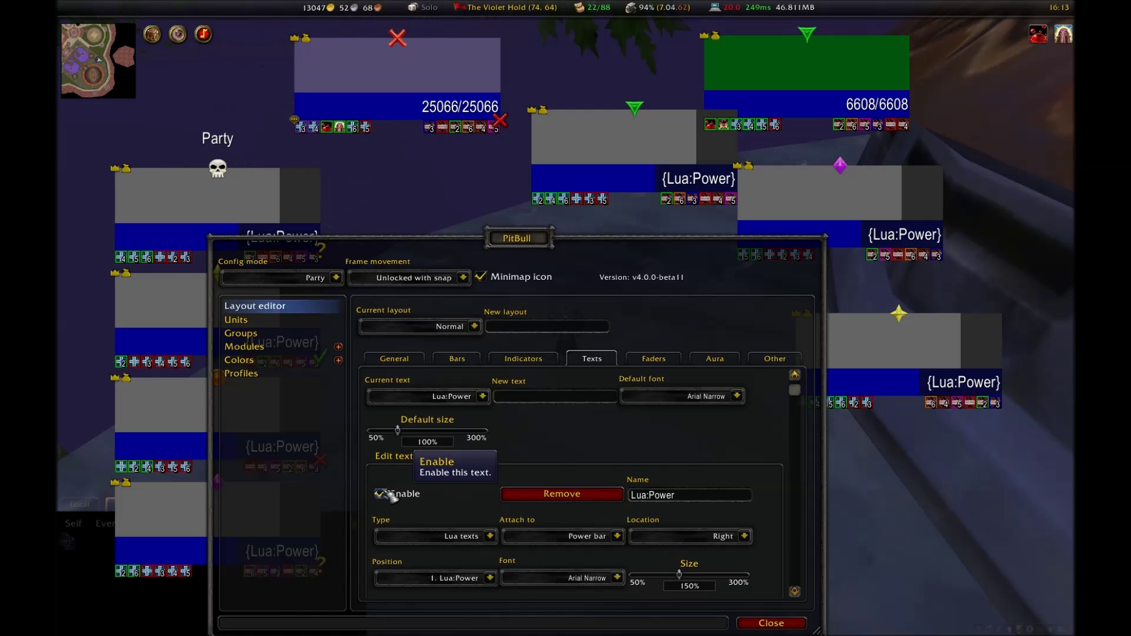
Move the party frames up to just below the minimap and disable the Lua:Power text
drag(184, 191, 132, 131)
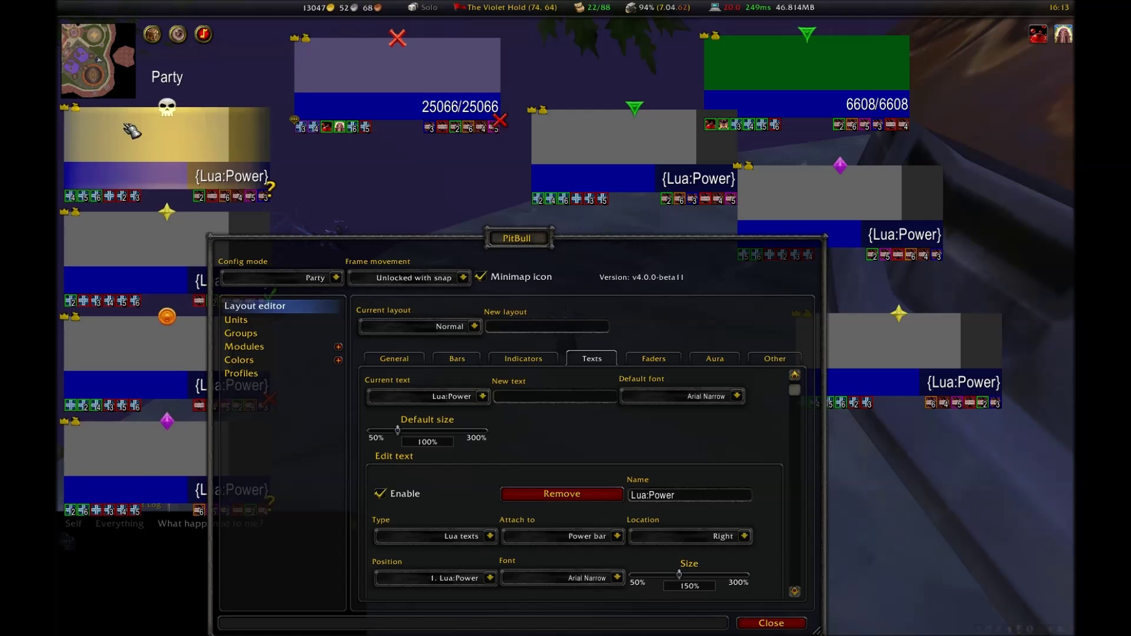
click(390, 493)
Set the Normal layout's unit frame width to 205 and height to 45, and move the shrunken party frames up beneath the minimap
click(457, 359)
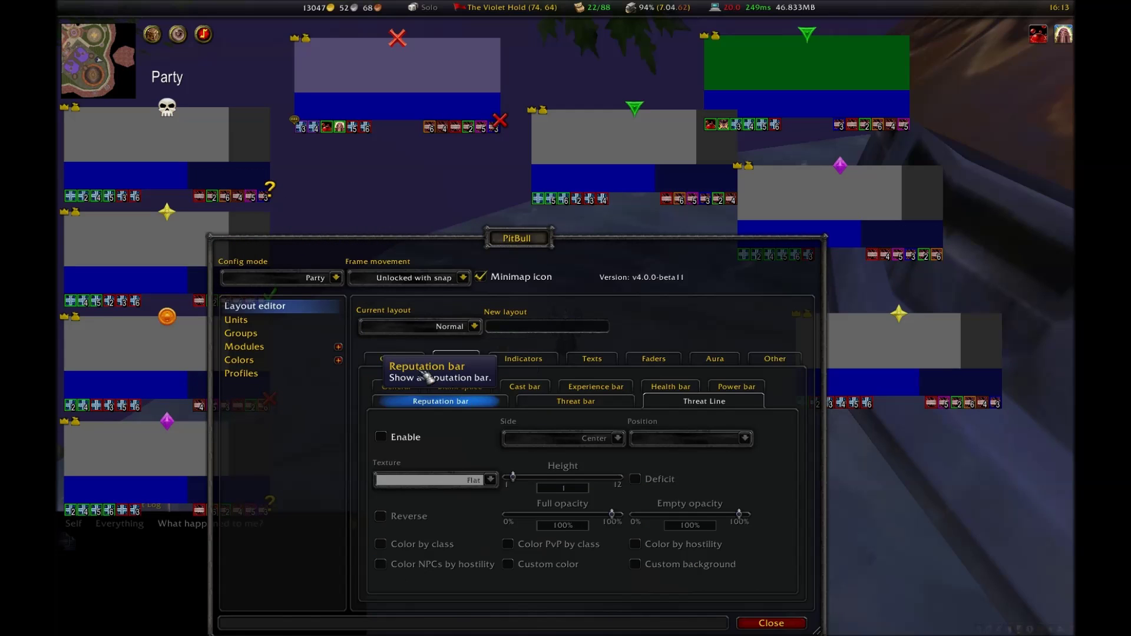
click(397, 359)
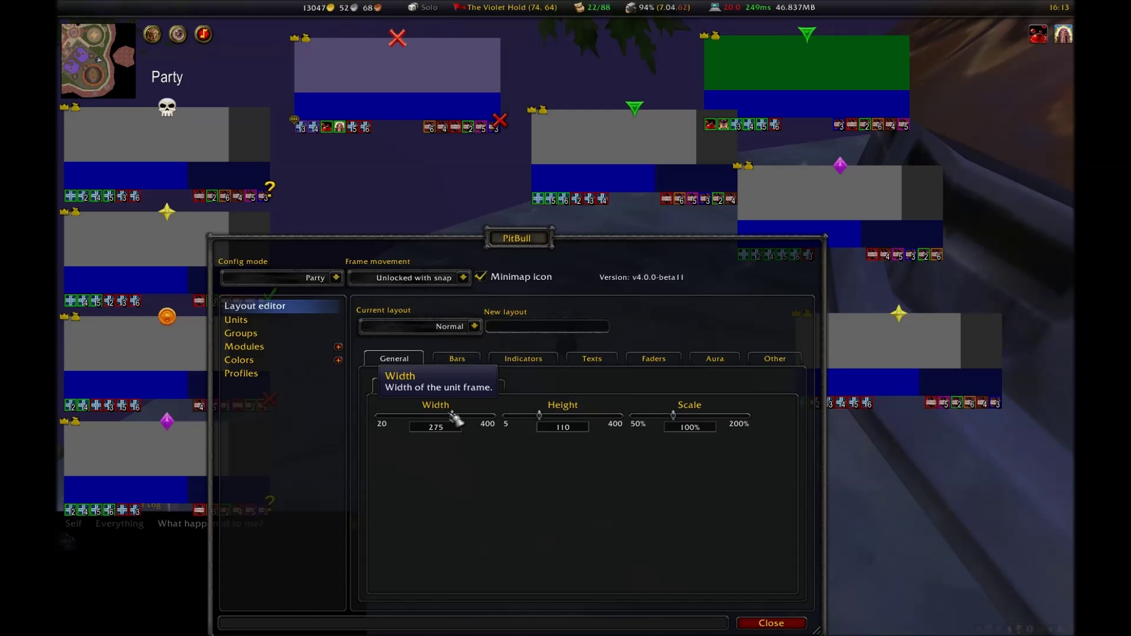
drag(453, 417, 434, 417)
drag(540, 418, 527, 423)
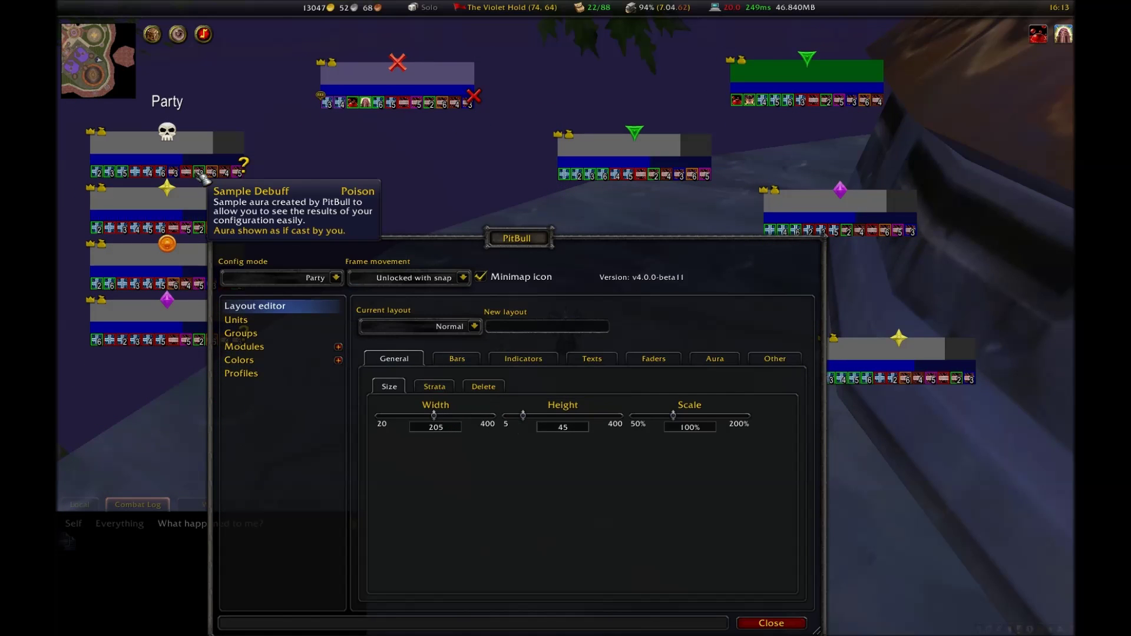
drag(203, 177, 179, 152)
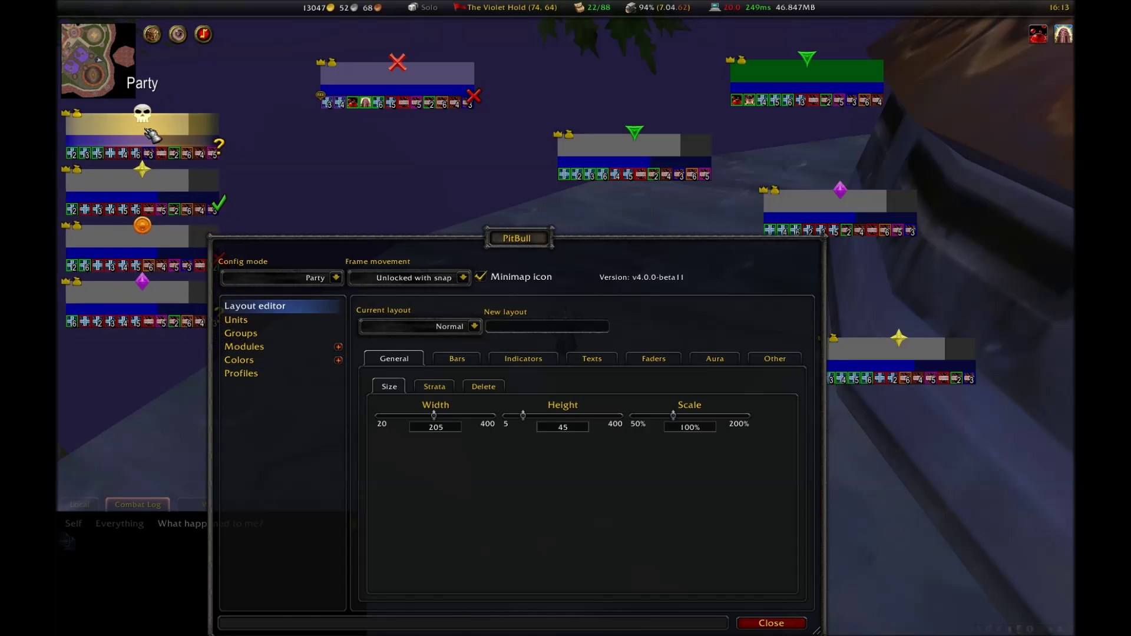
Choose the Lua:Reputation text of the Normal layout for editing
click(615, 360)
click(481, 396)
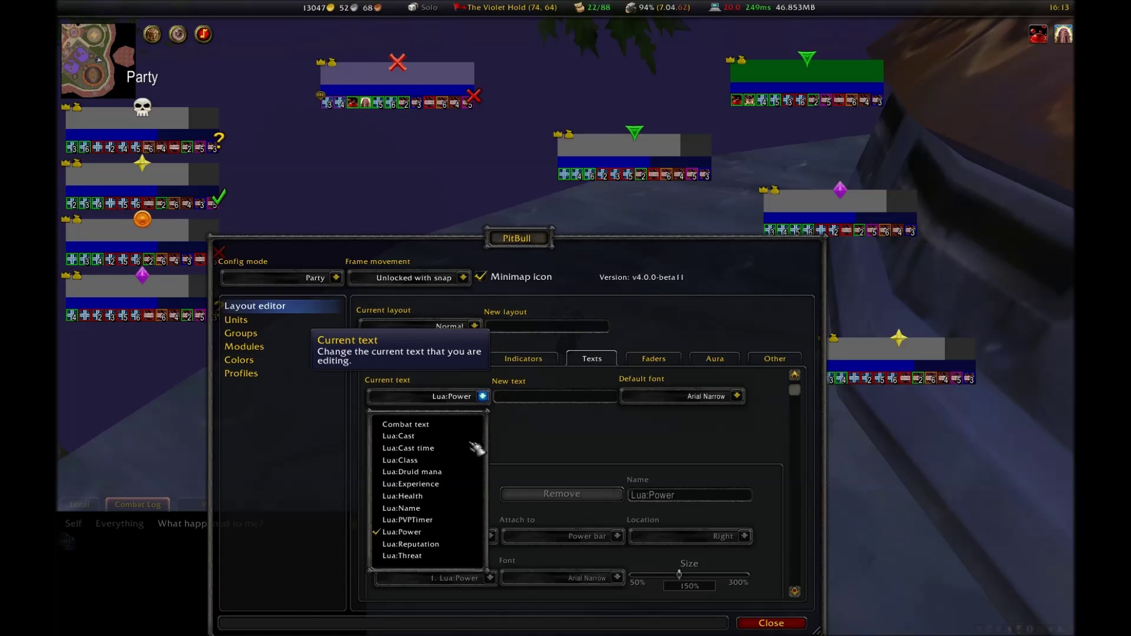
click(452, 545)
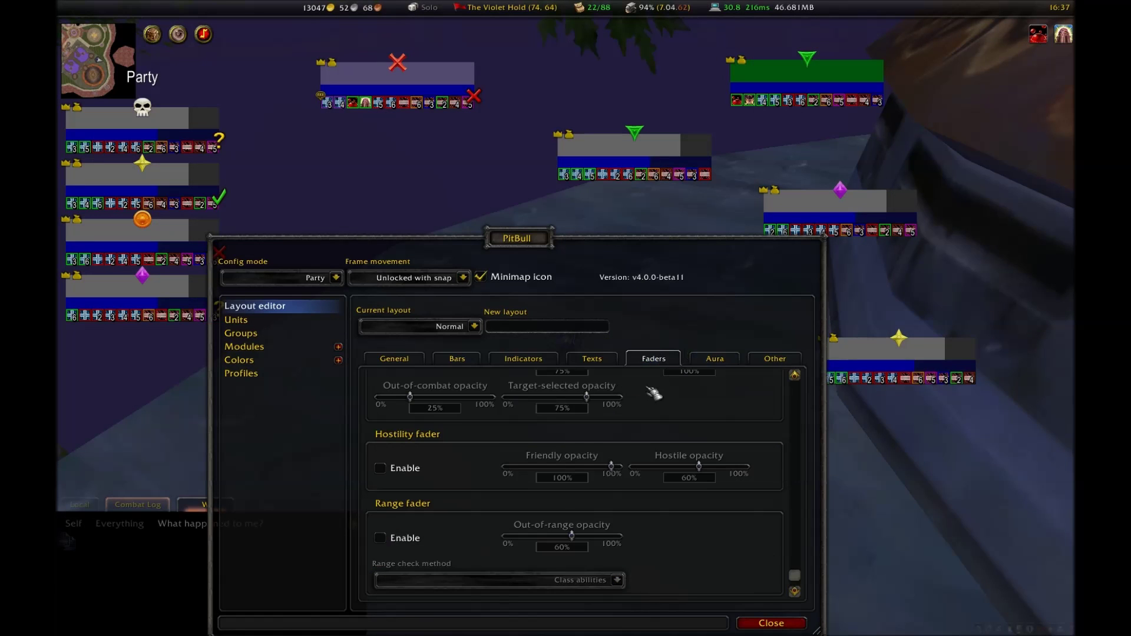
Switch the Combat, Hostility and Range faders of the Normal layout on and off again in turn
scroll(498, 414, up, 3)
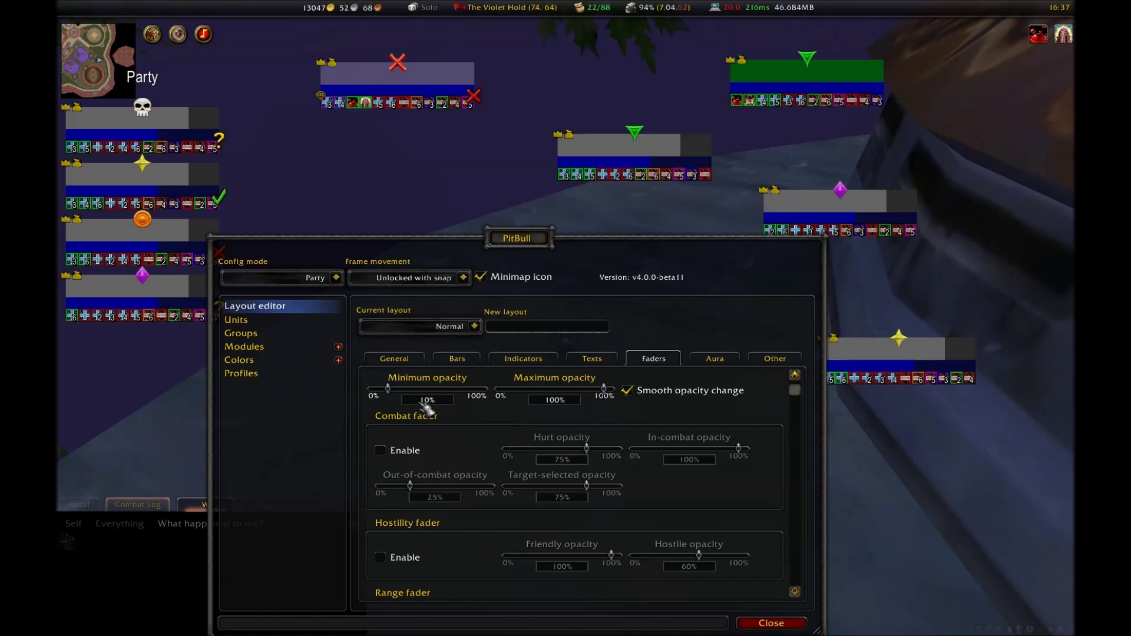
click(381, 452)
click(381, 452)
scroll(404, 466, down, 2)
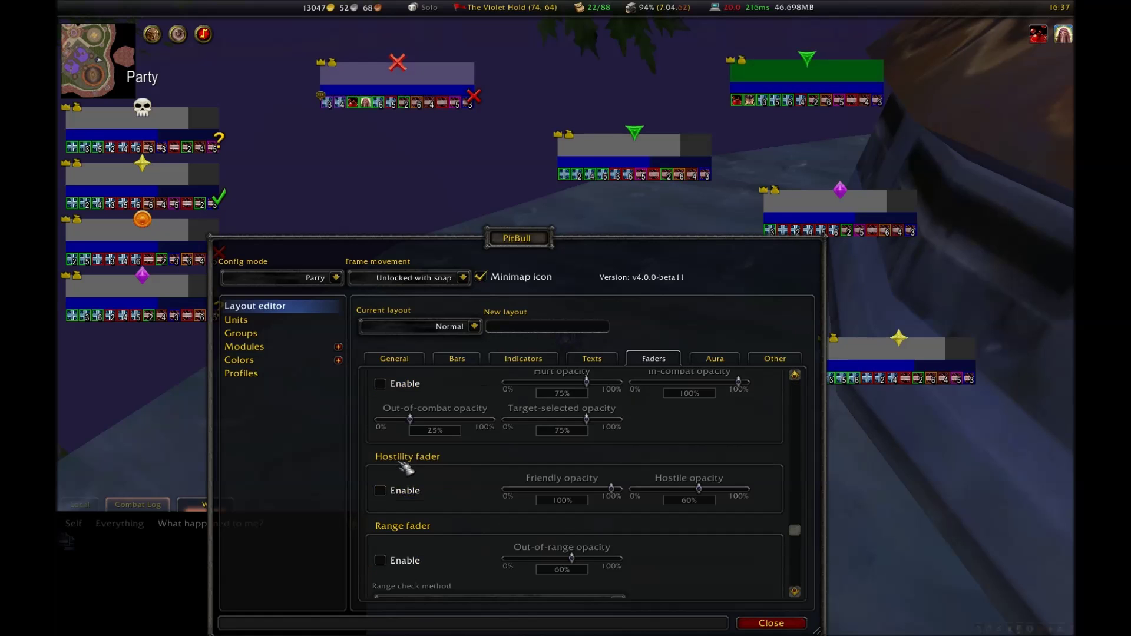
click(396, 496)
click(396, 497)
scroll(404, 498, down, 1)
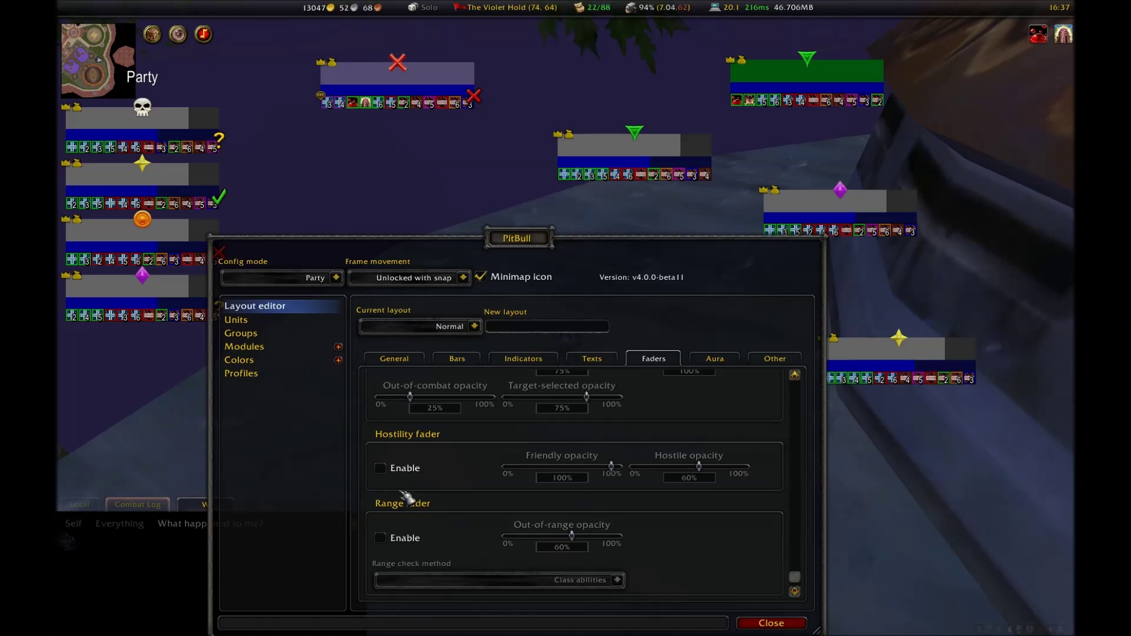
click(396, 533)
click(396, 533)
scroll(412, 519, up, 4)
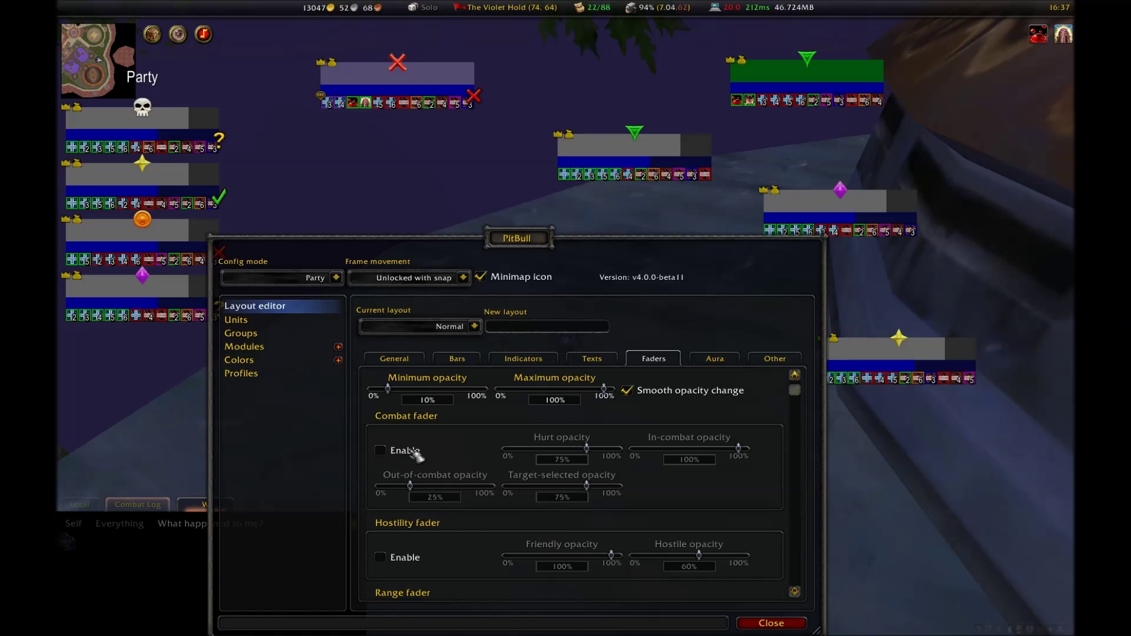
click(392, 451)
click(395, 452)
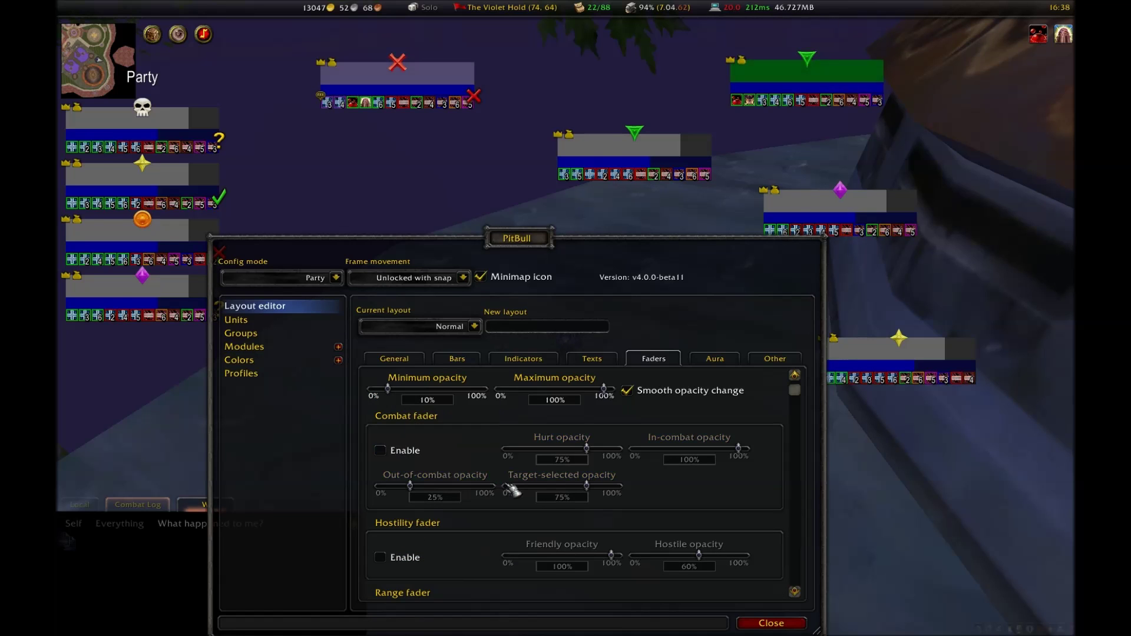
Enable the Normal layout's Range fader and look through its available range check methods
scroll(507, 501, down, 3)
click(392, 537)
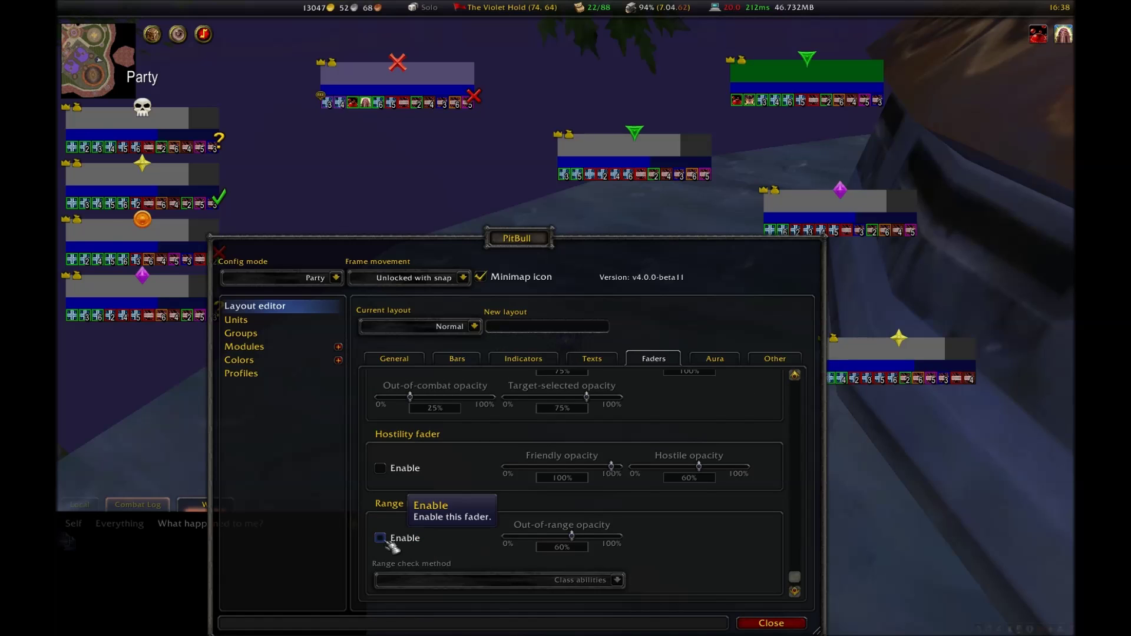
click(617, 579)
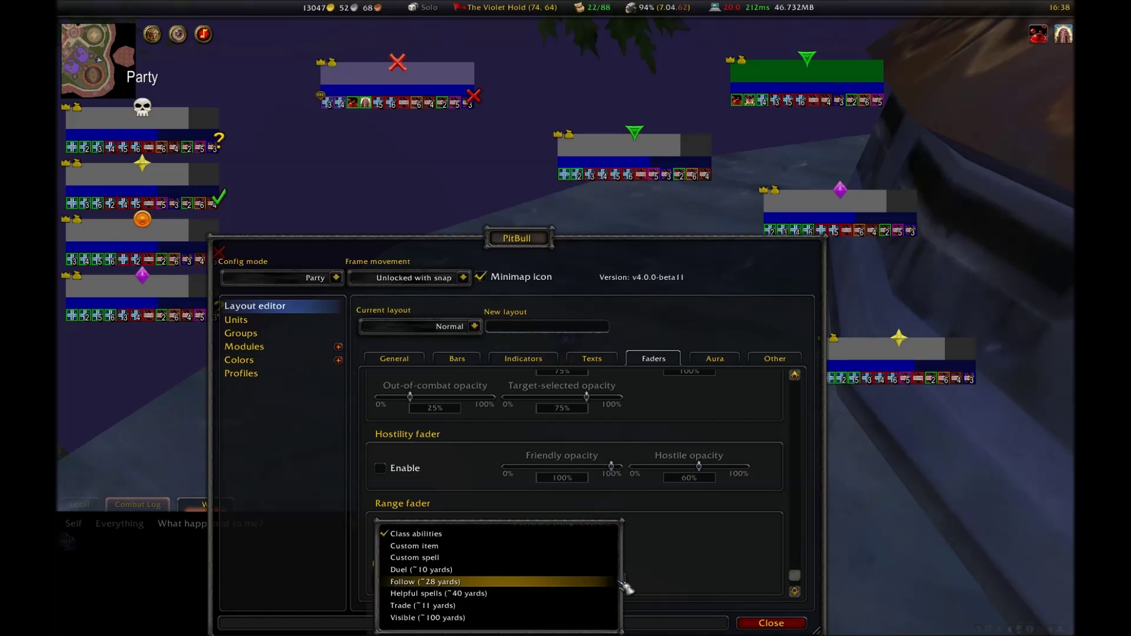
click(720, 570)
click(626, 583)
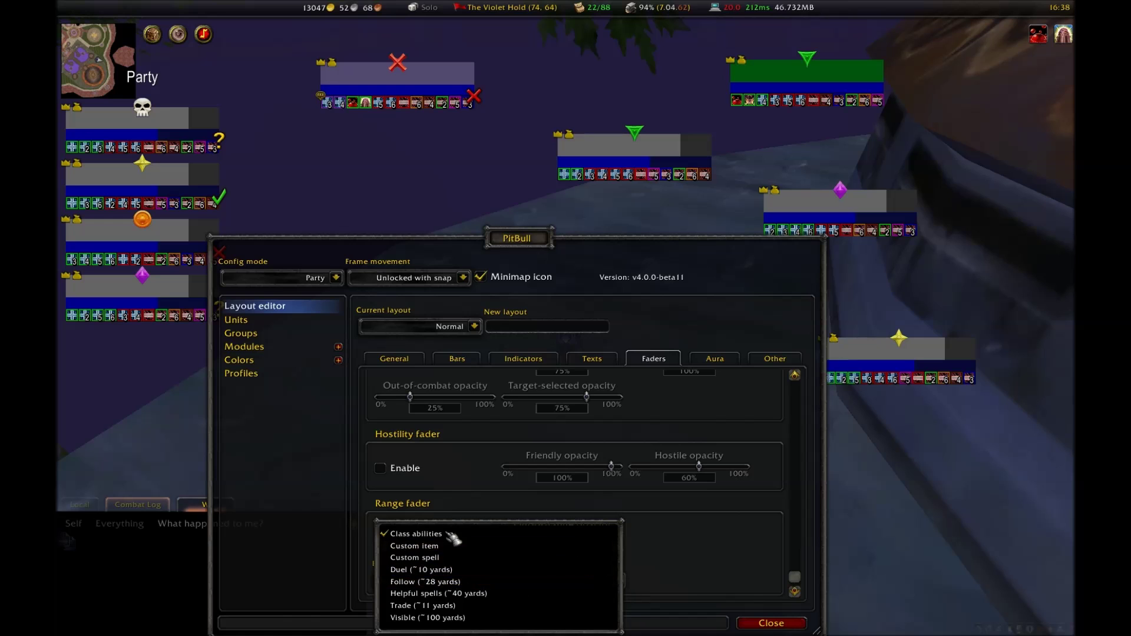
drag(530, 238, 554, 142)
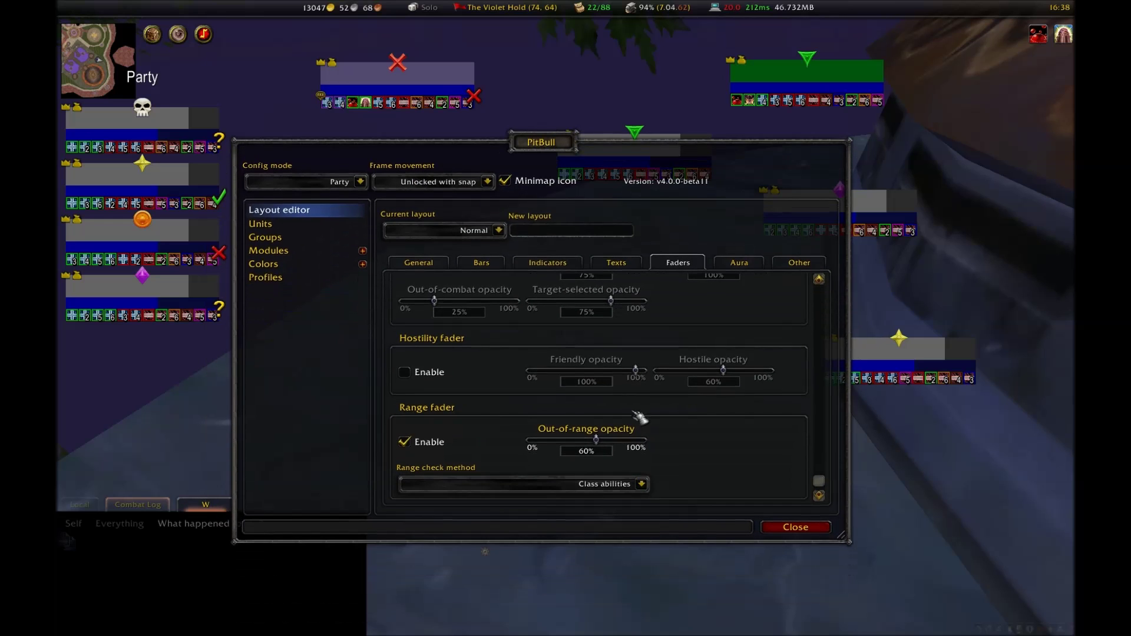
click(642, 484)
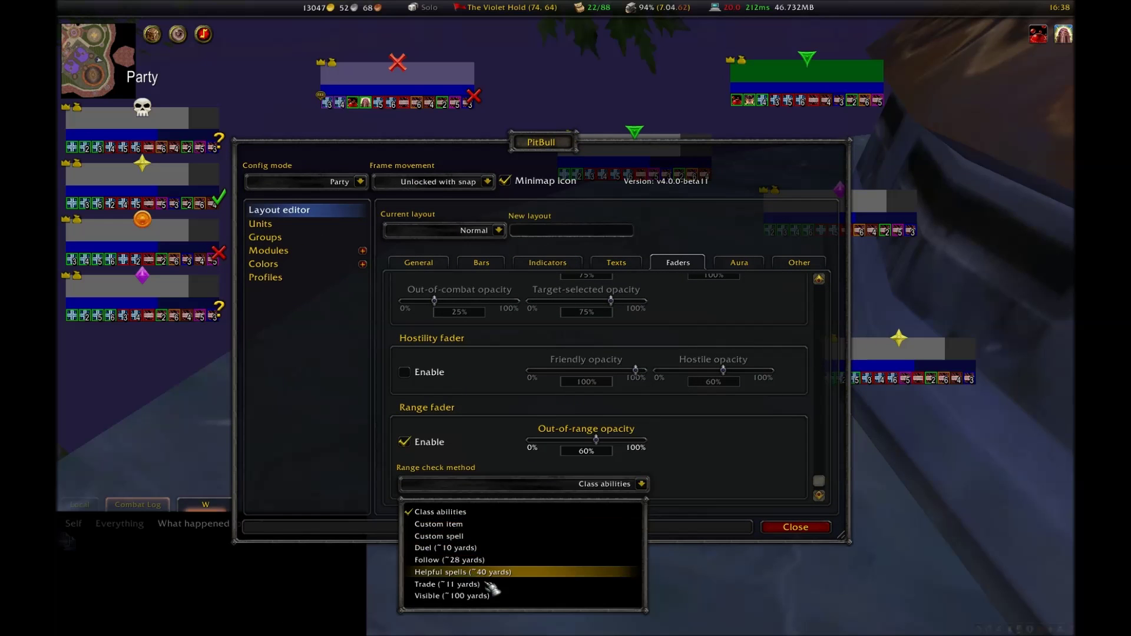
click(643, 487)
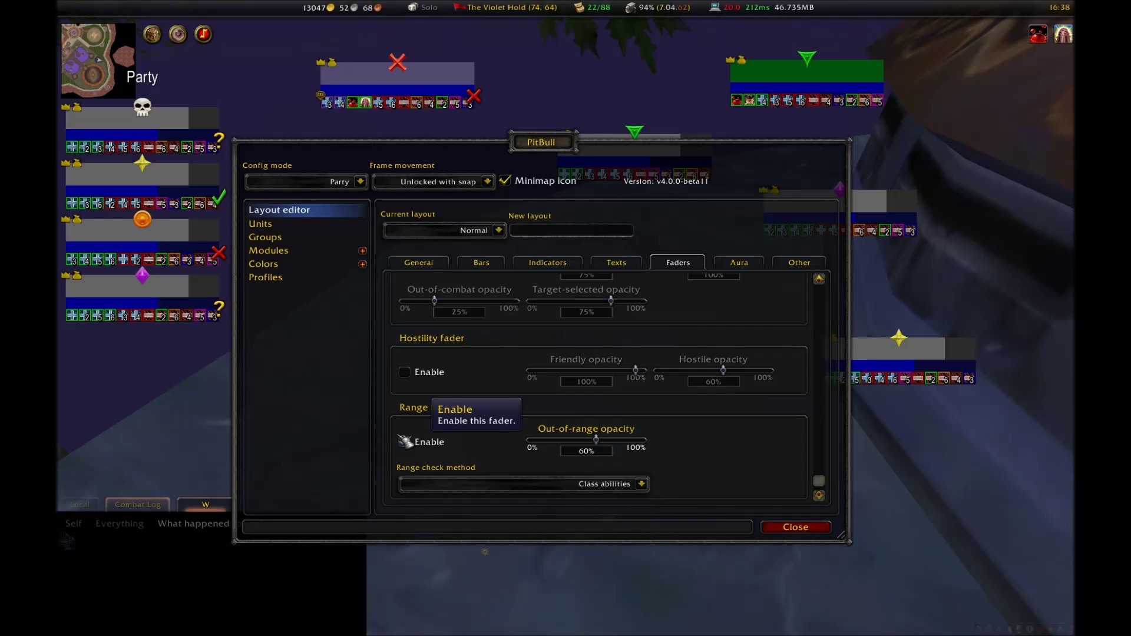
scroll(436, 412, up, 3)
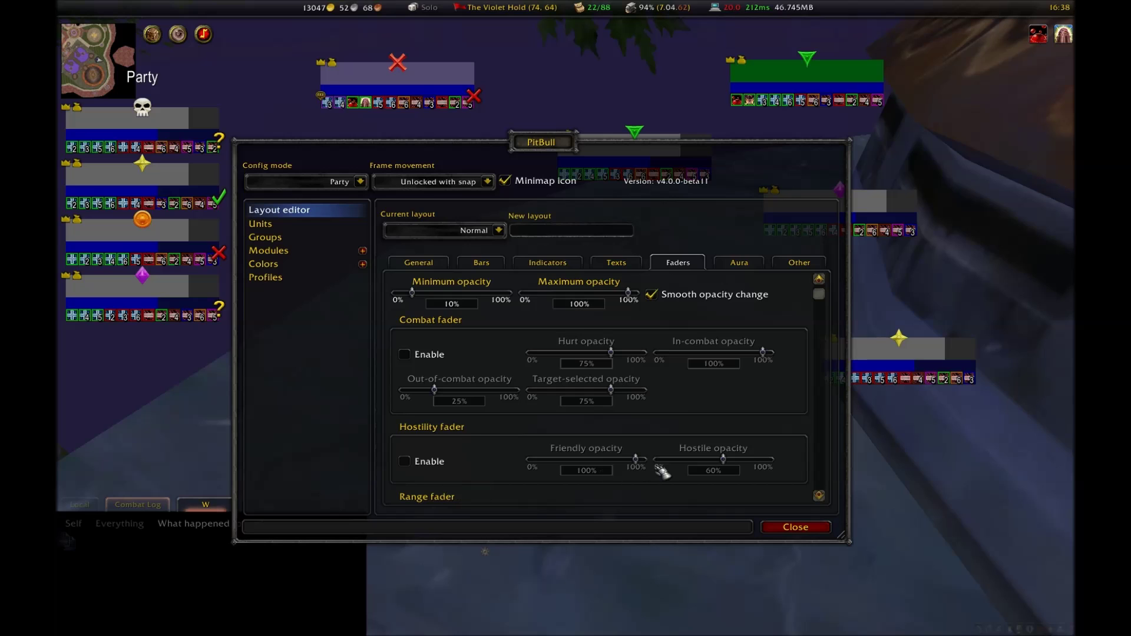
Show the Normal layout's aura settings and switch auras off and on again
click(756, 264)
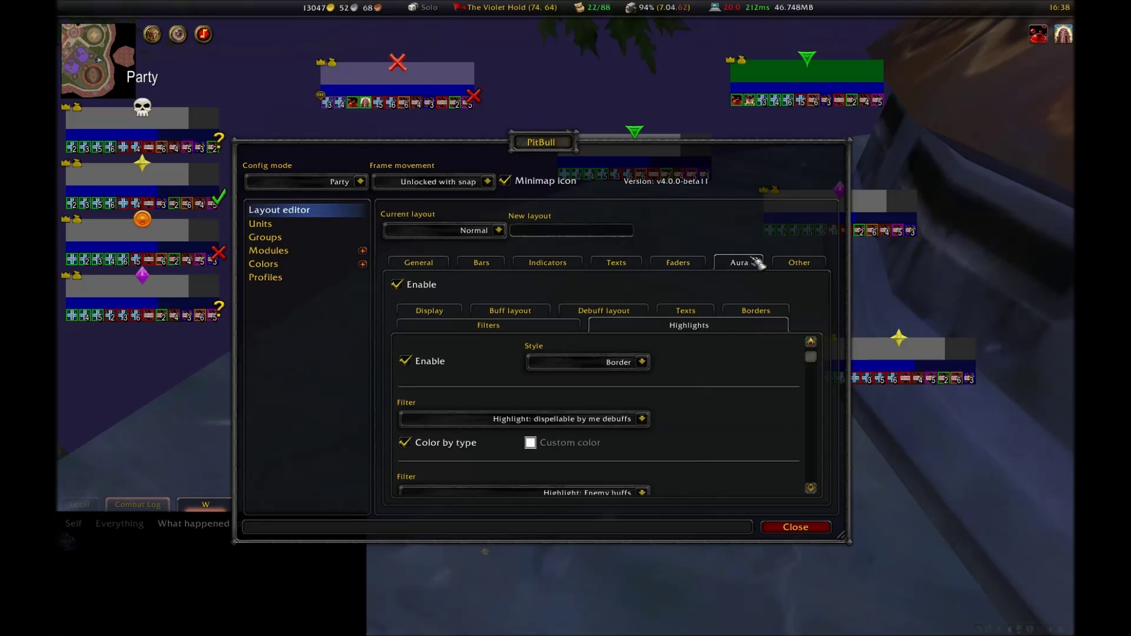
click(401, 287)
click(400, 286)
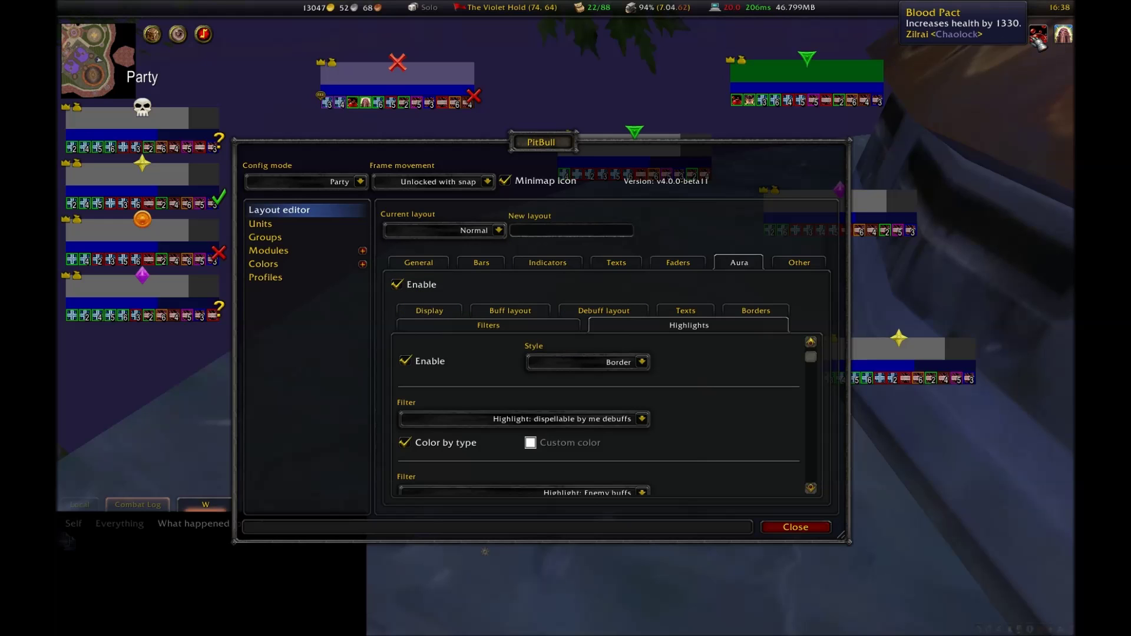
Move the PitBull window lower to uncover the frames and bring up the Satrina Buff Frames options with the chat command /sbf options
drag(548, 143, 575, 343)
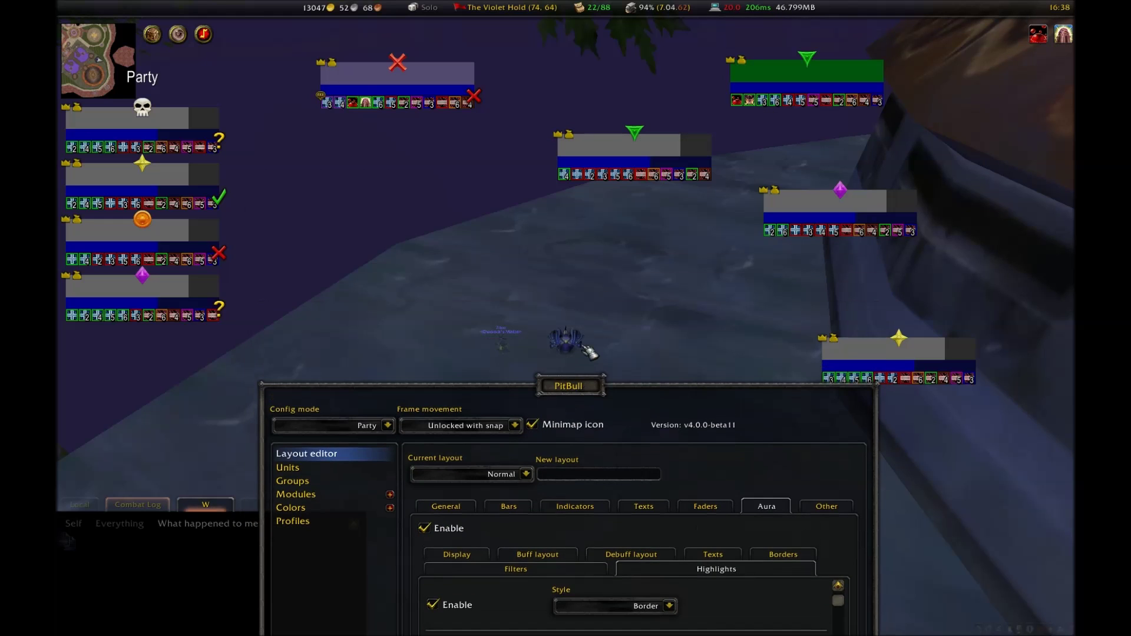
key(Return)
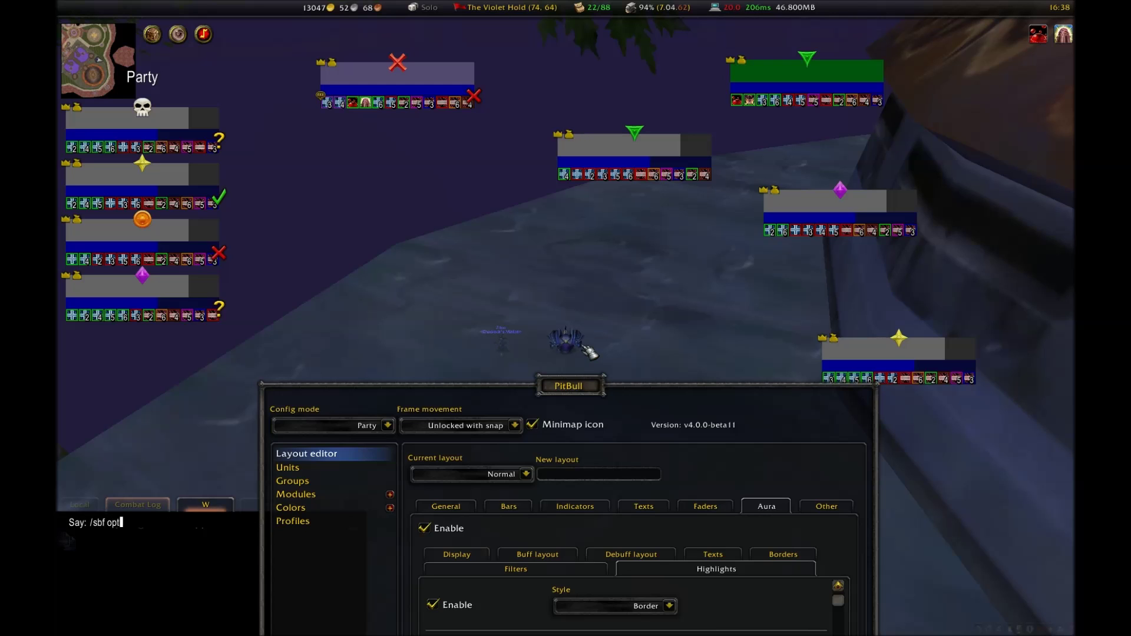
text(/sbf options)
key(Return)
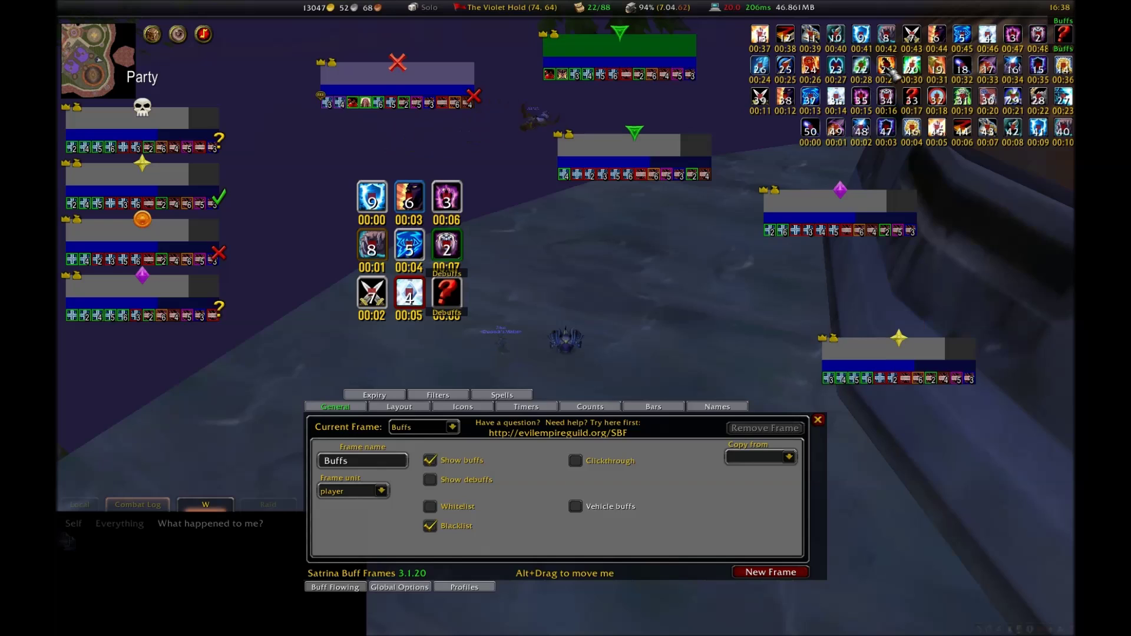
text(/sbf o)
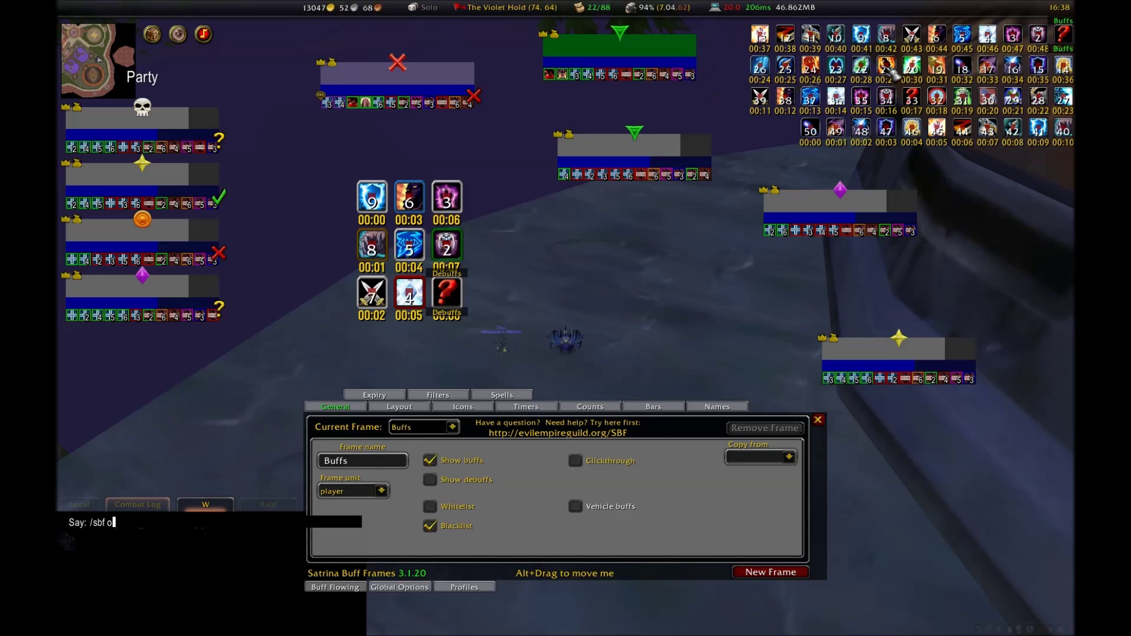
Run the /sbf option command, and close the Satrina Buff Frames options window
text(ption)
key(Return)
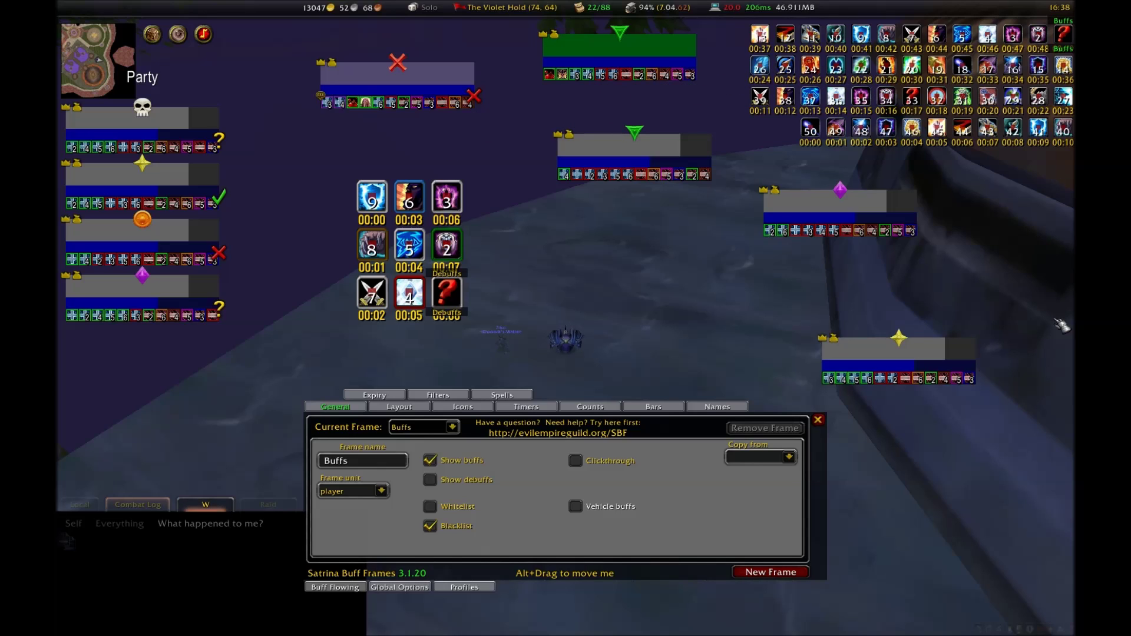
click(818, 419)
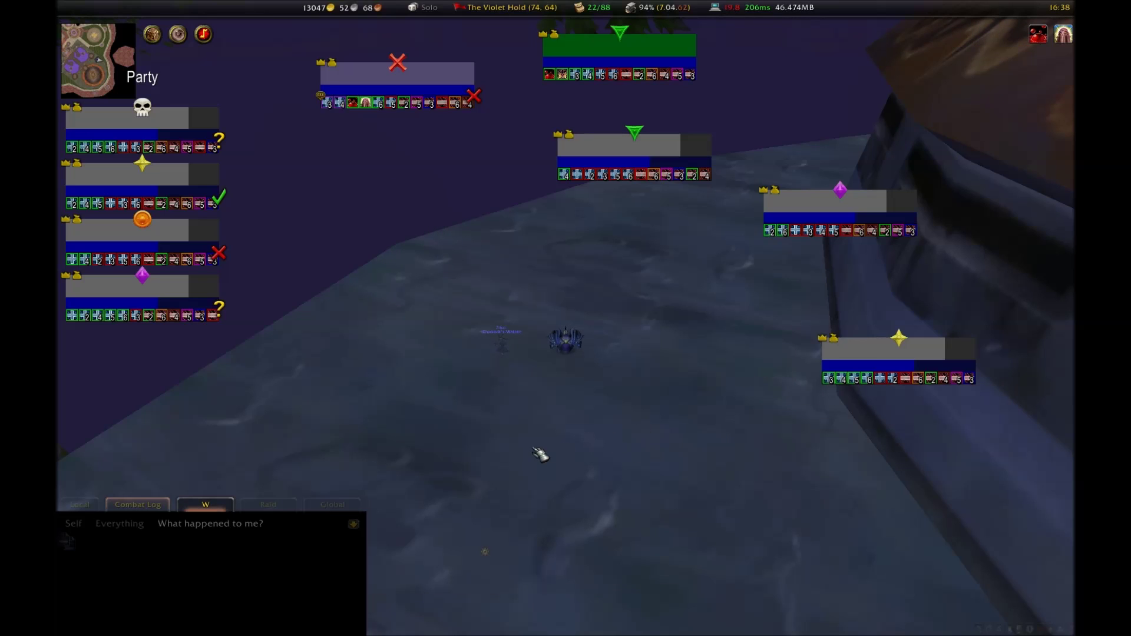
Open the PitBull configuration with /pb and disable the Aura module for the Normal layout
text(/pb)
key(Return)
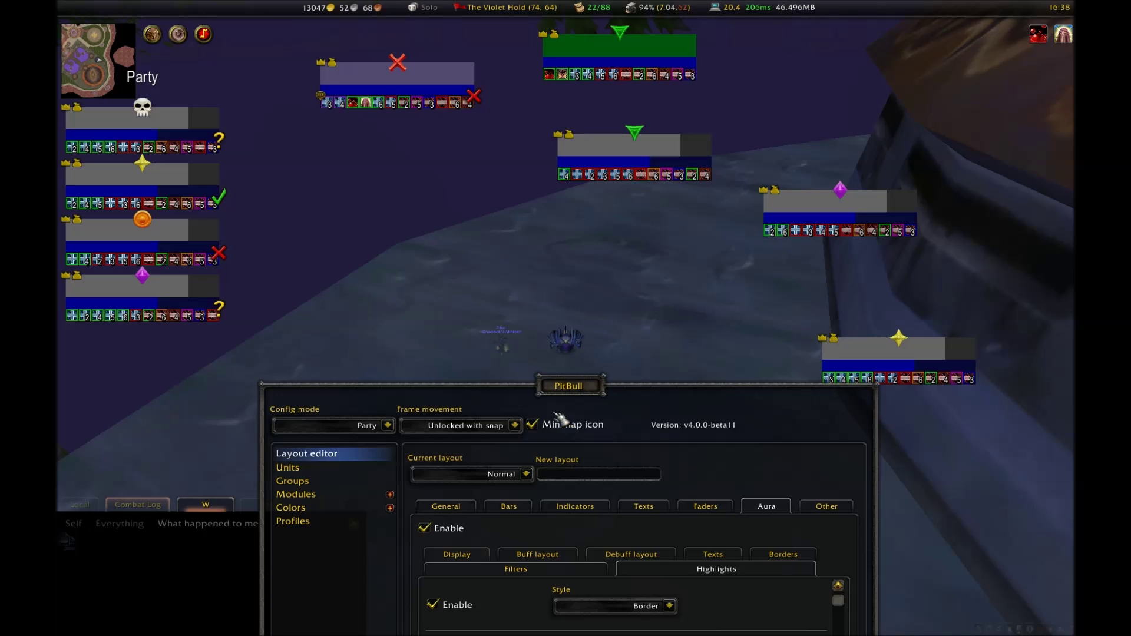
drag(569, 385, 527, 164)
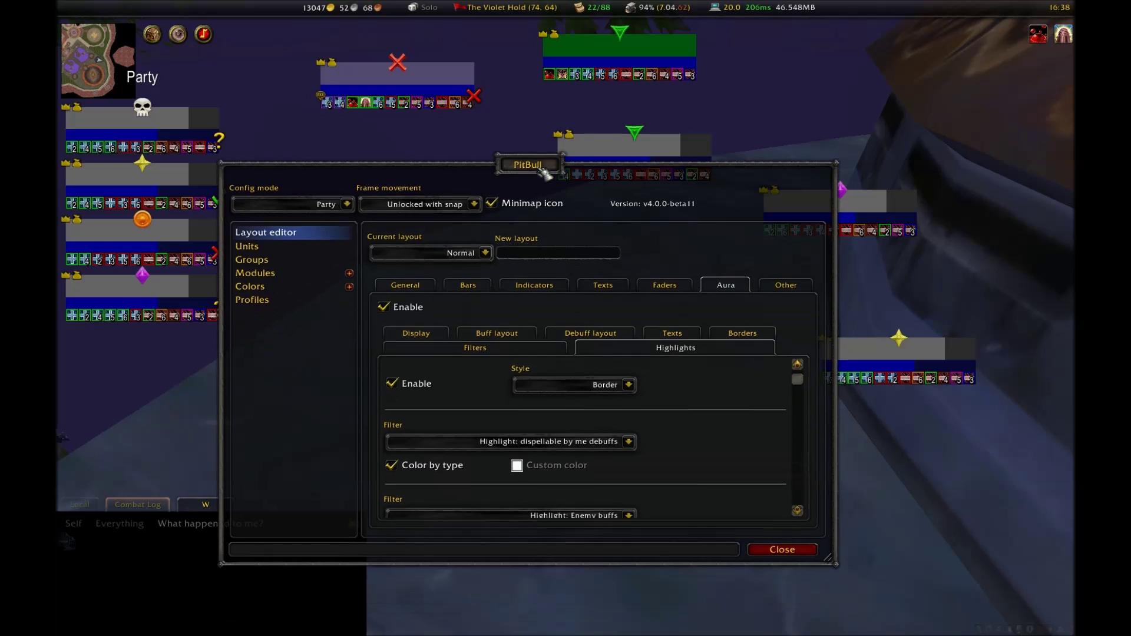
click(383, 306)
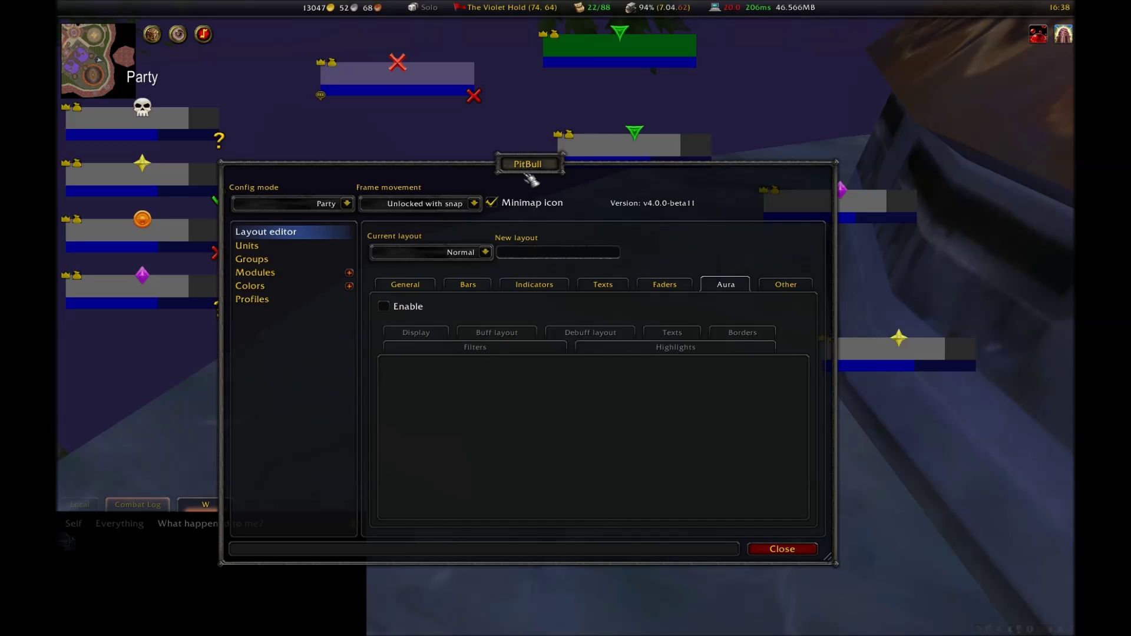
drag(529, 166, 540, 285)
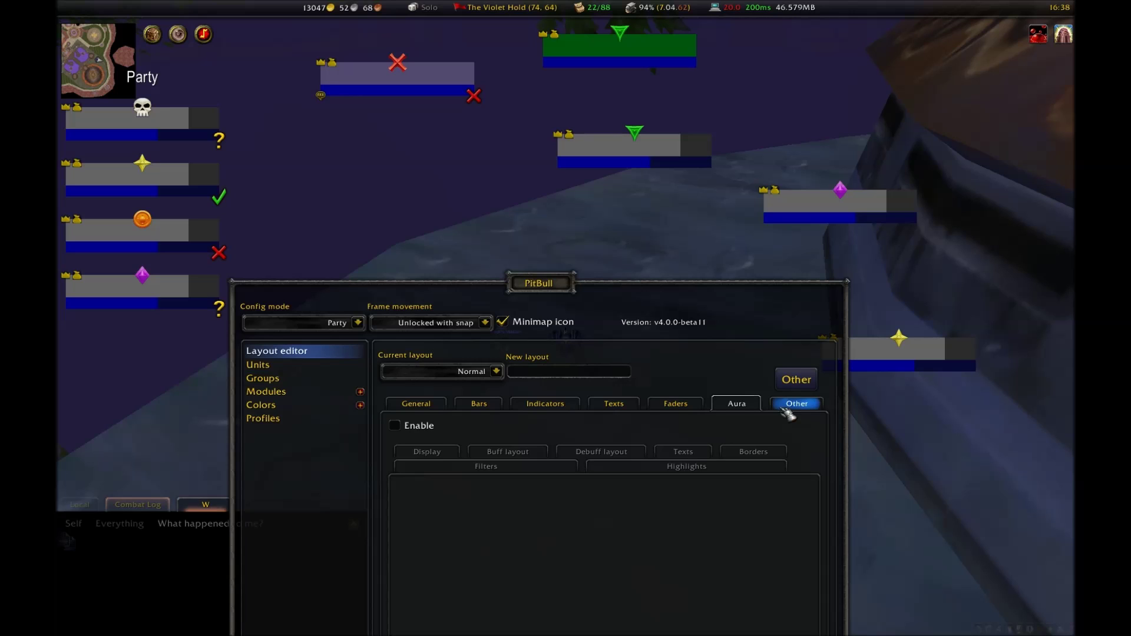
Review the Normal layout's Aggro module and set the Background module's color to bright magenta
click(789, 407)
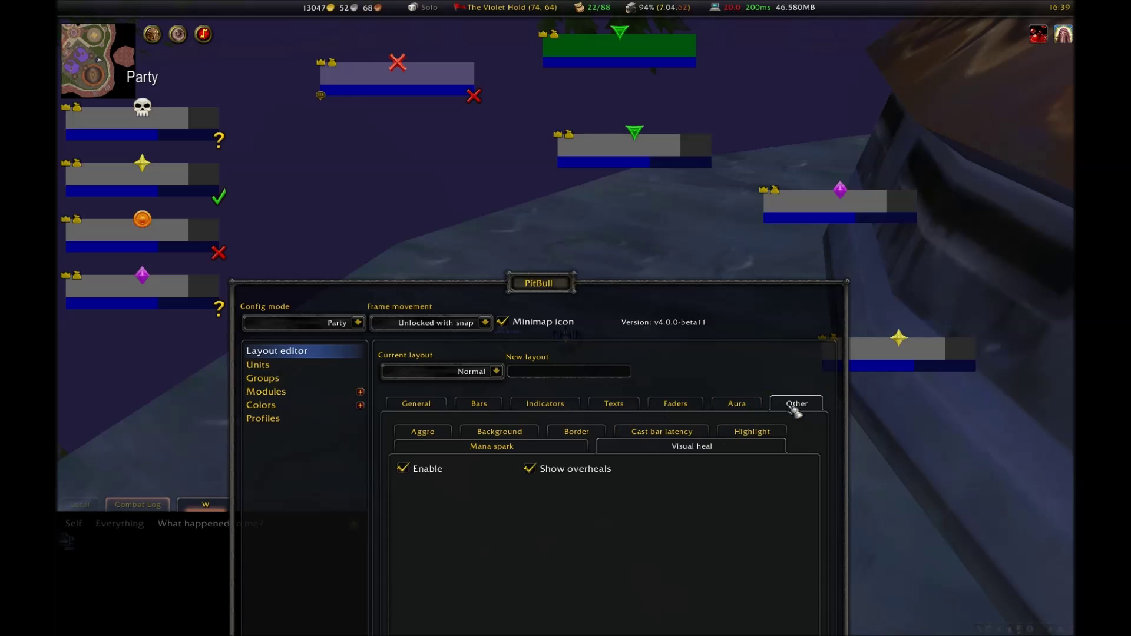
click(421, 434)
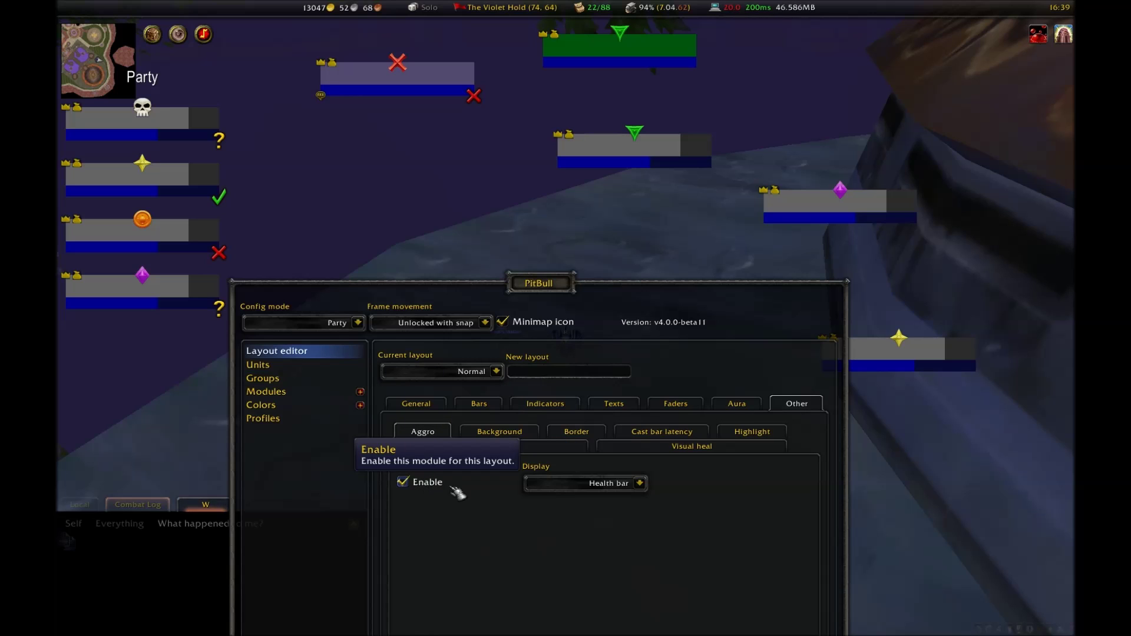
click(505, 433)
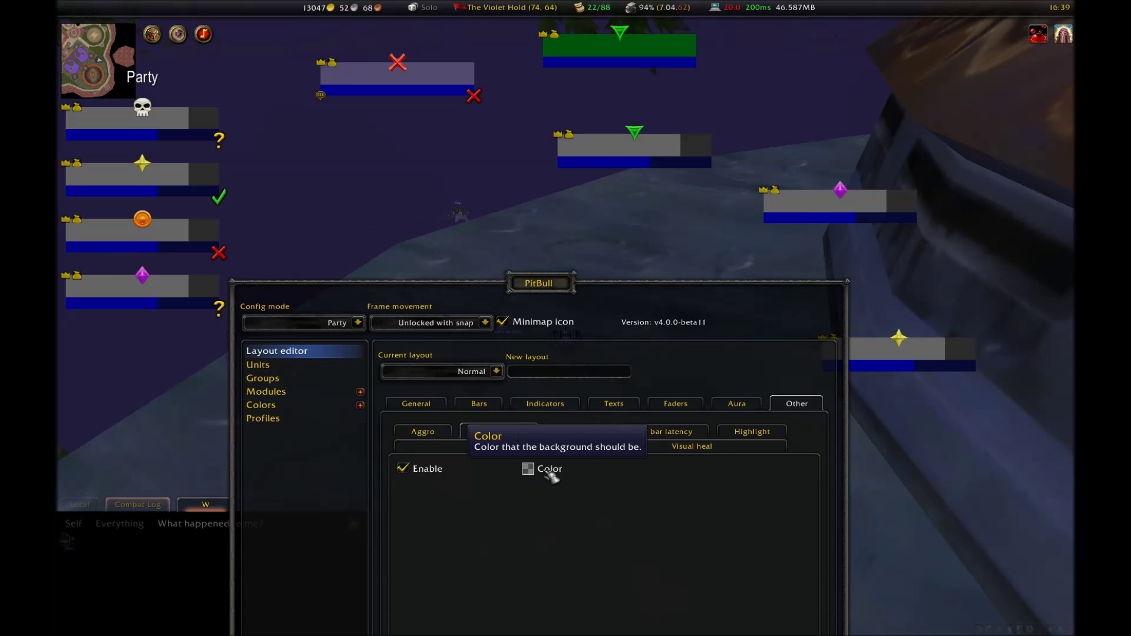
click(515, 470)
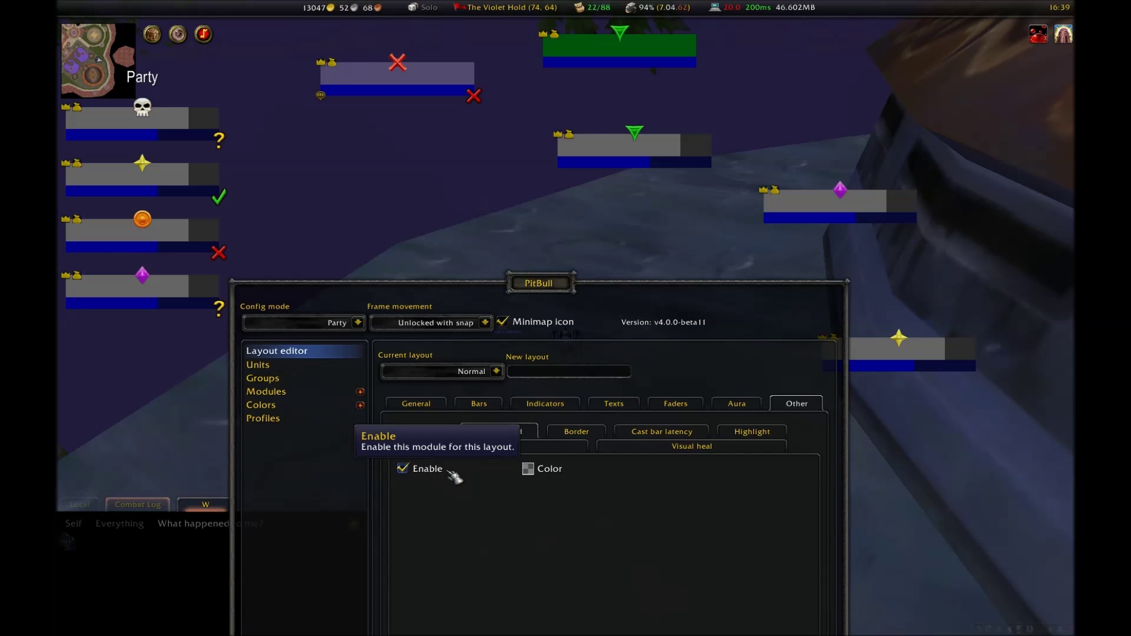
click(527, 469)
click(466, 270)
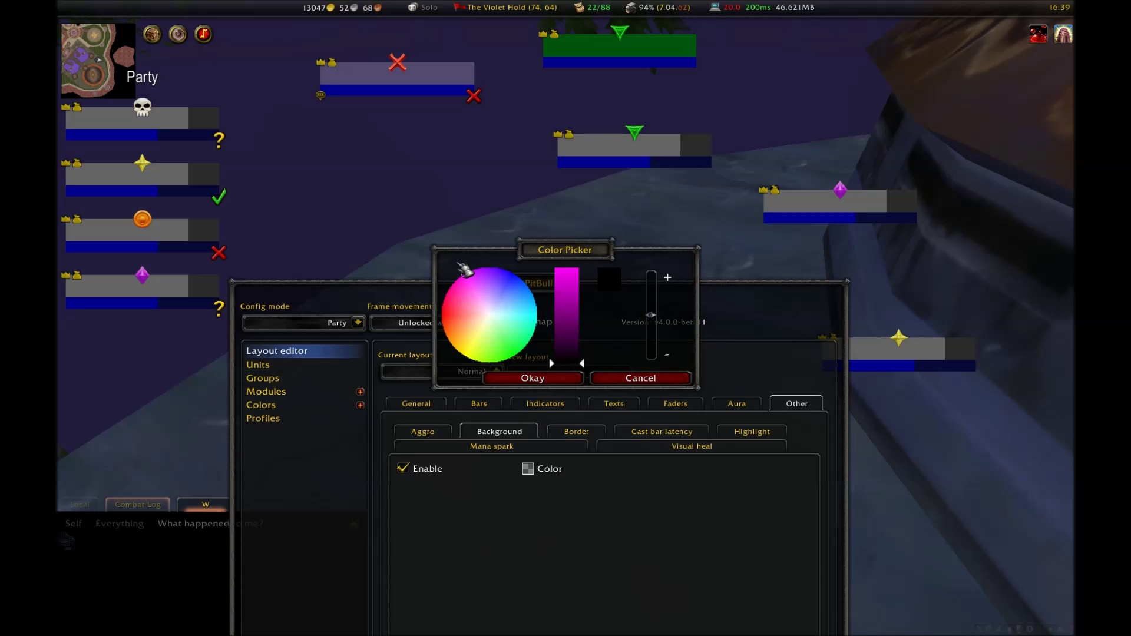
click(566, 287)
click(551, 380)
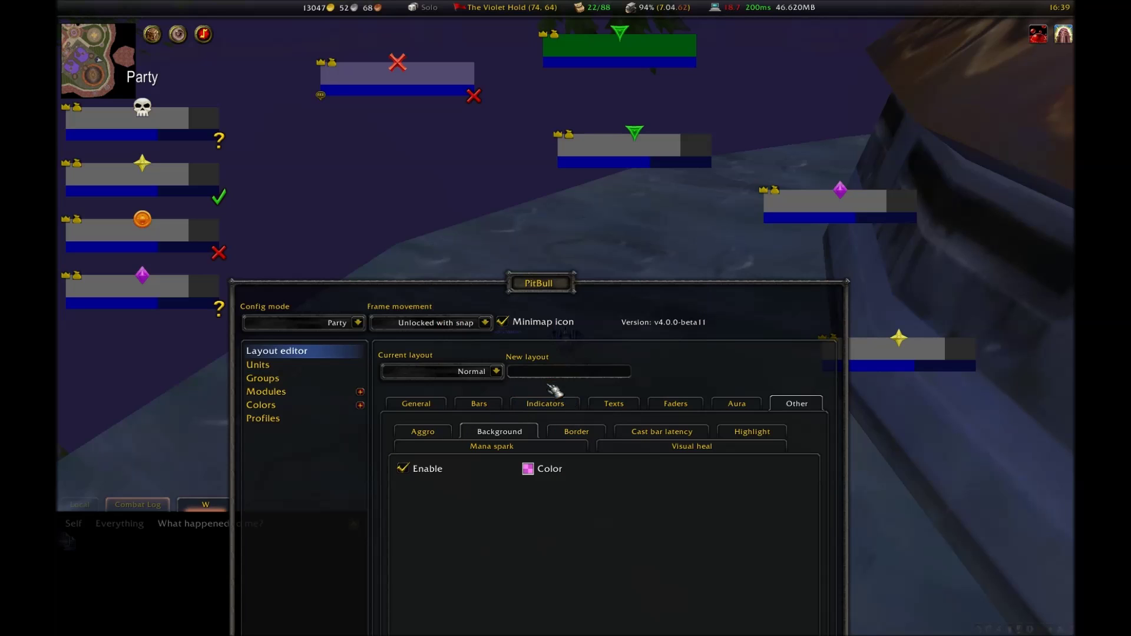
Review the Normal layout's border size, padding and texture options, and disable the Border module
click(566, 432)
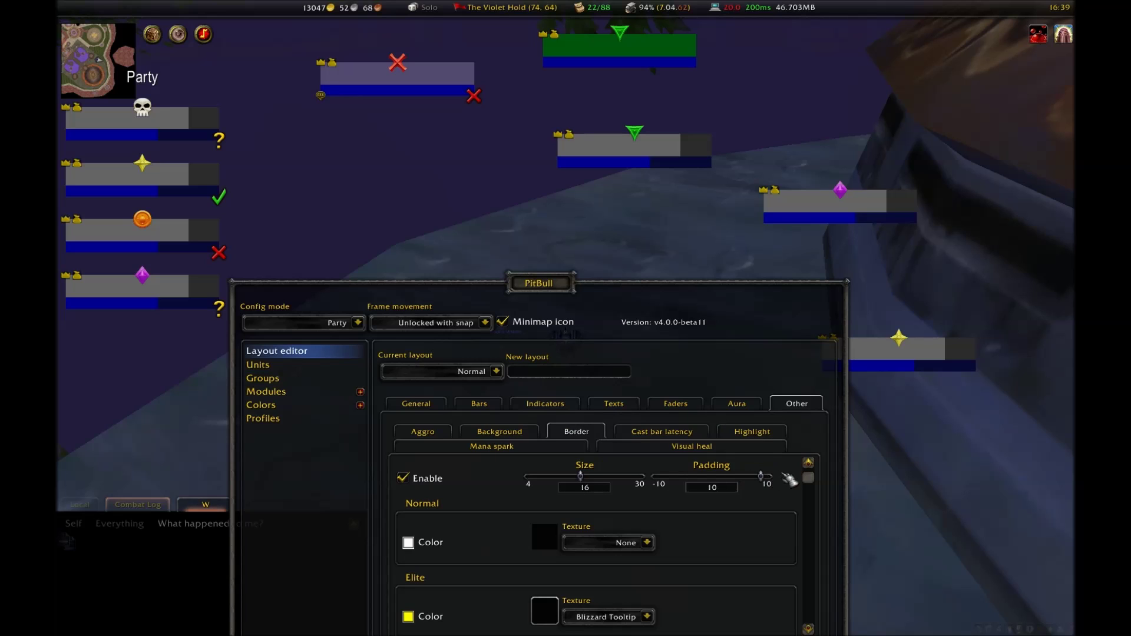
click(677, 476)
drag(683, 481, 763, 480)
click(636, 477)
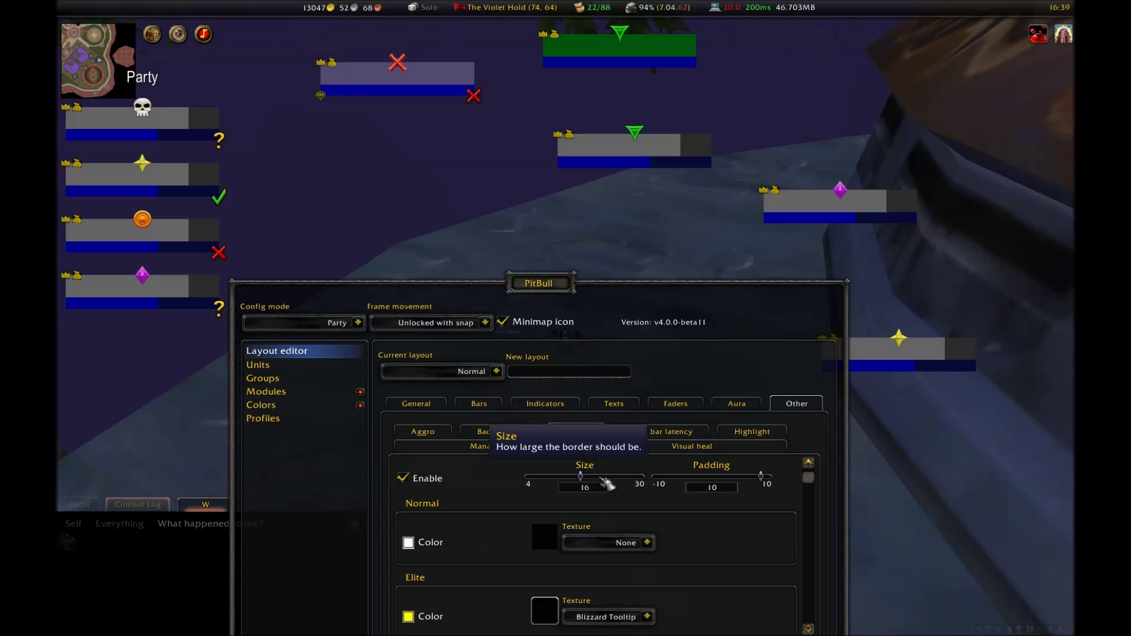
click(655, 435)
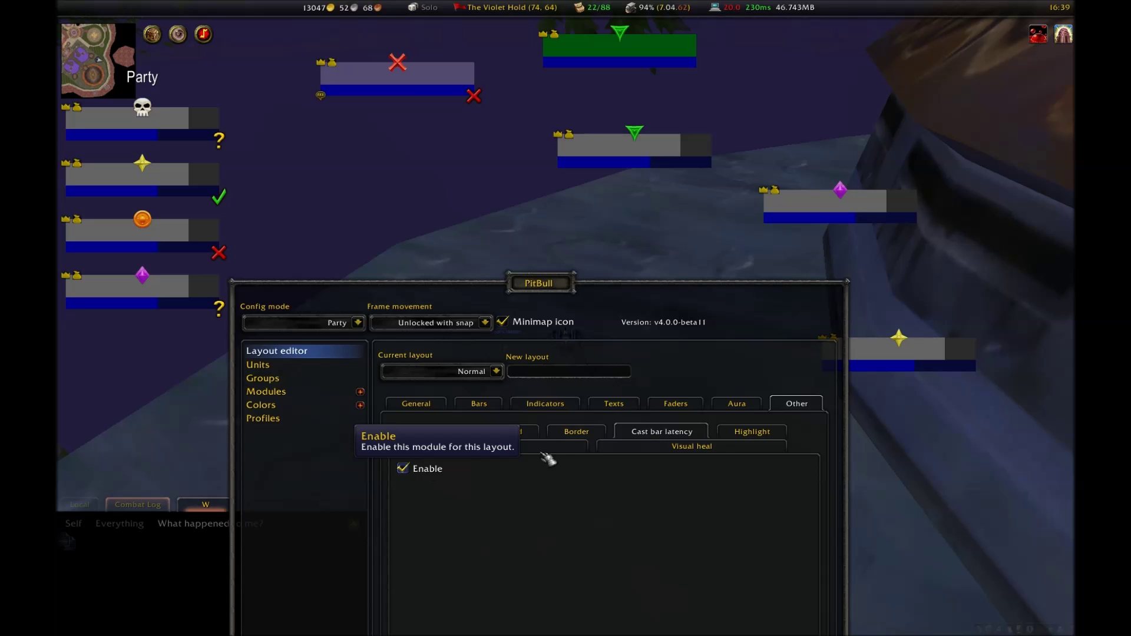
click(580, 433)
scroll(616, 483, down, 5)
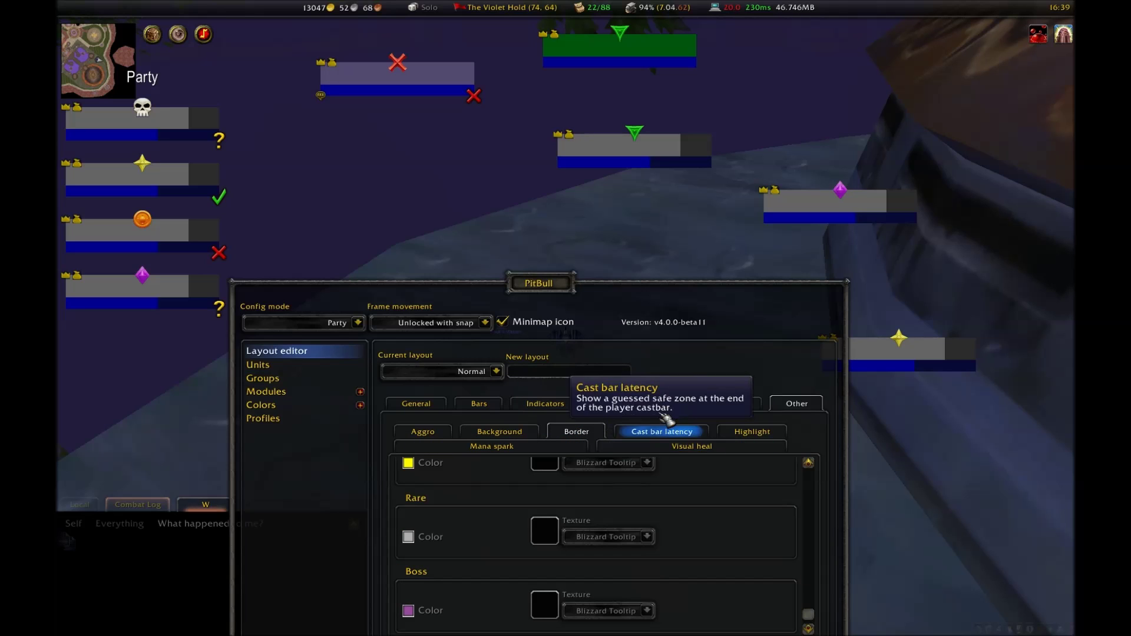
Disable the Cast bar latency module for the Normal layout
click(655, 432)
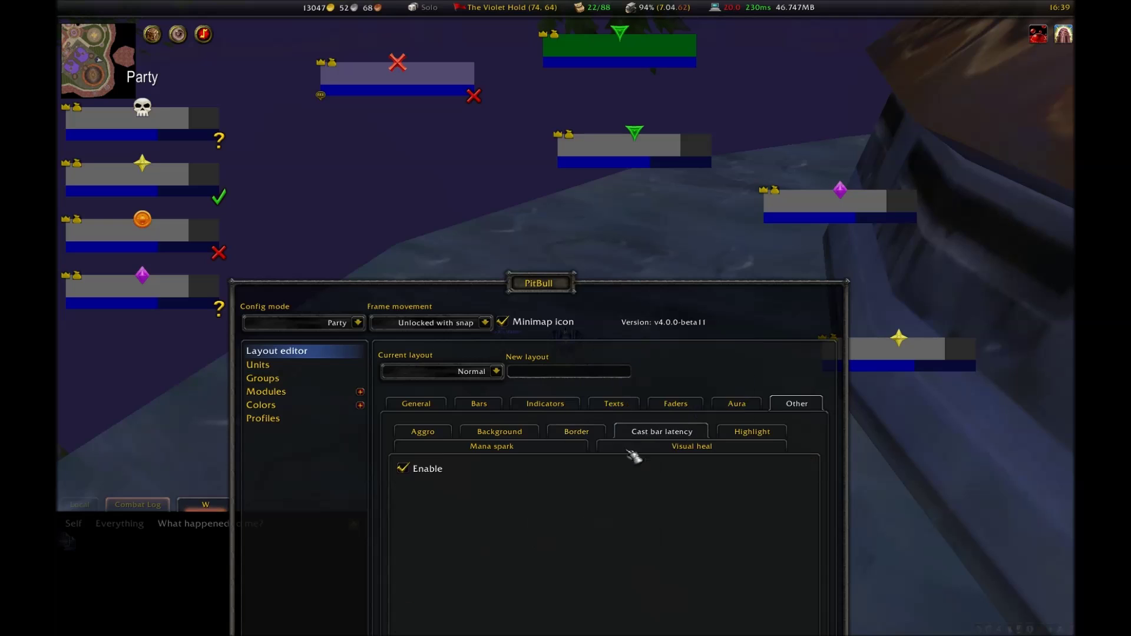
click(422, 472)
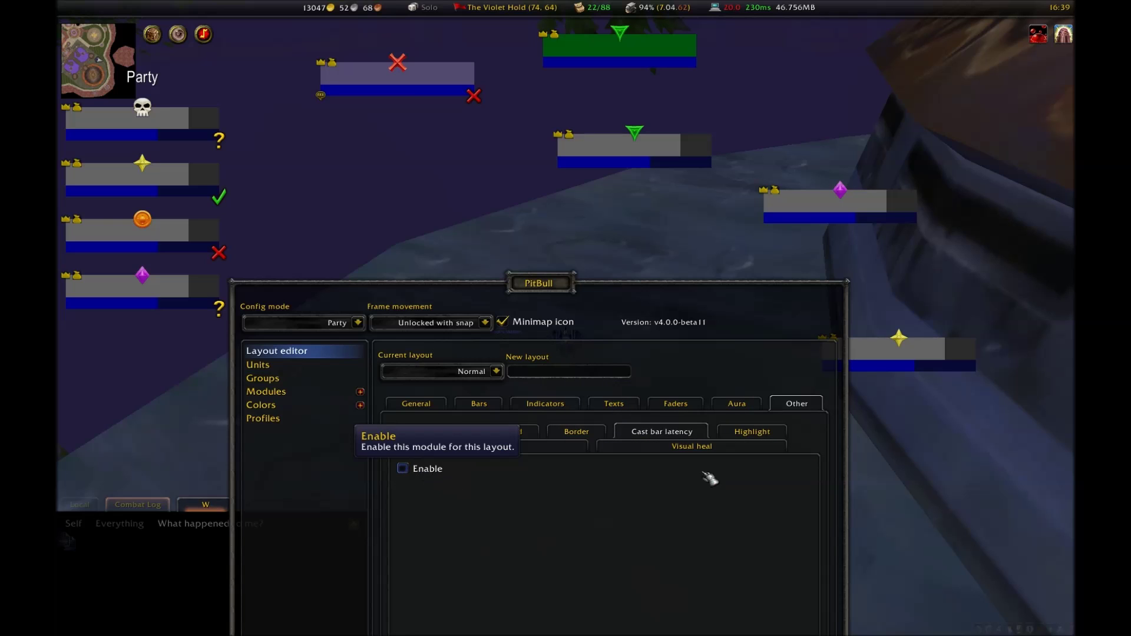
Examine the Highlight, Mana spark and Visual heal module settings of the Normal layout
click(771, 435)
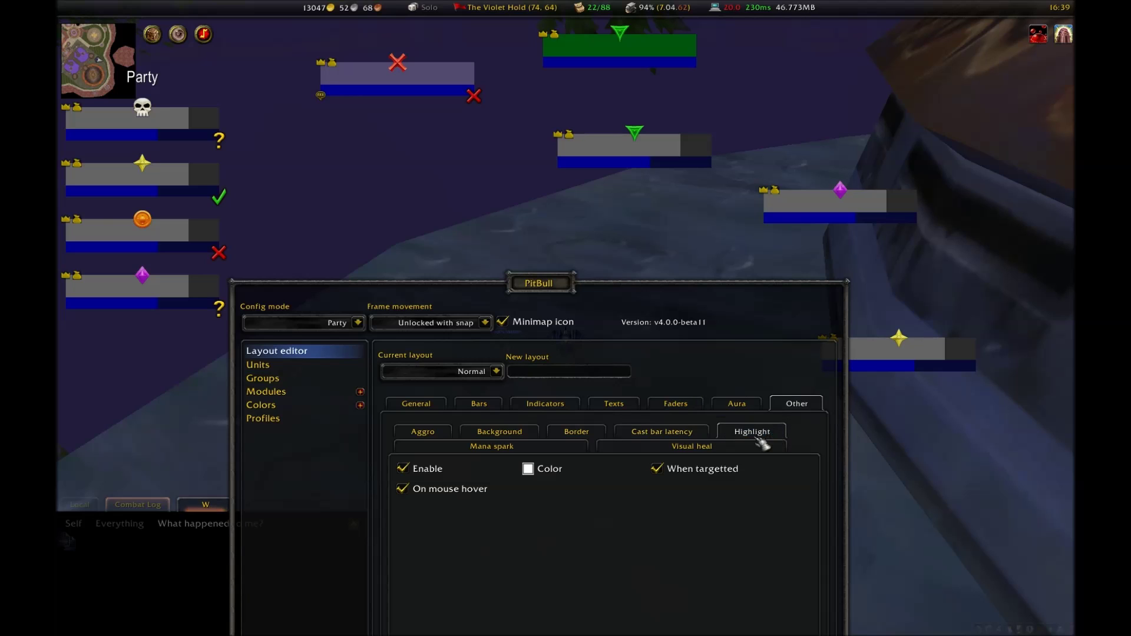
click(418, 469)
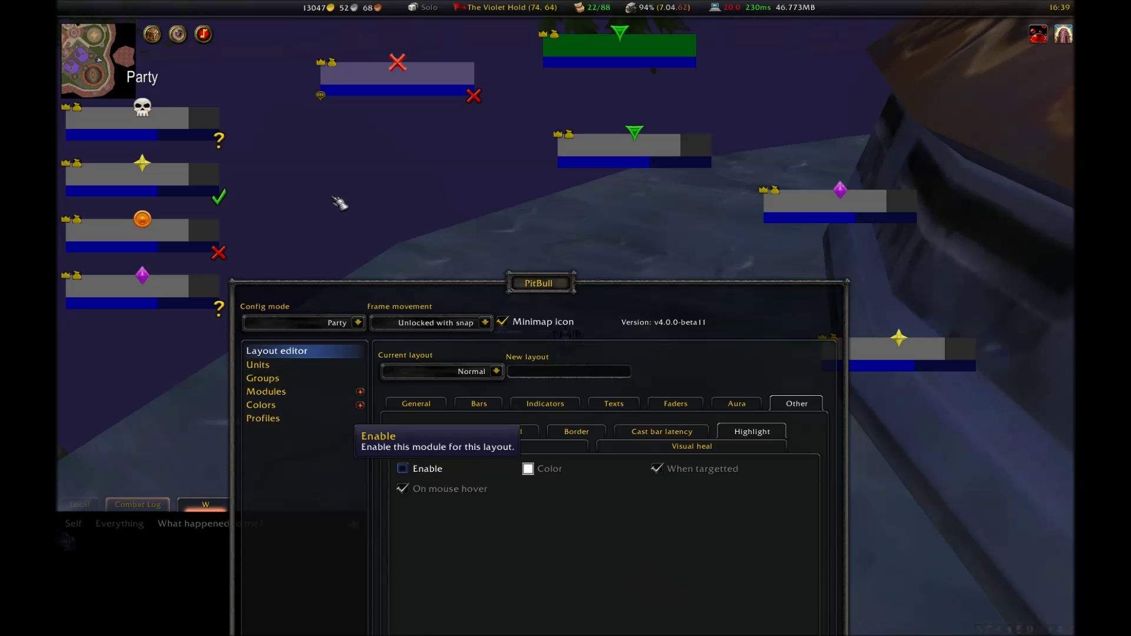
click(403, 468)
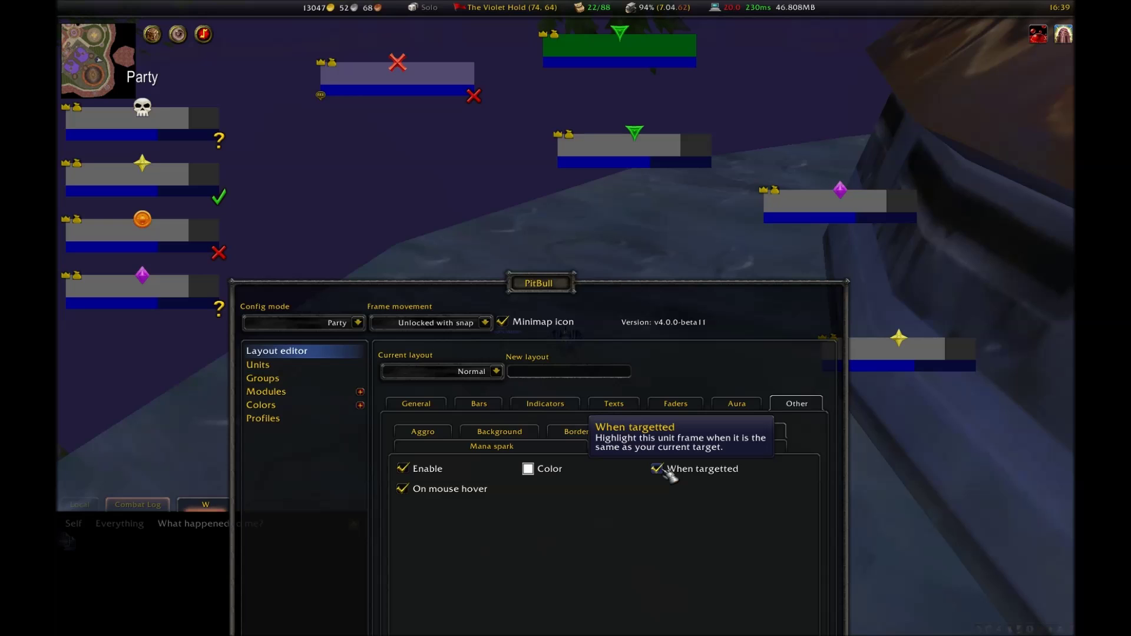
click(531, 447)
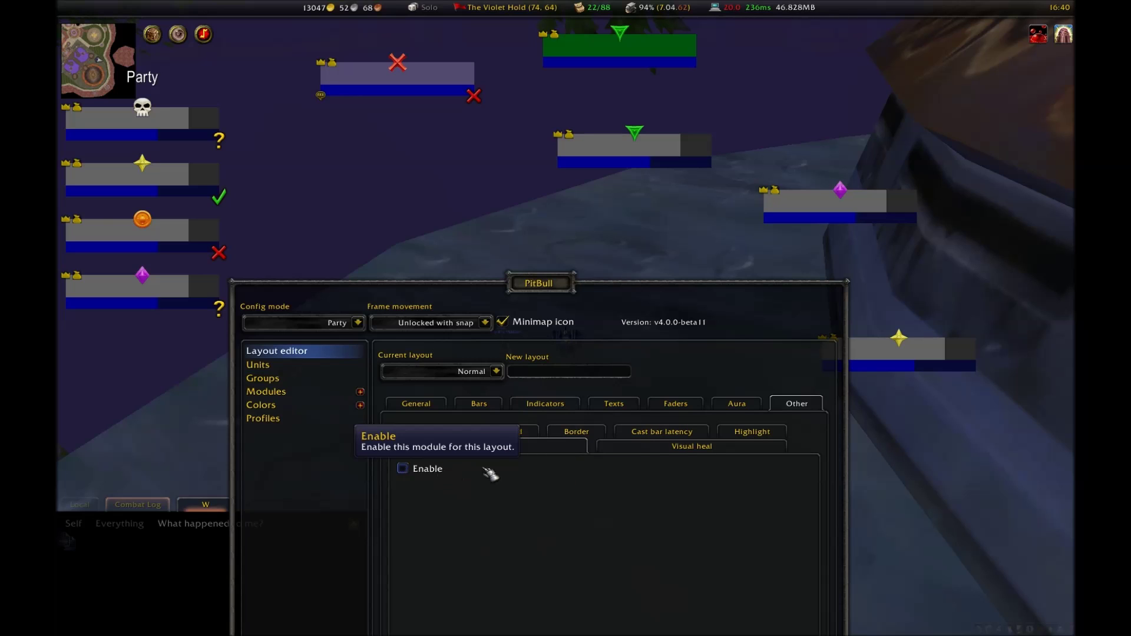
click(704, 447)
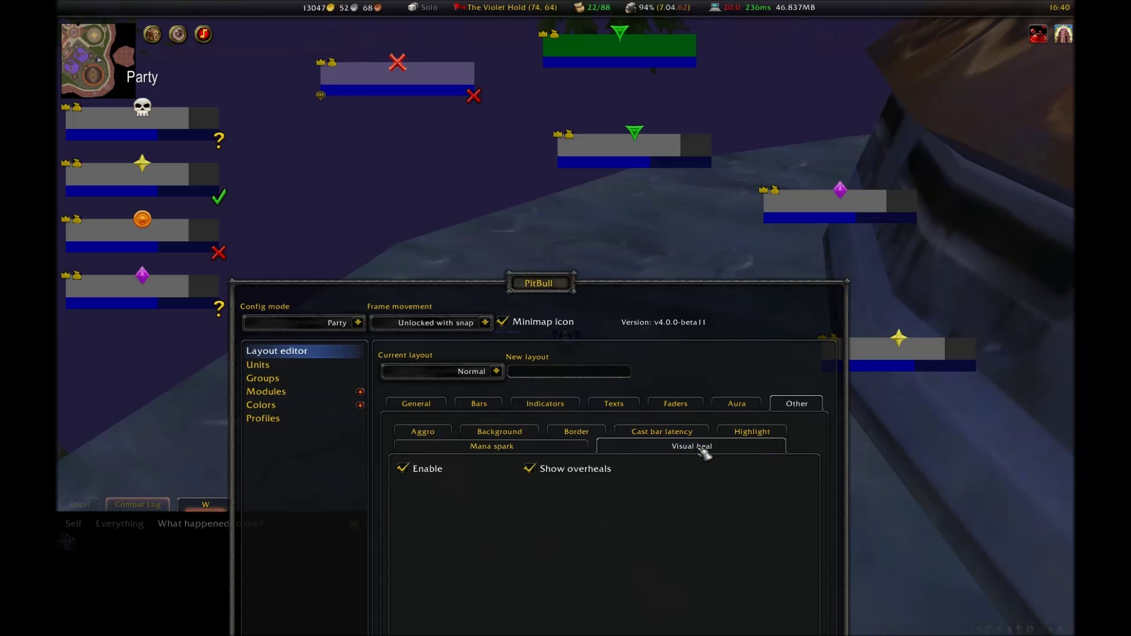
click(558, 474)
click(558, 475)
drag(544, 284, 521, 196)
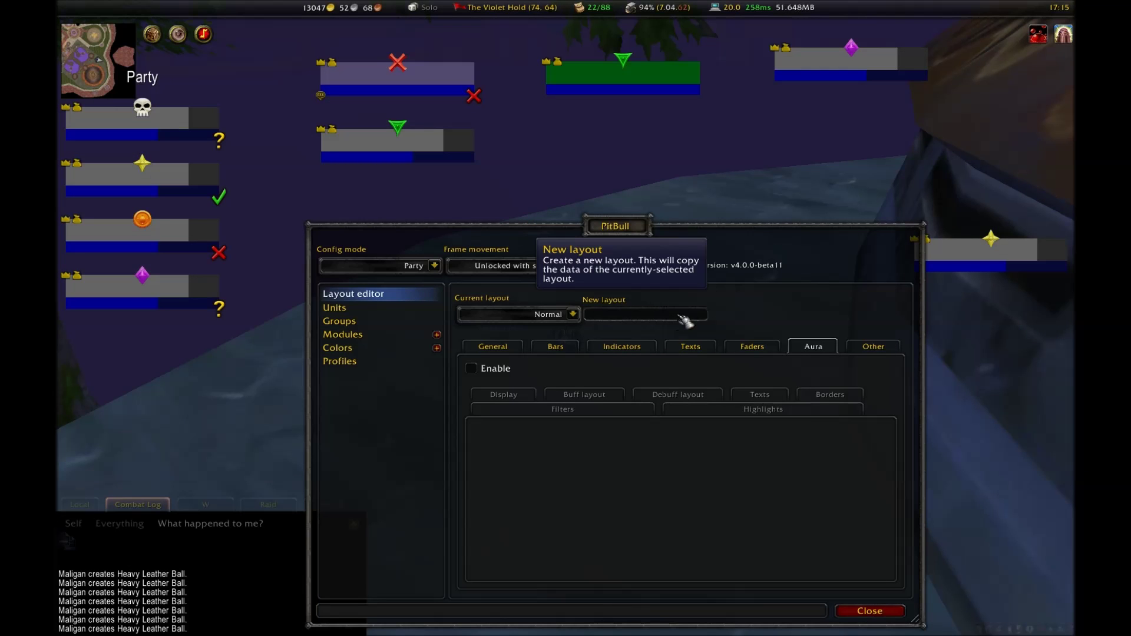
Create a new layout named Target from the Normal layout, and switch the current layout between Normal and Target
click(605, 317)
text(P)
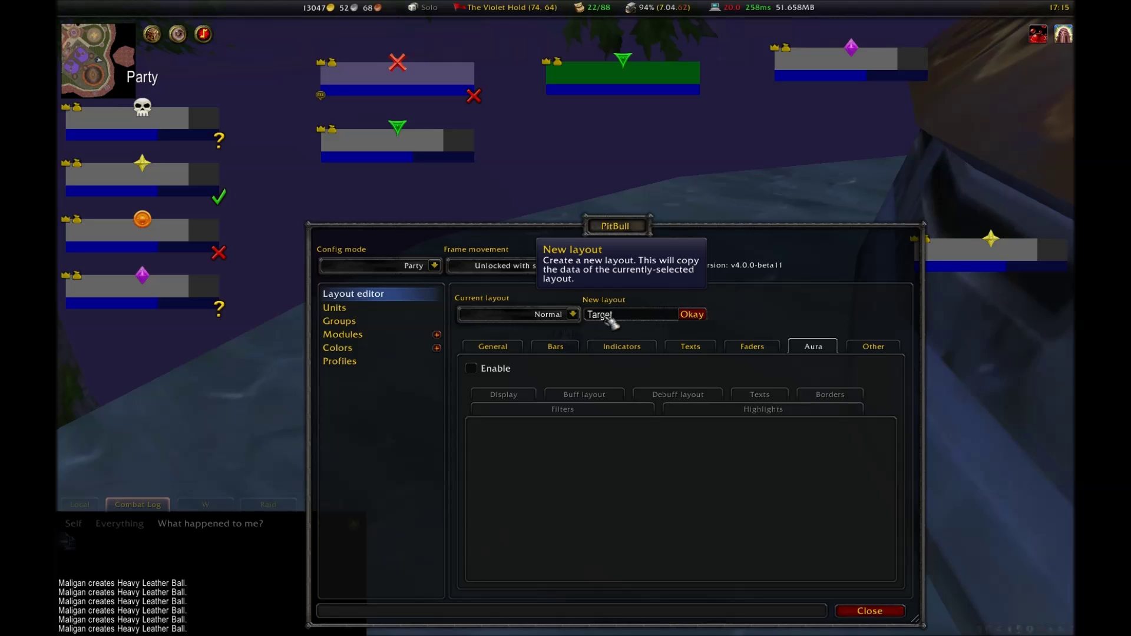
key(Return)
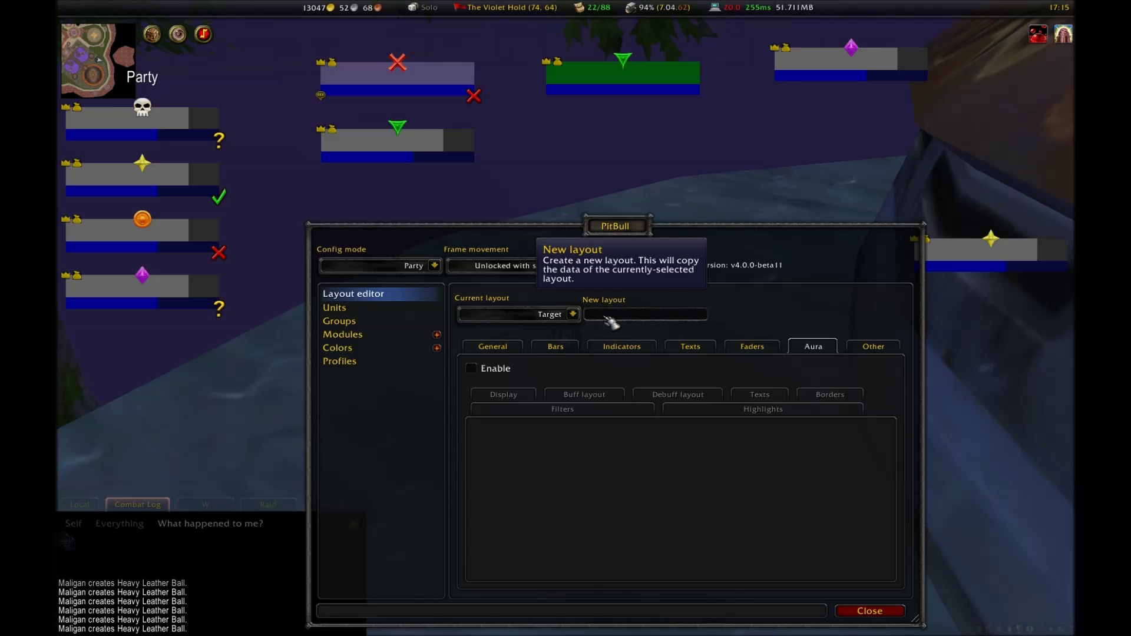
click(574, 316)
click(518, 347)
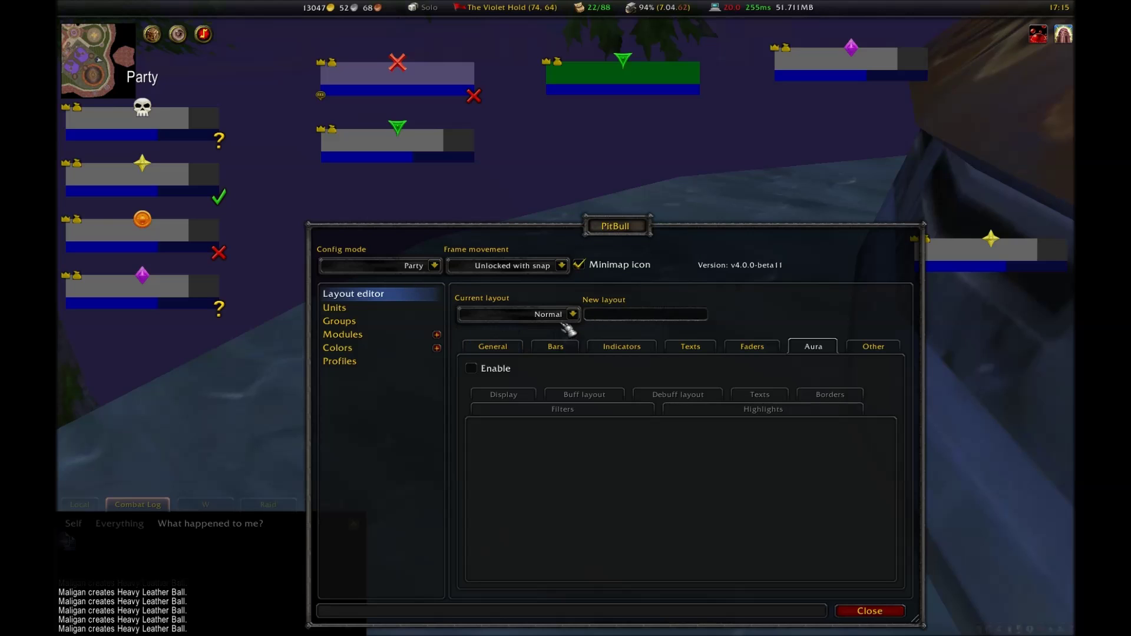
click(570, 317)
click(507, 356)
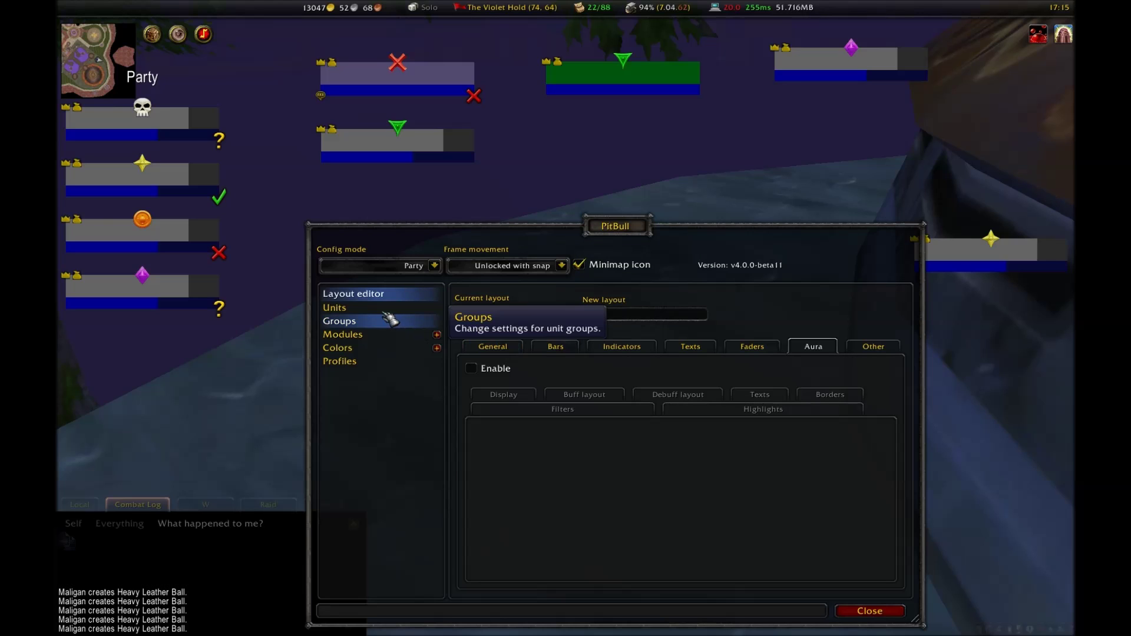
In the unit settings, select the Target unit and assign it the Target layout
click(389, 309)
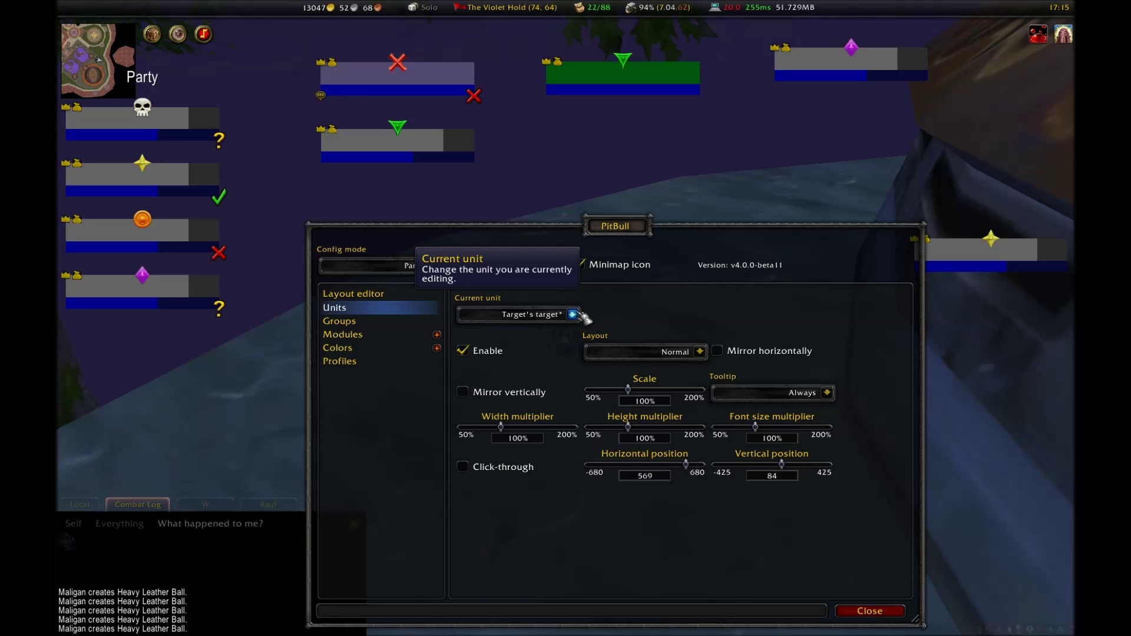
click(581, 315)
click(525, 424)
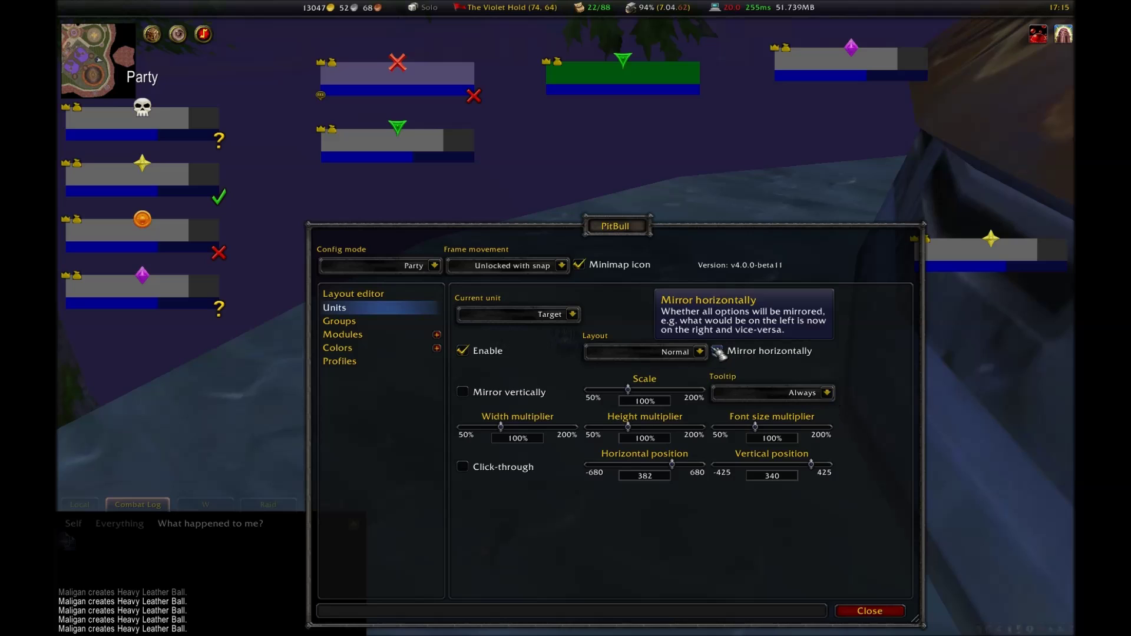
click(699, 352)
click(624, 391)
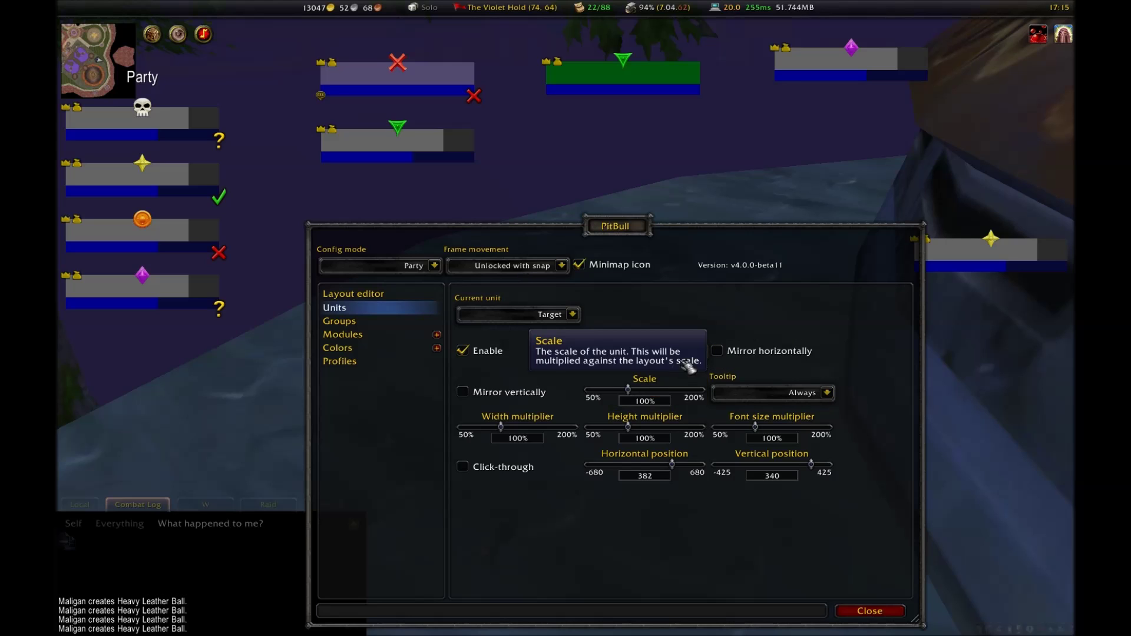
click(699, 351)
click(648, 380)
click(700, 352)
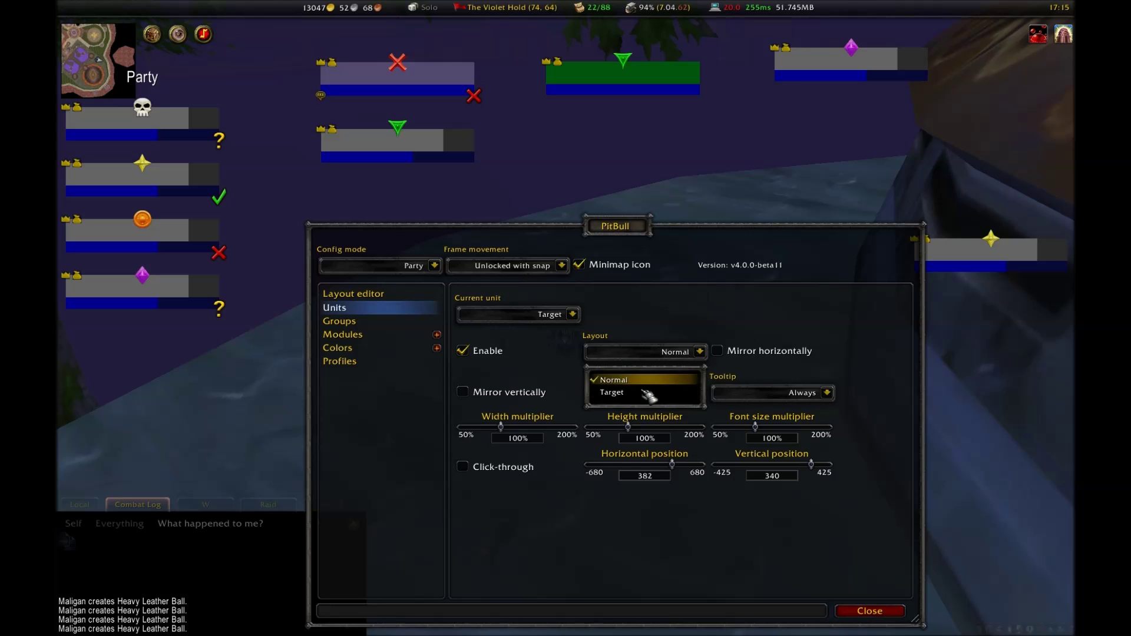
click(645, 393)
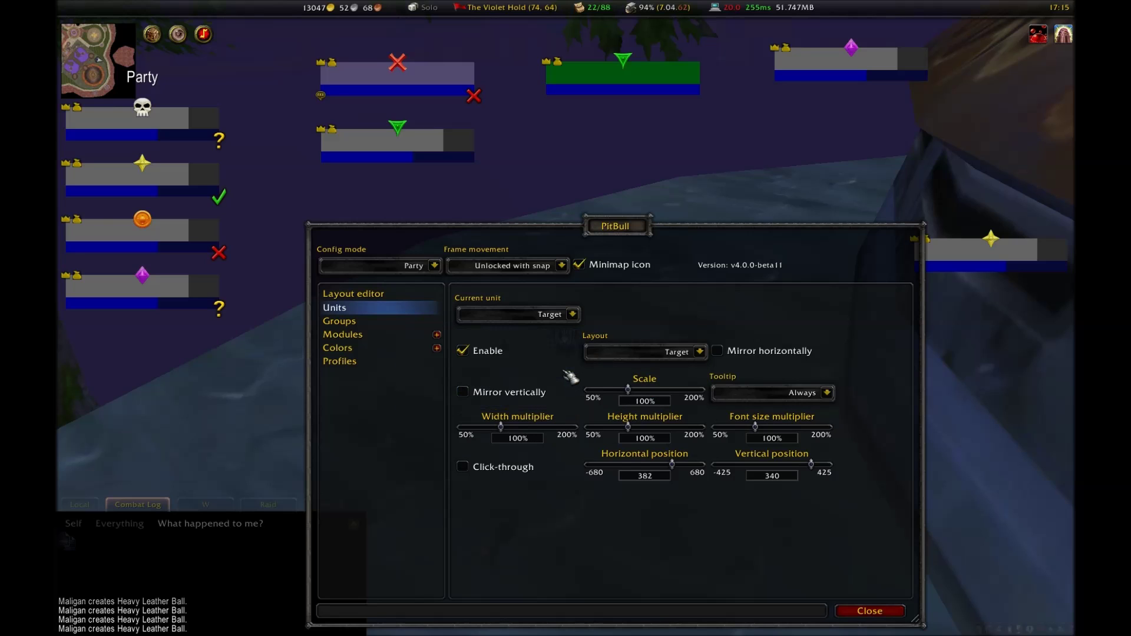
drag(628, 390, 628, 388)
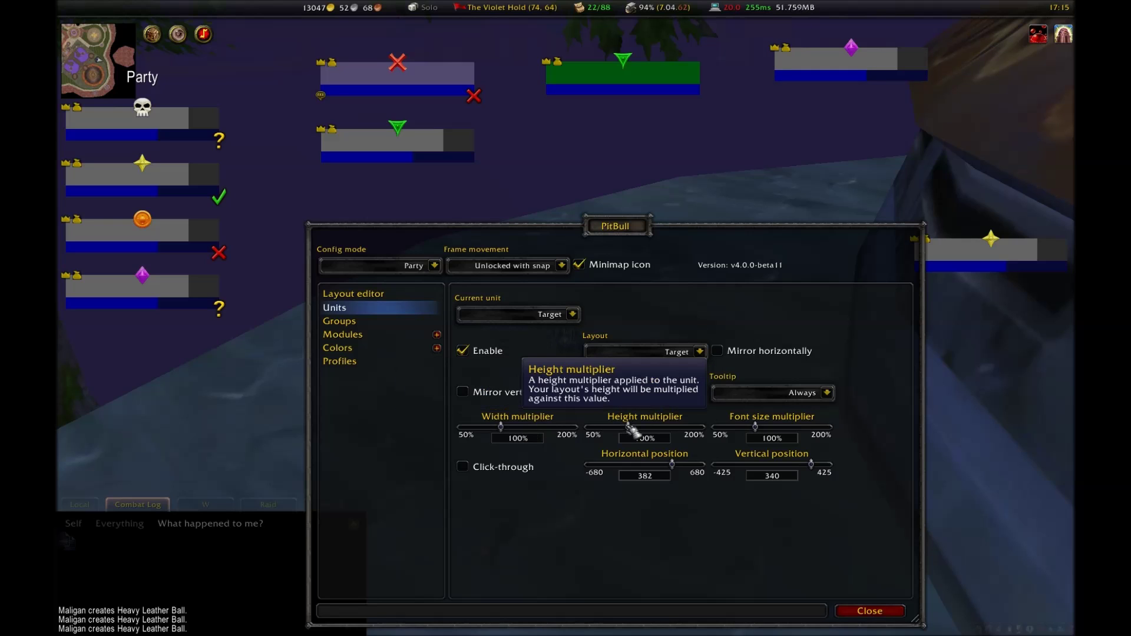
drag(628, 425, 631, 417)
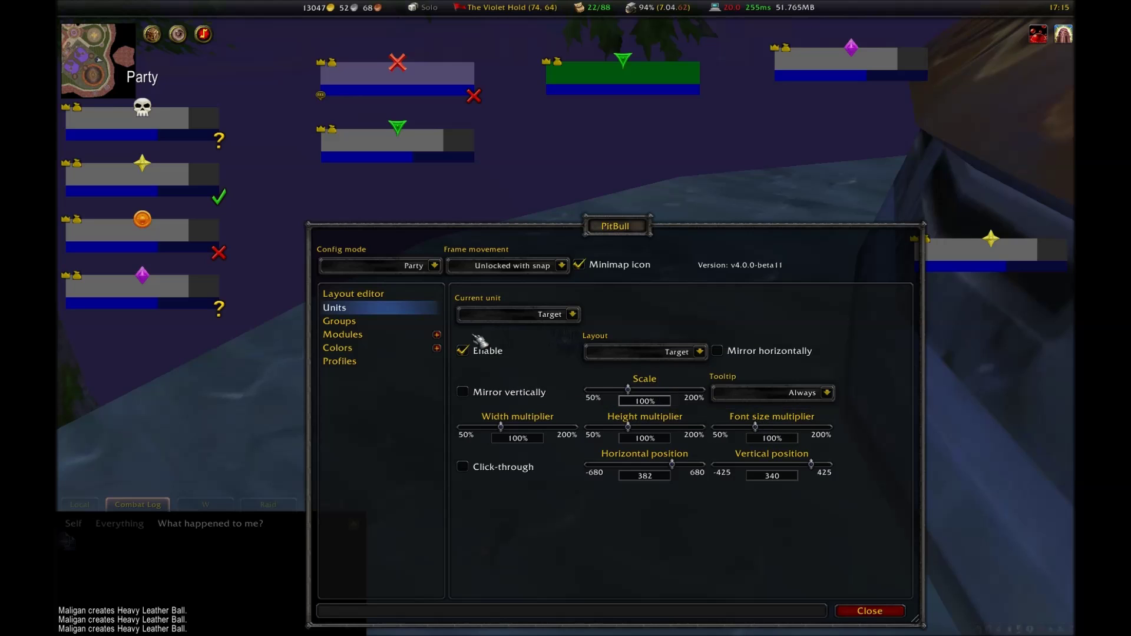
In the layout editor, enable the Lua:Name text for the Target layout
click(425, 295)
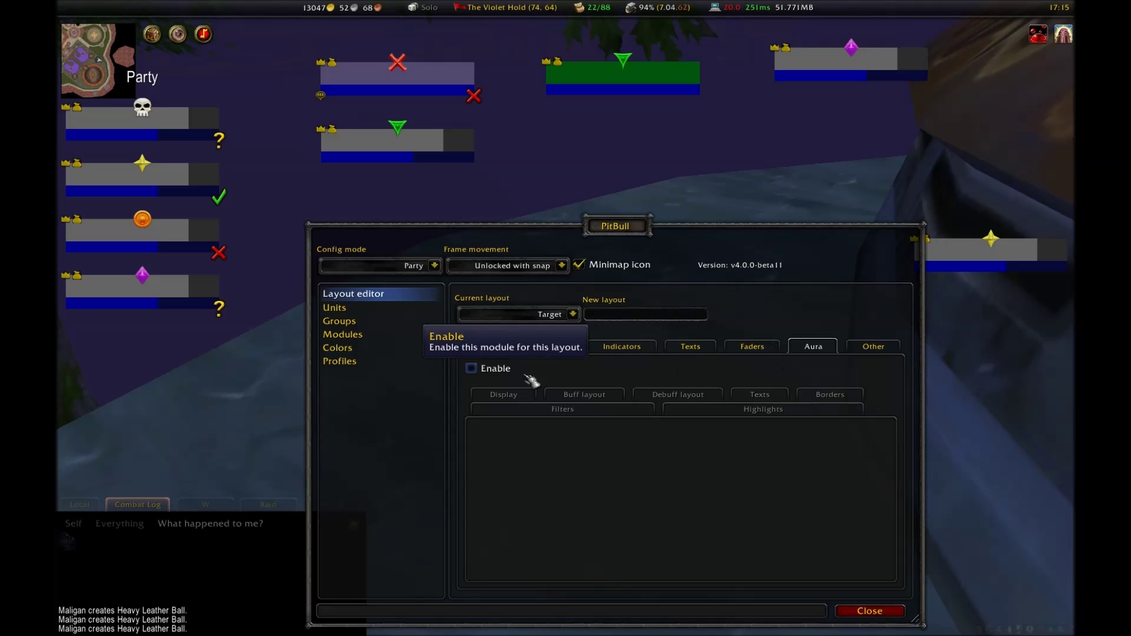
click(688, 348)
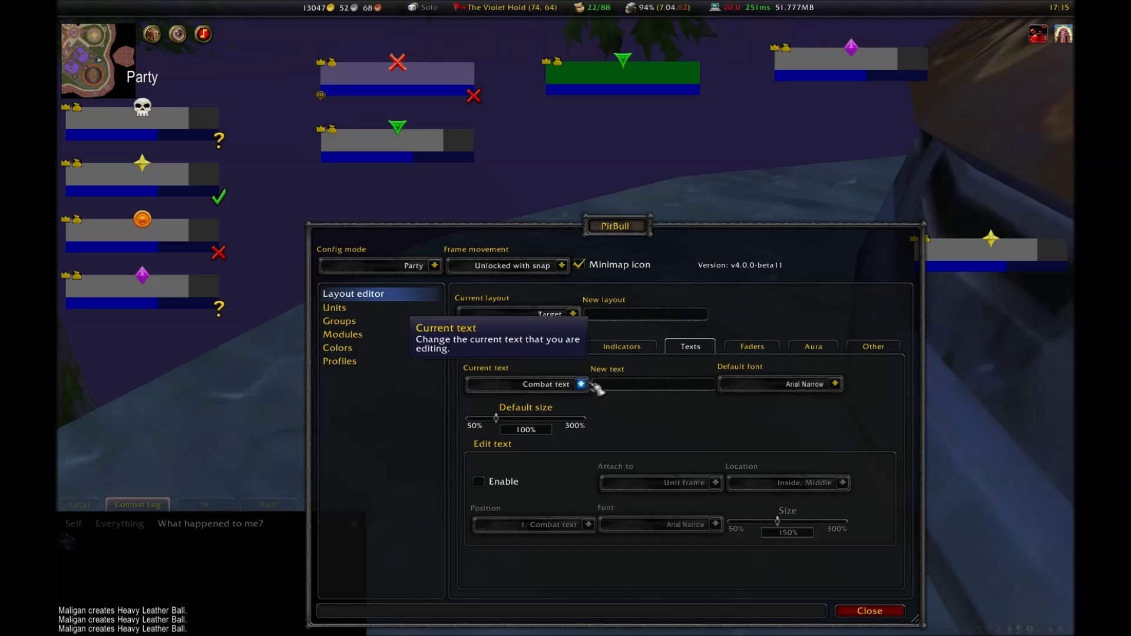
click(580, 384)
click(525, 488)
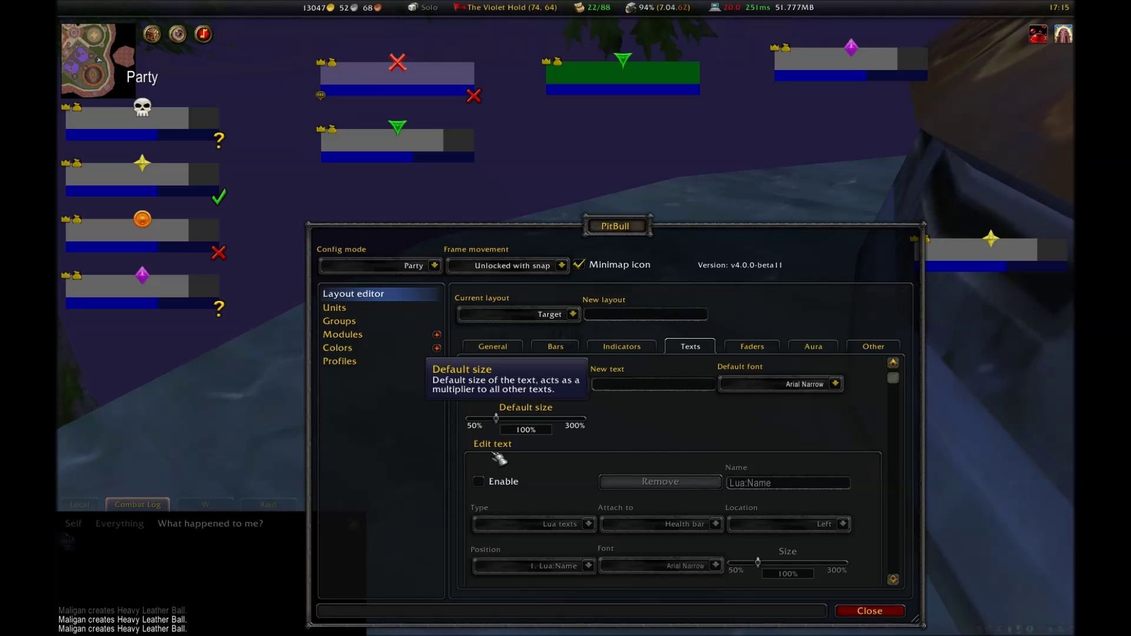
click(479, 482)
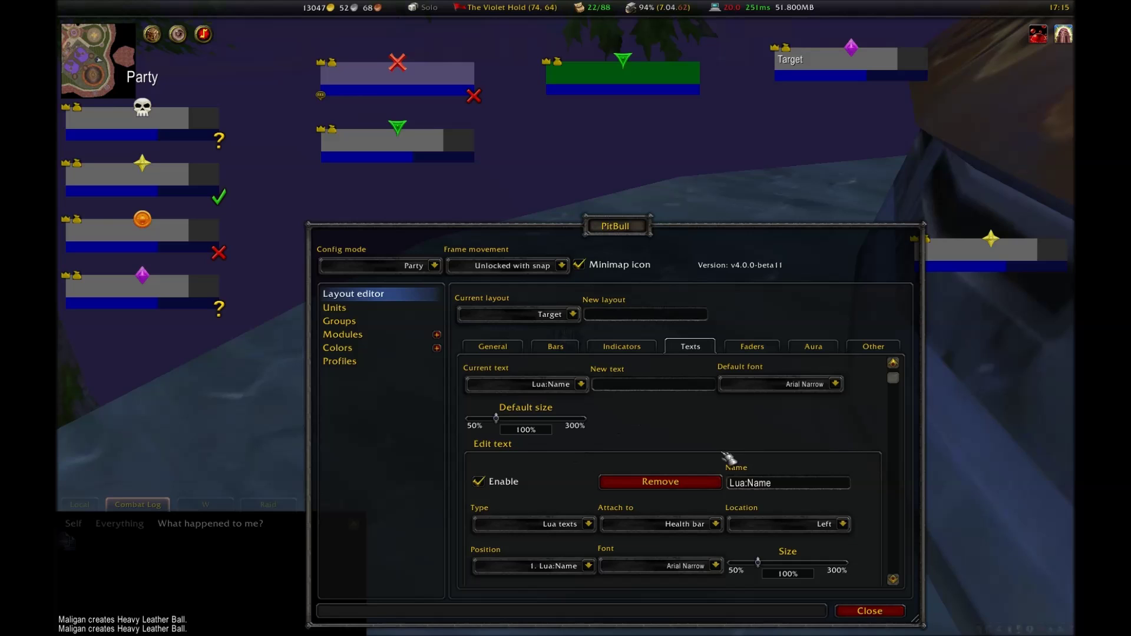
Attach the Lua:Name text to the unit frame at Outside, Above-left and set its size to 150%
click(716, 525)
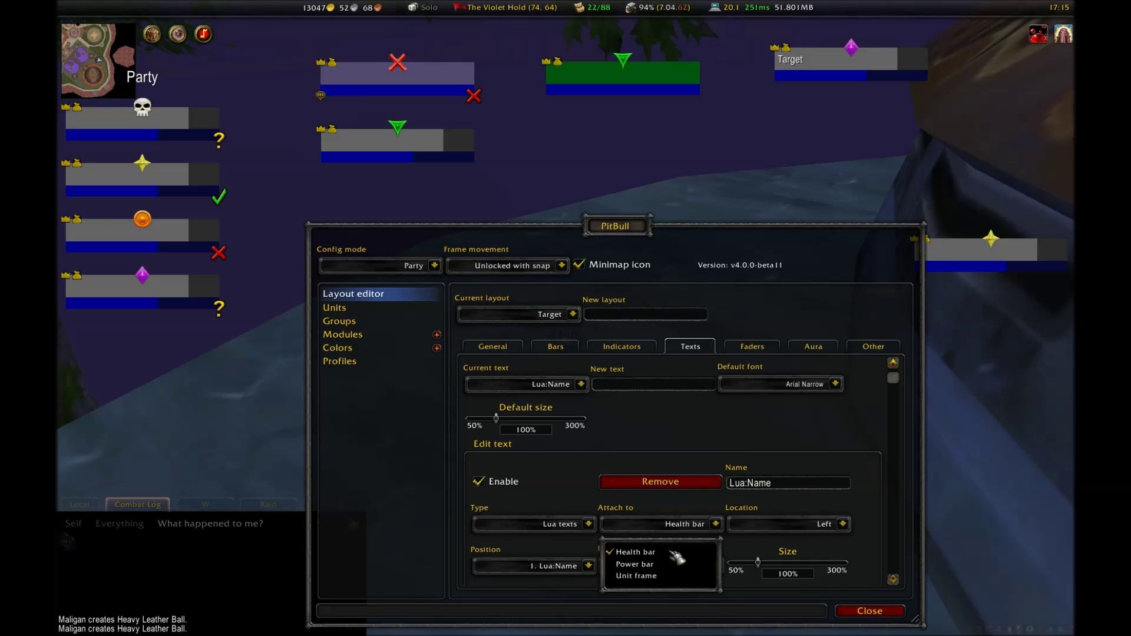
click(636, 576)
click(844, 525)
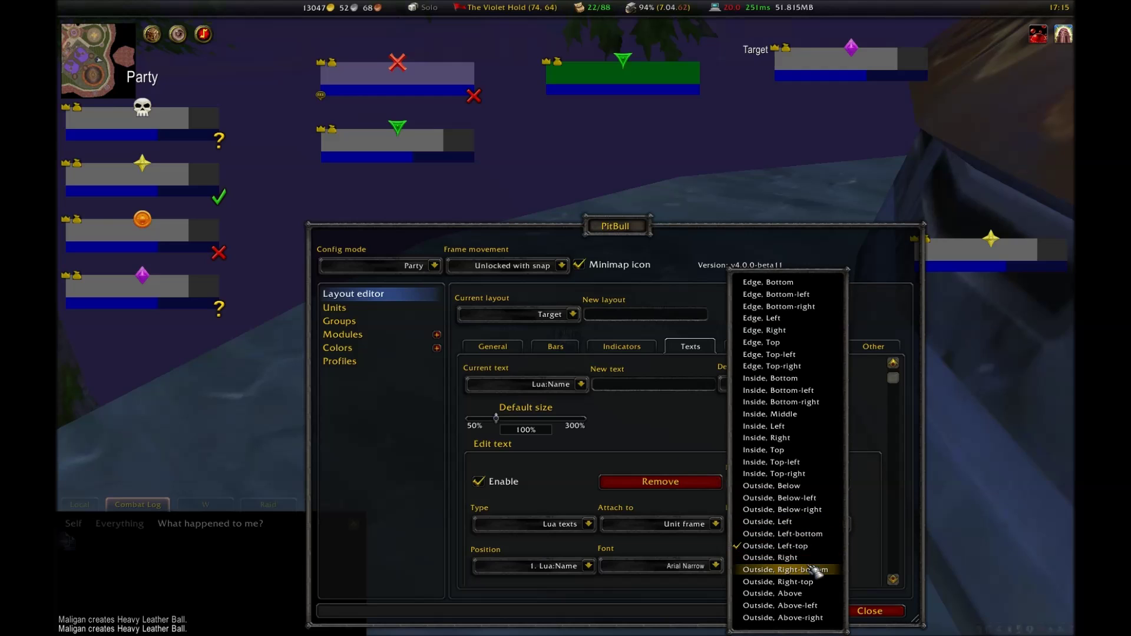
click(781, 606)
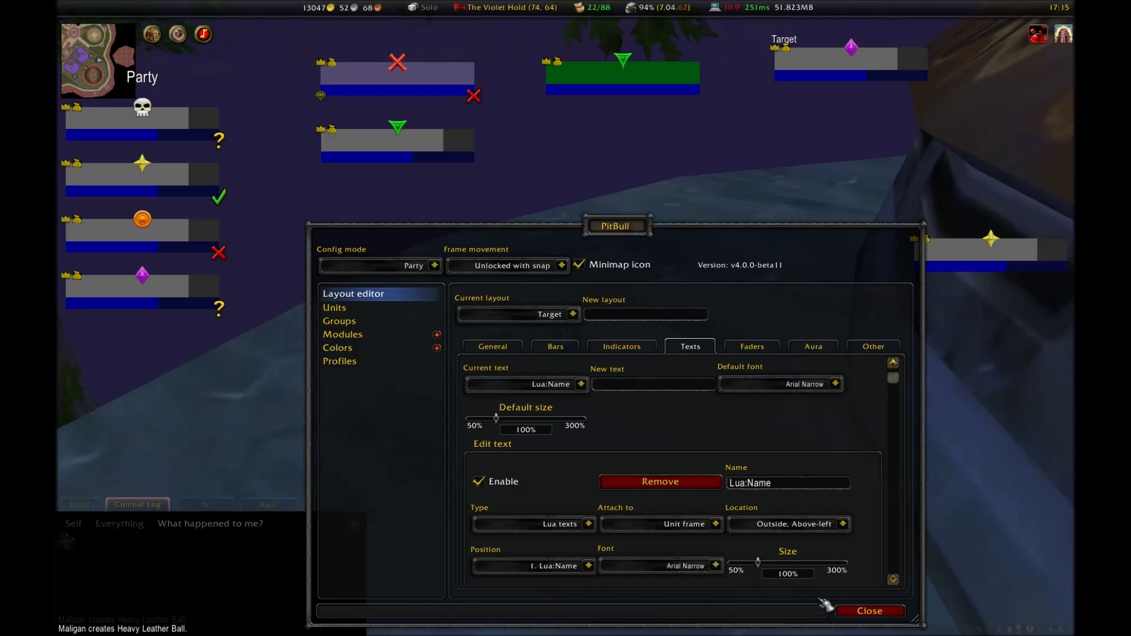
drag(758, 563, 785, 565)
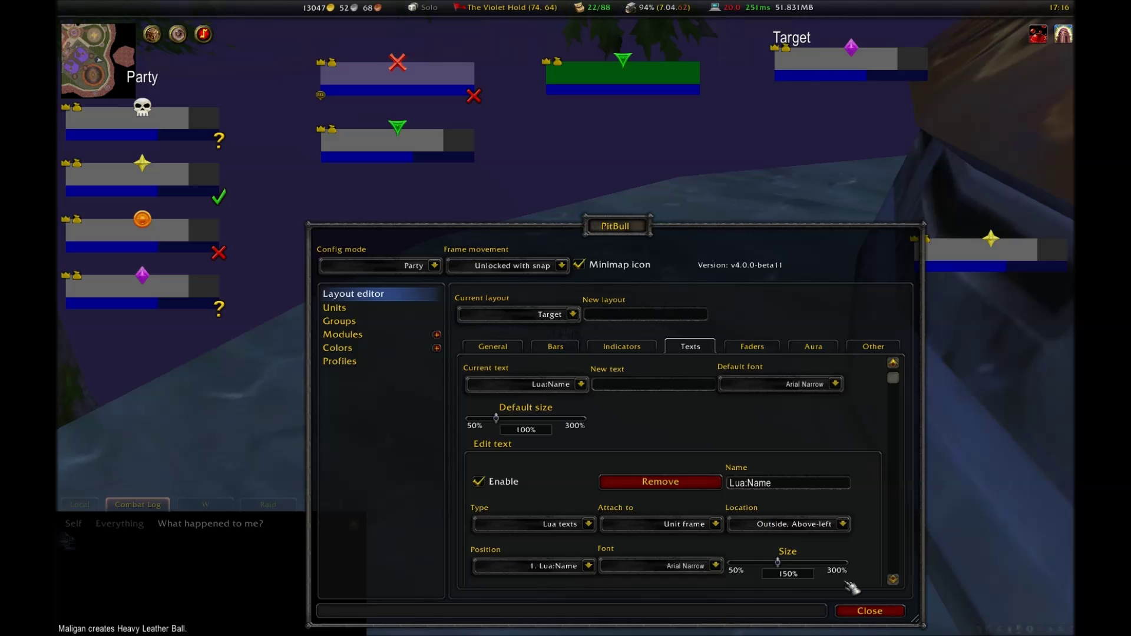
Move the Target frame slightly down and to the left, and enable the Lua:Health text for the Target layout
drag(810, 89, 744, 163)
click(580, 384)
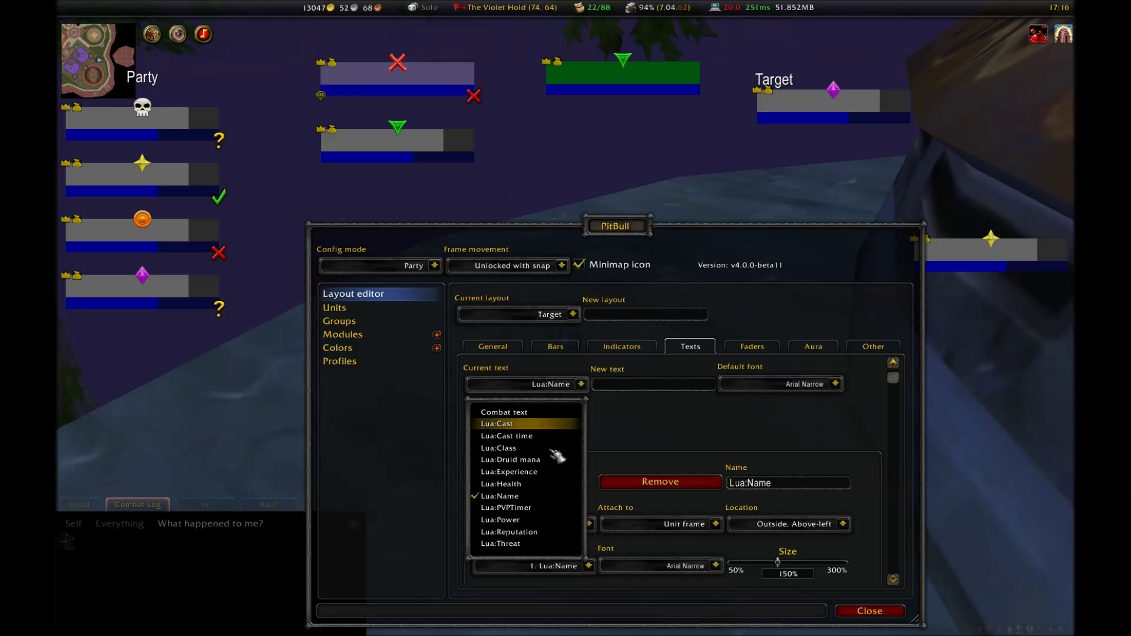
click(542, 484)
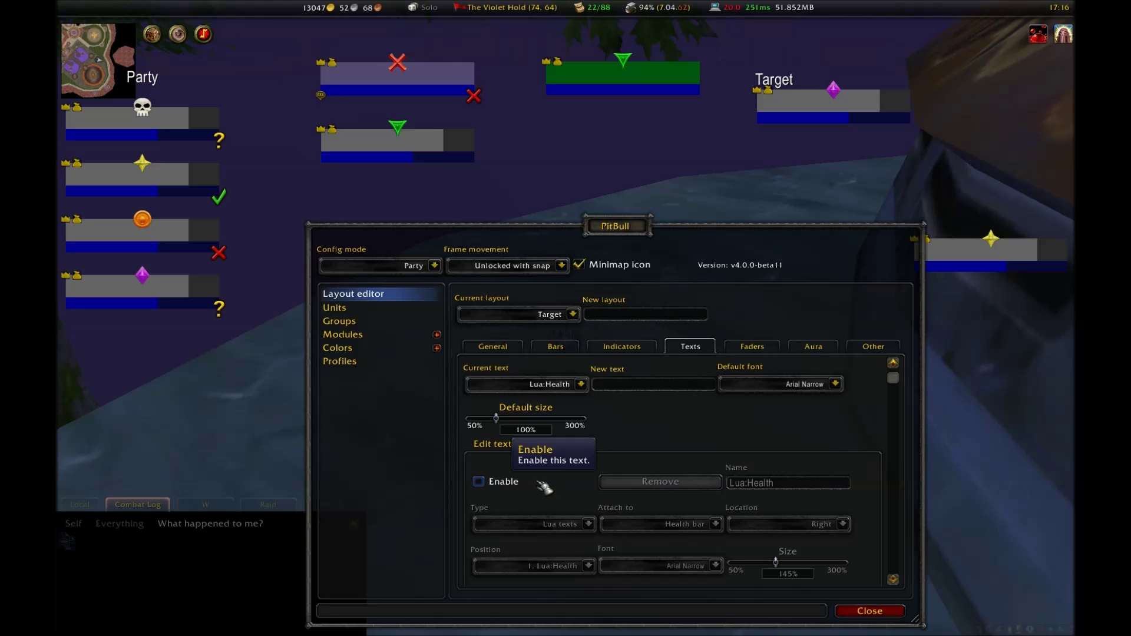
click(501, 484)
Enable the Lua:Power text for the Target layout and set its size to 85%
click(581, 384)
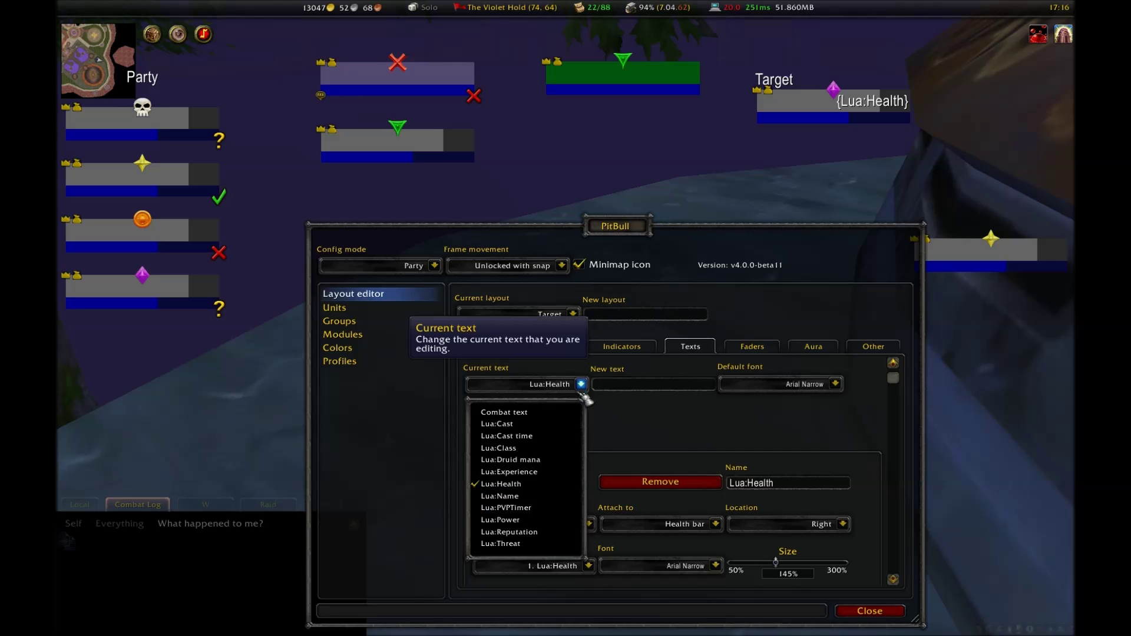
click(534, 520)
click(479, 481)
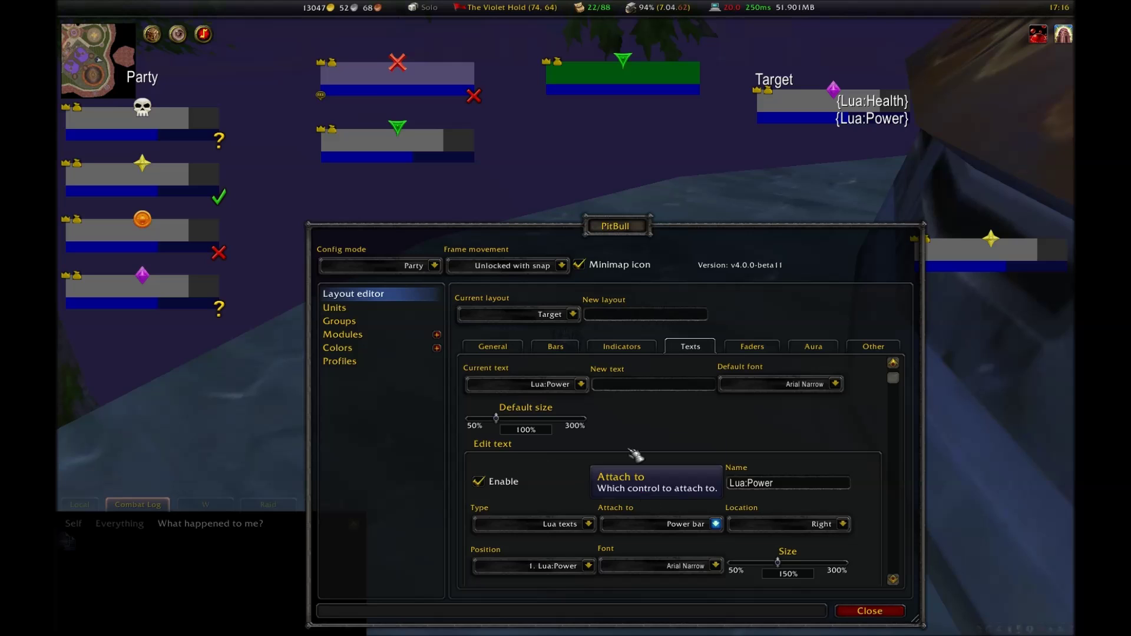
drag(783, 564, 752, 562)
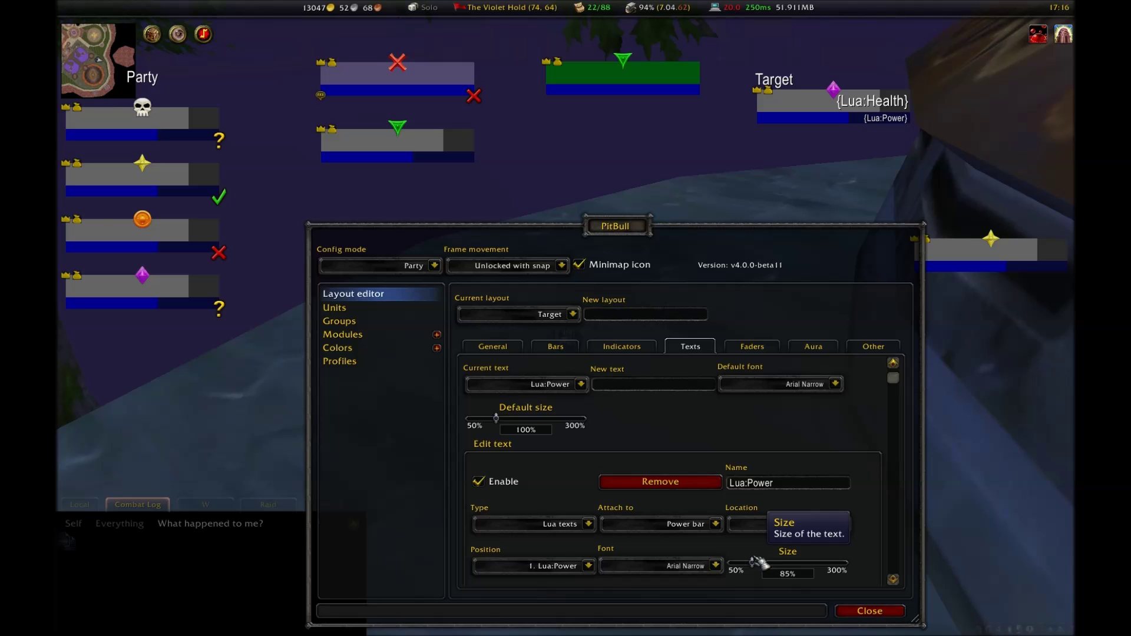
Set the size of the Target layout's Lua:Health text to 100%
click(580, 384)
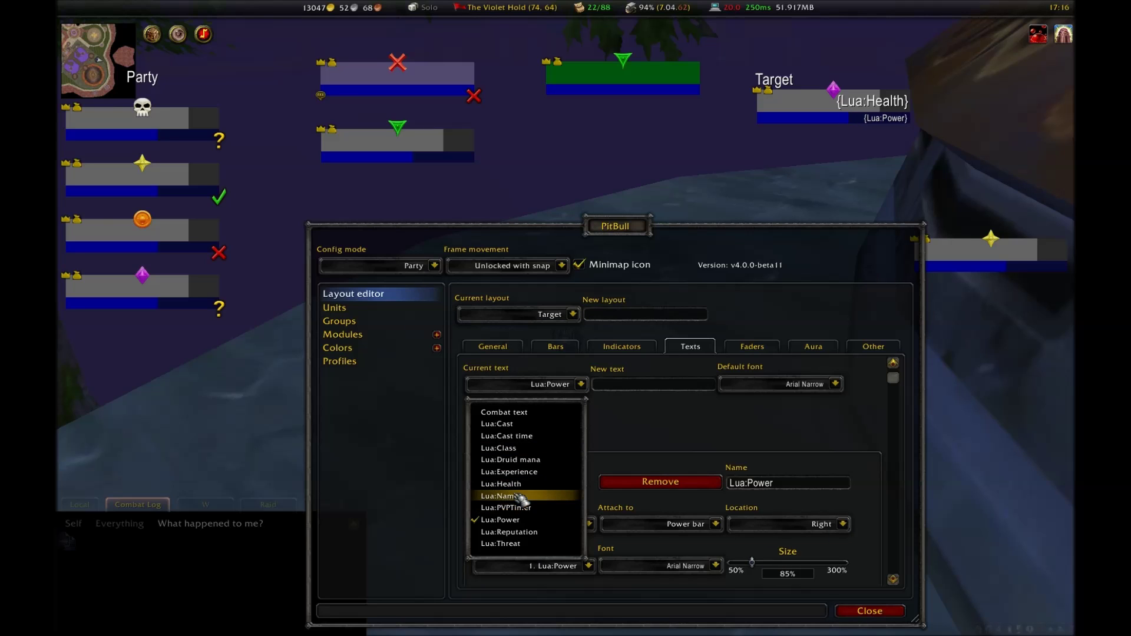
click(501, 484)
drag(782, 564, 757, 563)
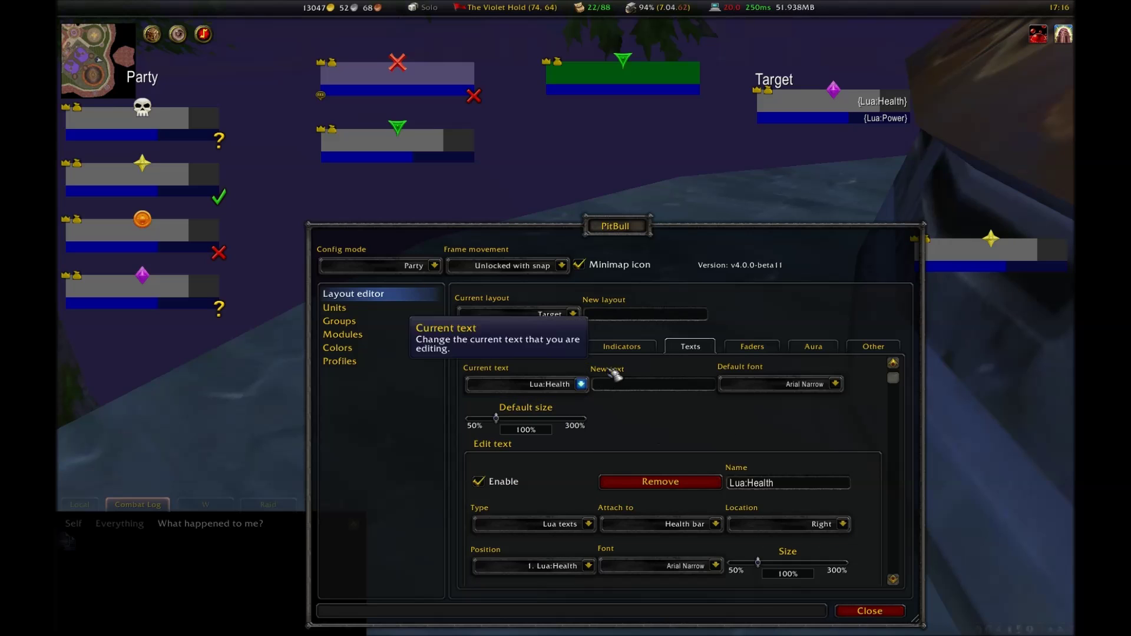
Enable the Aura module for the Target layout and limit the displayed buffs and debuffs to 35 each
click(813, 348)
click(472, 368)
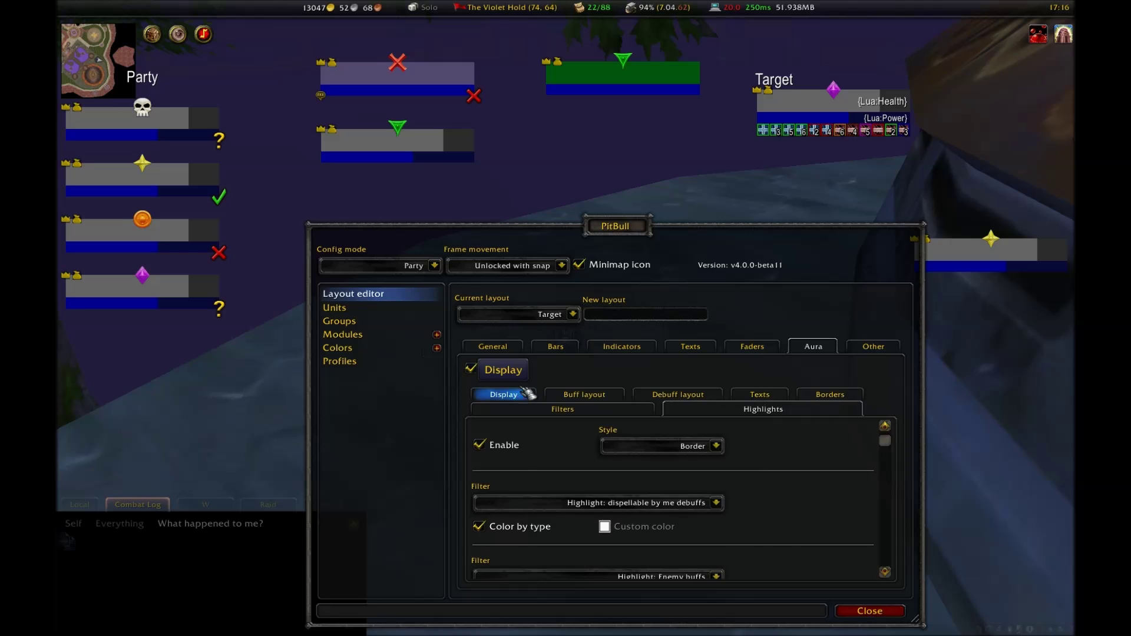
click(479, 431)
click(479, 431)
click(615, 433)
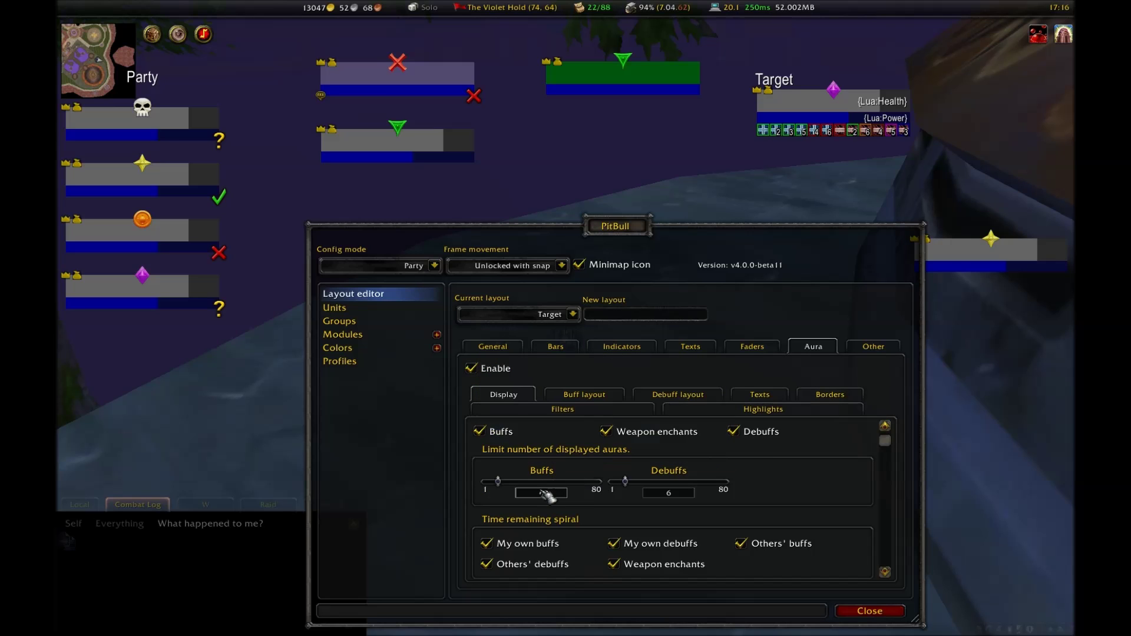
drag(557, 483, 534, 481)
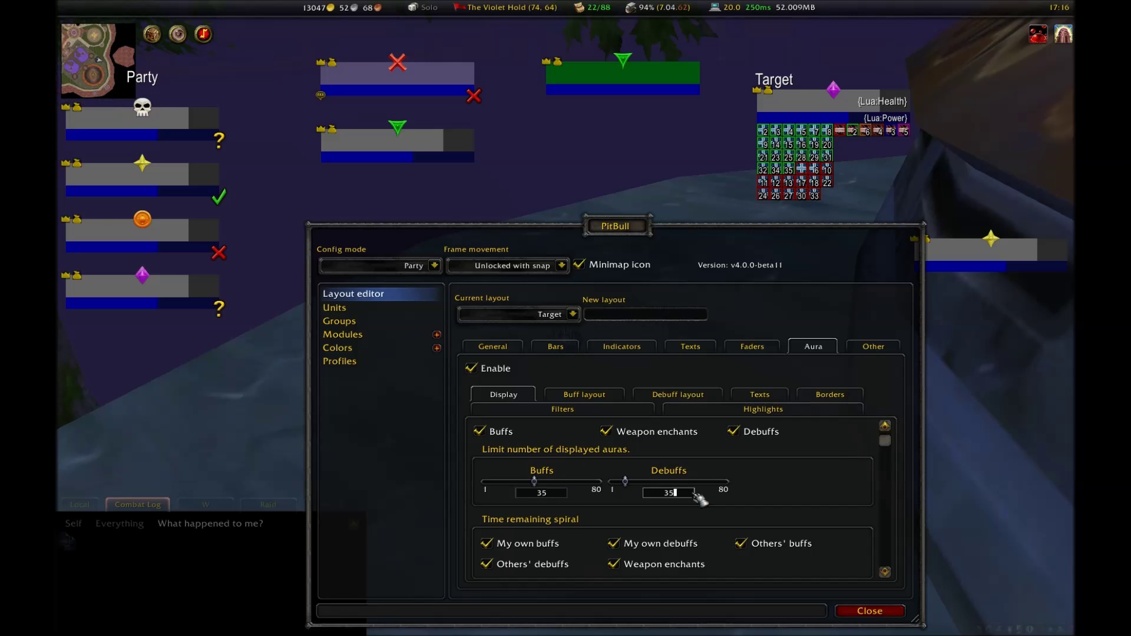
key(Return)
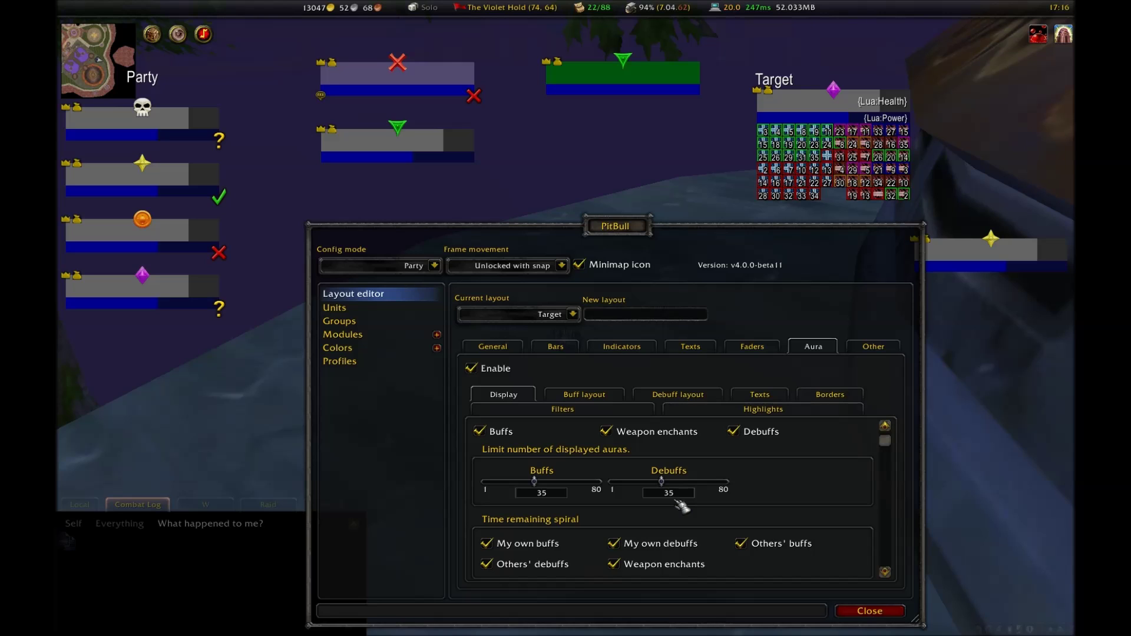
Review the Aura module's buff and debuff layout settings, and move the Target frame slightly up and to the left
click(611, 396)
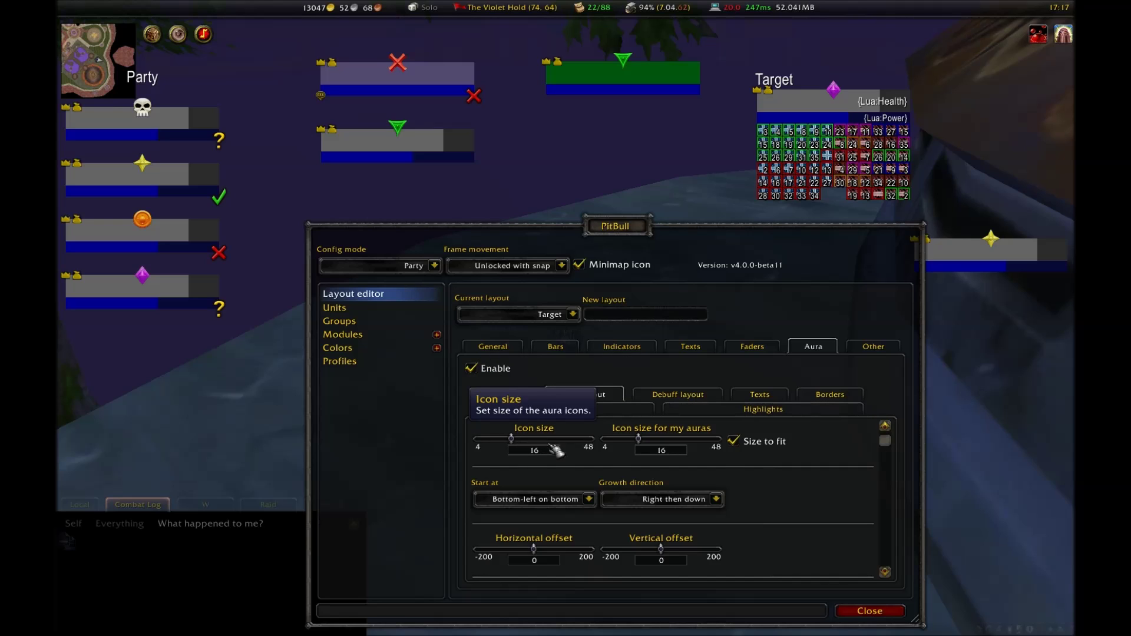
scroll(749, 503, down, 1)
scroll(754, 503, down, 4)
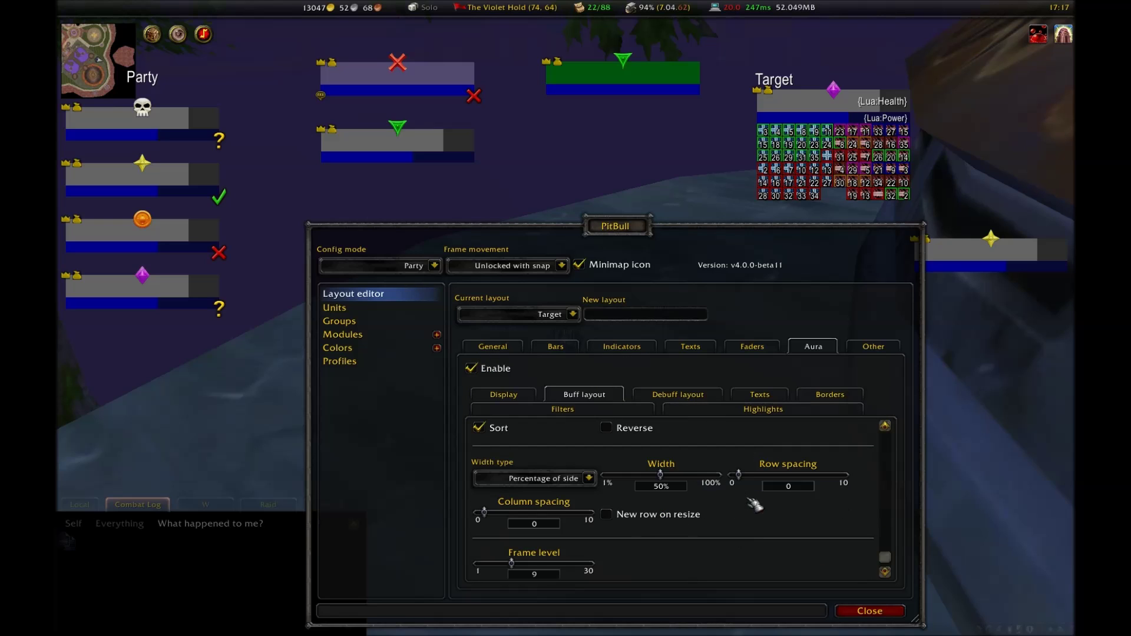
scroll(754, 505, up, 5)
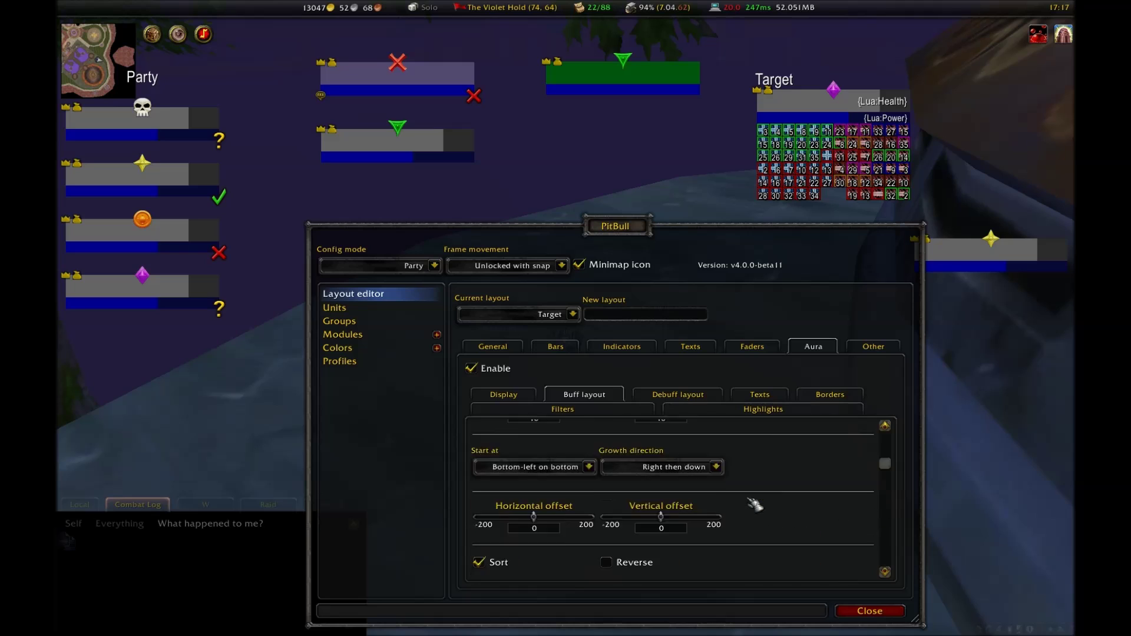
drag(823, 134, 807, 112)
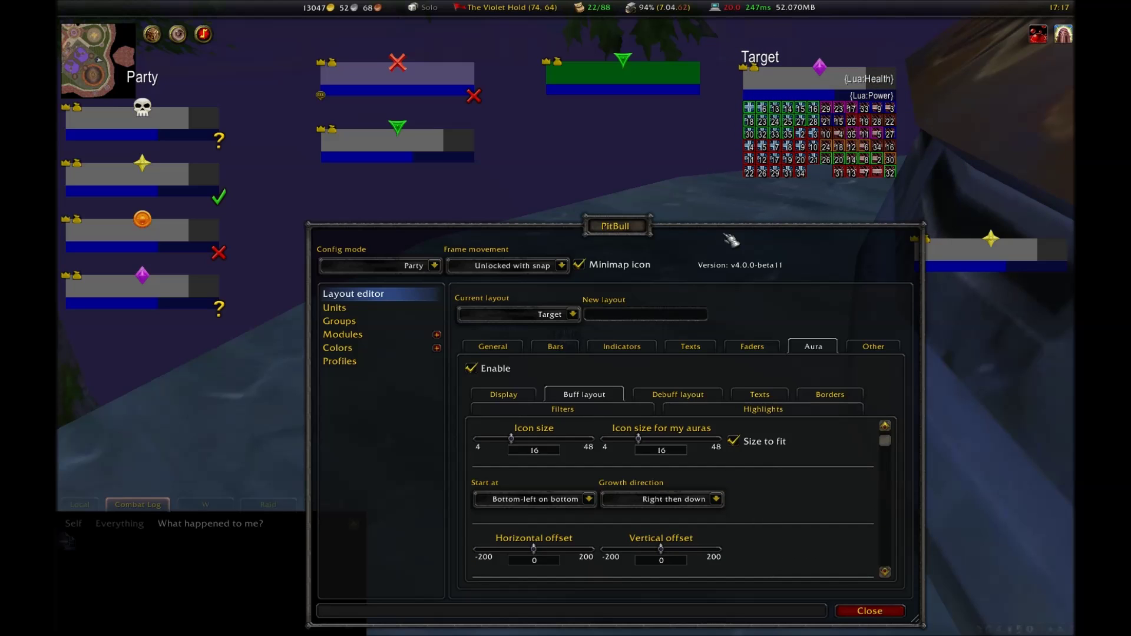
click(684, 398)
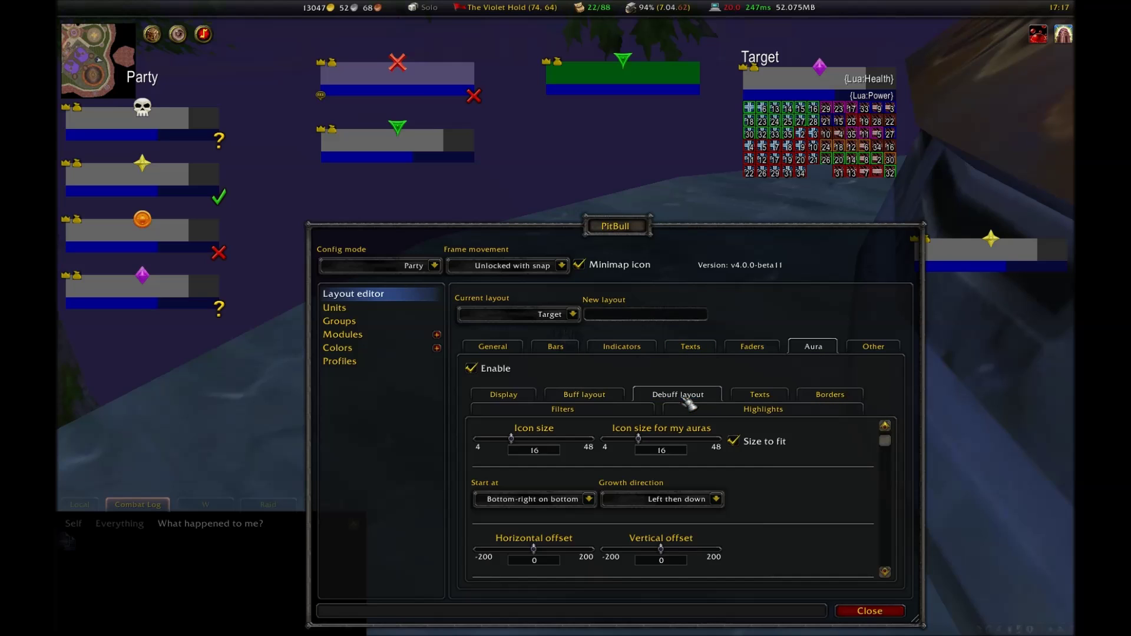
Enable the aura text for My own buffs time remaining in the Target layout
click(782, 401)
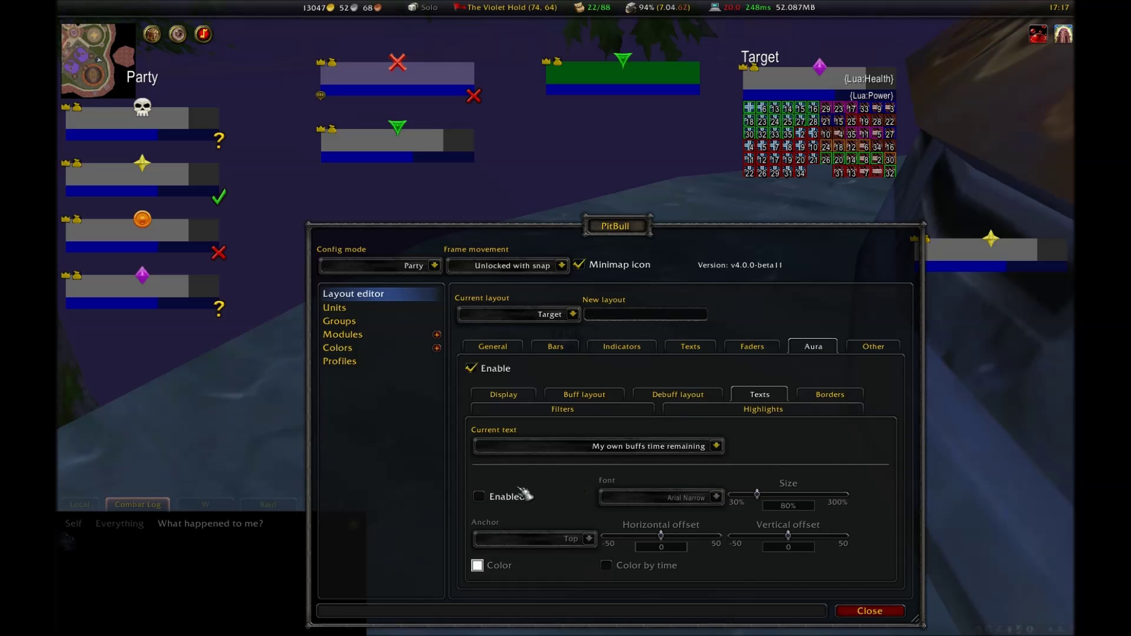
click(496, 498)
click(496, 499)
click(497, 501)
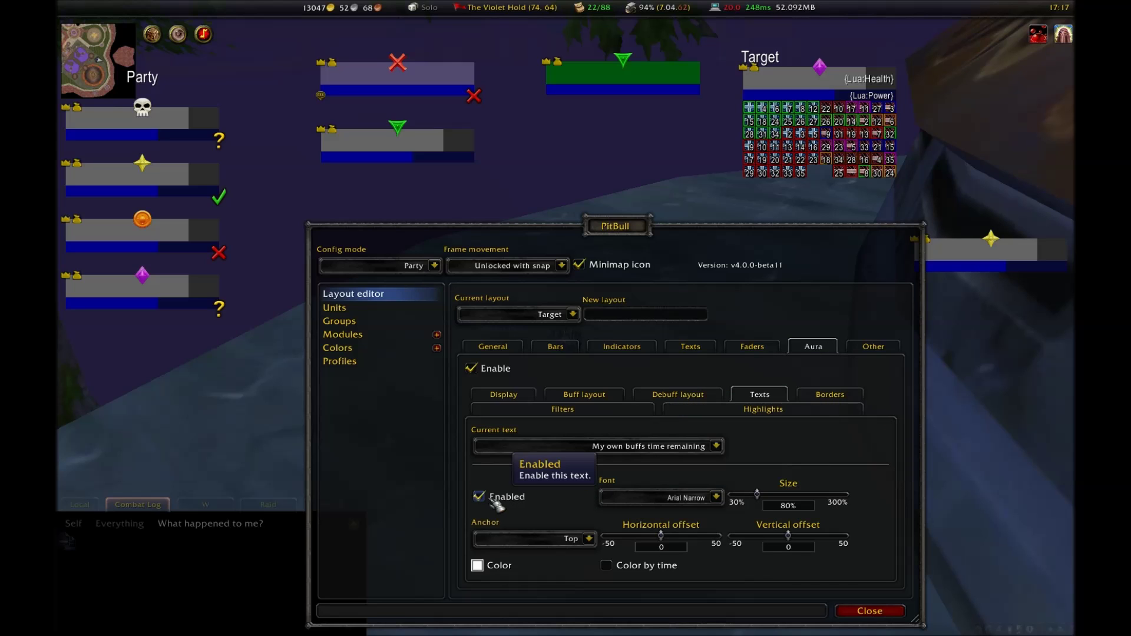
Turn the aura border for My own buffs on friendly units off and back on
click(833, 395)
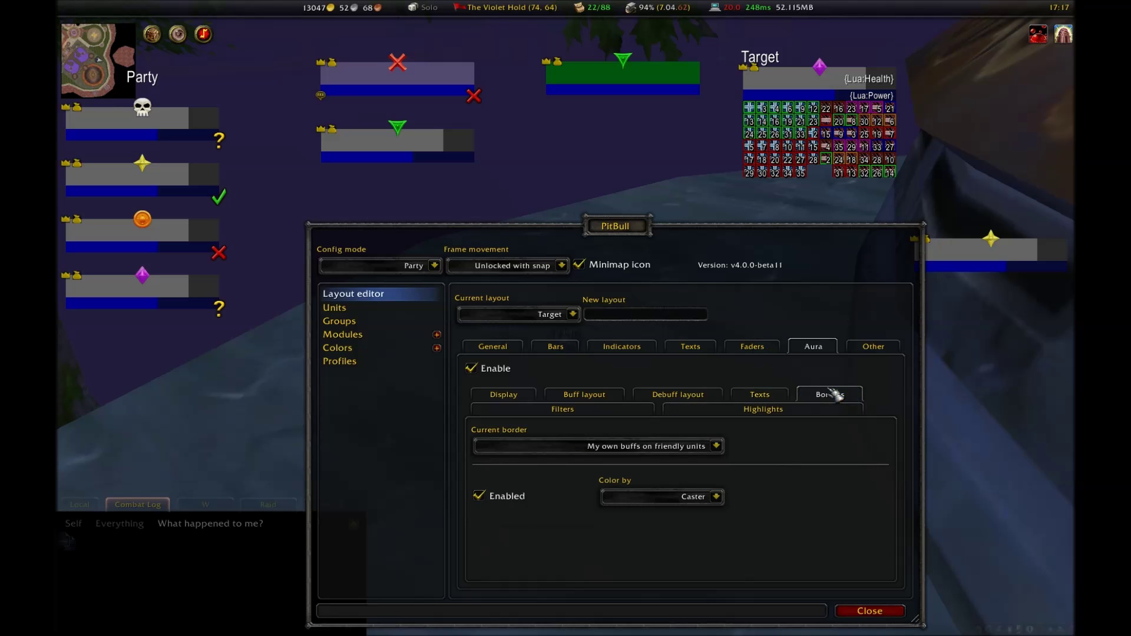
click(494, 499)
click(495, 499)
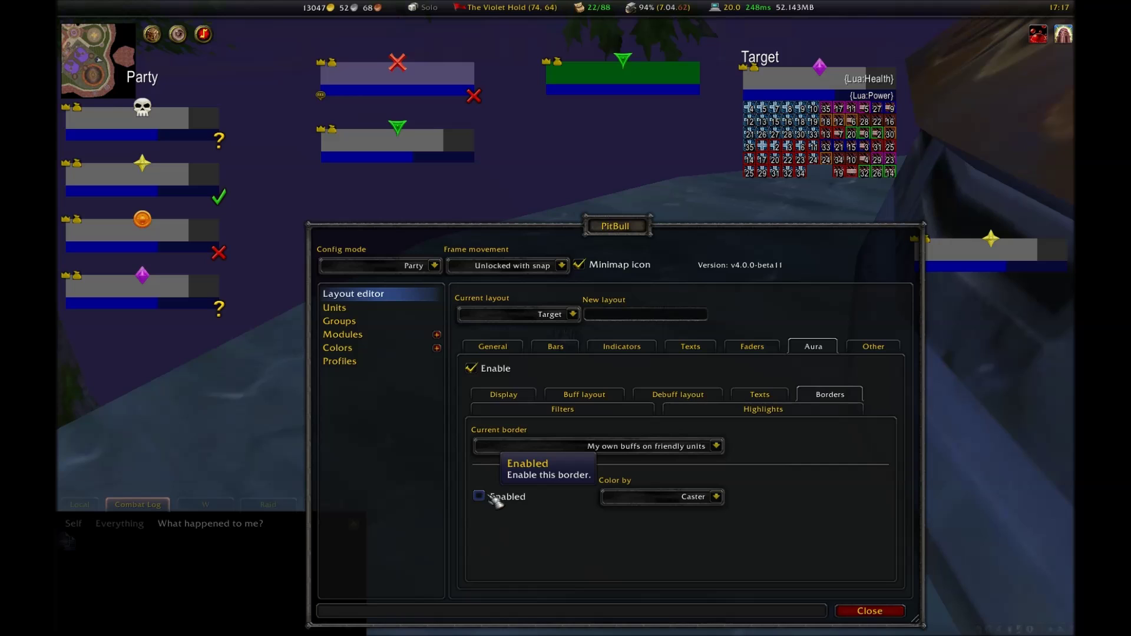
Examine the available buff and debuff filters of the Target layout's Aura module
click(566, 412)
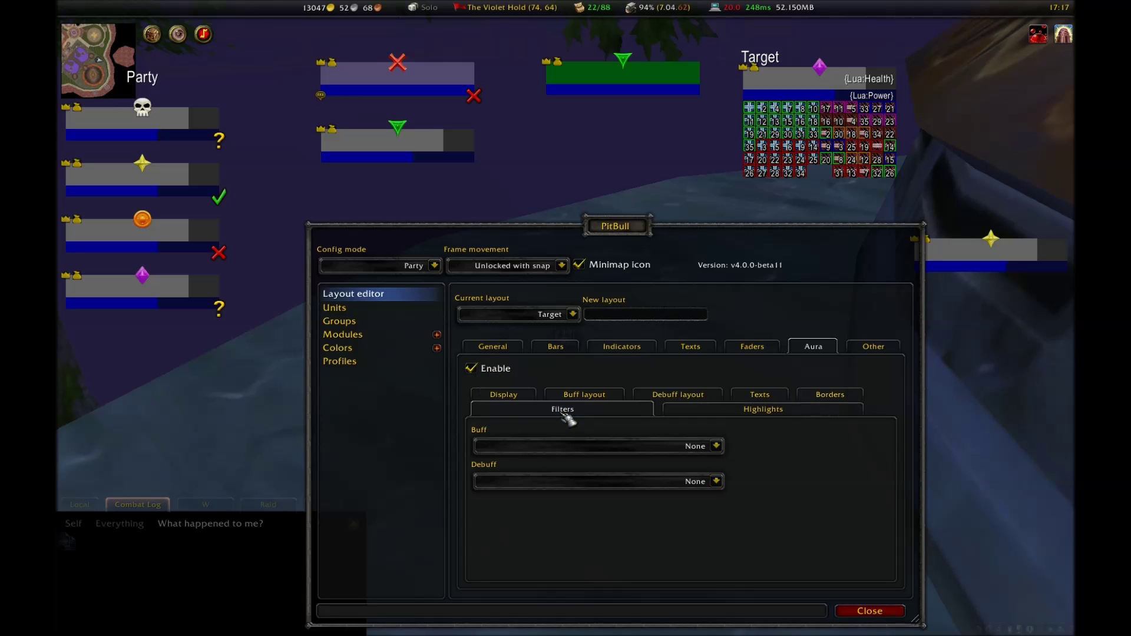
click(716, 482)
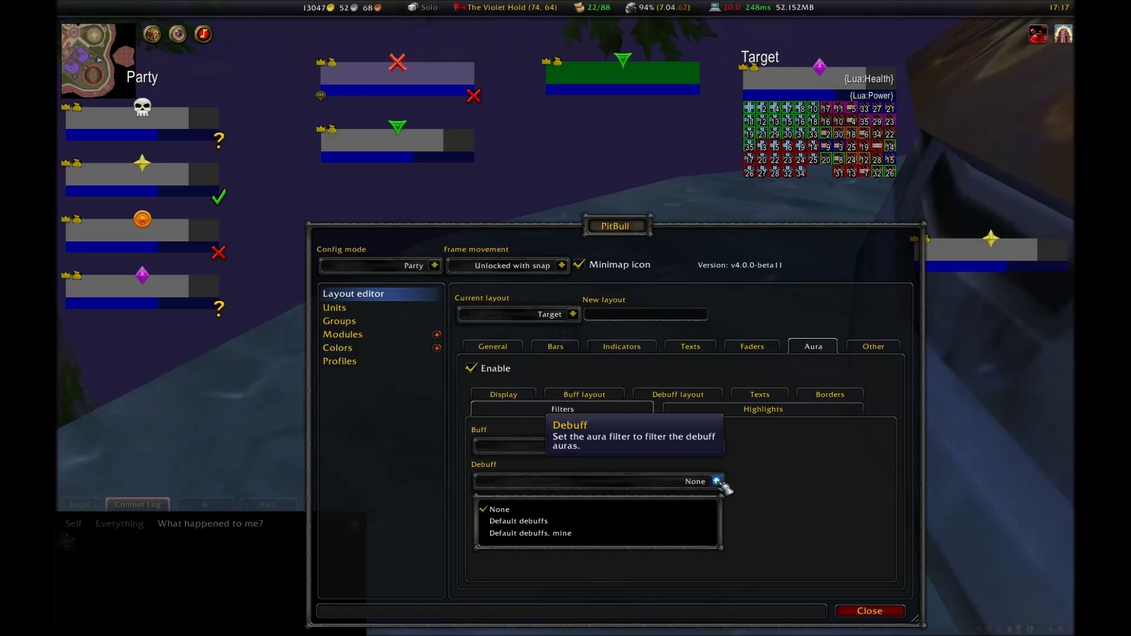
click(716, 481)
click(717, 446)
click(716, 446)
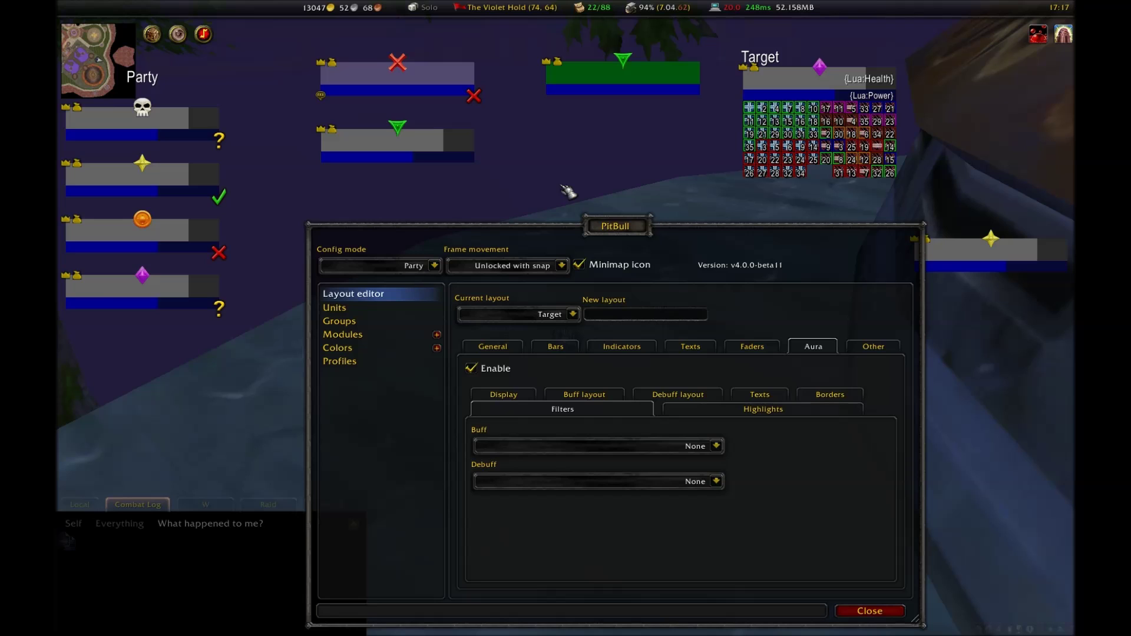
key(i)
key(i)
click(436, 266)
click(436, 266)
Move the configuration window slightly up and to the left, and open the Aura module's Aura filter editor
drag(615, 226, 575, 215)
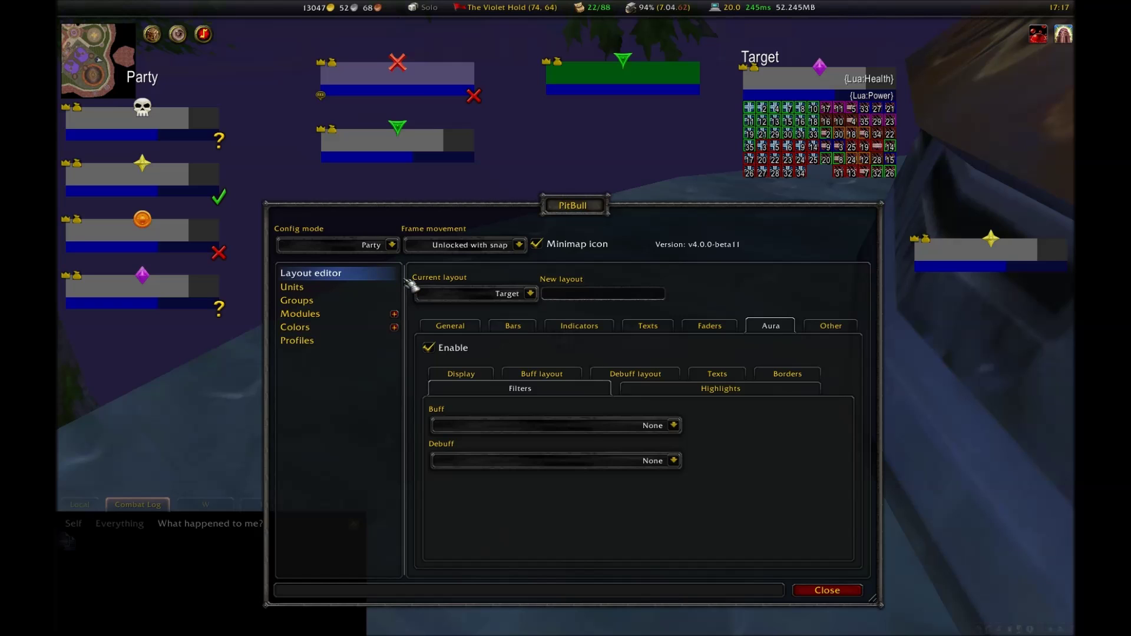
click(394, 314)
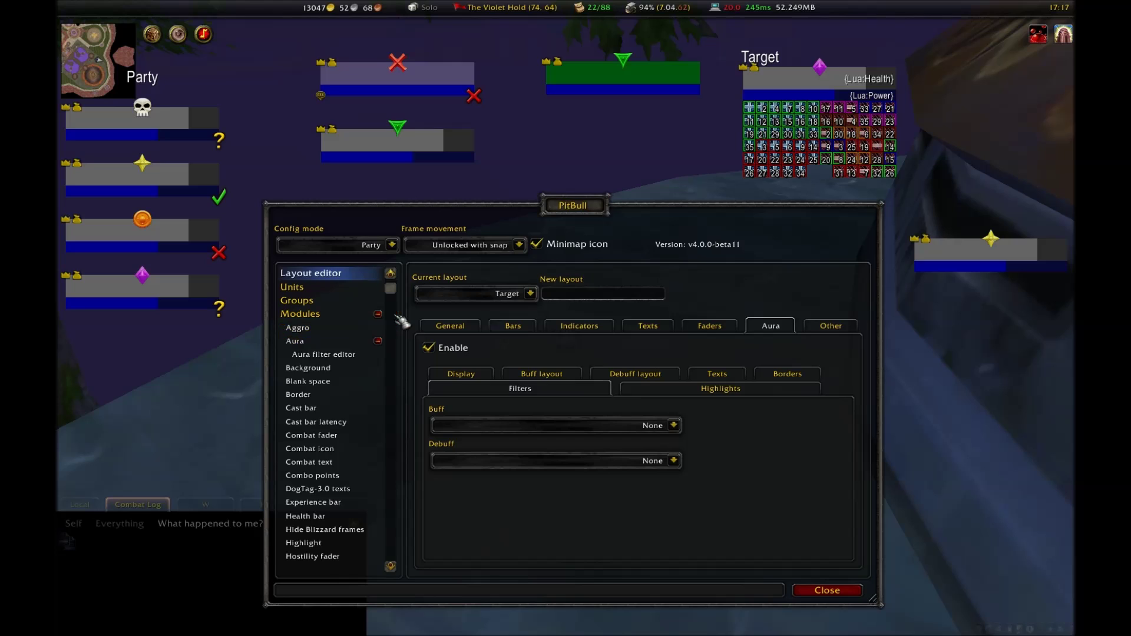
click(349, 343)
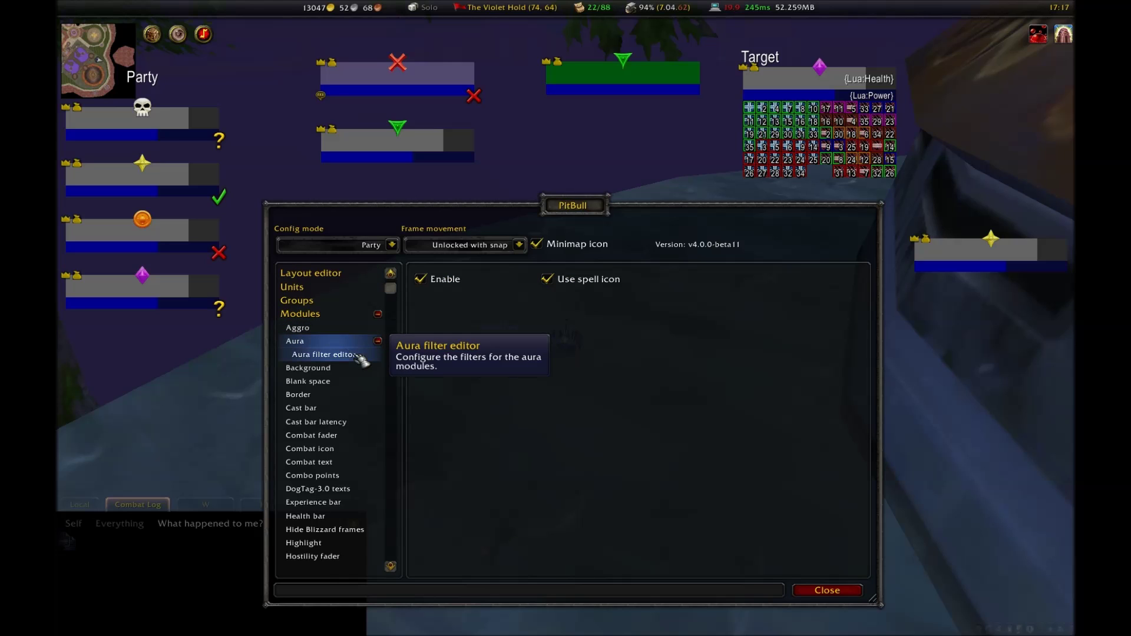
click(352, 354)
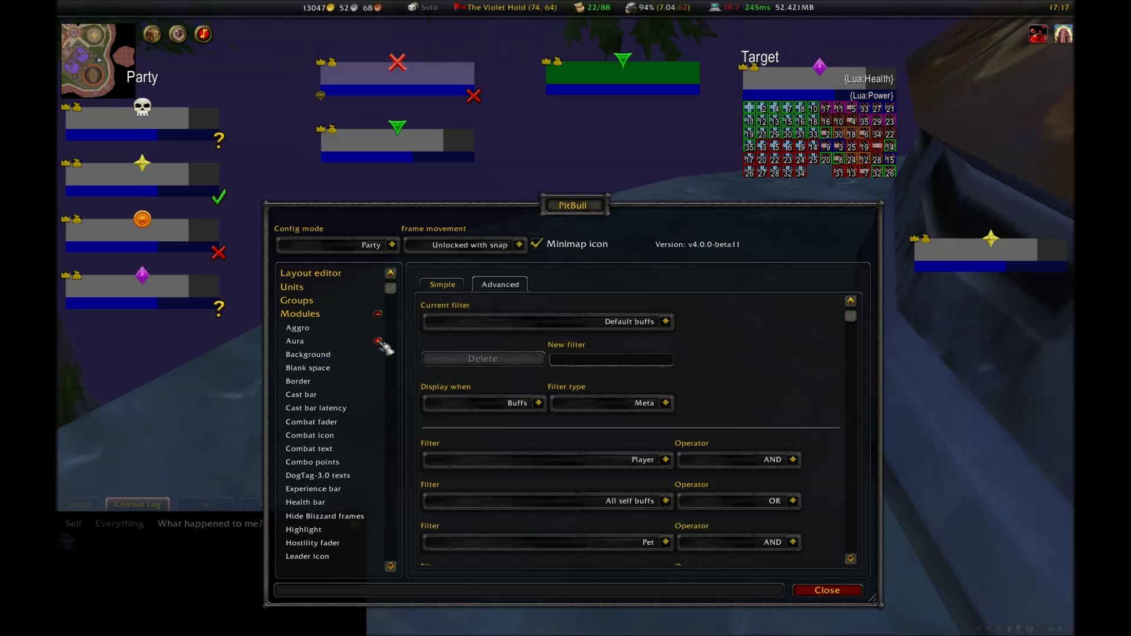
Create a new aura filter named ICC based on the Default buffs filter
click(500, 284)
click(443, 285)
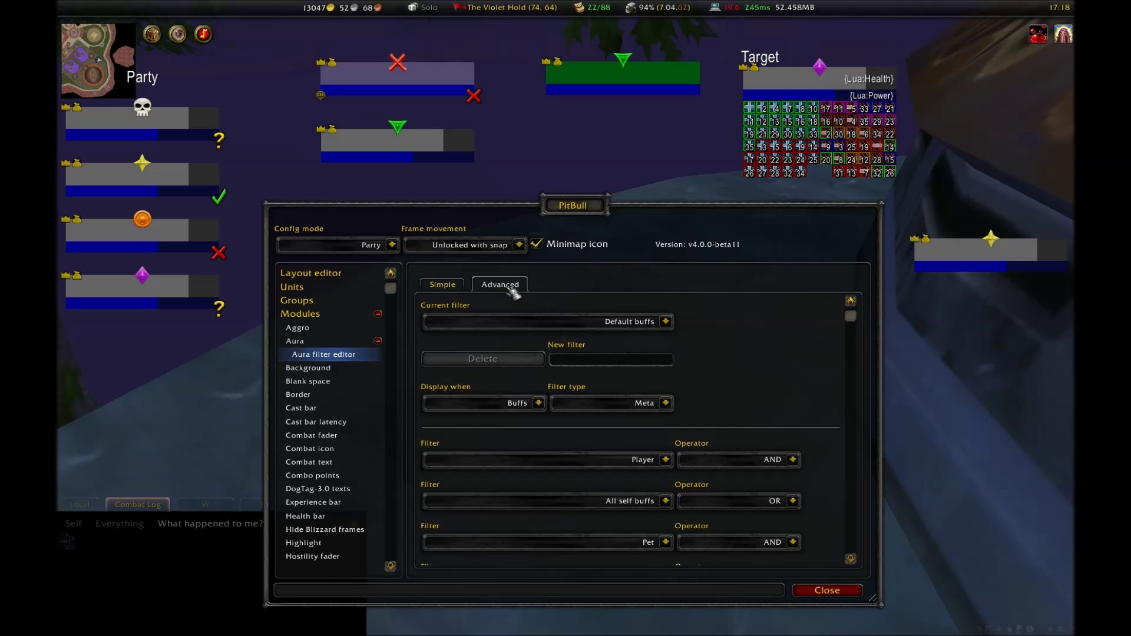
click(617, 363)
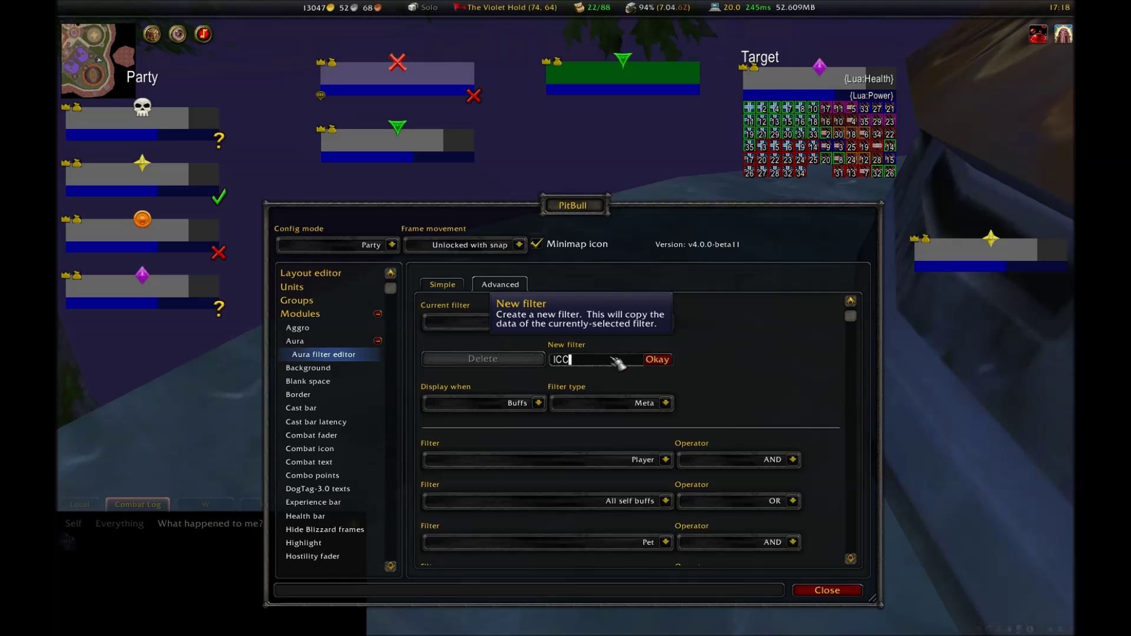
key(Return)
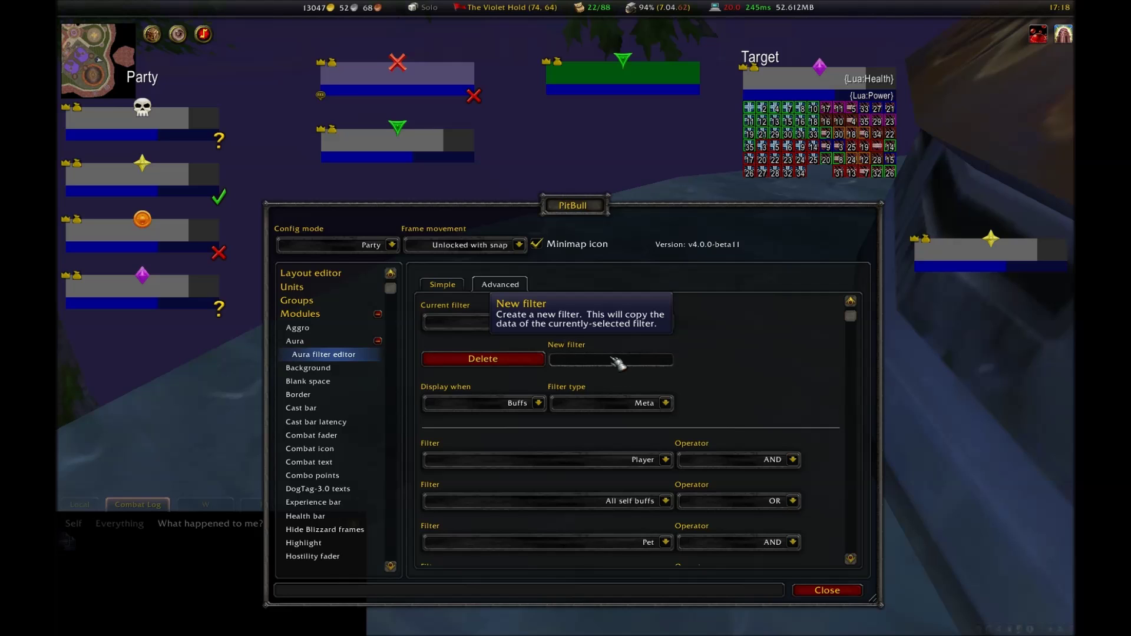
Set the ICC filter to display for Debuffs and change its filter type to Name
click(538, 403)
click(454, 466)
click(667, 404)
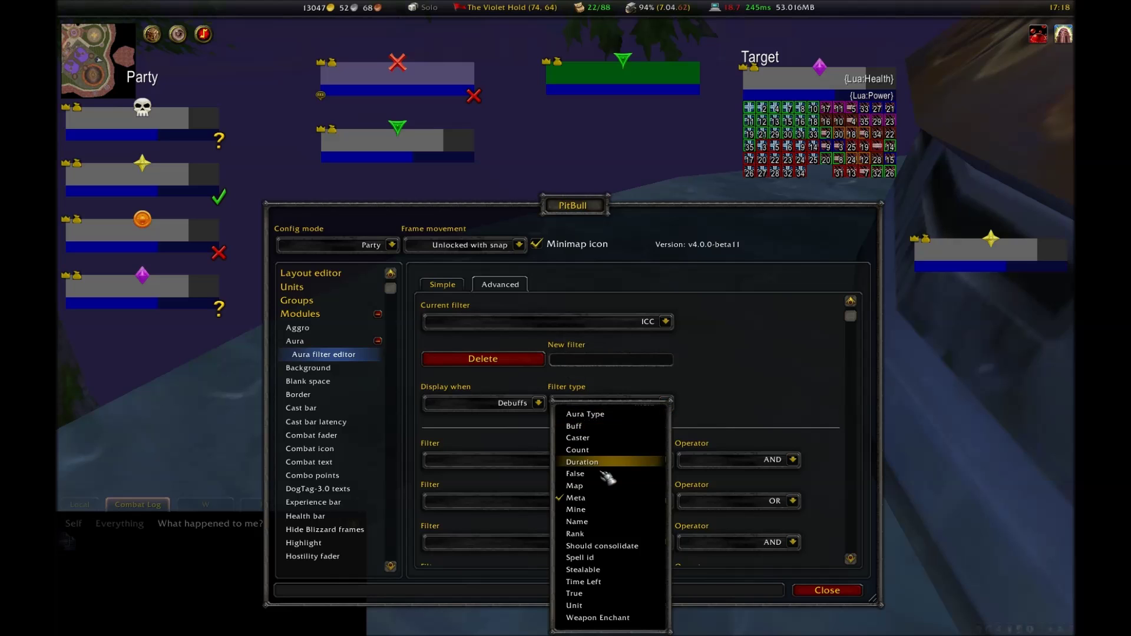
click(586, 522)
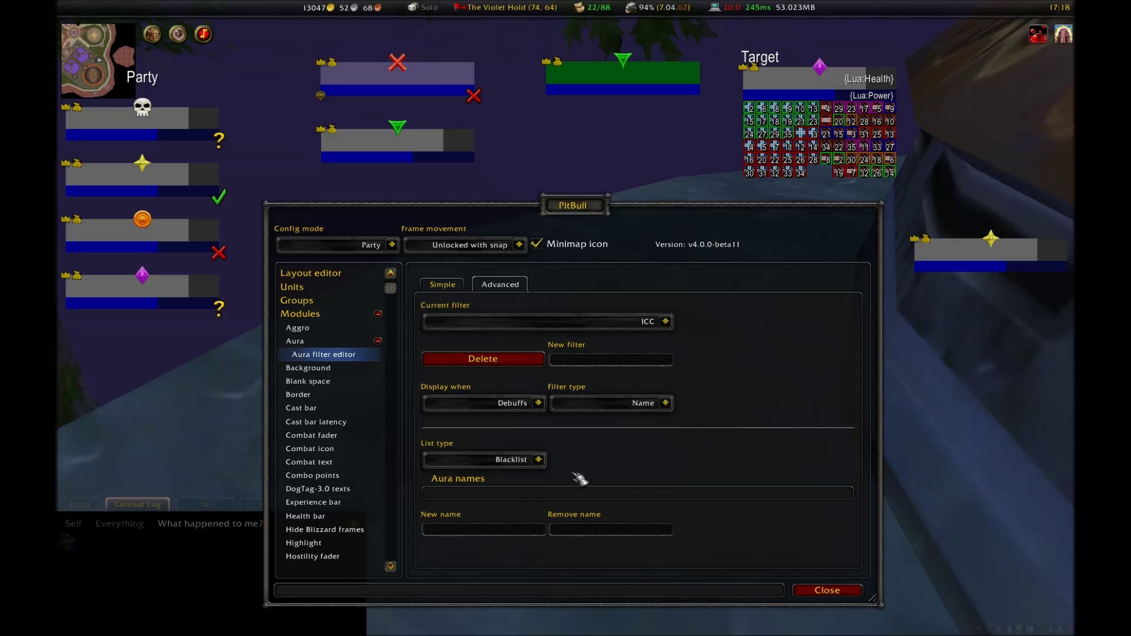
Keep the ICC filter's list type as Blacklist and add the aura name "Chill of the Throne"
click(539, 459)
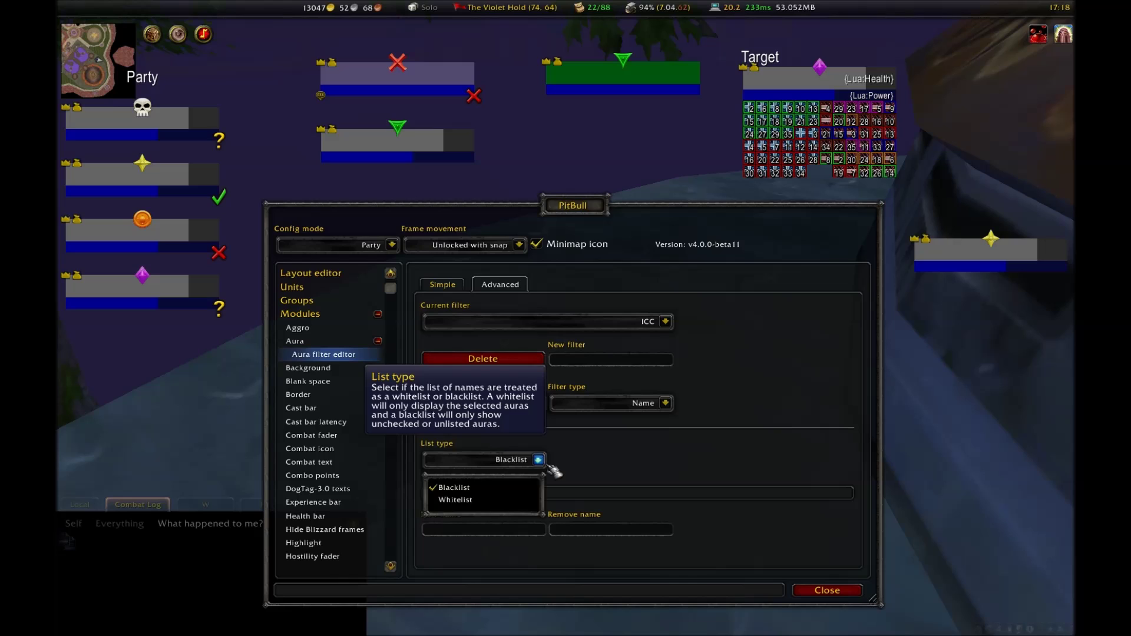
click(507, 528)
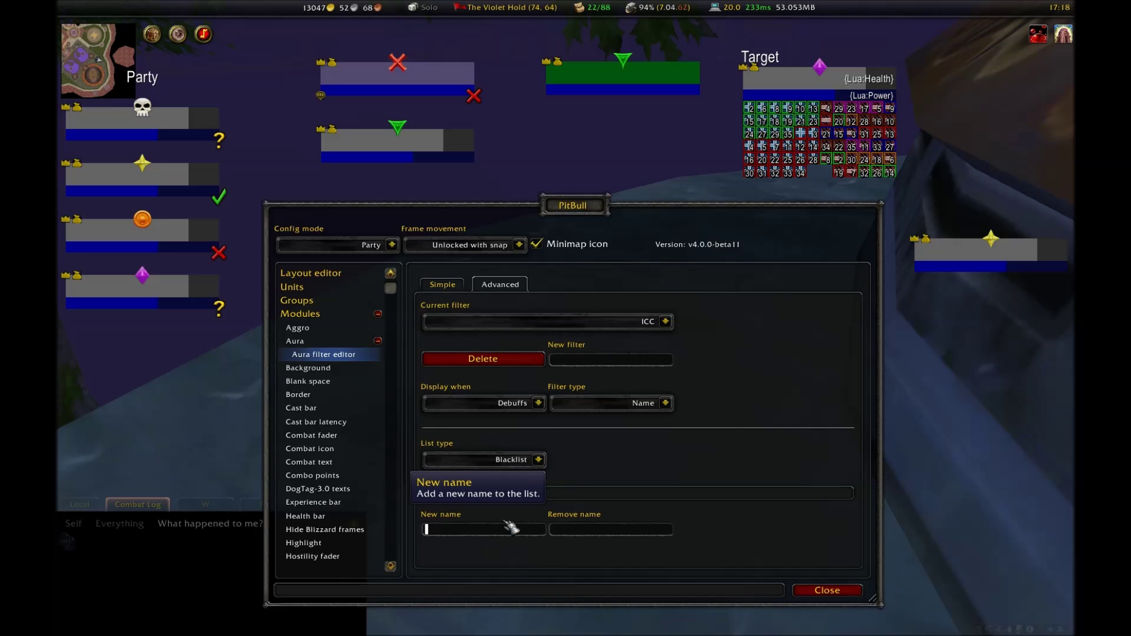
text(Chill of th)
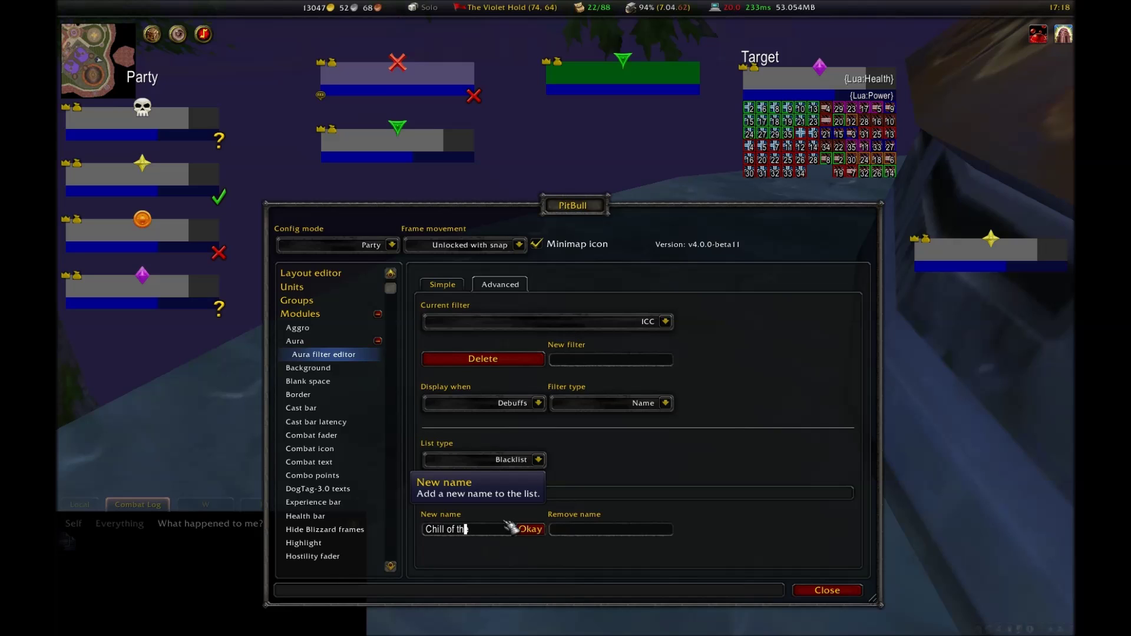
text(e Throne)
click(511, 528)
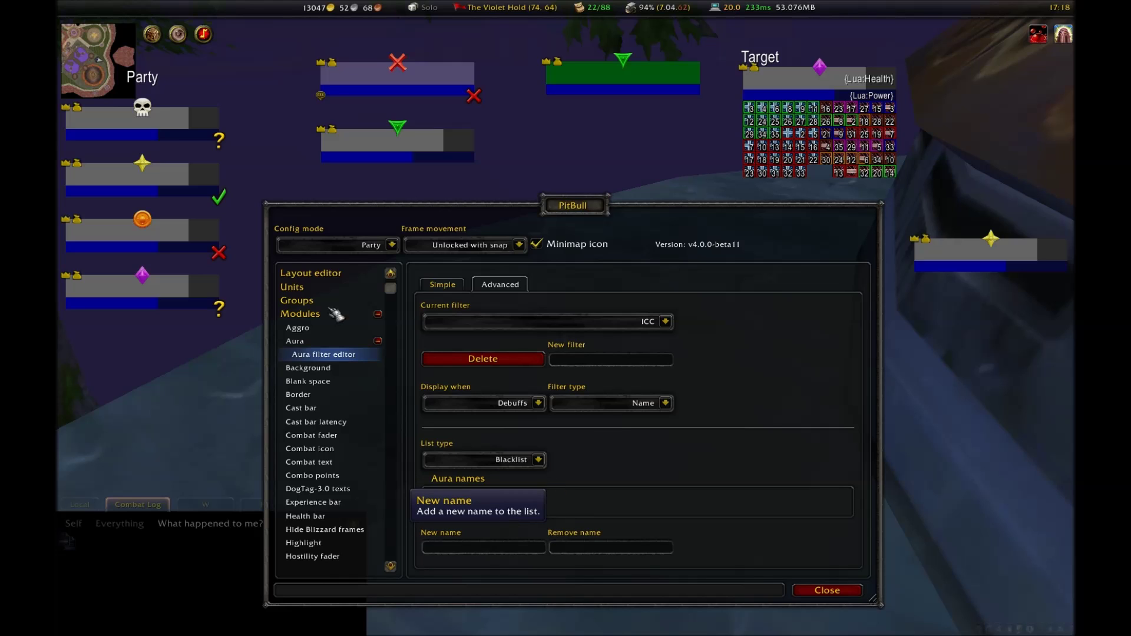
Set the Target layout's debuff filter to ICC and view the layout's aura highlight settings
click(310, 273)
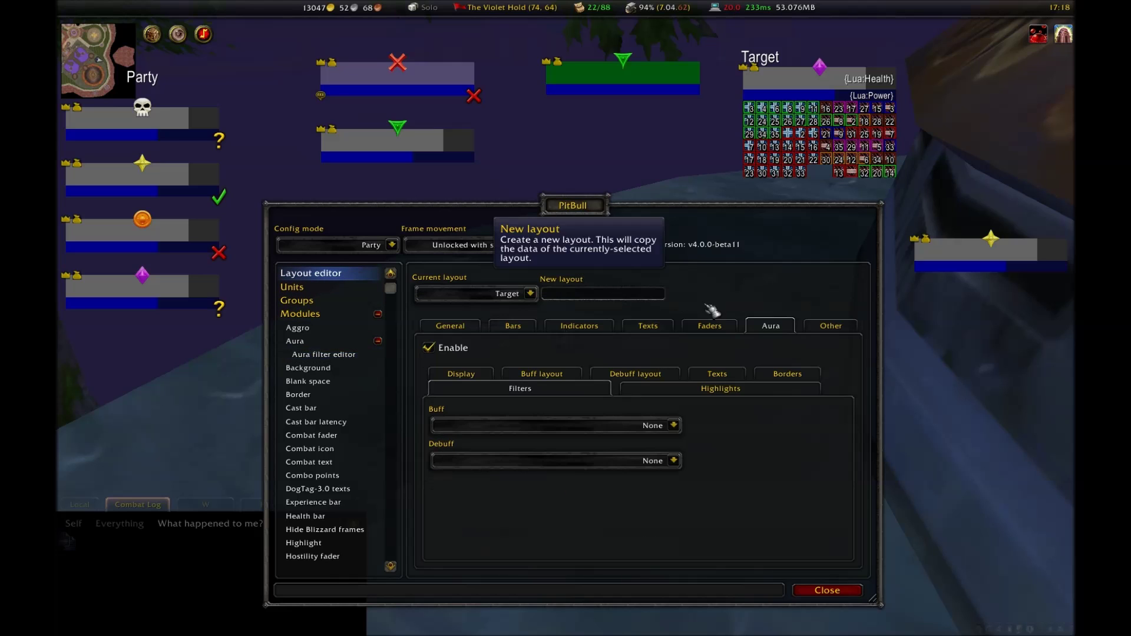
click(674, 460)
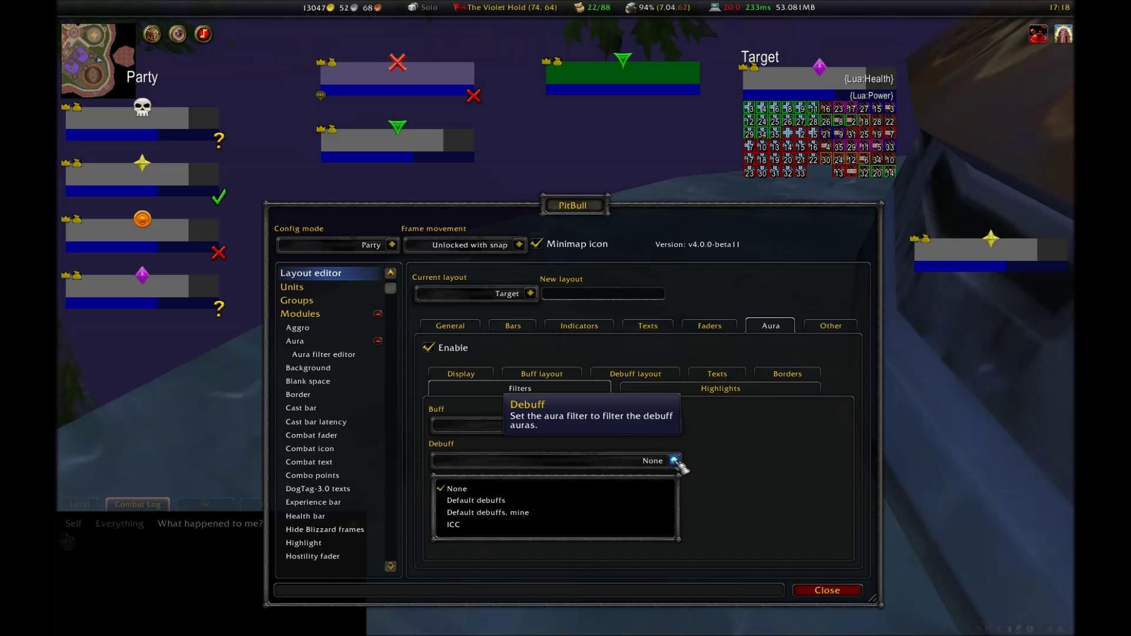
click(472, 526)
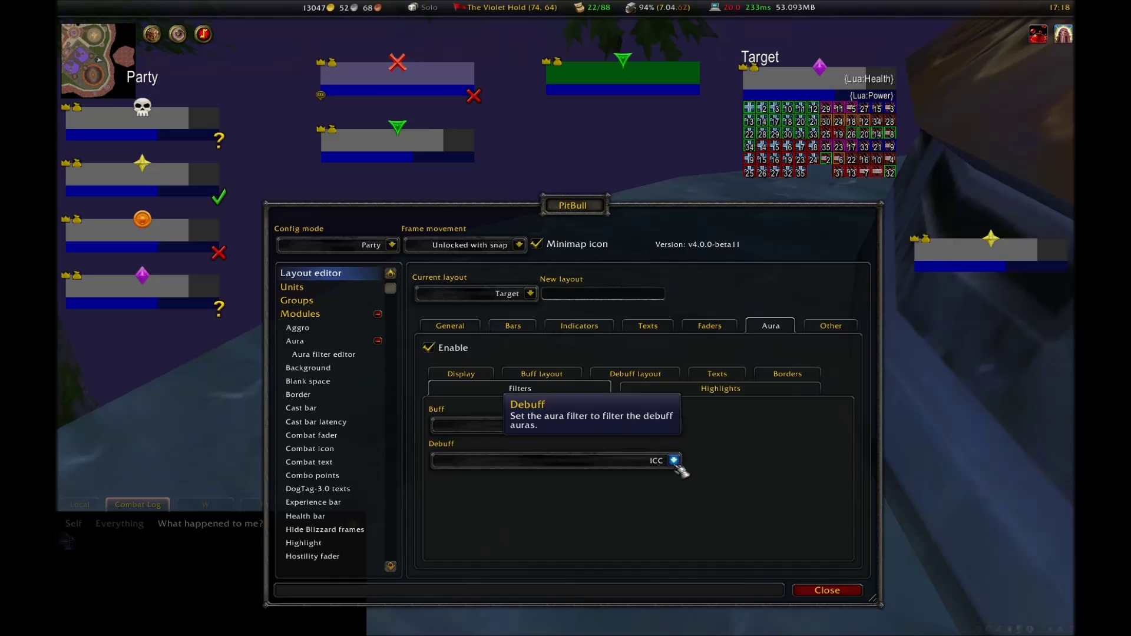
click(722, 392)
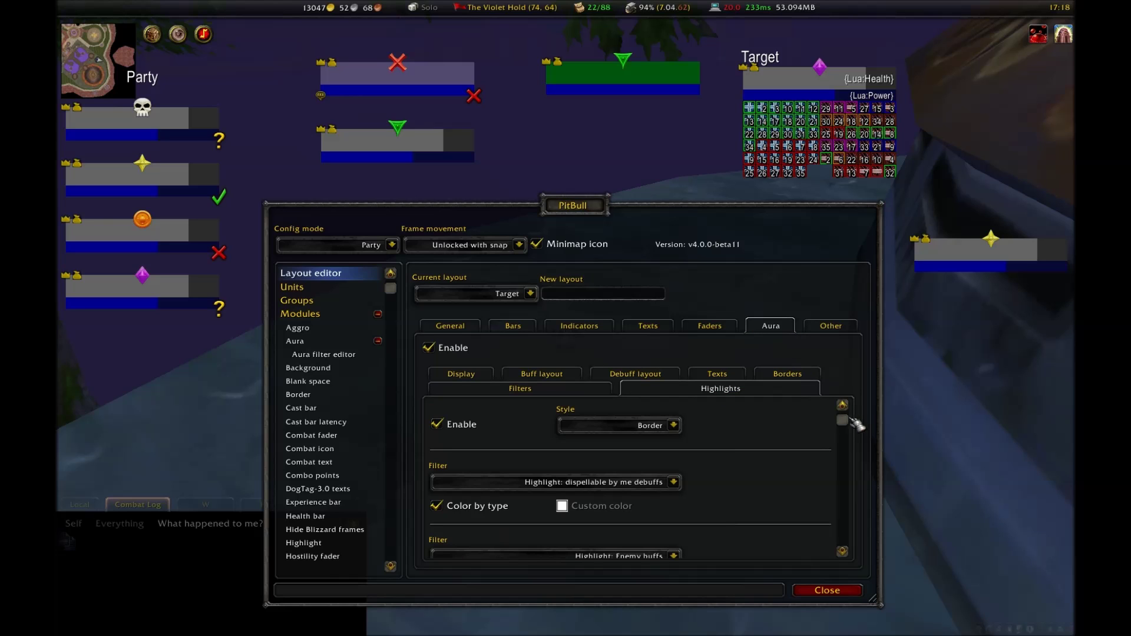
drag(850, 424, 853, 392)
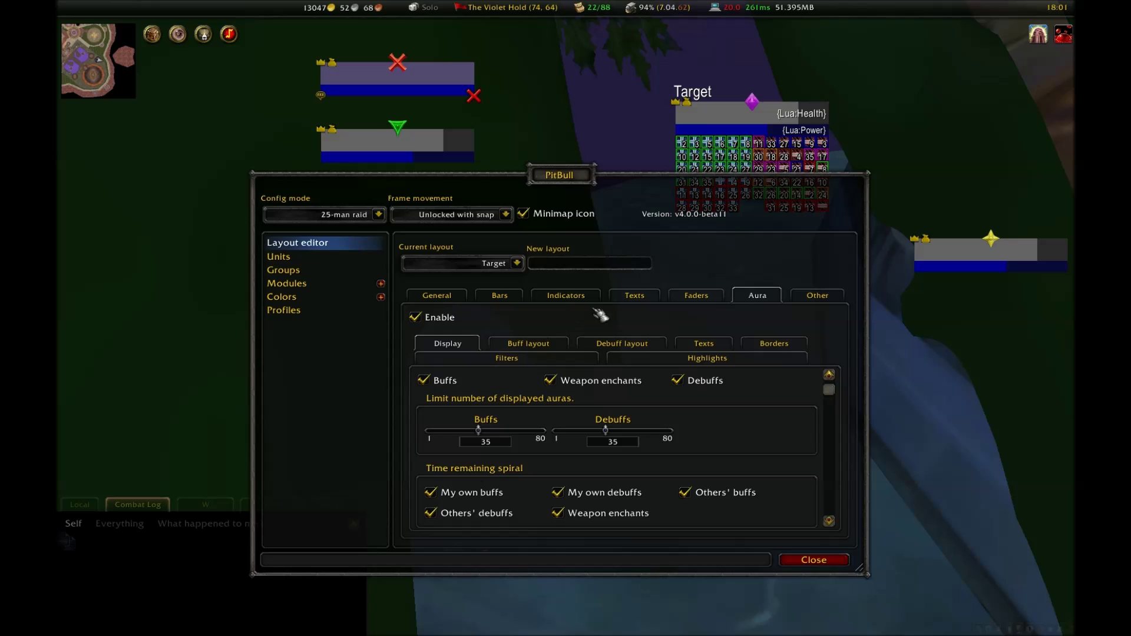
Create a layout named TT F P from the Target layout and assign it to the Focus unit
text(TT-5 P)
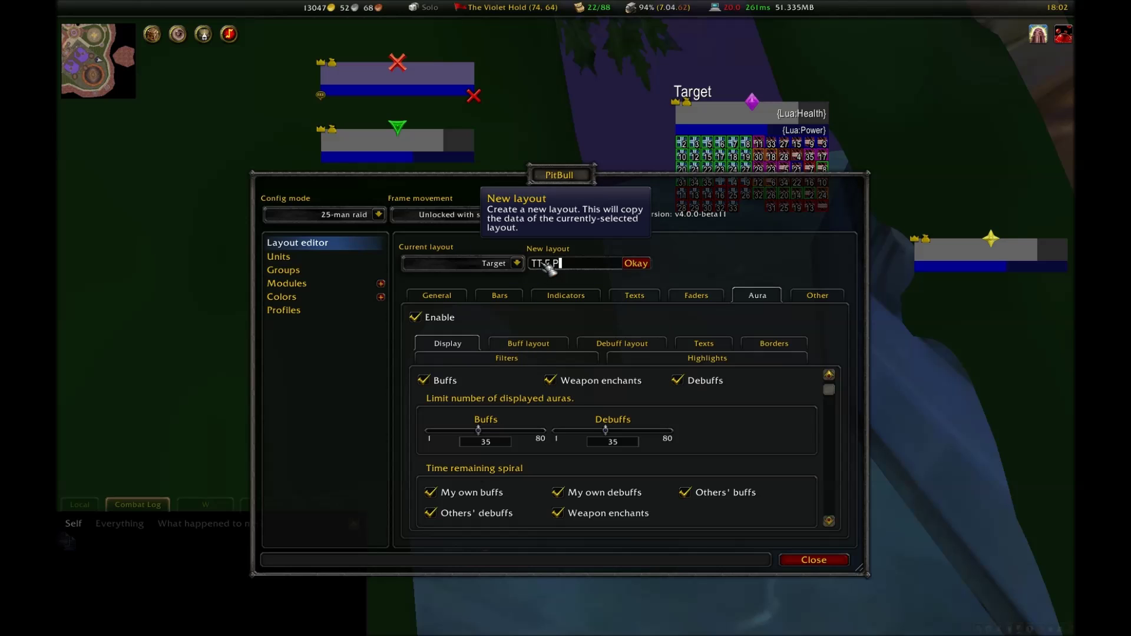
key(Return)
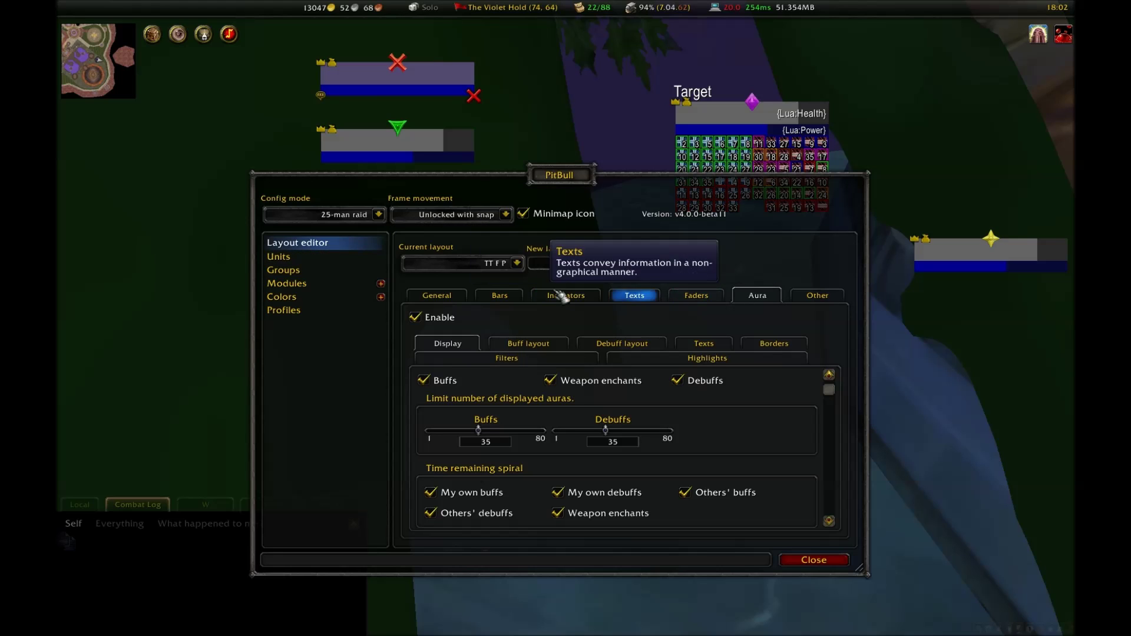
click(360, 256)
click(516, 263)
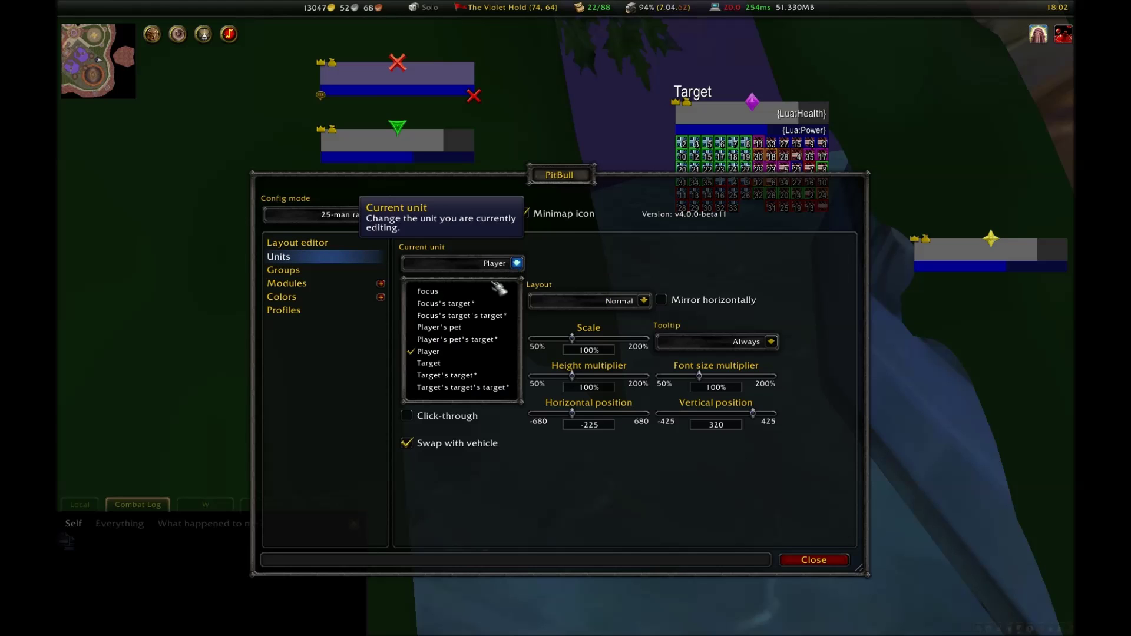
click(462, 291)
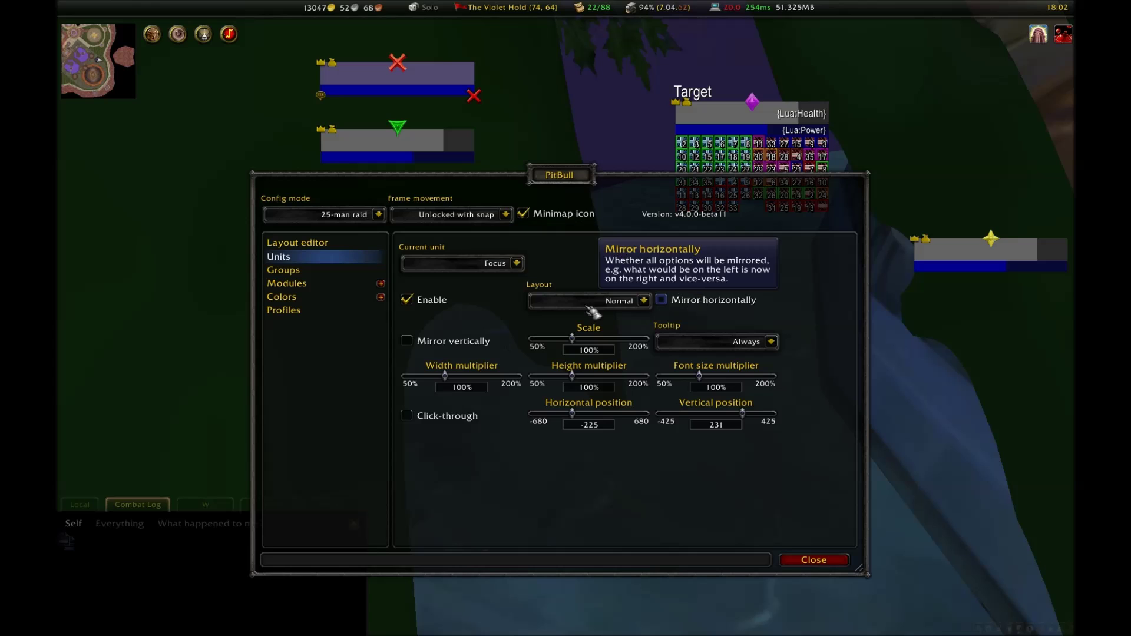
click(642, 301)
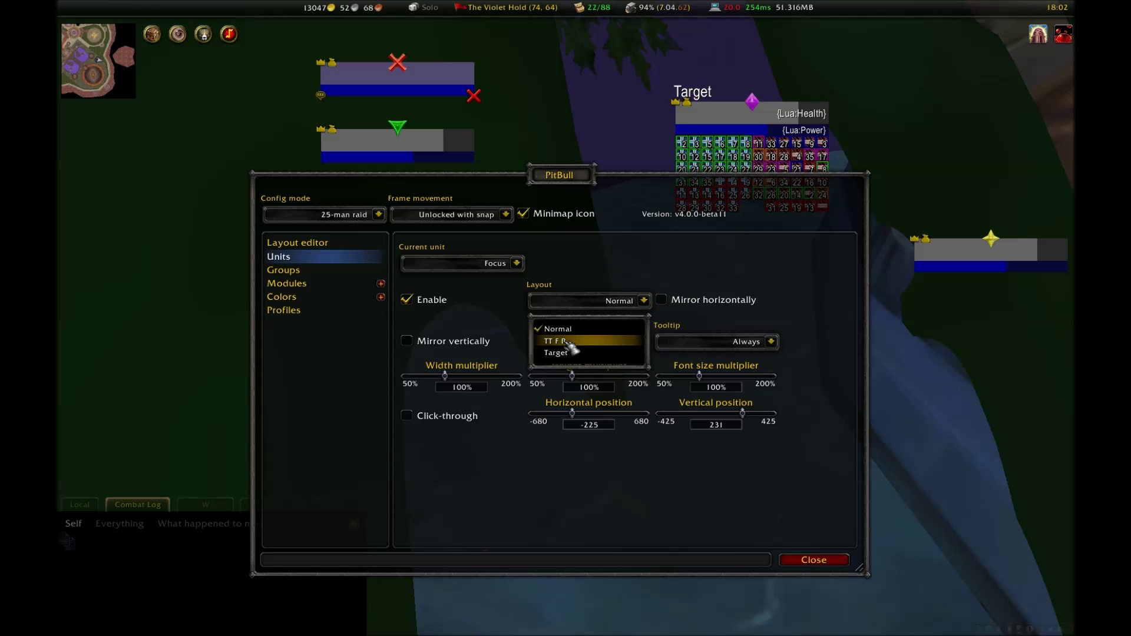
click(567, 342)
Assign the TT F P layout to the Target's target and Player's pet units
click(517, 264)
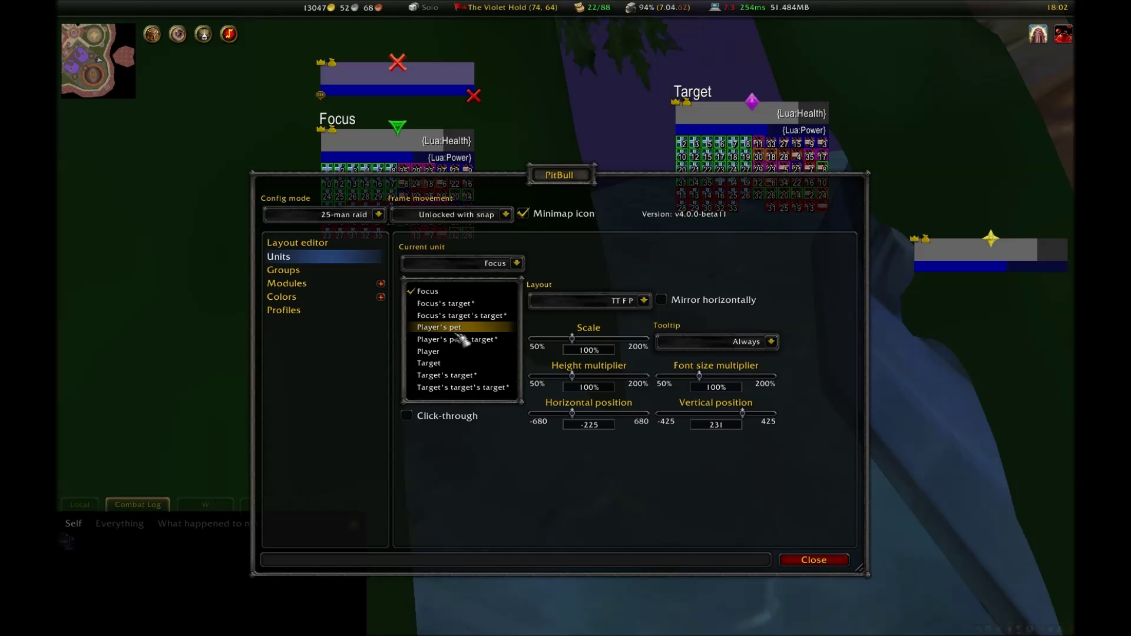
click(469, 377)
click(644, 300)
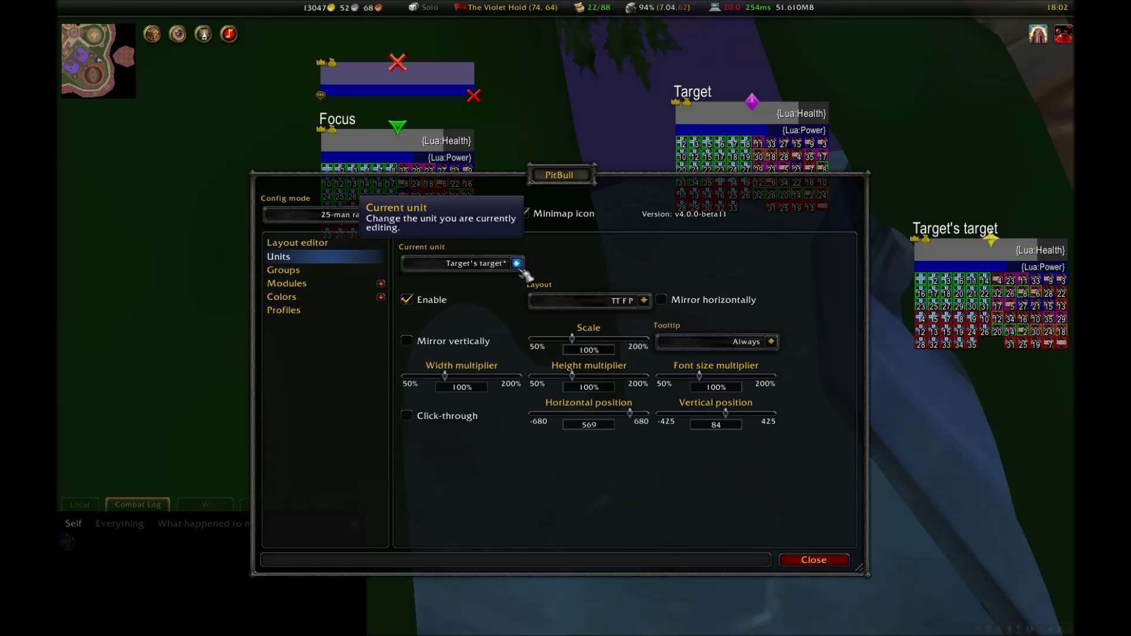
click(516, 263)
click(468, 328)
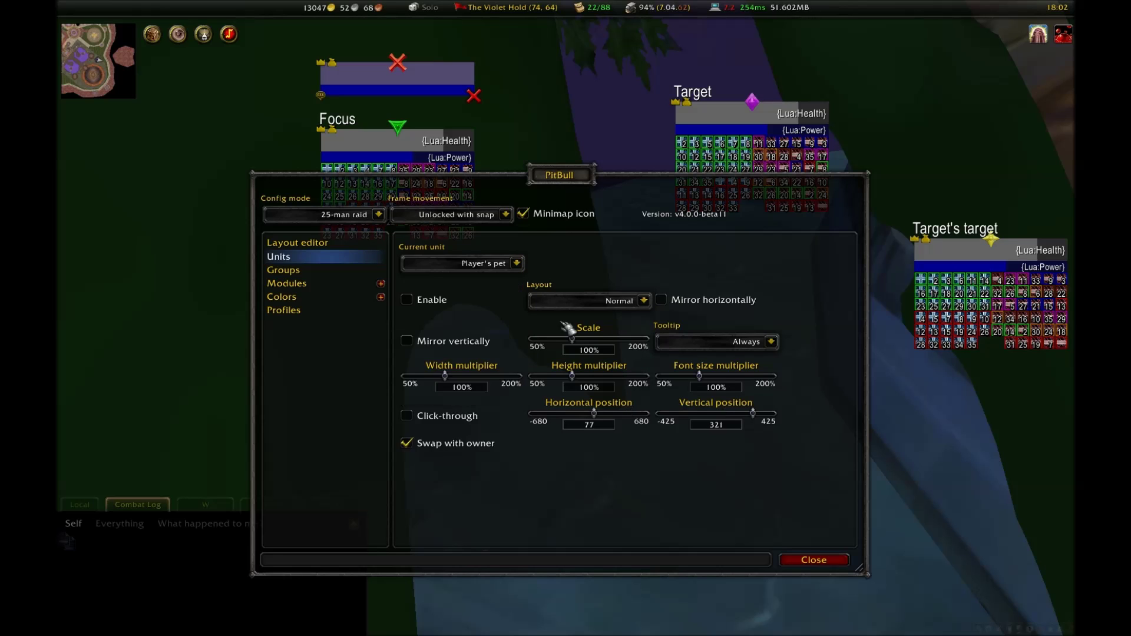
click(644, 301)
click(571, 344)
Disable auras in the TT F P layout and attach its Lua:Name text to the middle of the health bar
click(371, 243)
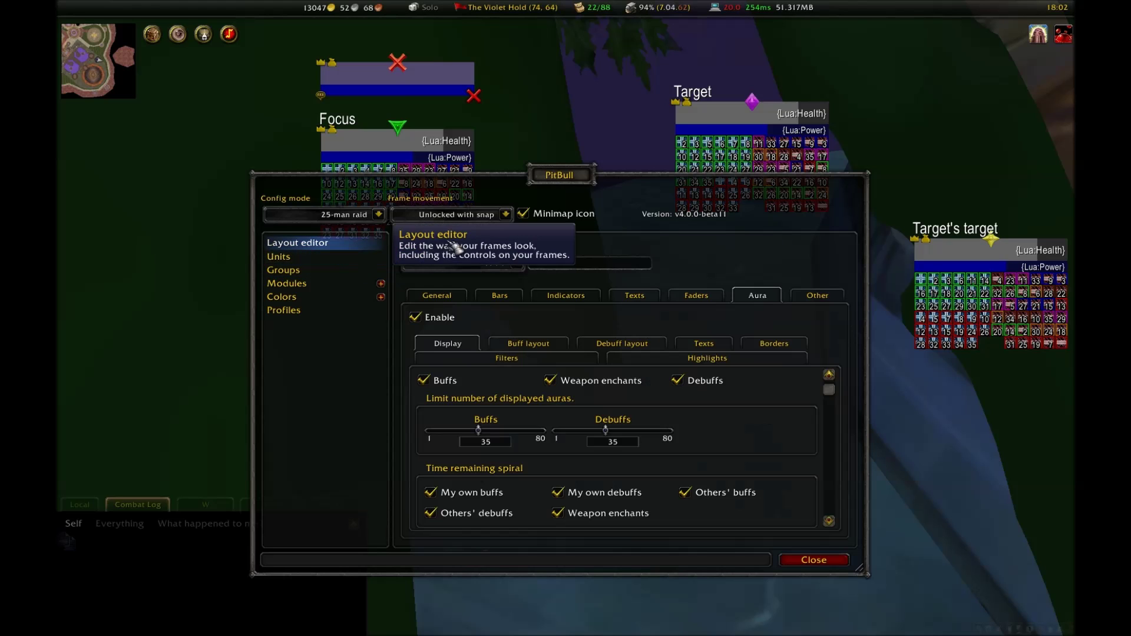
click(432, 317)
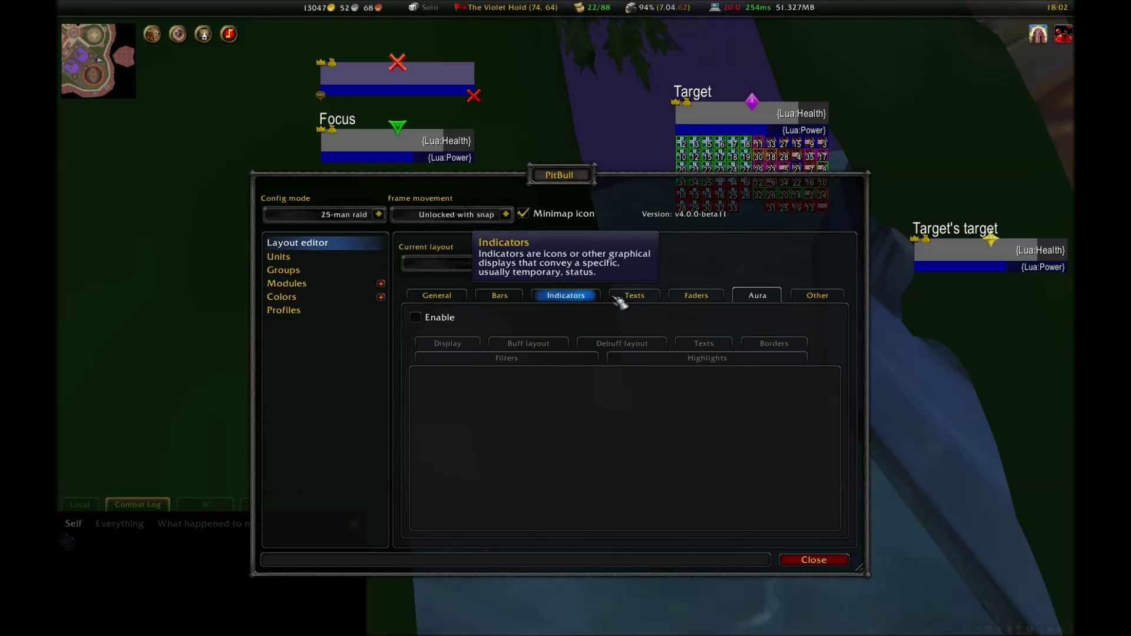
click(620, 300)
click(523, 332)
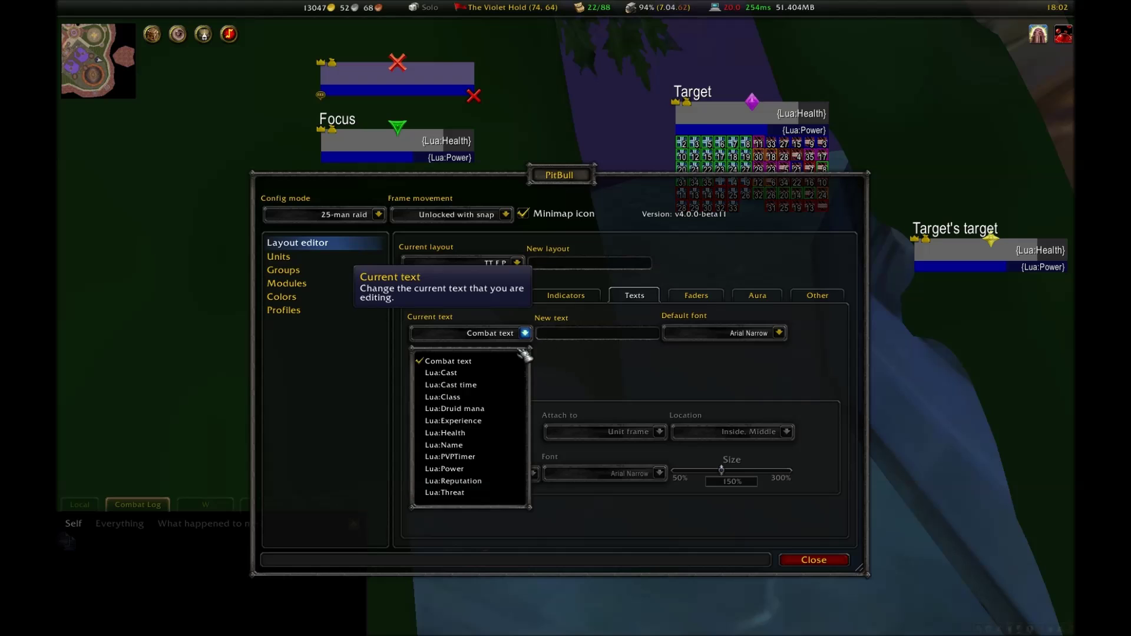
click(466, 445)
click(661, 474)
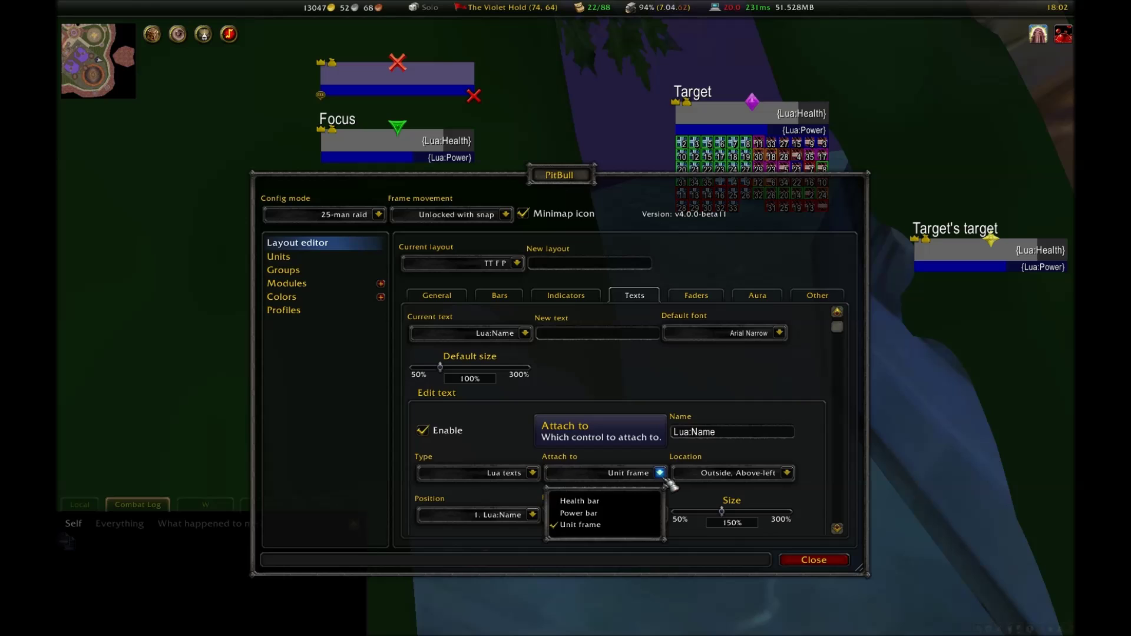
click(595, 501)
click(787, 473)
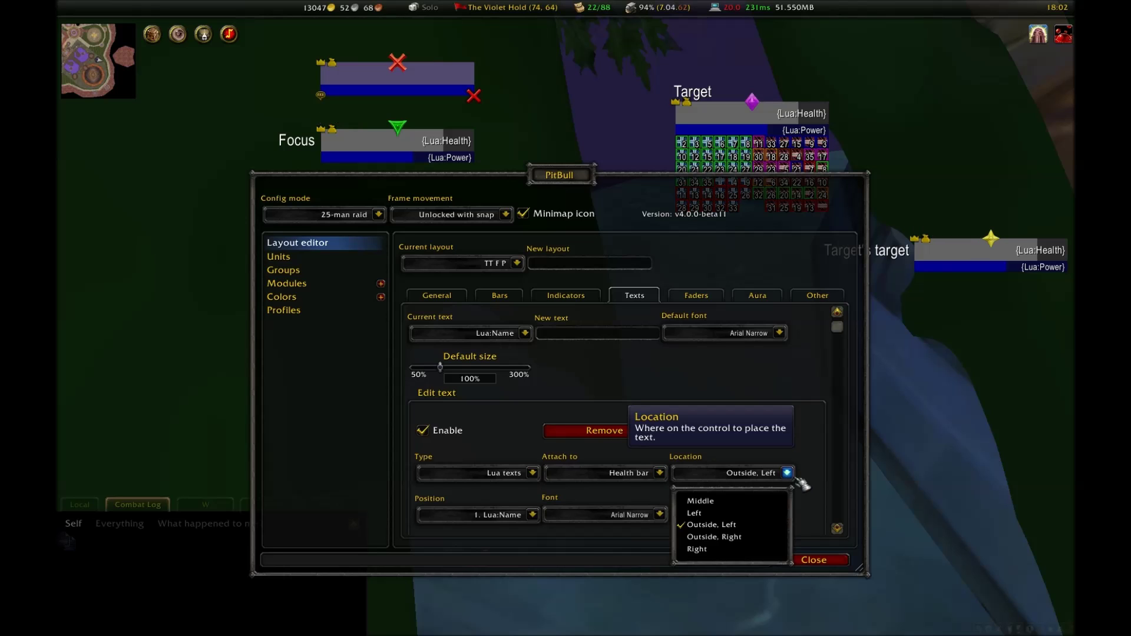
click(701, 501)
Disable the Lua:Health and Lua:Power texts in the TT F P layout
click(524, 333)
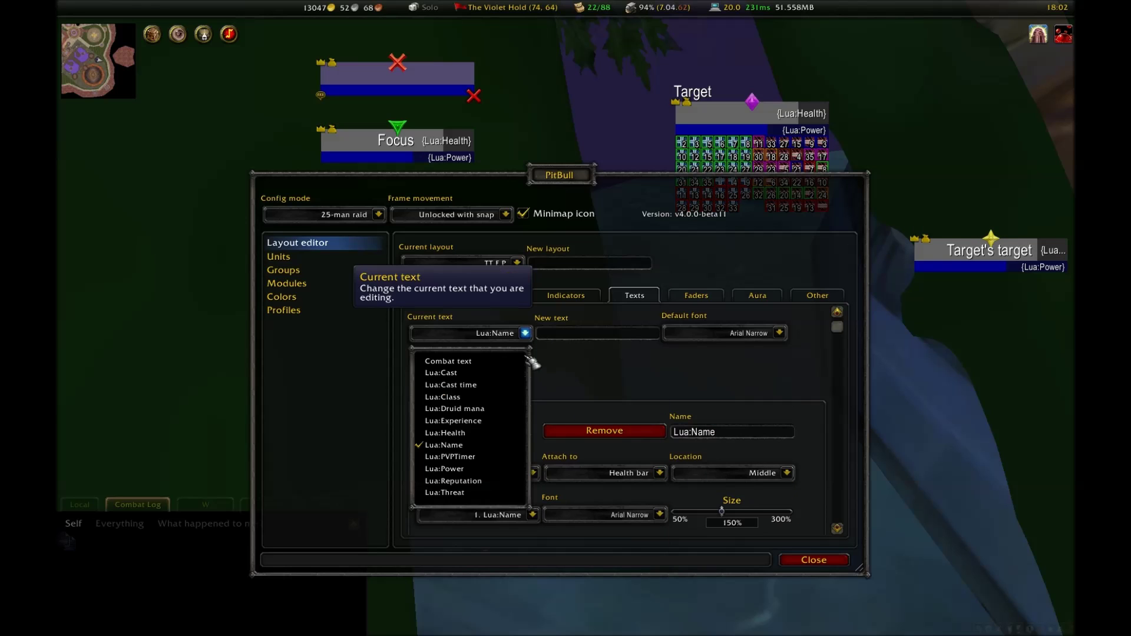
click(465, 433)
click(524, 334)
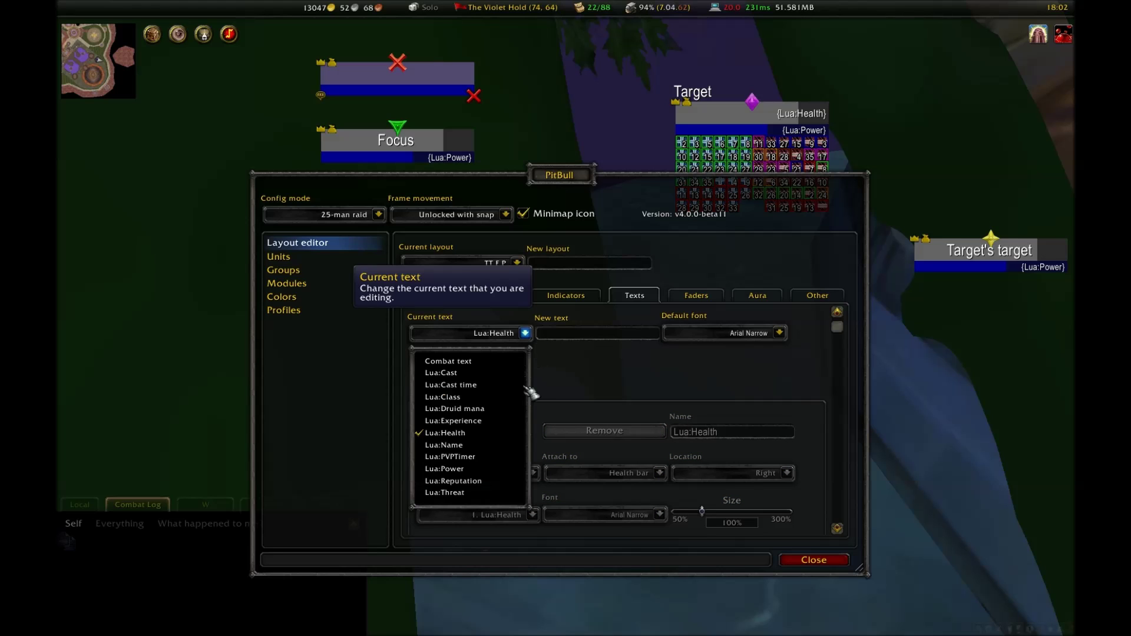
click(471, 469)
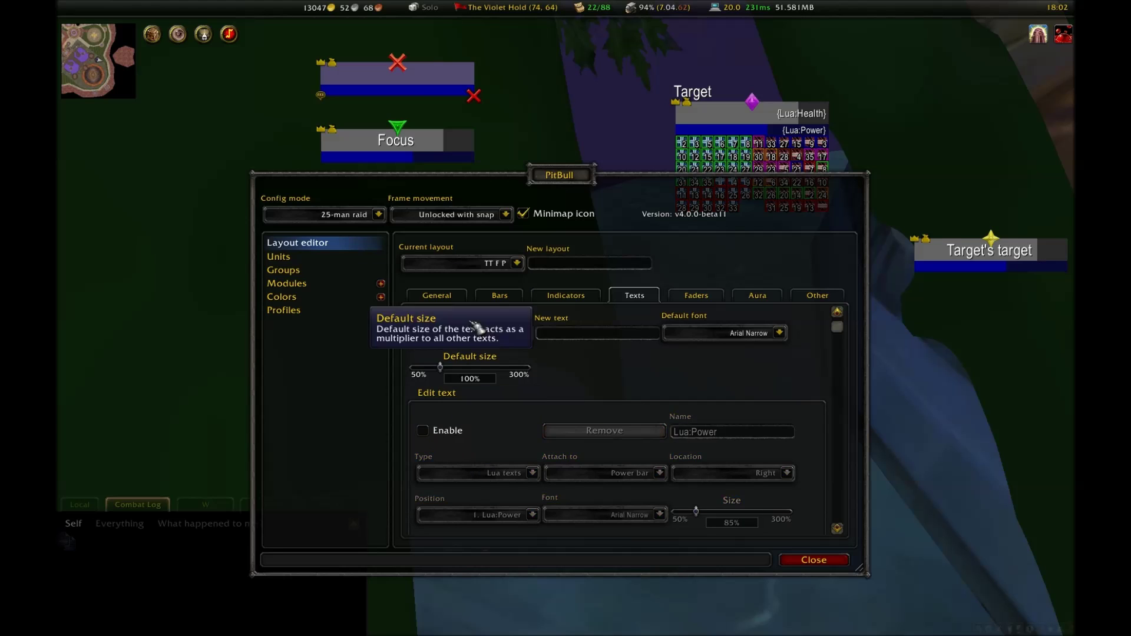
Disable the power bar in the TT F P layout
click(498, 296)
click(790, 324)
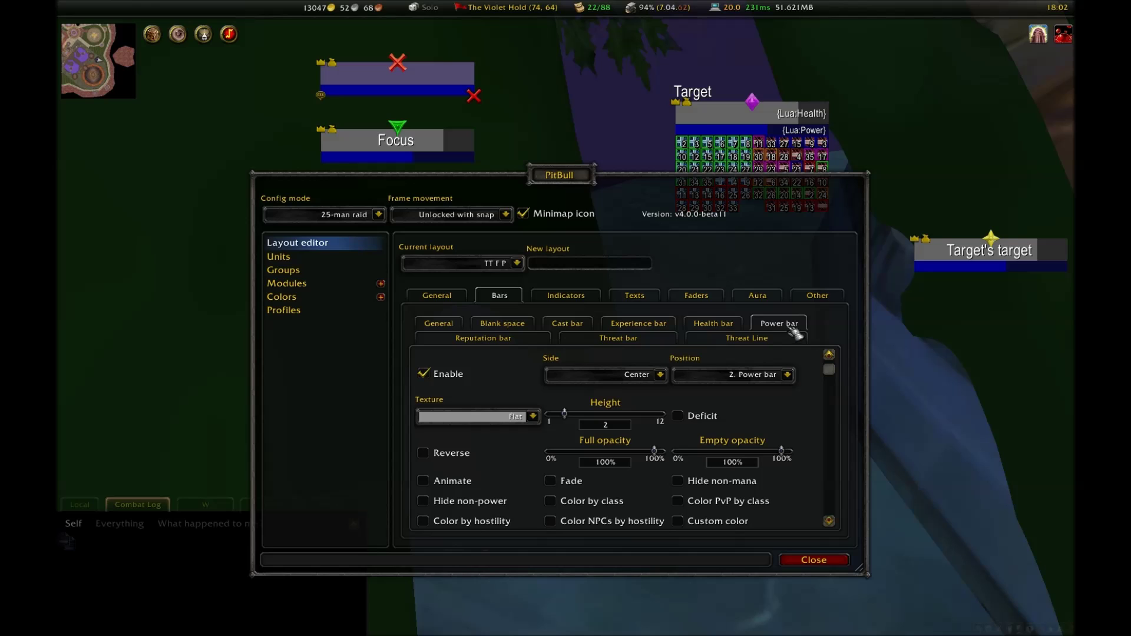
click(424, 374)
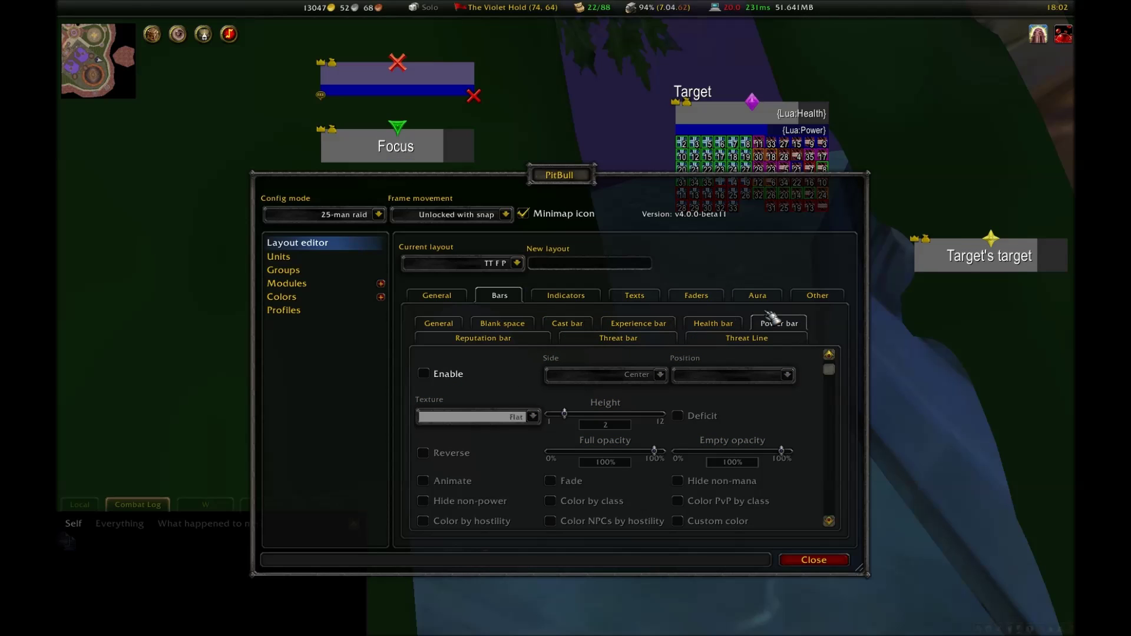
Disable the master looter icon and the leader icon in the TT F P layout
click(571, 295)
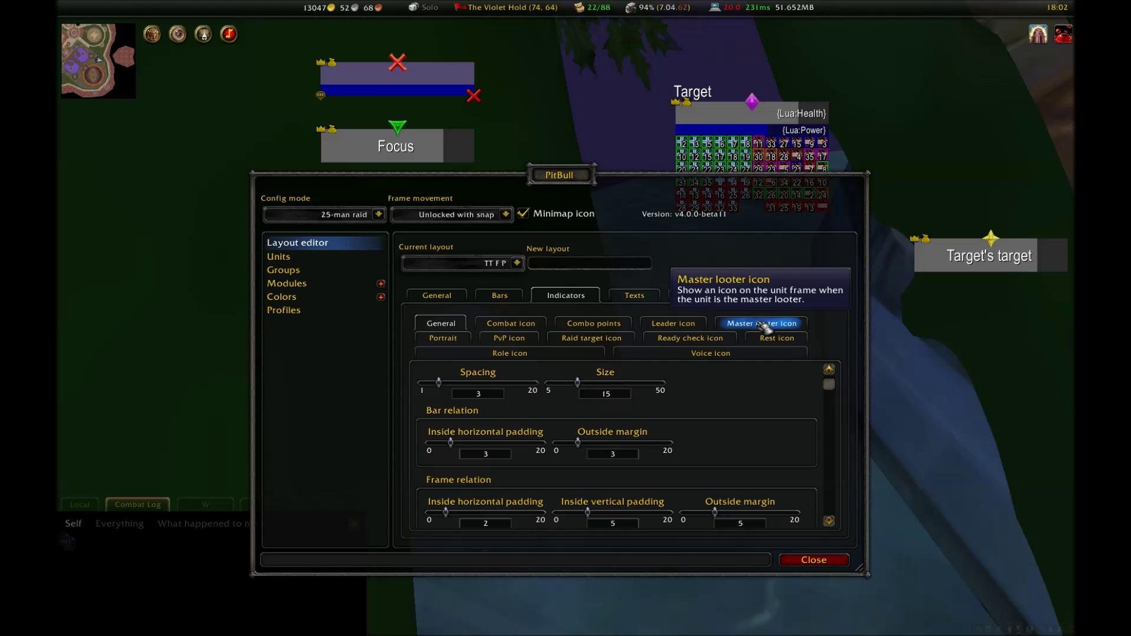
click(763, 324)
click(424, 388)
click(653, 323)
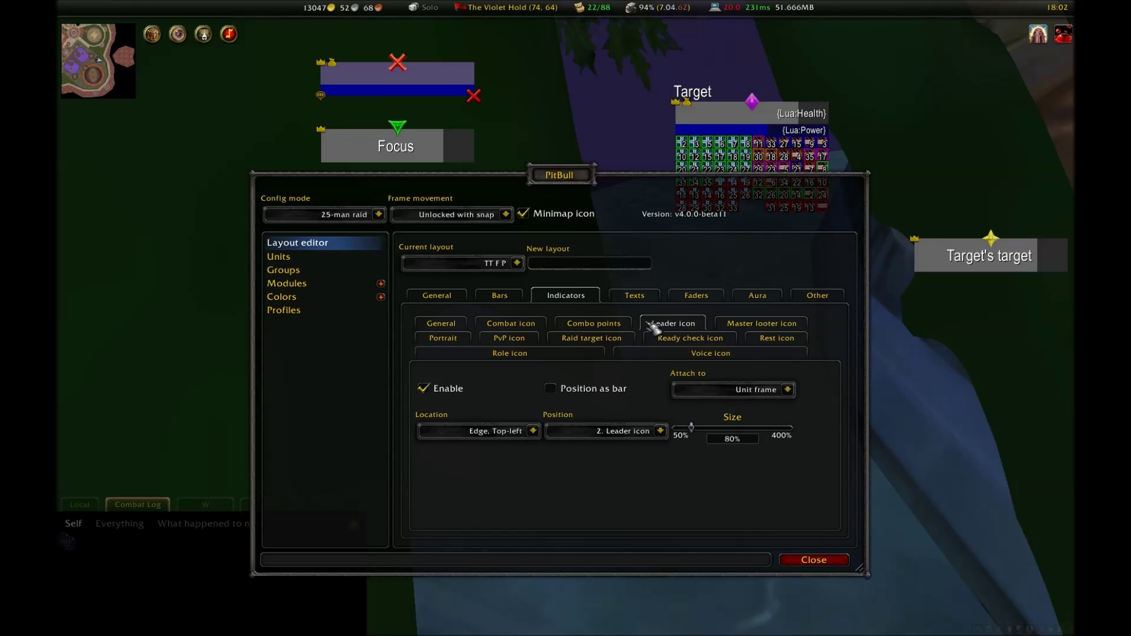
click(429, 389)
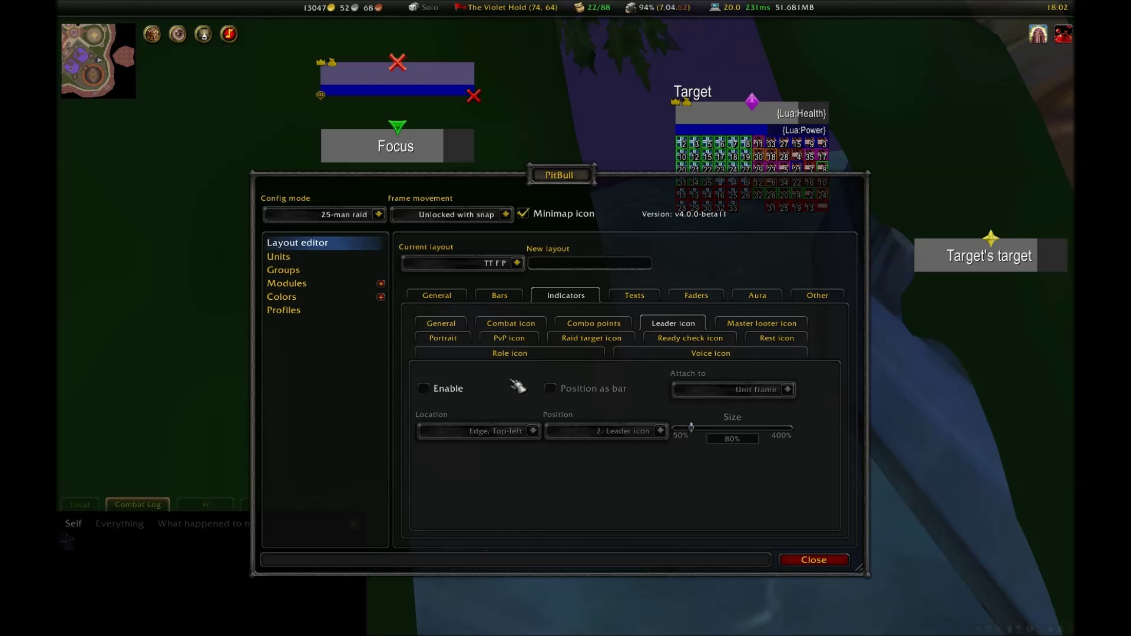
Place the Focus frame to the left of the Target frame and the Target's target frame to its right
drag(412, 149, 584, 141)
drag(942, 250, 947, 142)
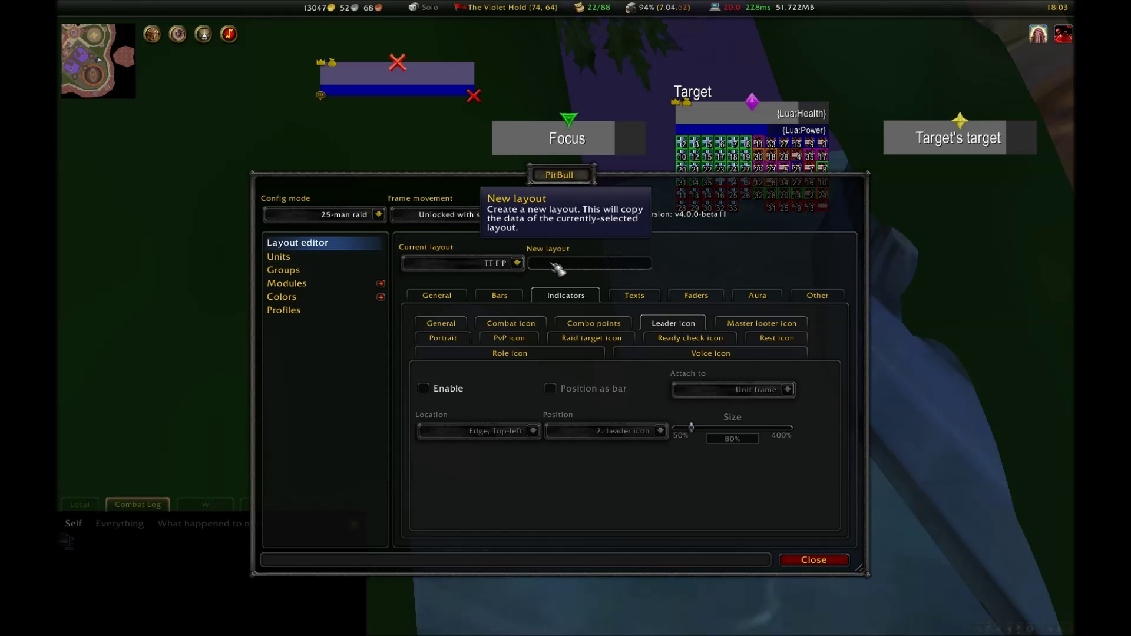
Create a new layout named Raid from TT F P and enable its leader icon and master looter icon
text(Raid)
key(Return)
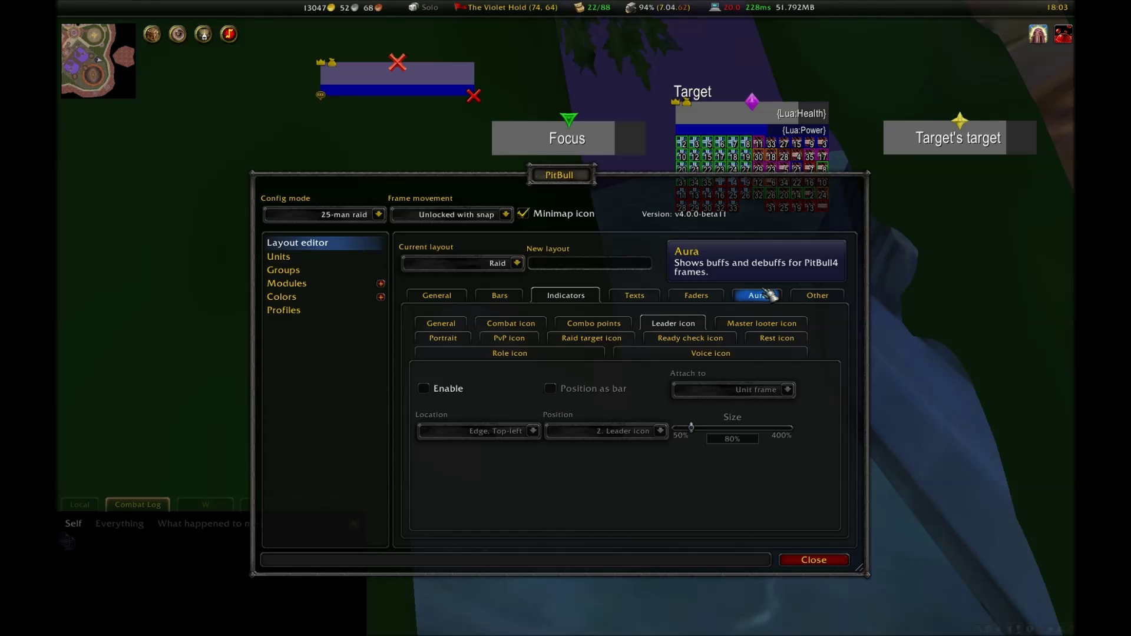
click(444, 390)
click(761, 324)
click(423, 389)
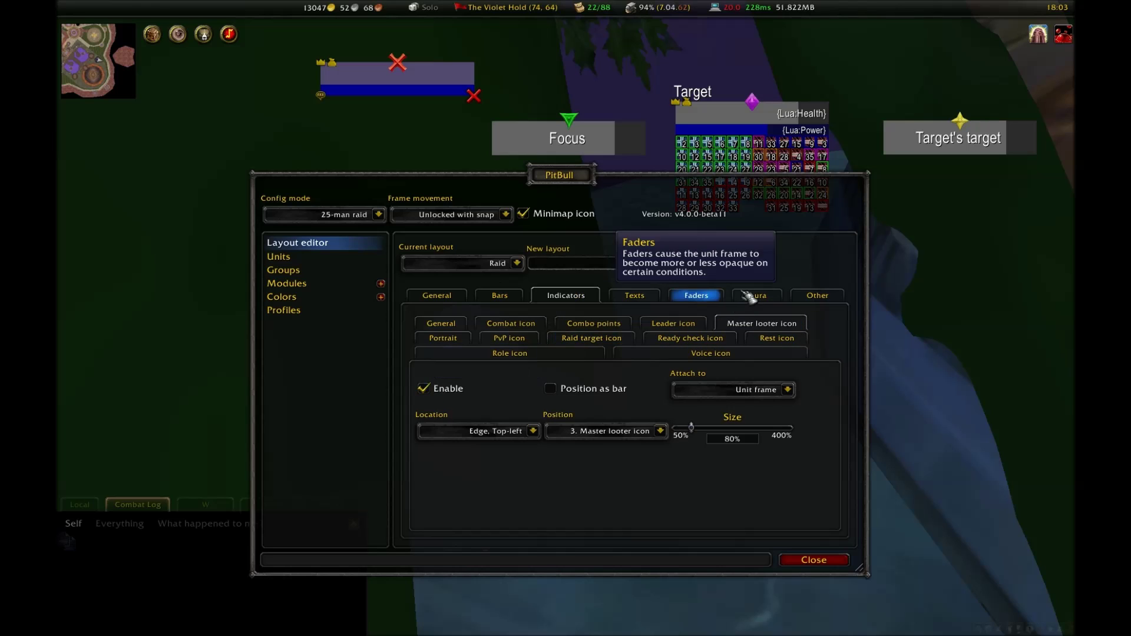
Enable auras in the Raid layout, turn off the display of buffs and limit displayed debuffs to 5
click(766, 296)
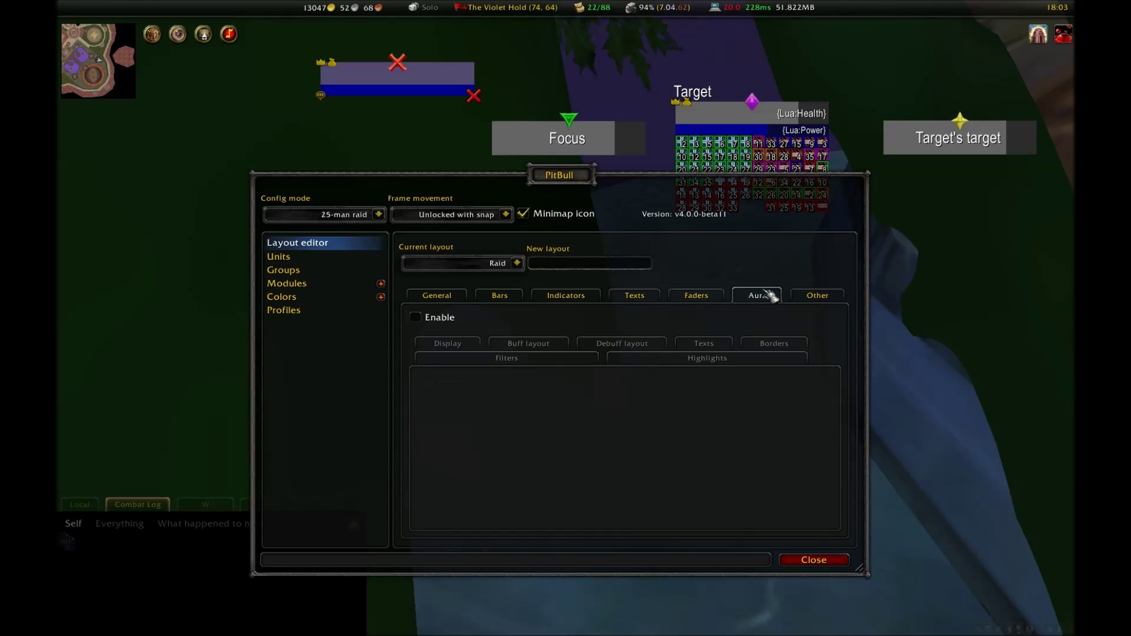
click(429, 321)
click(424, 380)
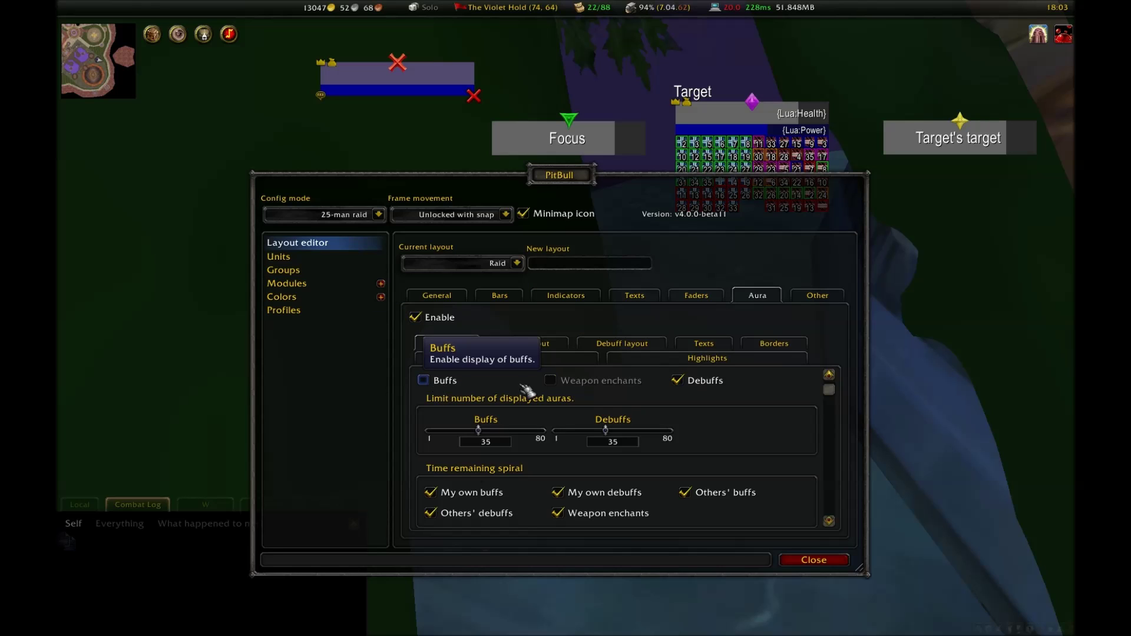
drag(619, 429, 580, 433)
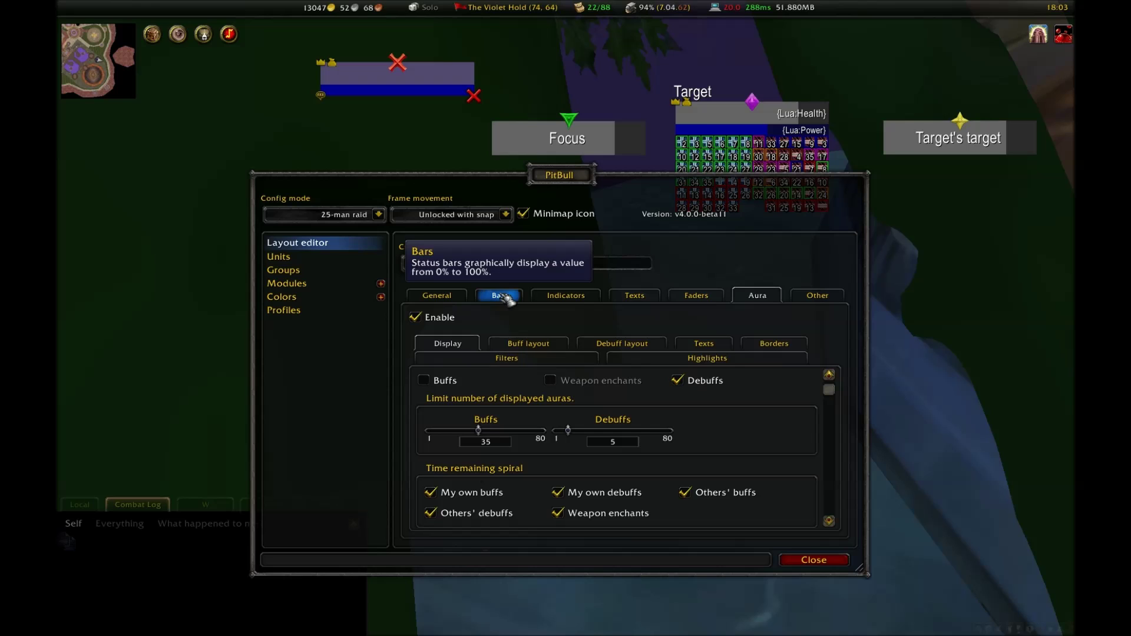
Set the Raid layout's frame size to width 95 and height 20
click(503, 299)
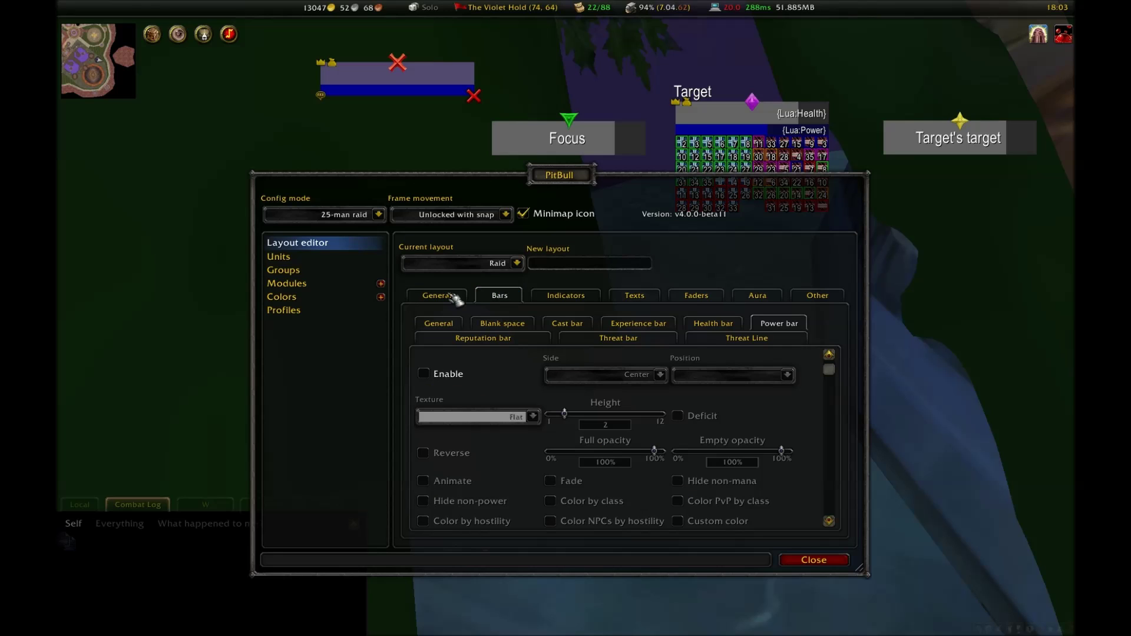
click(438, 295)
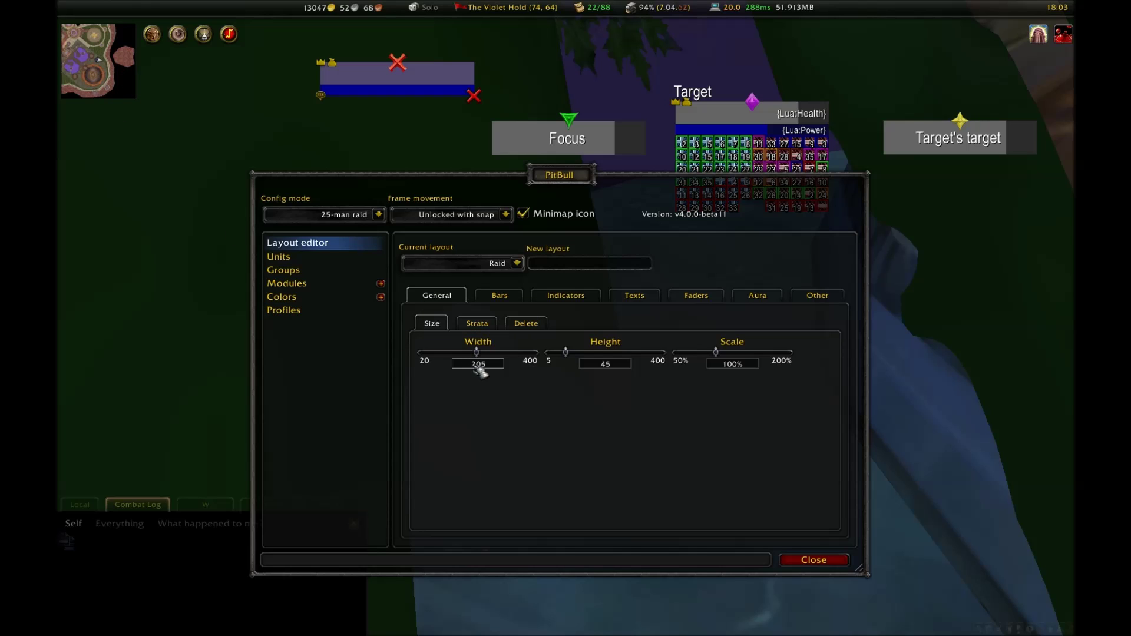
click(478, 366)
click(601, 364)
Assign the Raid layout to the Raid unit group
click(341, 259)
click(344, 269)
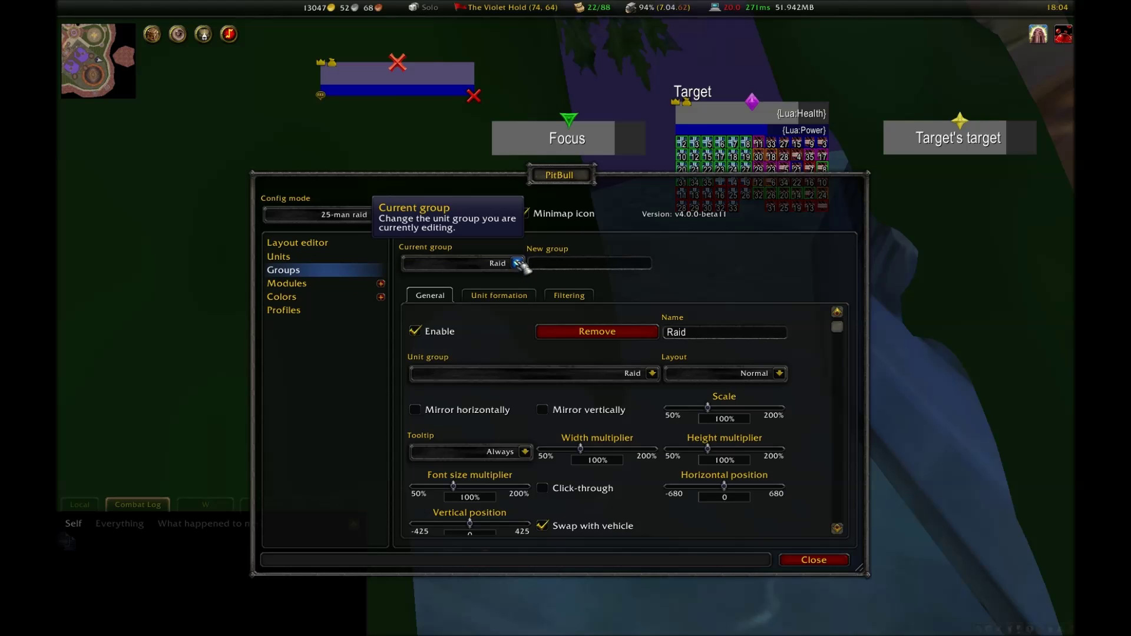
click(779, 373)
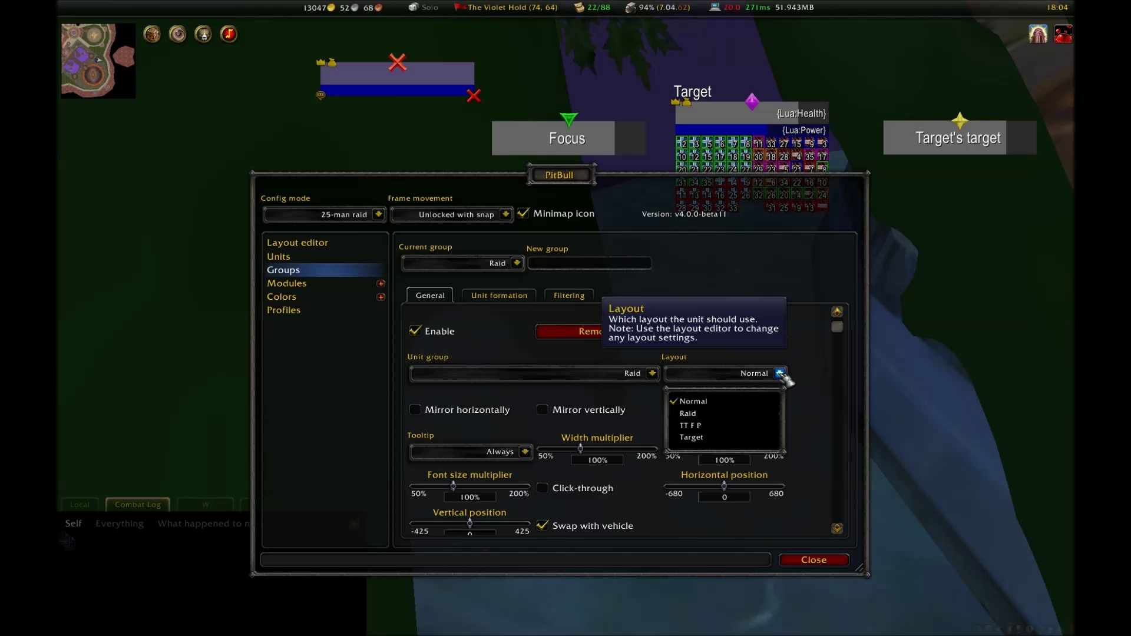
click(699, 414)
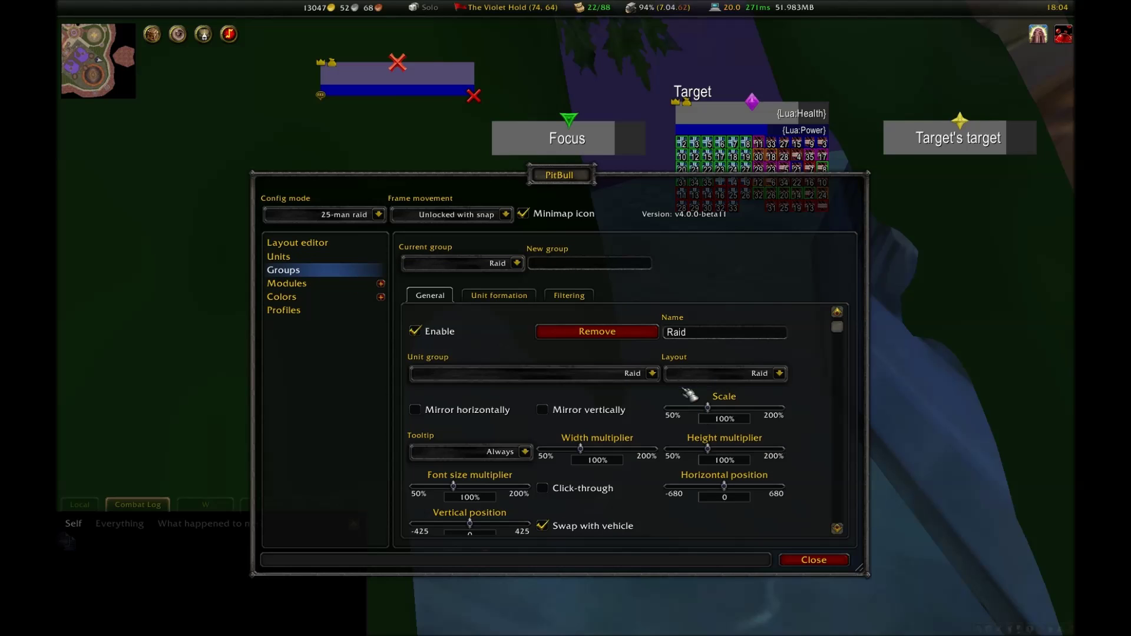
Set the Raid group's unit formation to sort by class
click(521, 295)
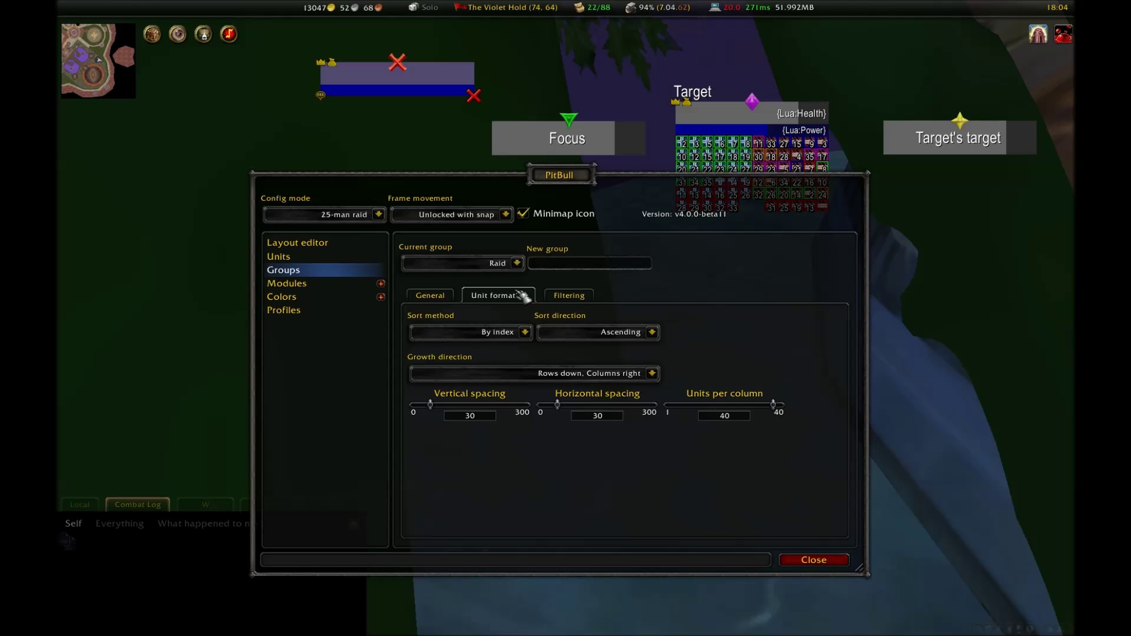
click(525, 332)
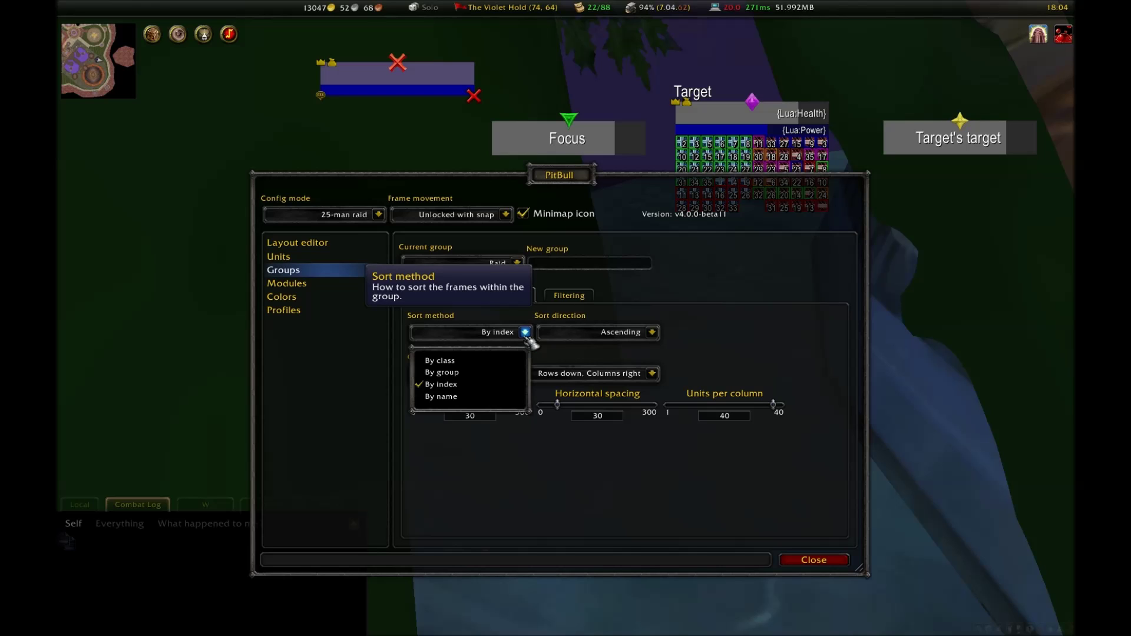
click(500, 362)
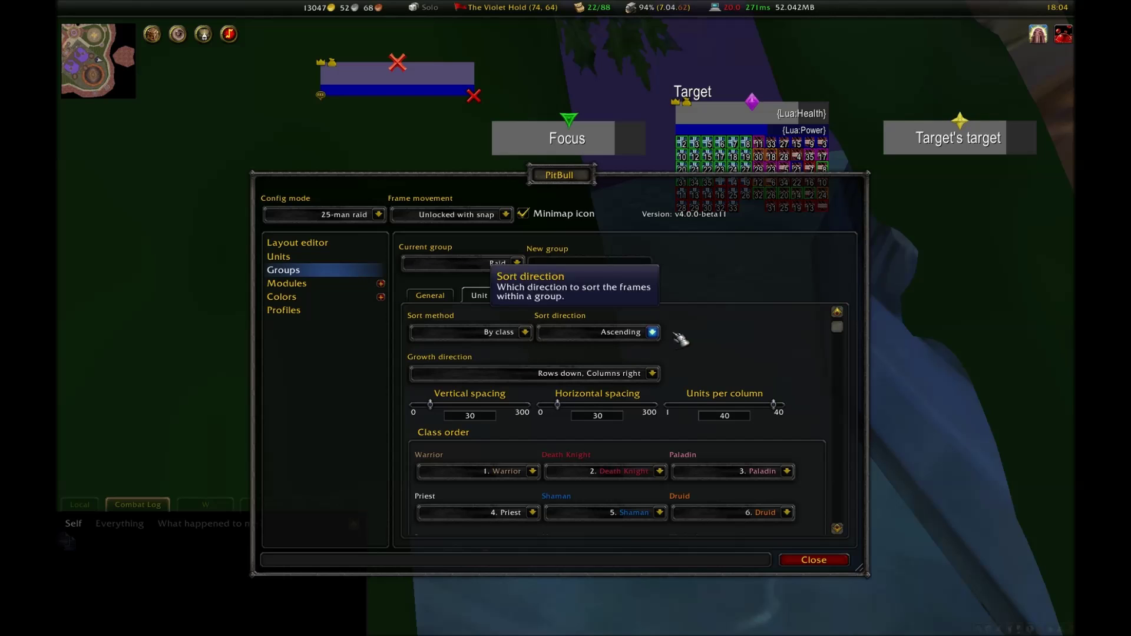
click(653, 374)
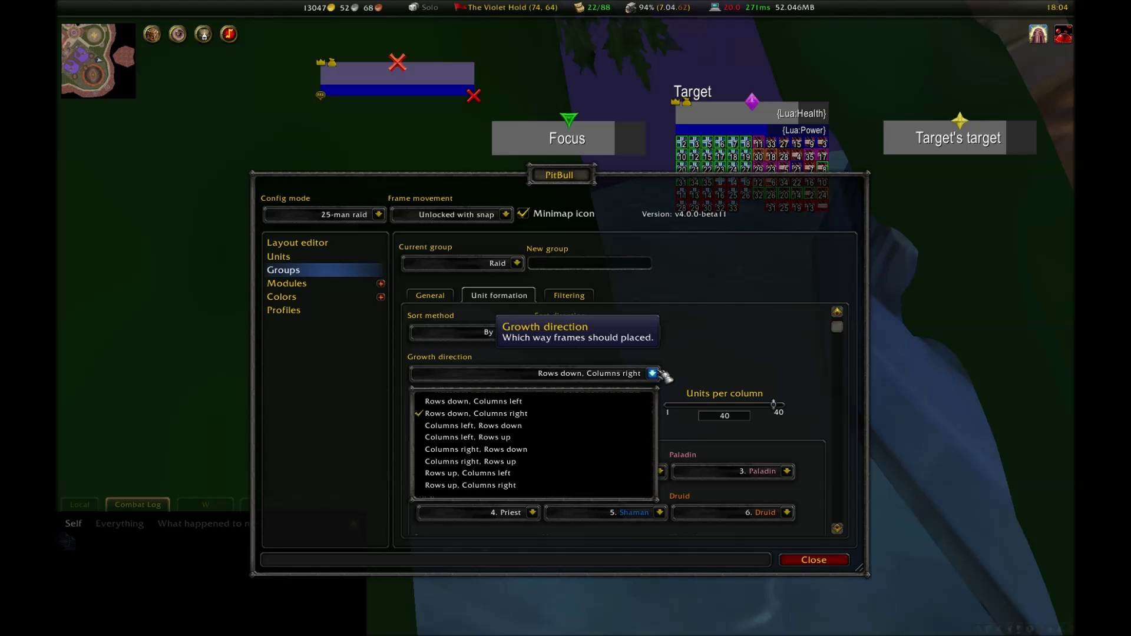
click(655, 373)
Set the Raid group's vertical spacing to 1, edit its horizontal spacing and set units per column to 25
scroll(688, 373, down, 2)
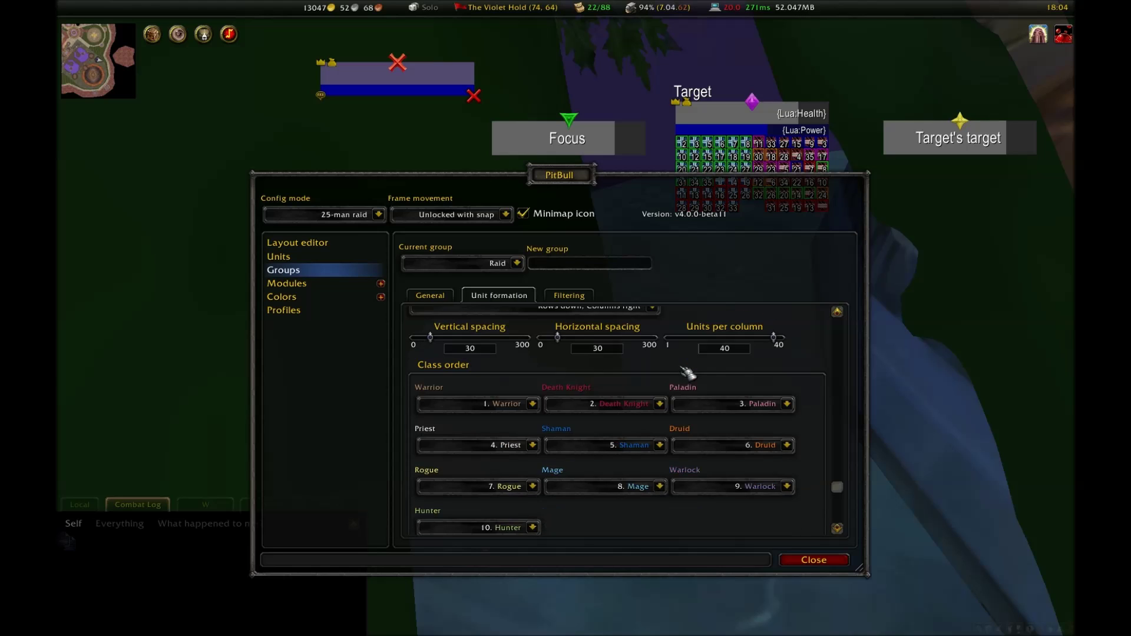
scroll(682, 374, up, 1)
click(472, 372)
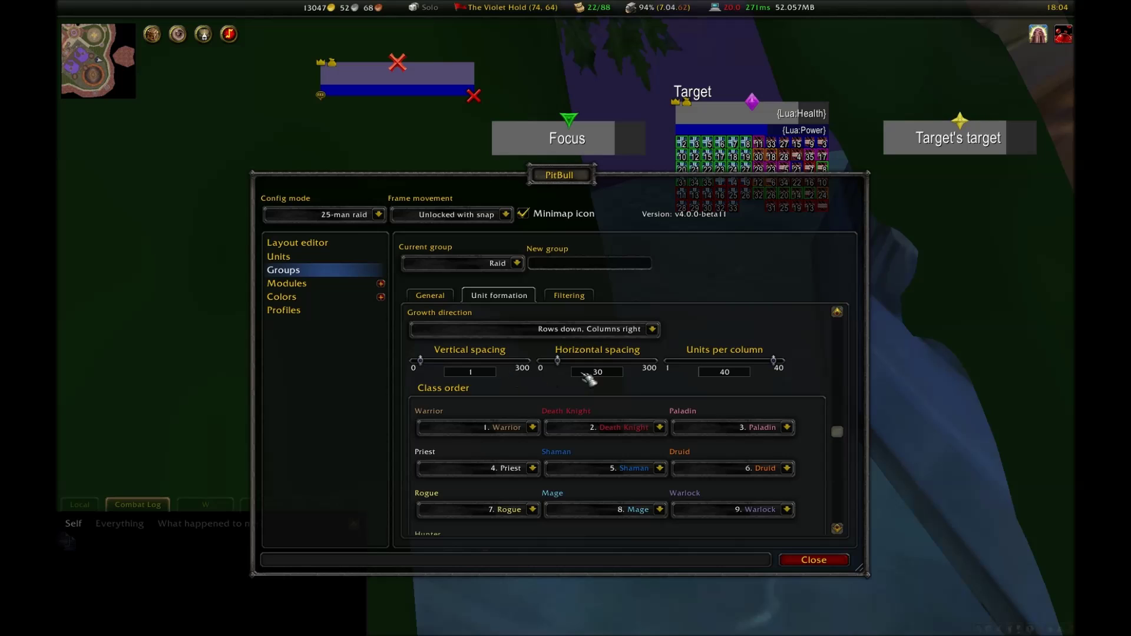
click(617, 374)
click(716, 372)
text(25)
Filter the Raid unit group by raid group, including only groups 1 to 5
click(589, 295)
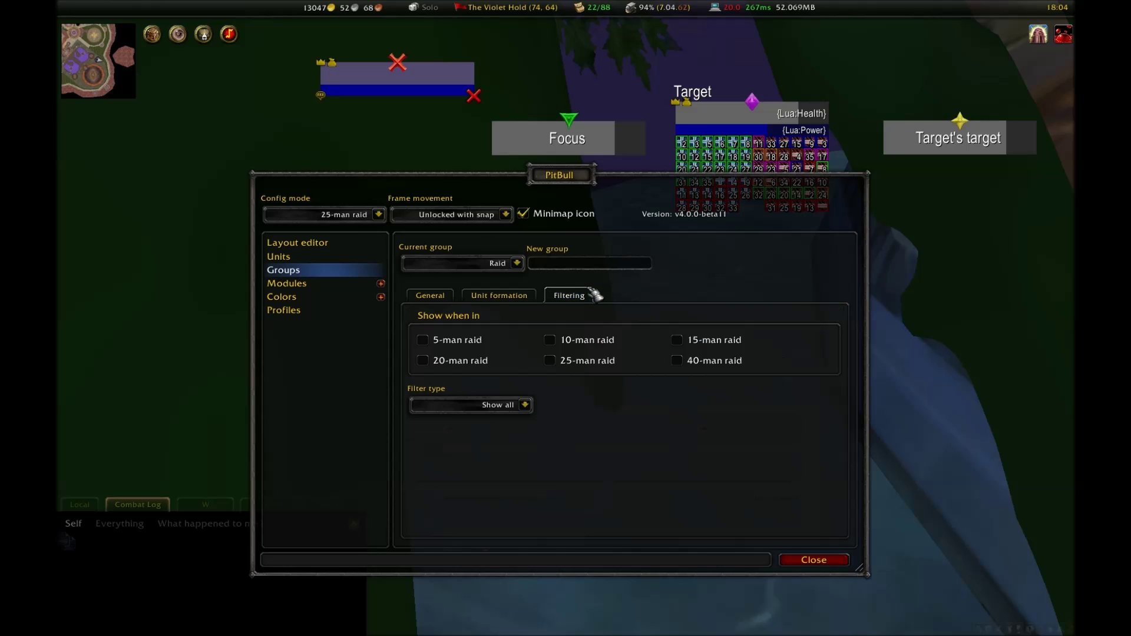
click(526, 407)
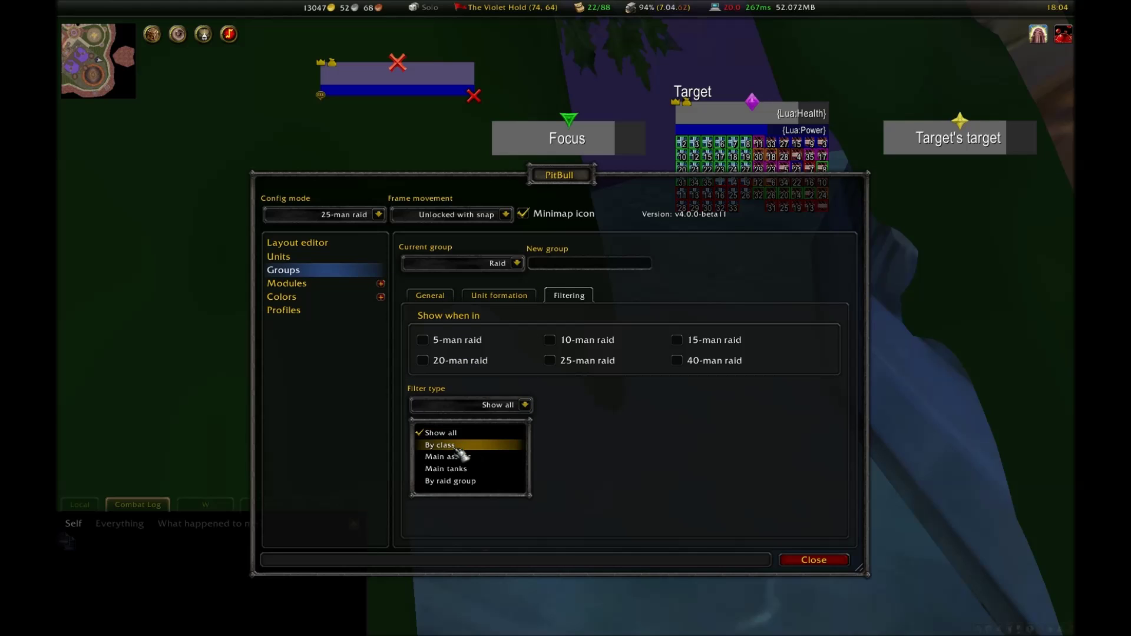
click(471, 480)
click(682, 471)
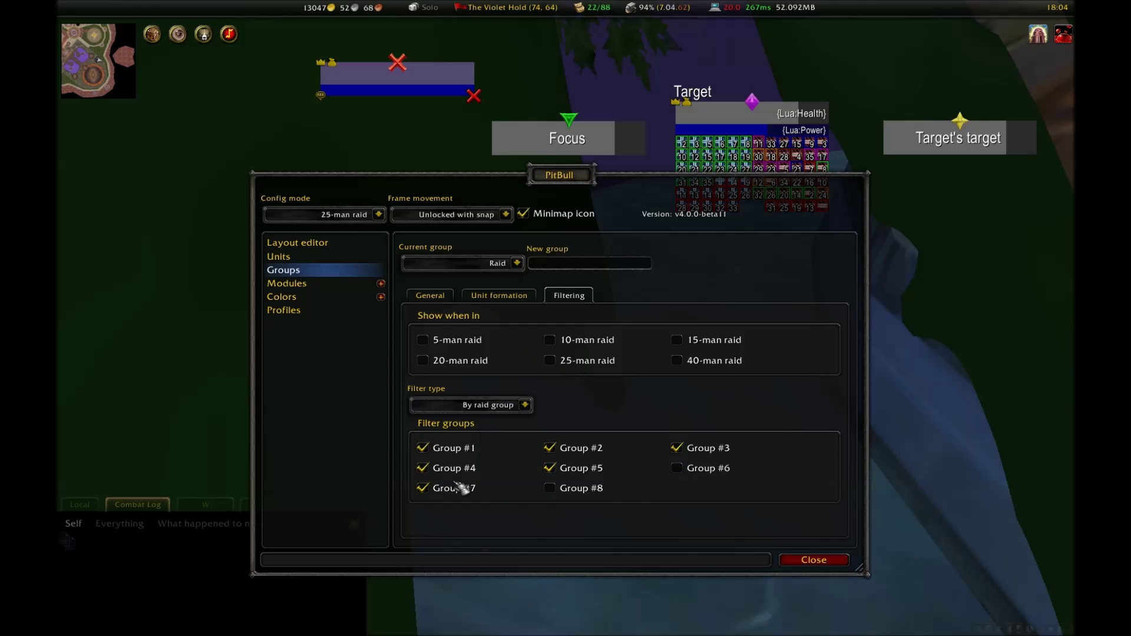
click(448, 487)
Show the Raid unit group in 5-, 10-, 15-, 20-, 25- and 40-man raids
click(469, 362)
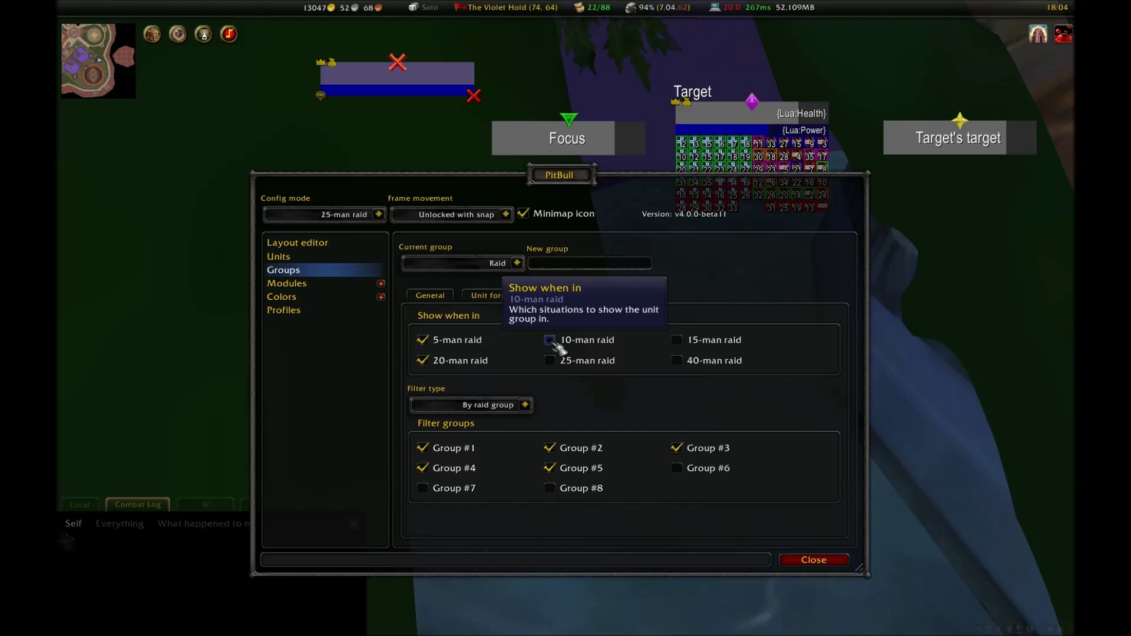
click(561, 344)
click(567, 358)
click(693, 344)
click(688, 361)
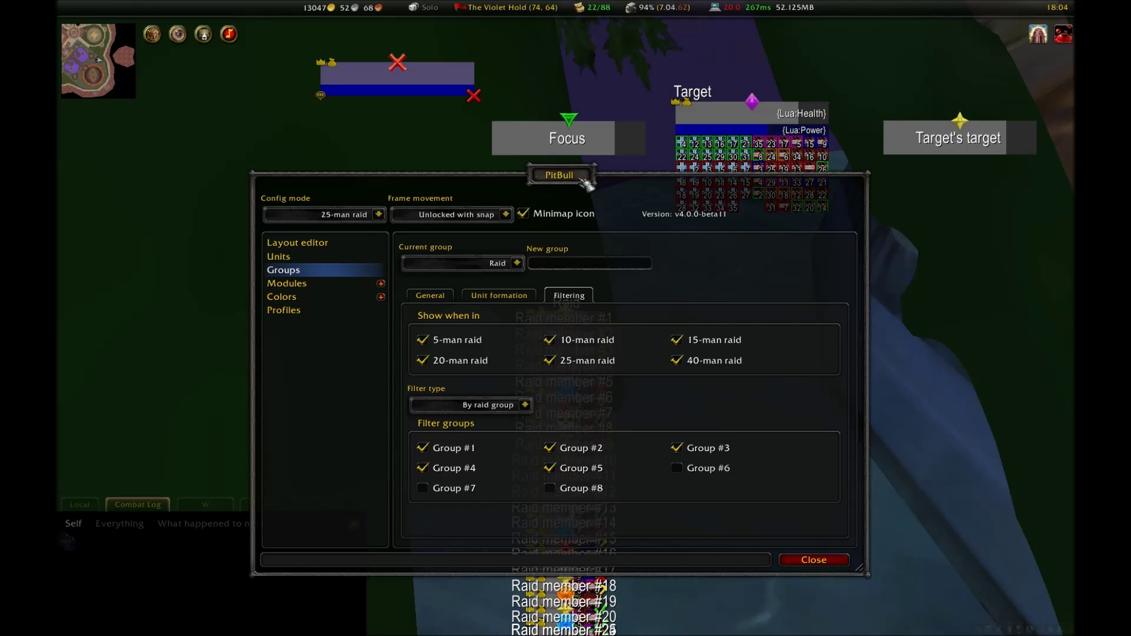
Move the Raid group frames to the left edge of the game screen, just below the minimap
drag(583, 180, 978, 244)
drag(565, 322, 87, 109)
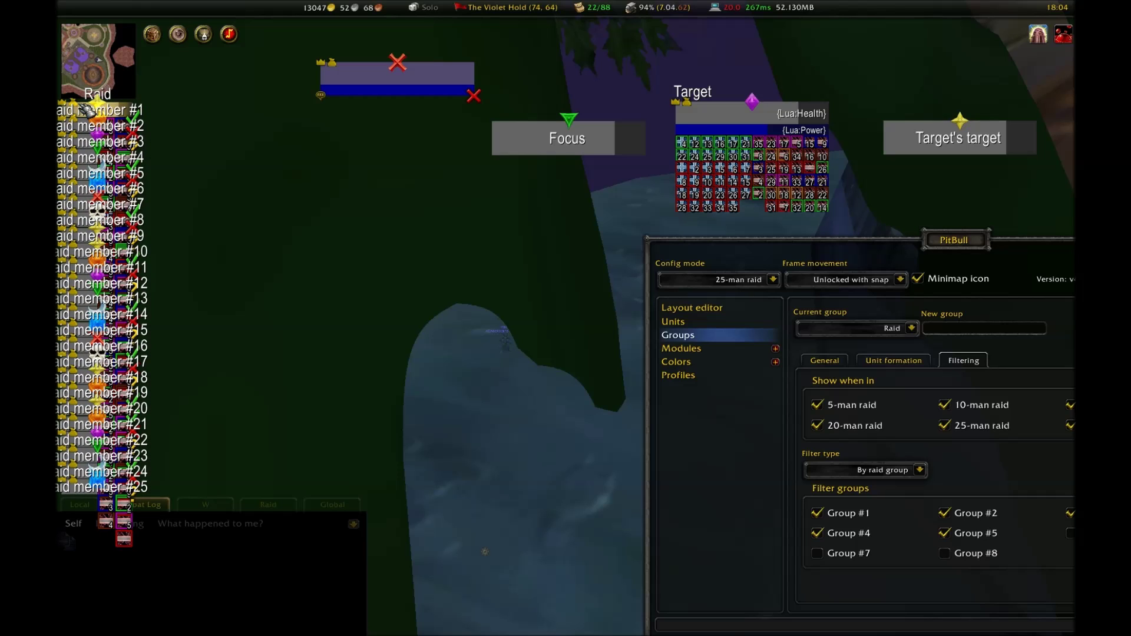
drag(87, 109, 86, 108)
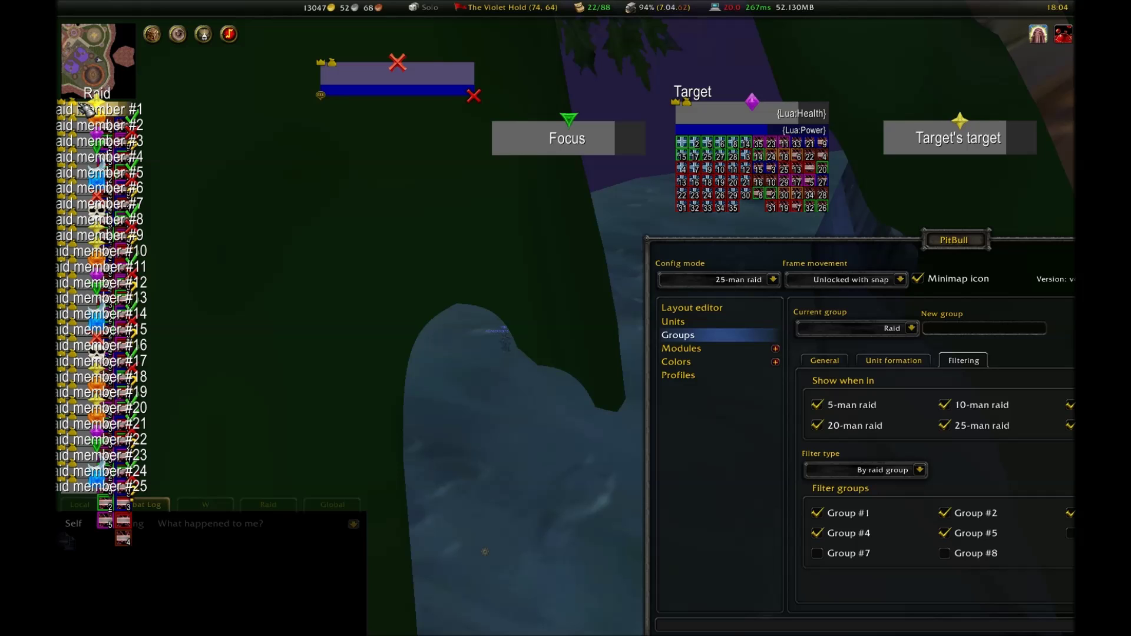
drag(966, 241, 596, 151)
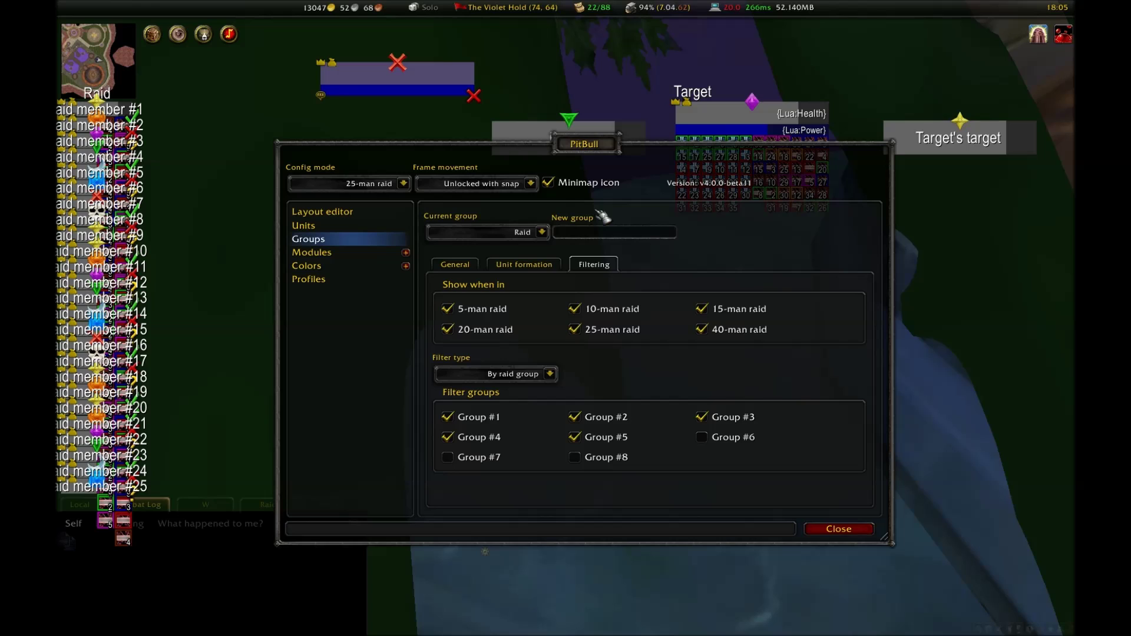
Reduce the Lua:Name text size to 85% in the Raid layout
click(347, 213)
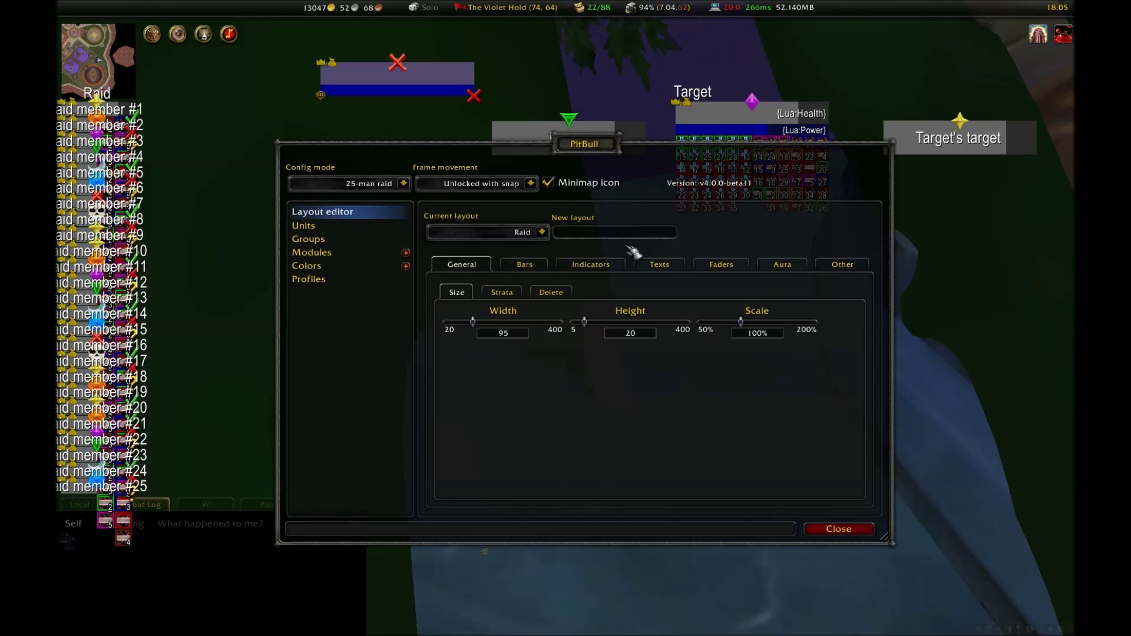
click(673, 267)
click(550, 302)
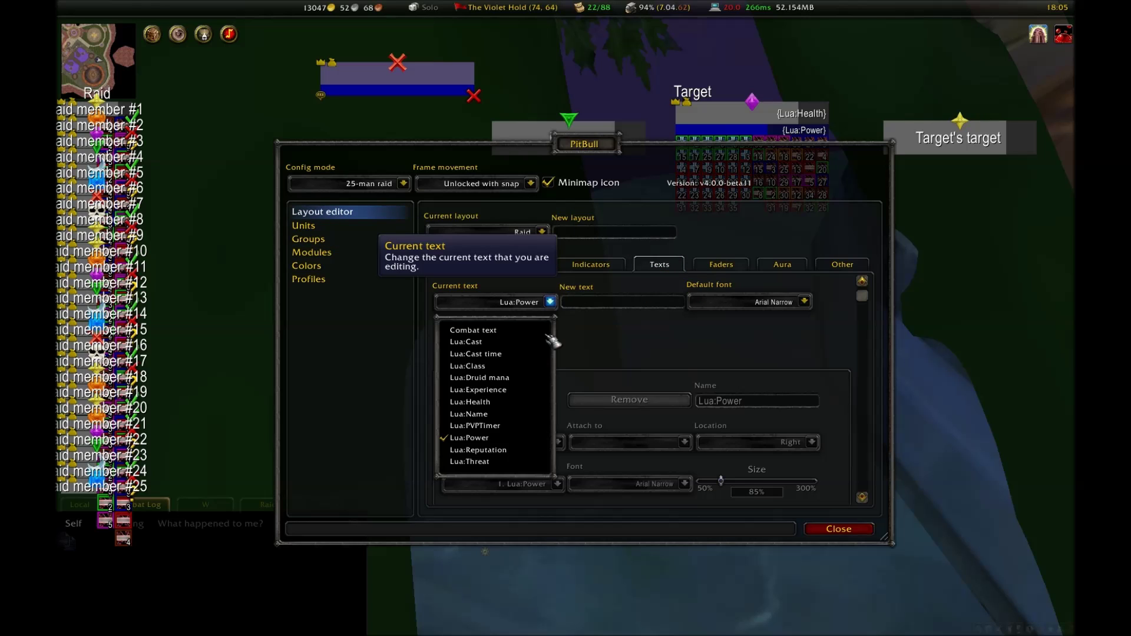
click(496, 402)
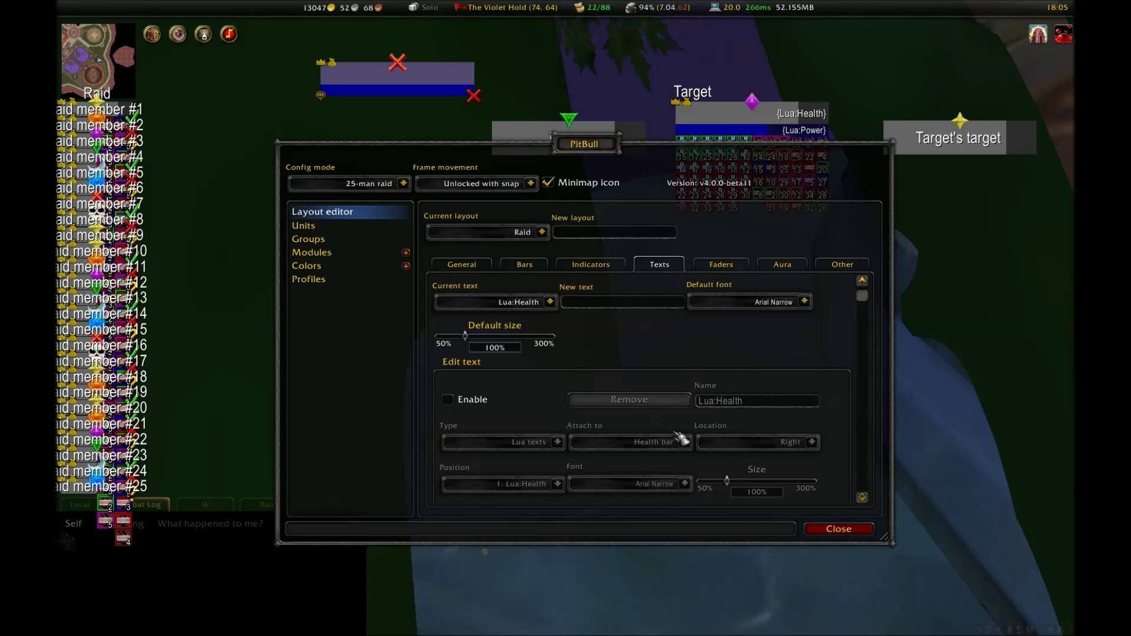
click(550, 302)
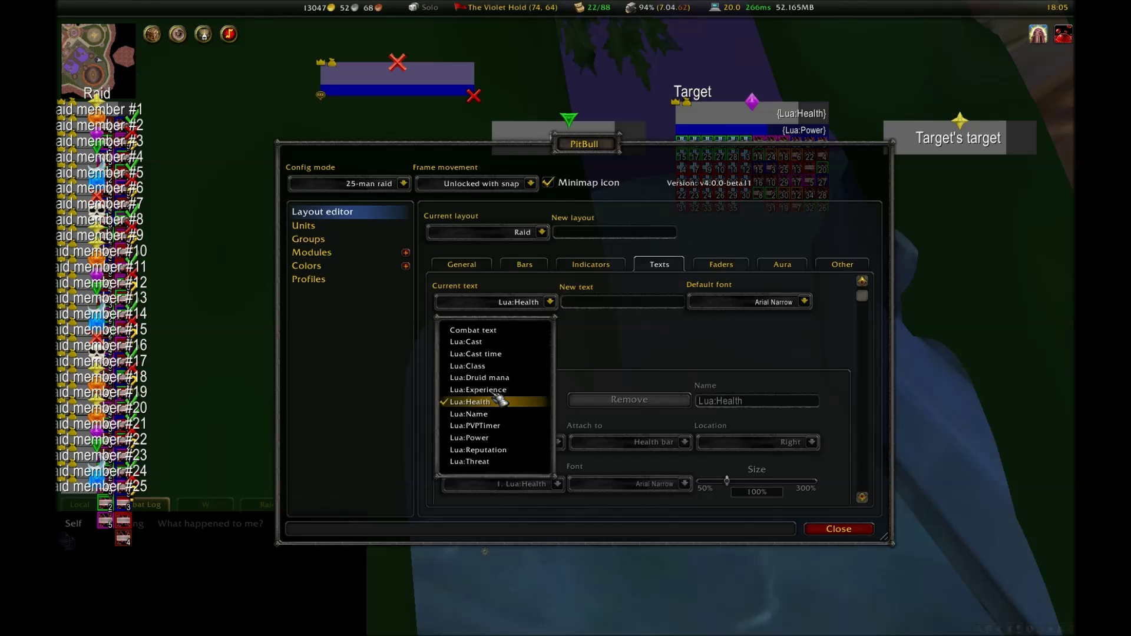
click(500, 414)
drag(727, 480, 721, 480)
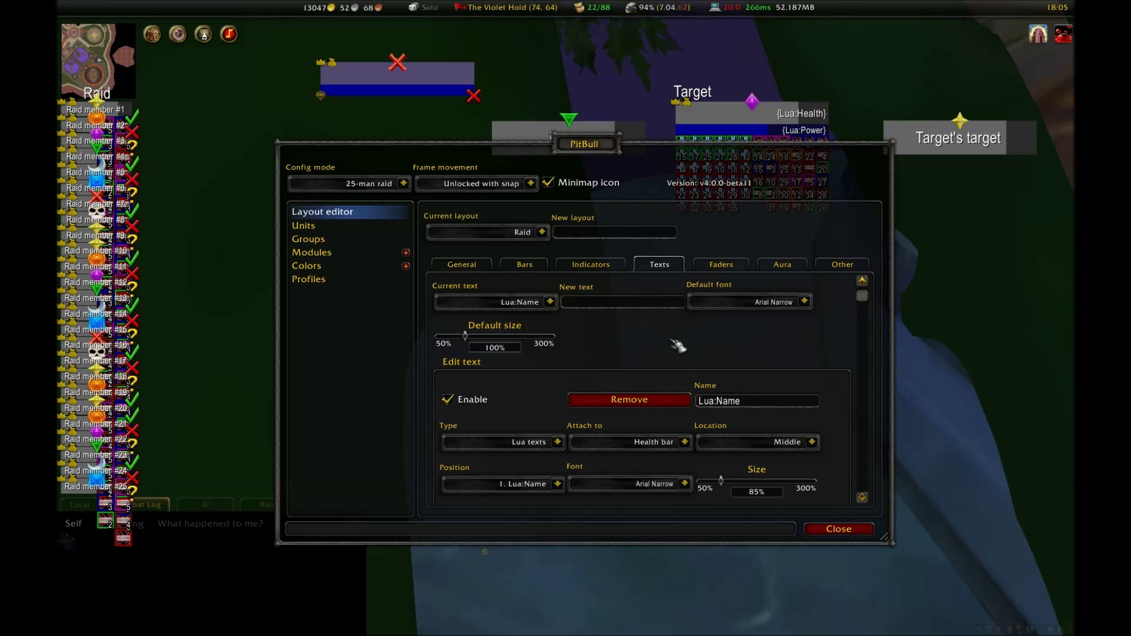
Set the Raid layout's debuff icon size and icon size for my auras to 18
click(775, 263)
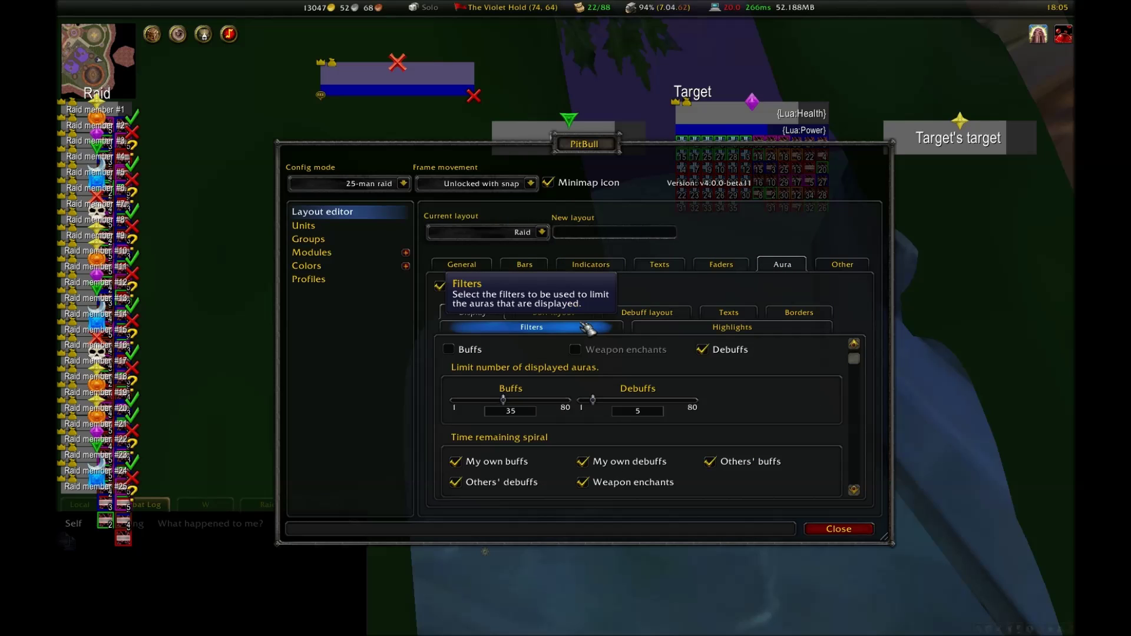
click(650, 312)
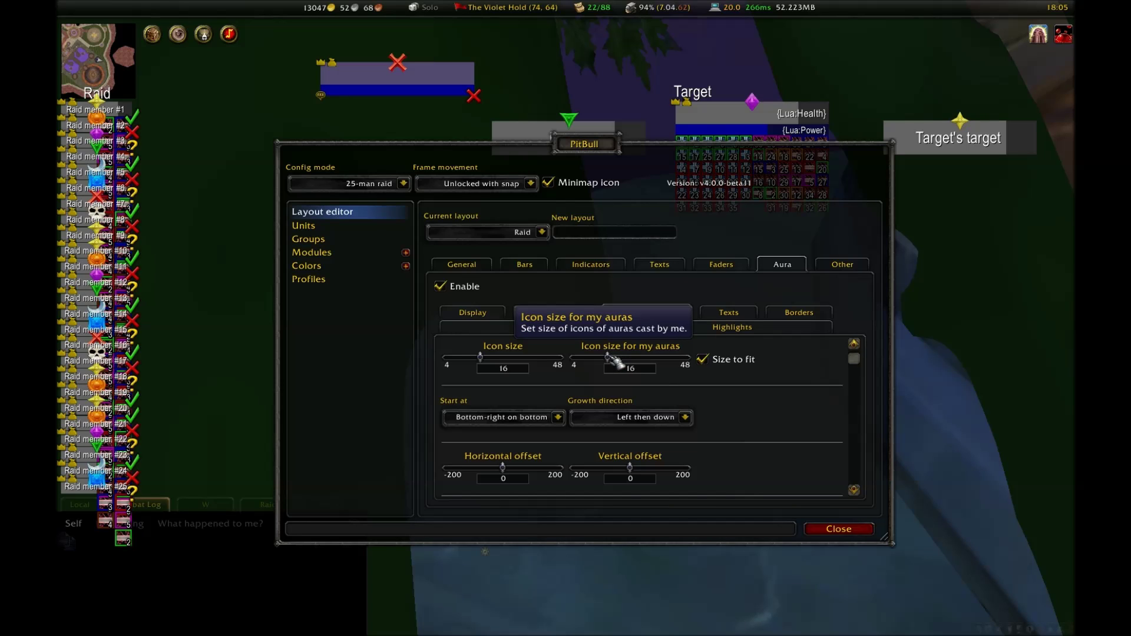
drag(609, 357, 616, 359)
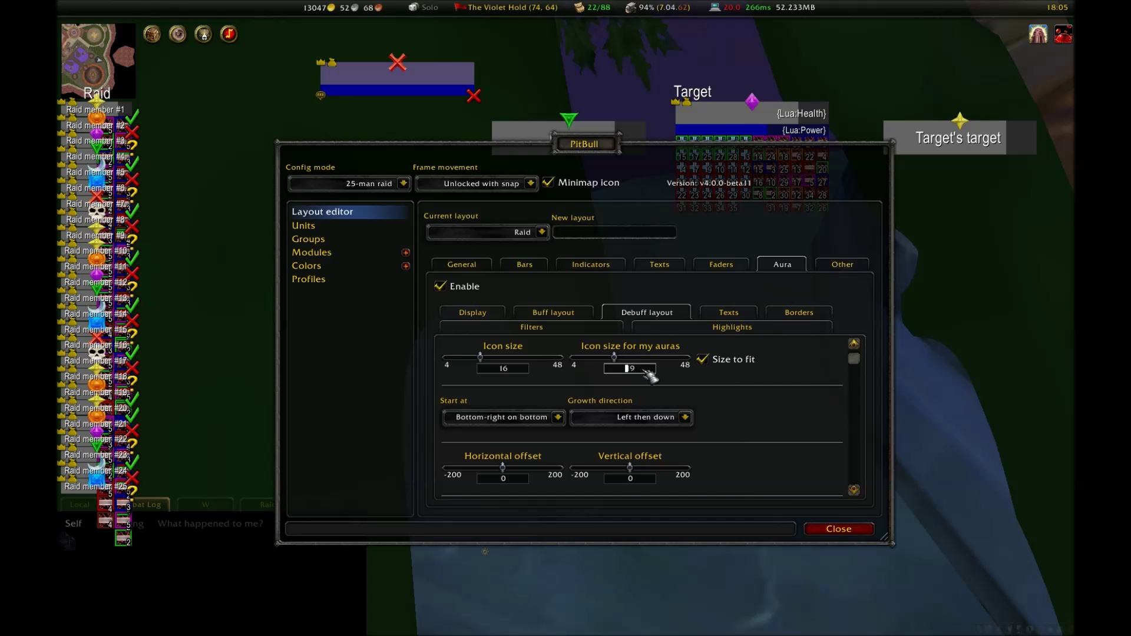
double_click(646, 371)
text(18)
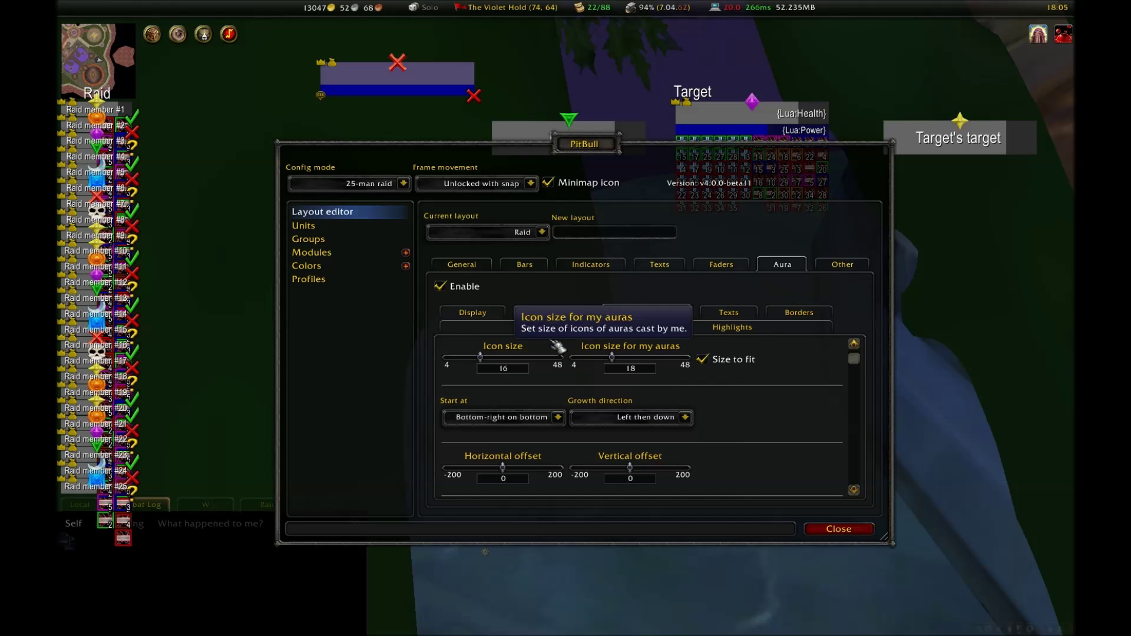
double_click(504, 369)
text(1)
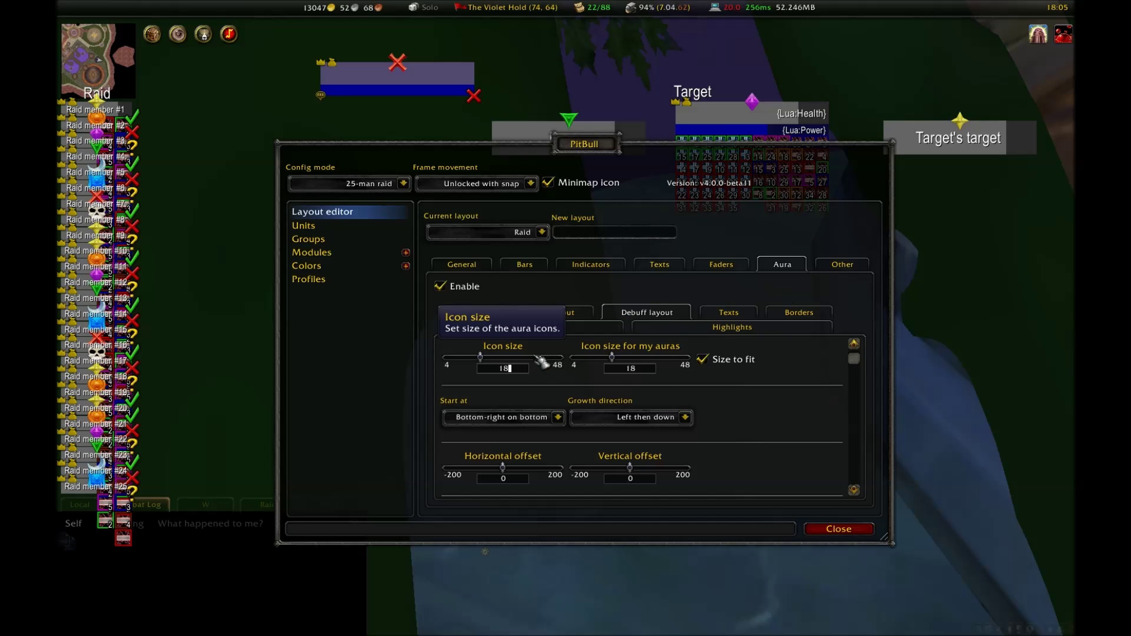
key(Return)
Start the Raid layout's debuffs at Top-right on right, growing Right then down, with a width of 100%
click(558, 417)
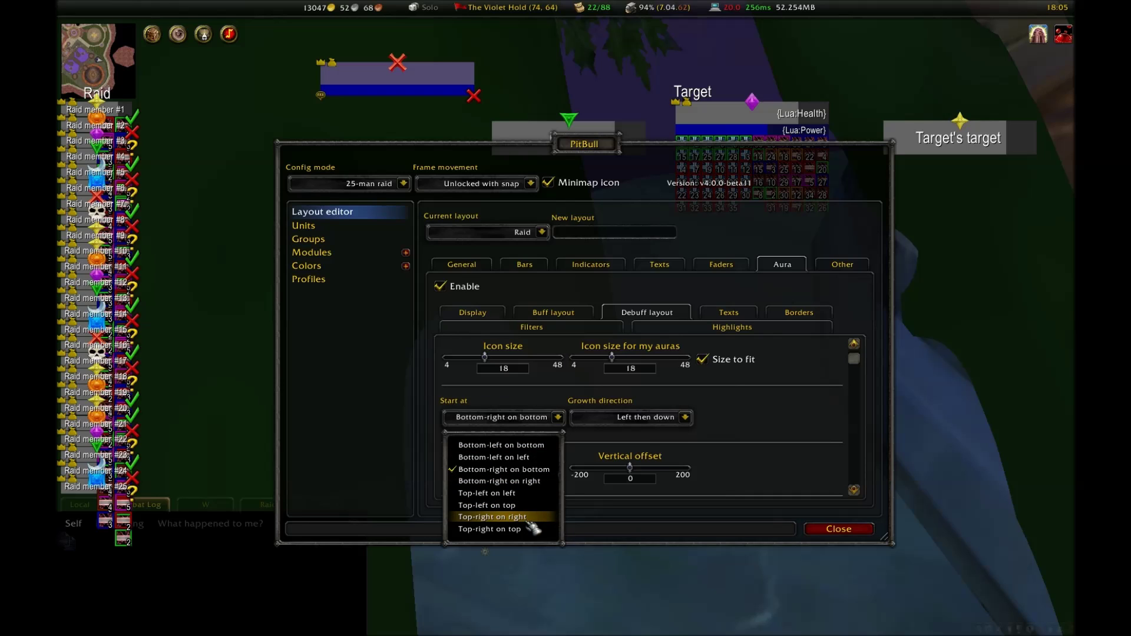
click(501, 517)
click(684, 418)
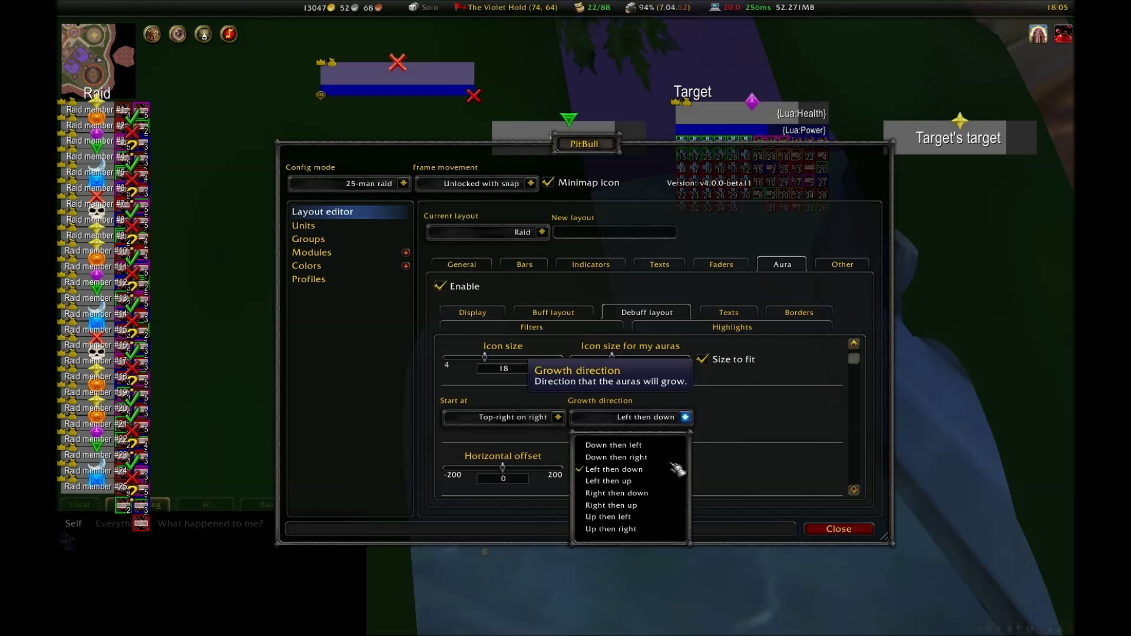
click(651, 497)
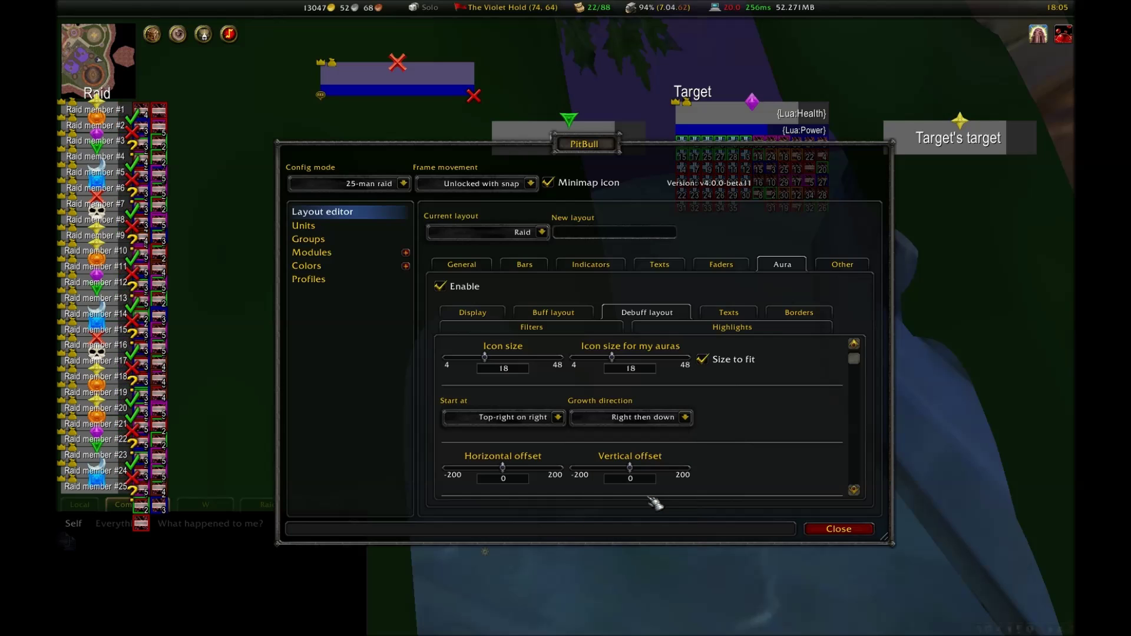
scroll(736, 463, down, 5)
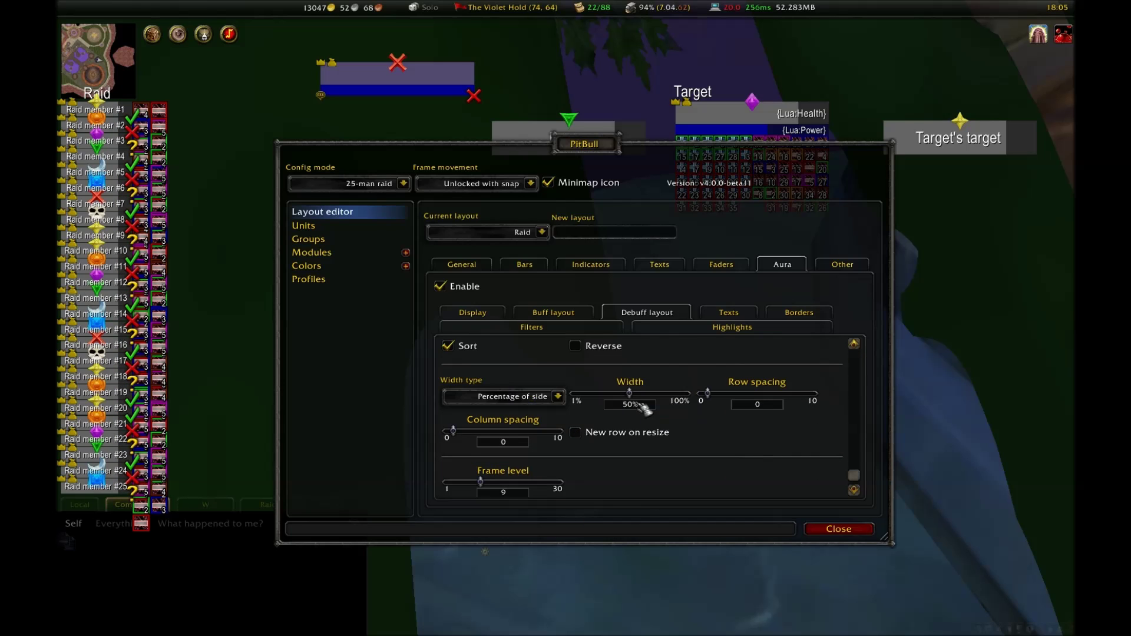
drag(636, 399, 684, 399)
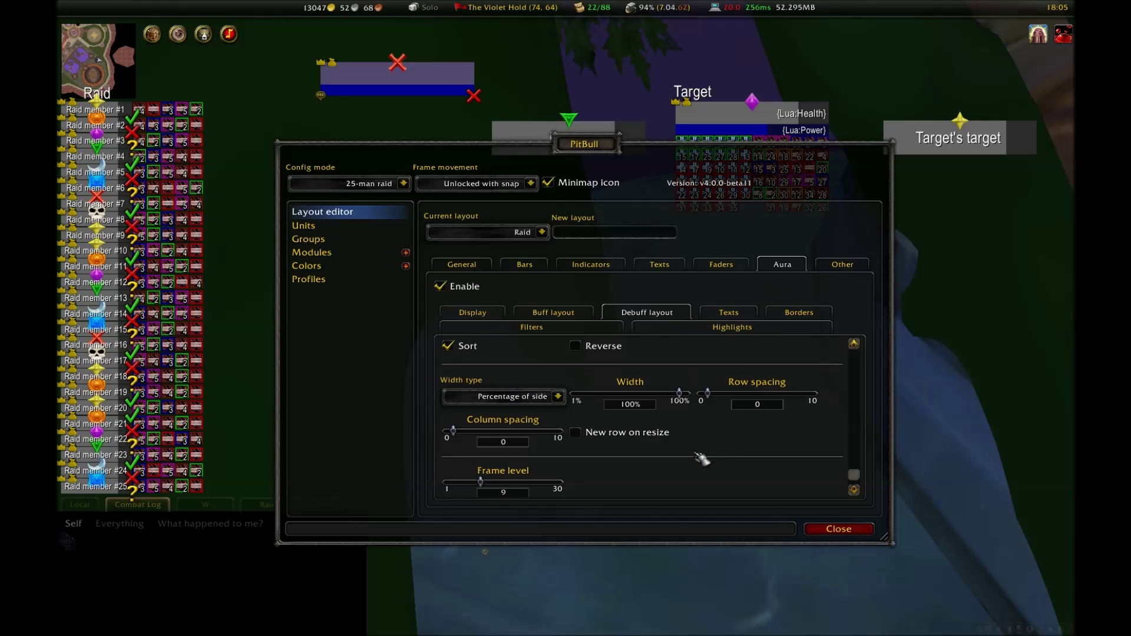
Reduce the size of the raid target icon in the Raid layout
click(613, 264)
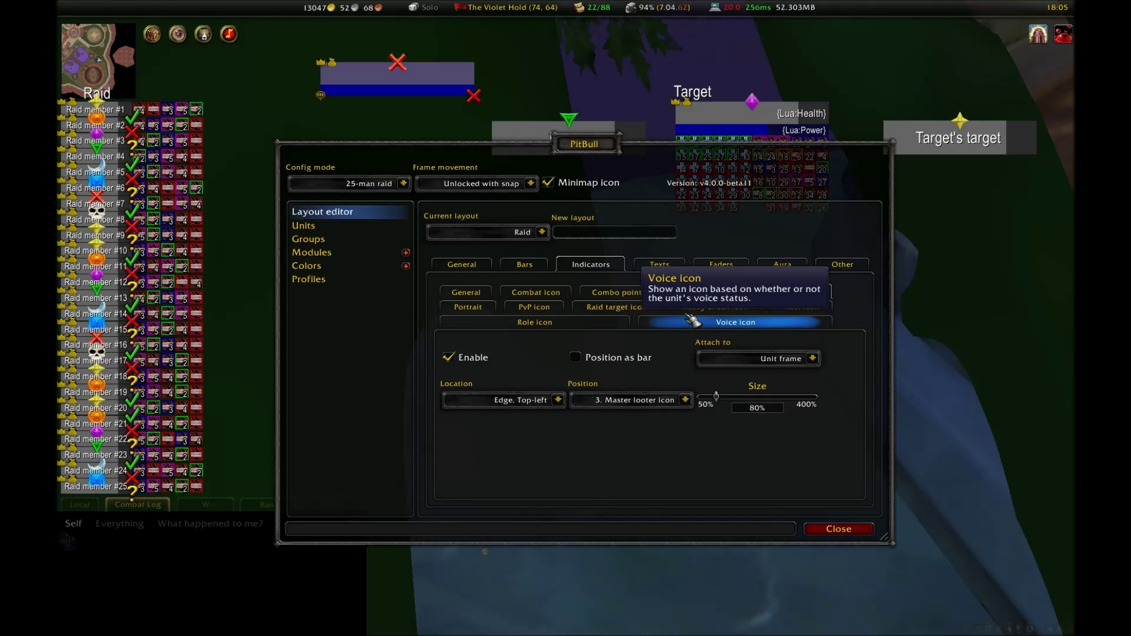
click(628, 307)
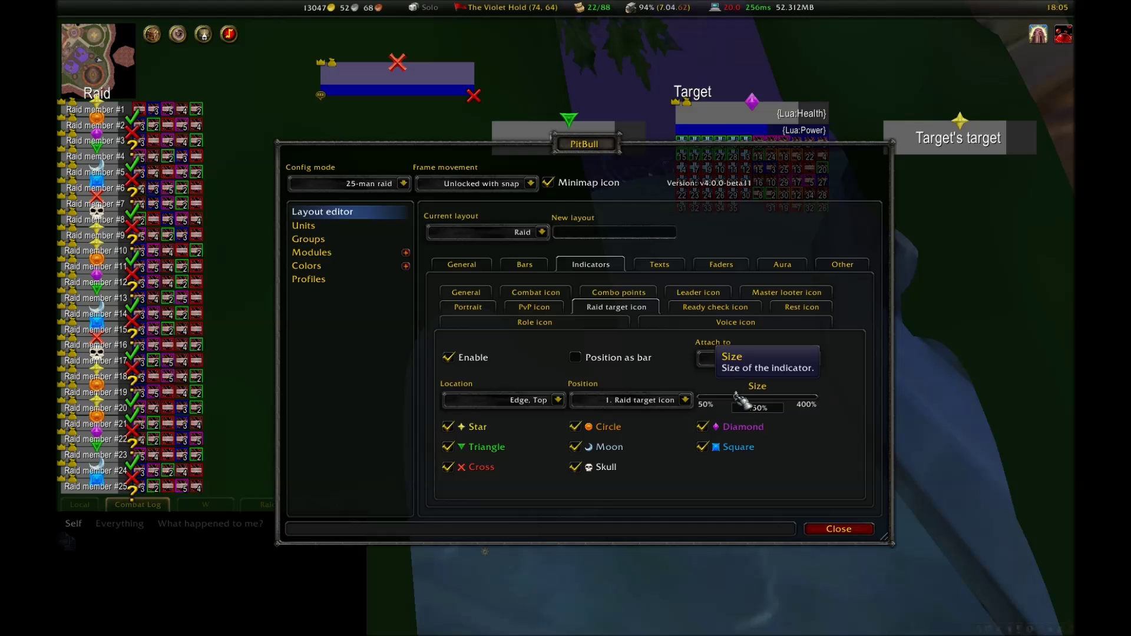
drag(736, 399, 730, 399)
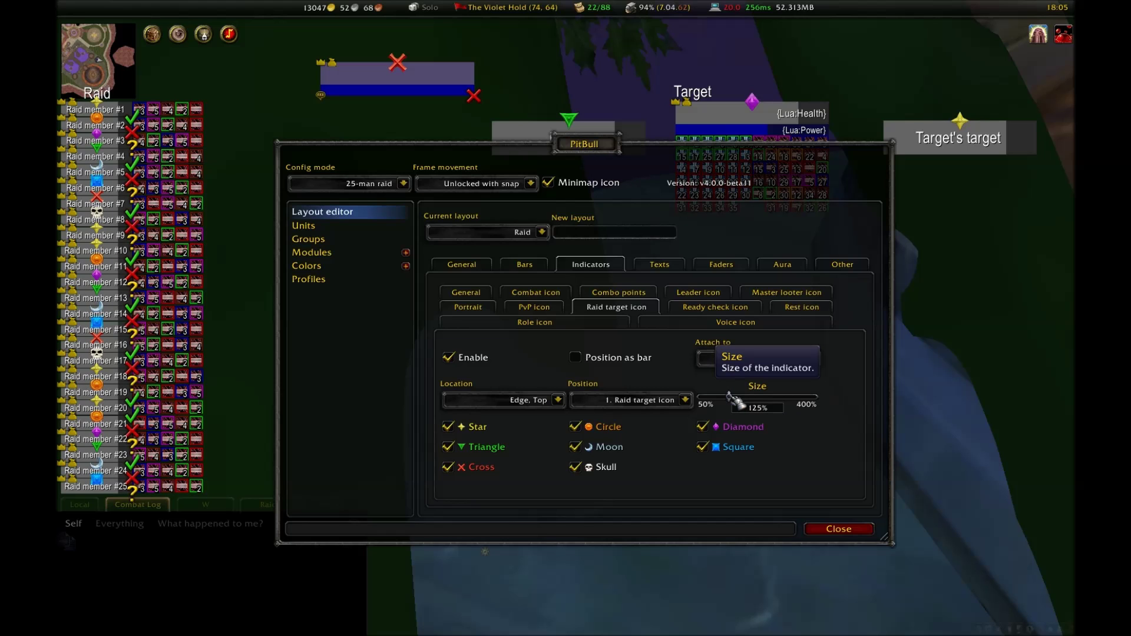
drag(730, 400, 715, 398)
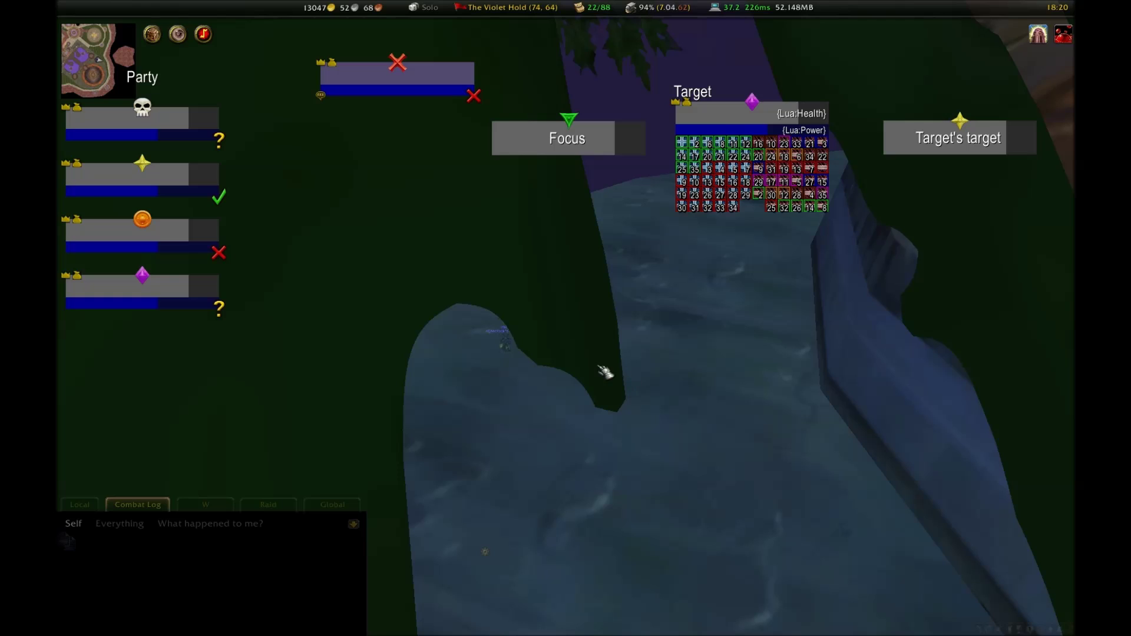
Open the PitBull configuration with the /pb chat command
key(Return)
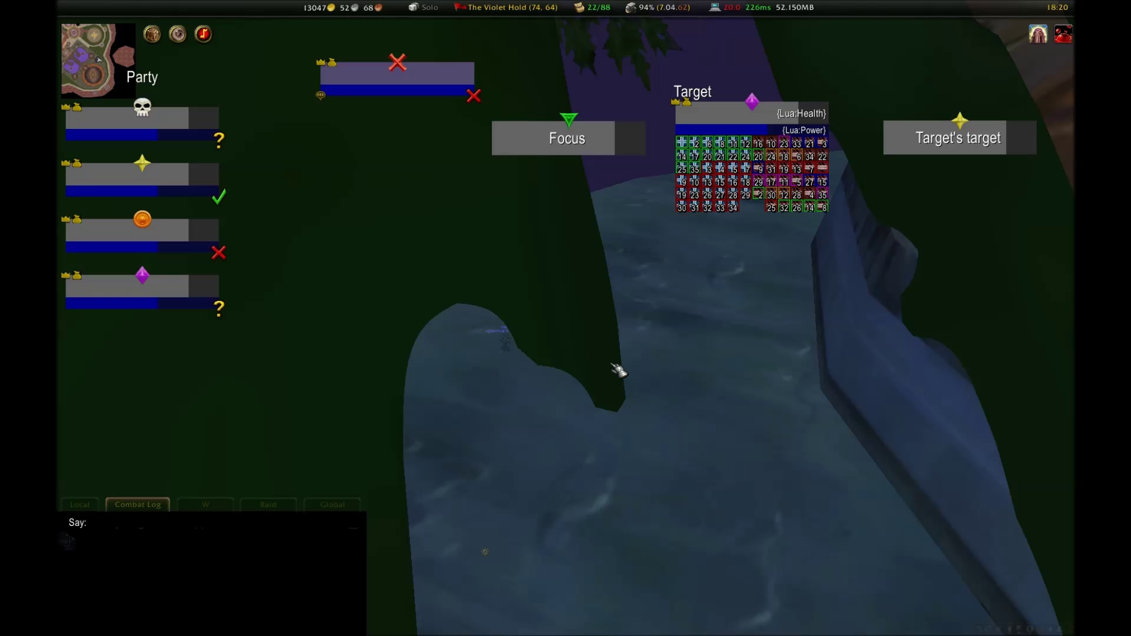
text(/pb)
key(Return)
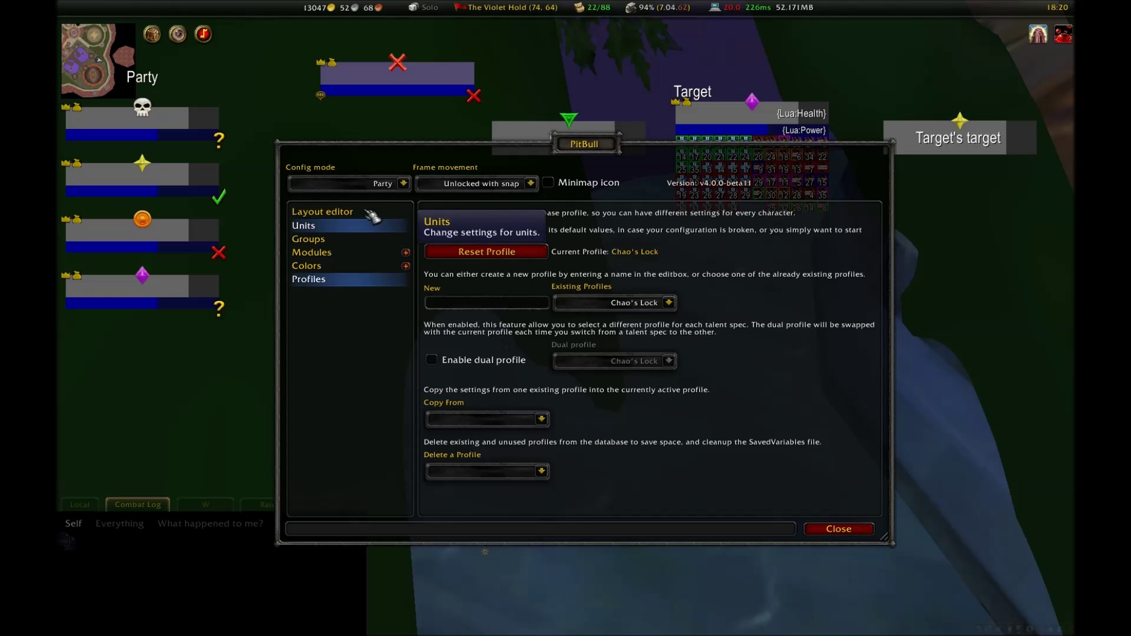
Create a new layout named Party as a copy of the Target layout
click(330, 212)
click(541, 232)
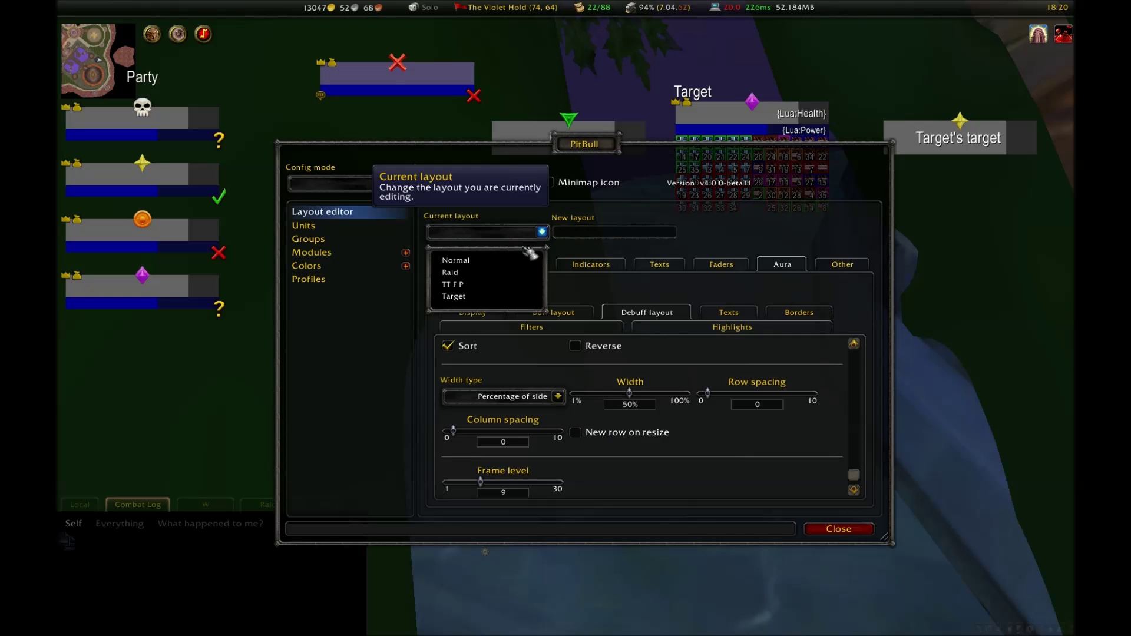
click(468, 297)
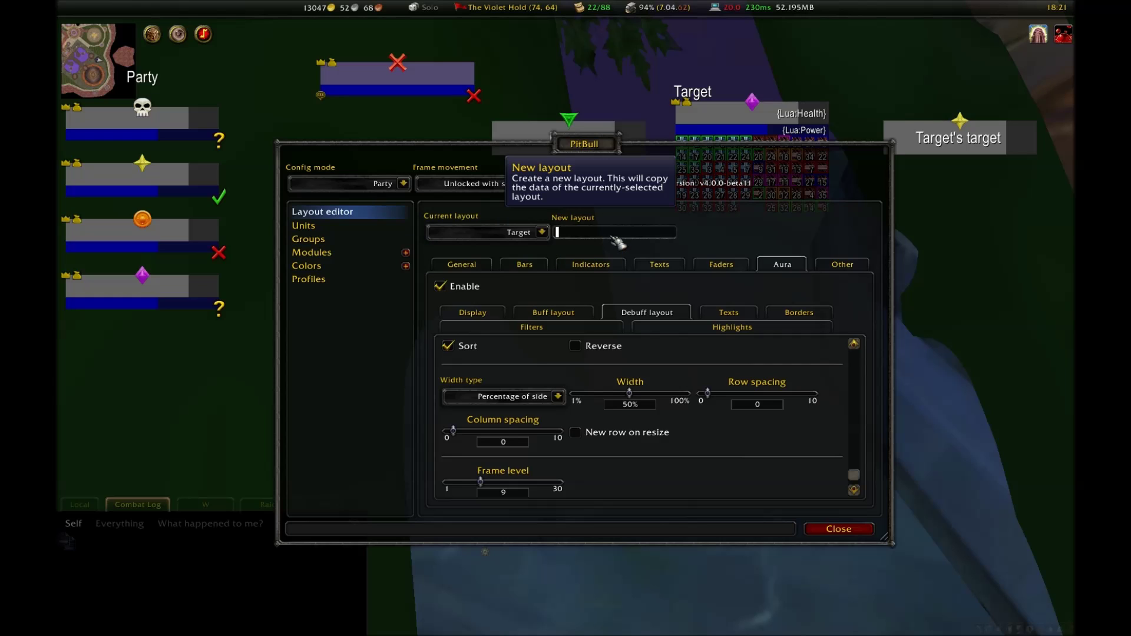
click(614, 235)
text(Party)
key(Return)
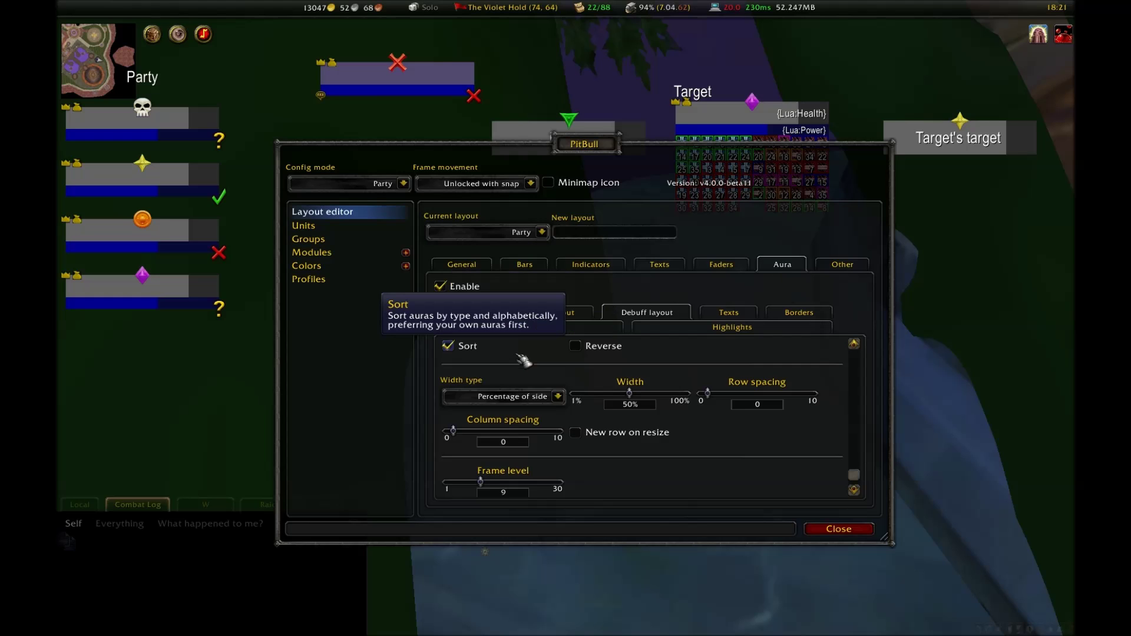
Limit the Party layout to 20 displayed buffs and set its buff width to 100%
click(476, 312)
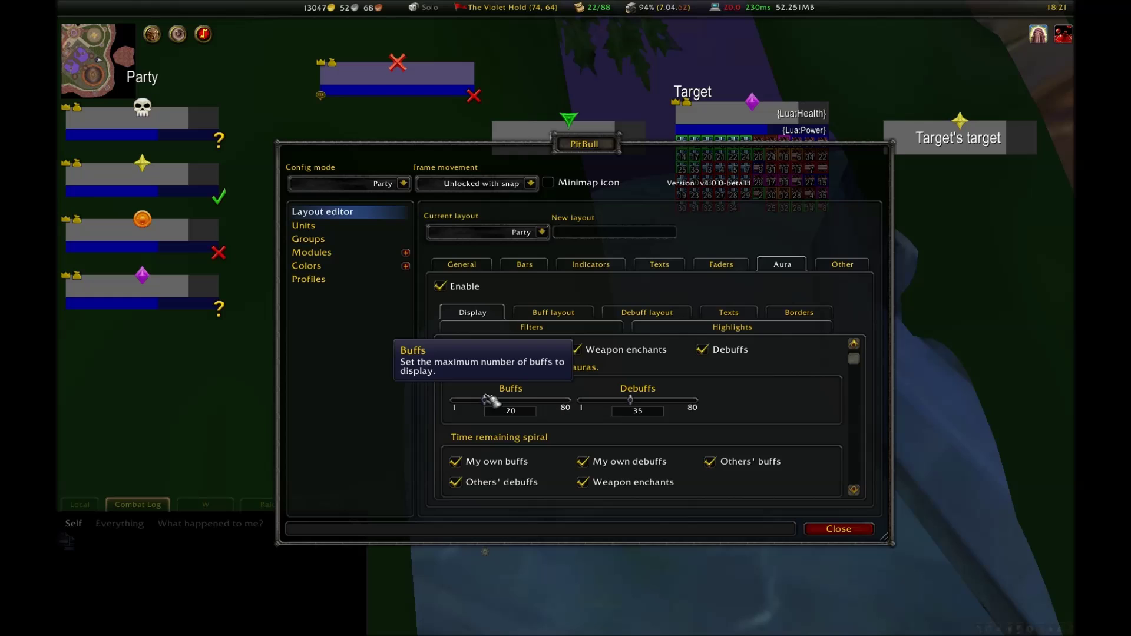
click(625, 411)
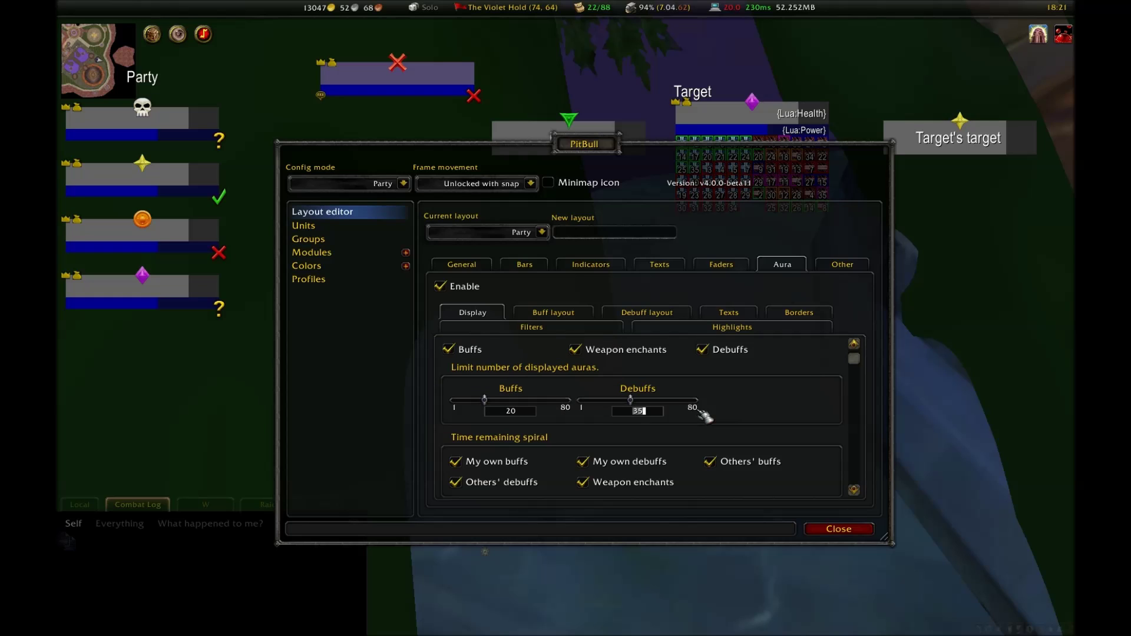
click(567, 313)
scroll(593, 407, up, 3)
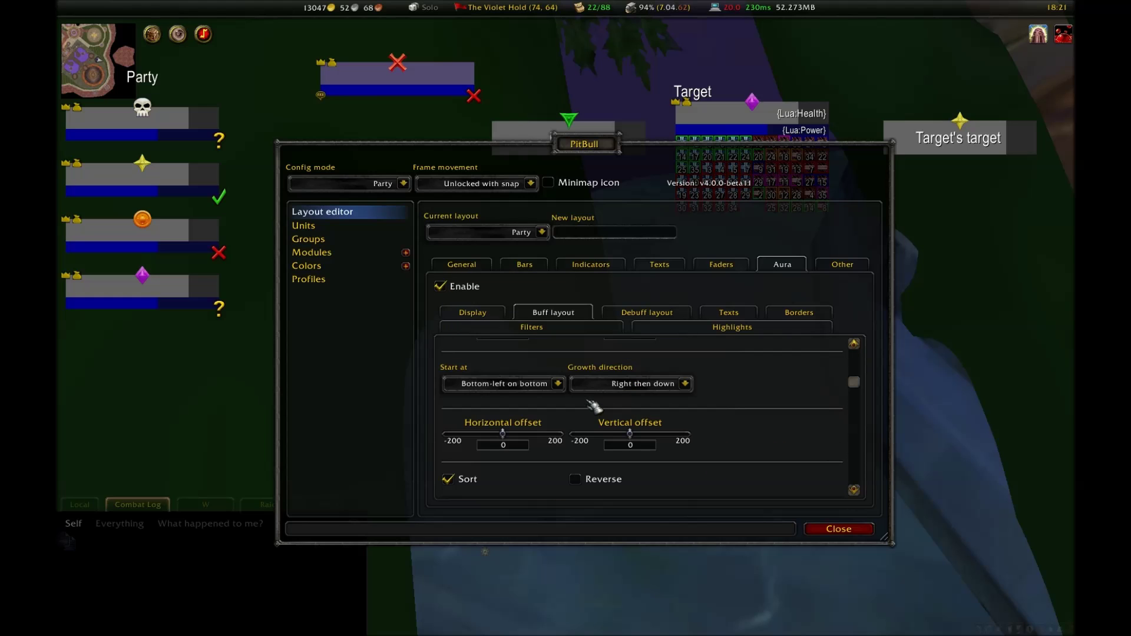
scroll(610, 395, down, 3)
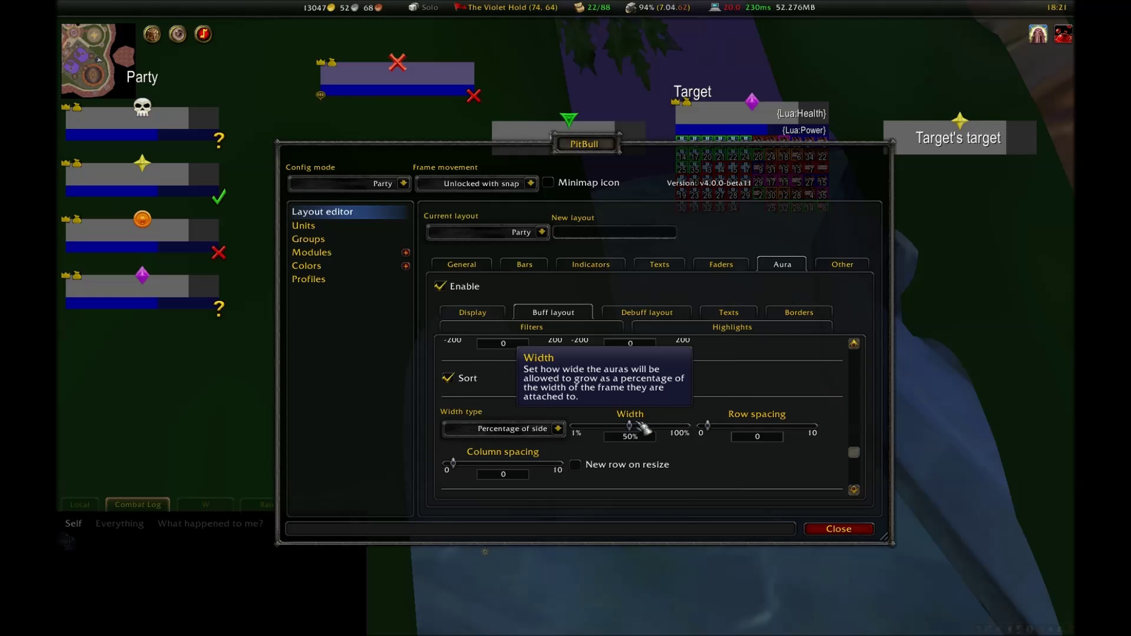
drag(633, 427, 707, 427)
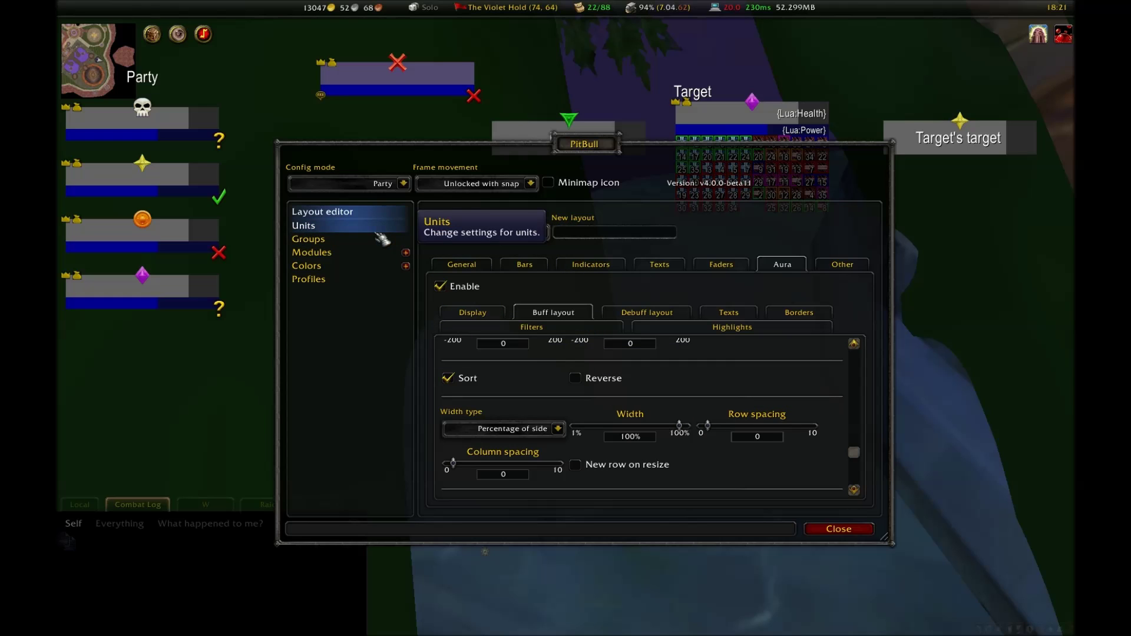
Set the Party layout's debuff icon size and icon size for my auras to 20
click(655, 311)
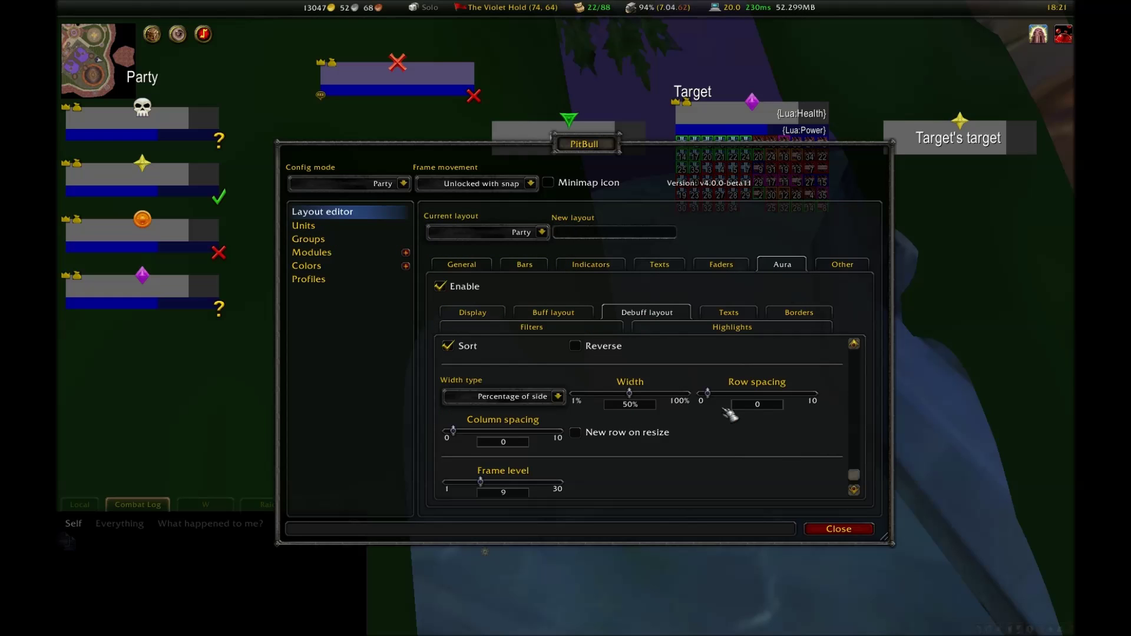
scroll(670, 424, up, 1)
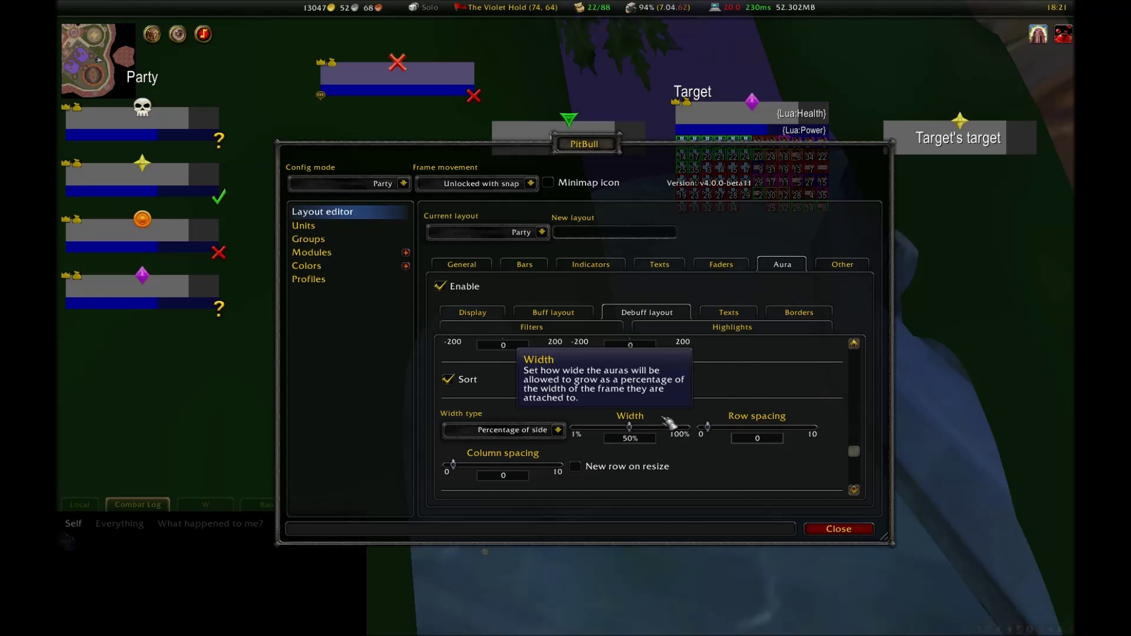
scroll(701, 407, up, 3)
scroll(699, 404, up, 1)
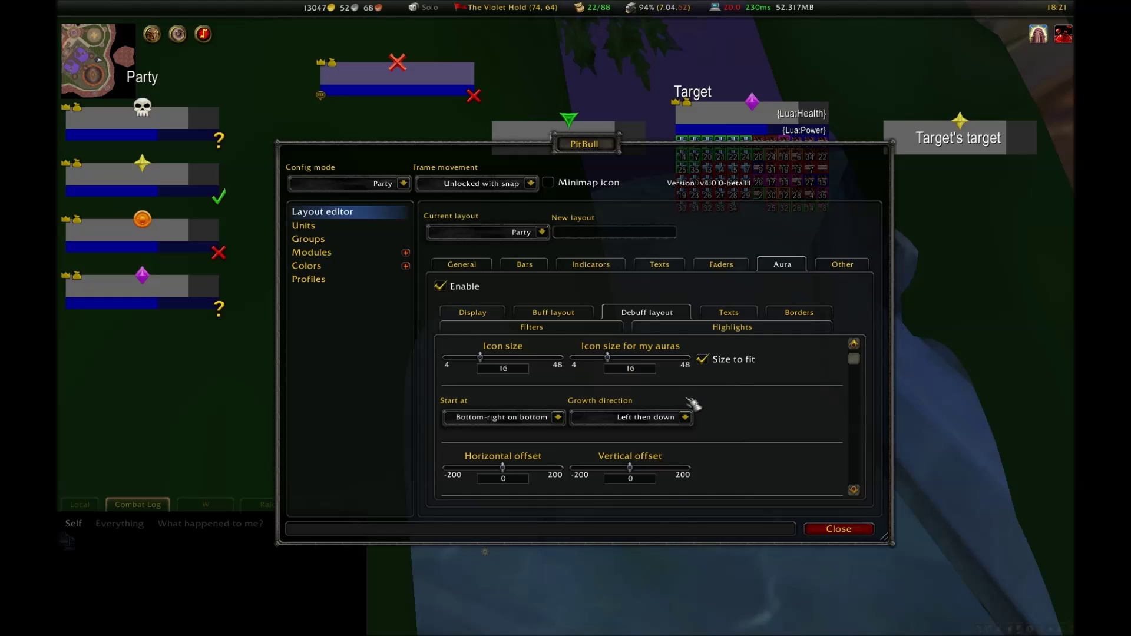
click(524, 368)
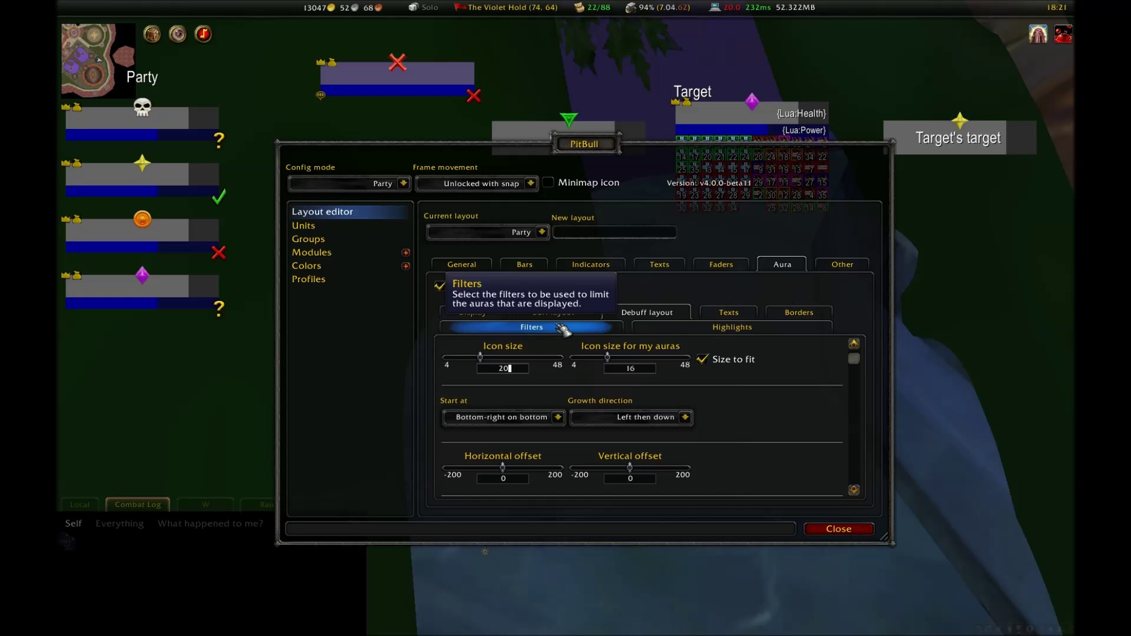
click(632, 368)
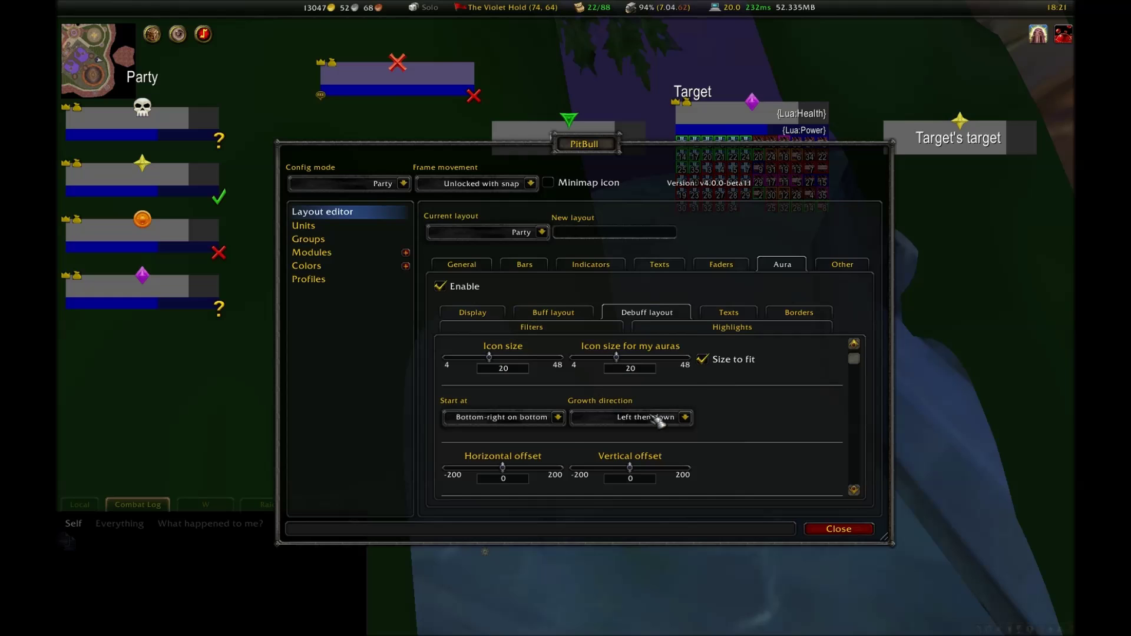
Make the Party layout's debuffs grow Right then down from Top-right on right, with a width of 100%
click(685, 418)
click(628, 495)
click(557, 418)
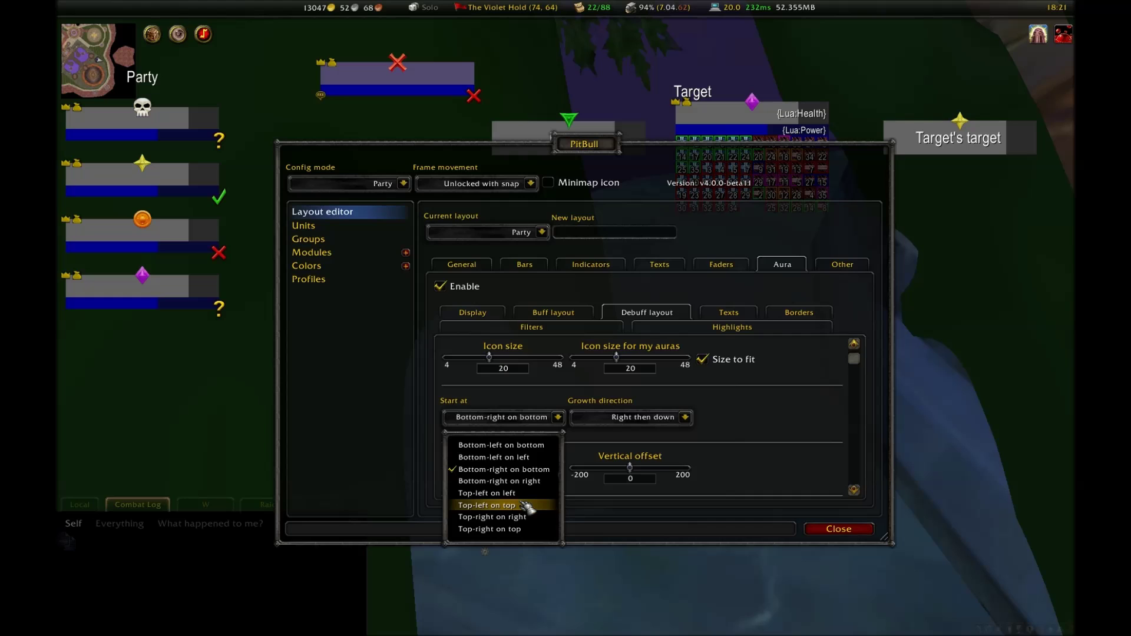
click(532, 519)
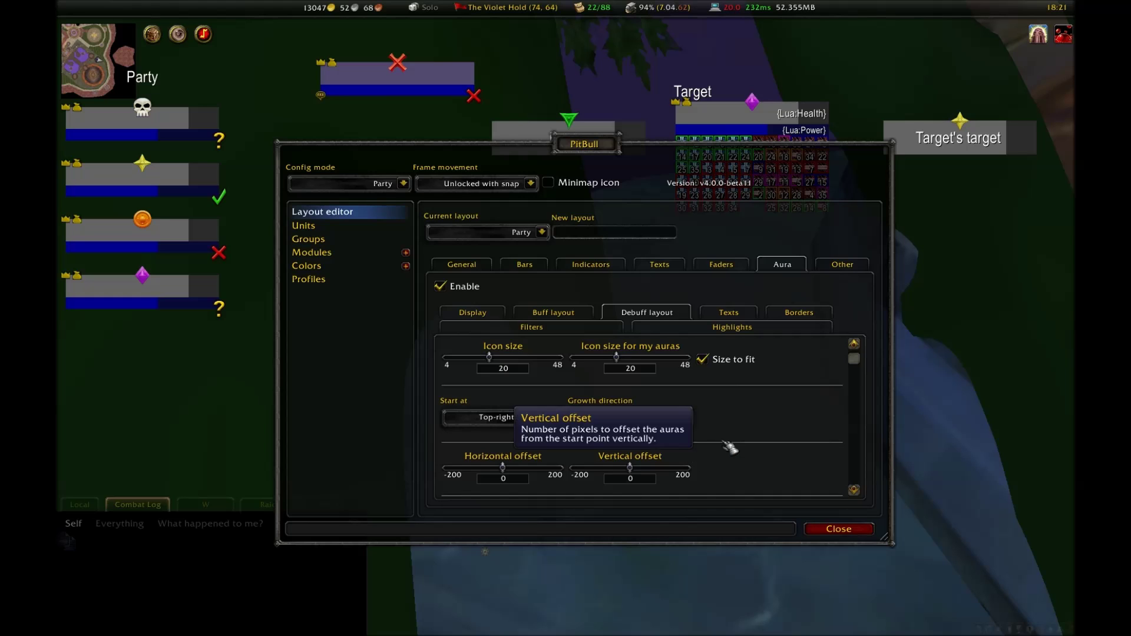
scroll(730, 445, down, 4)
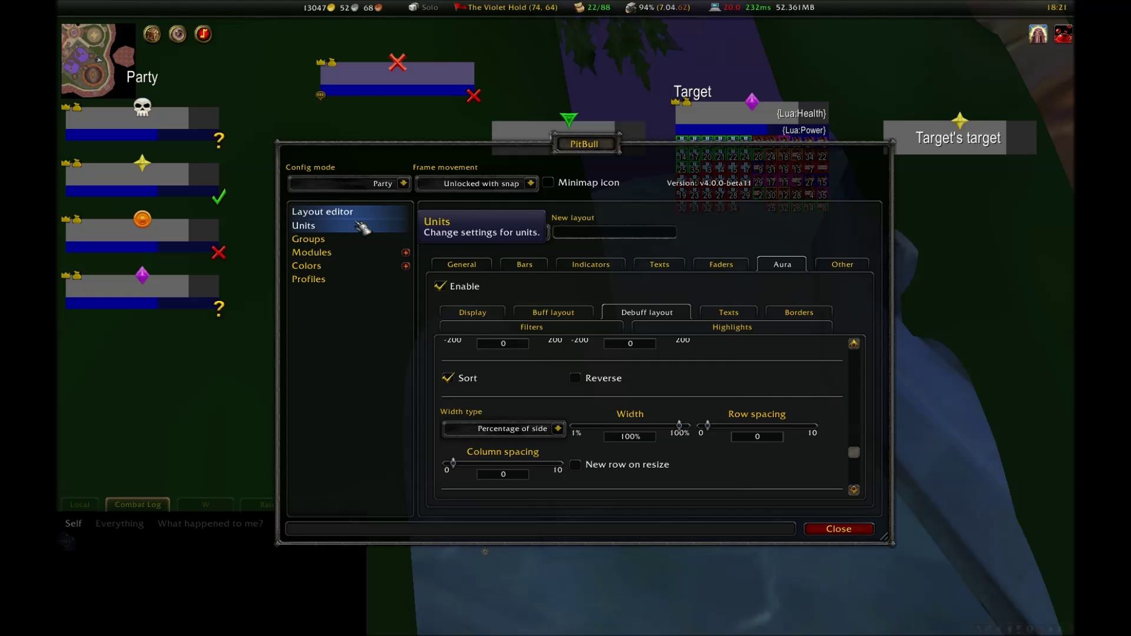
Select the Party group's settings and increase the vertical spacing between its units to 55
click(391, 226)
click(340, 242)
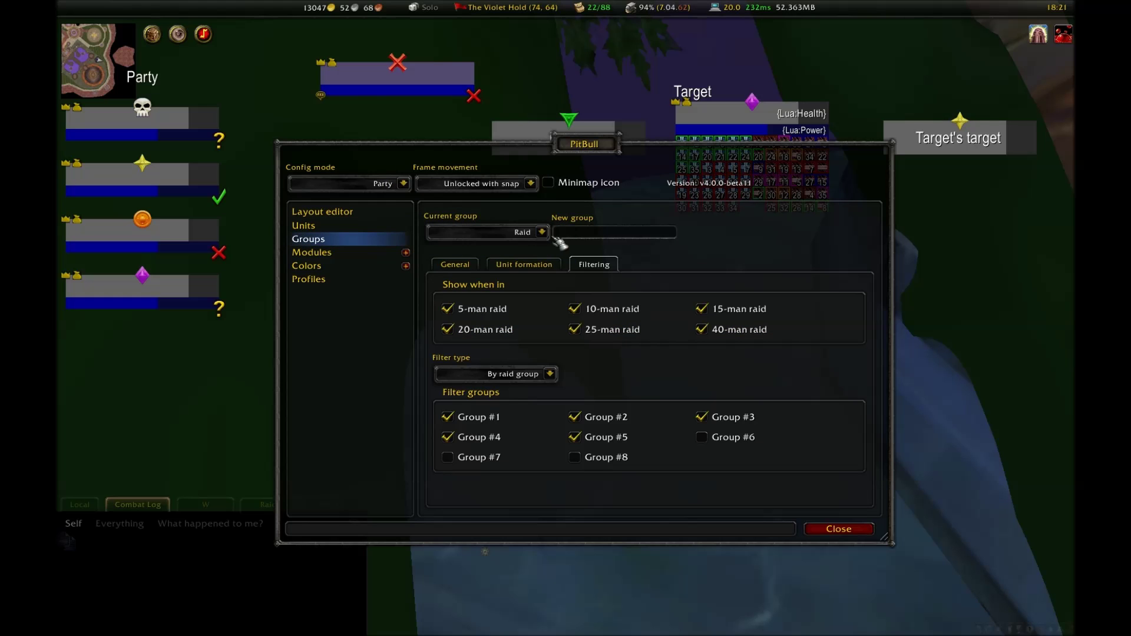
click(542, 232)
click(479, 260)
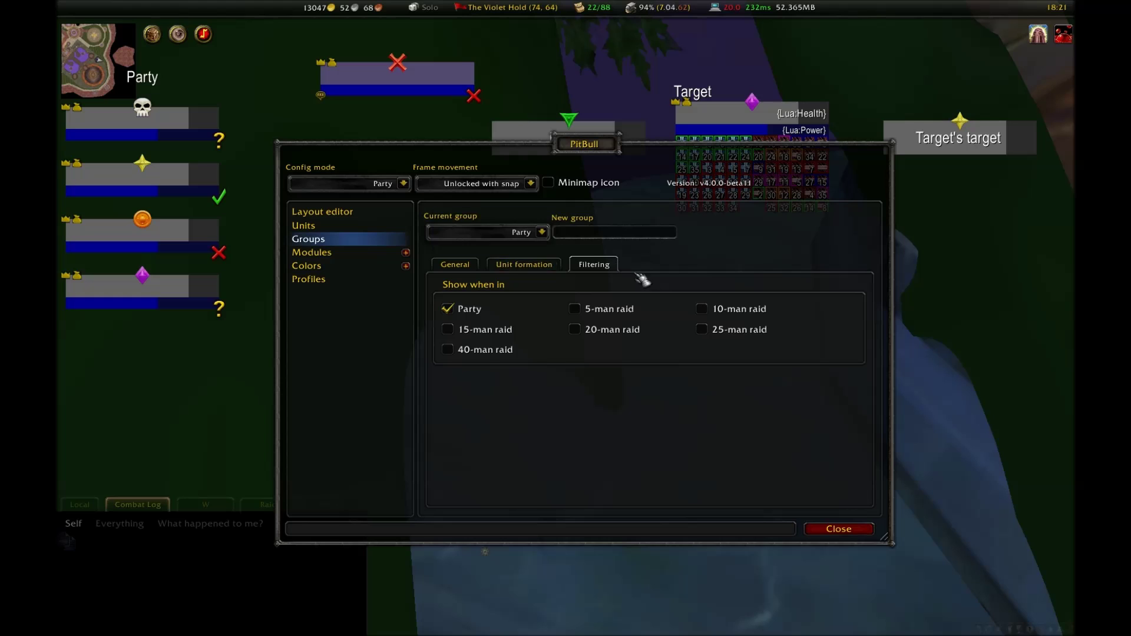
click(472, 264)
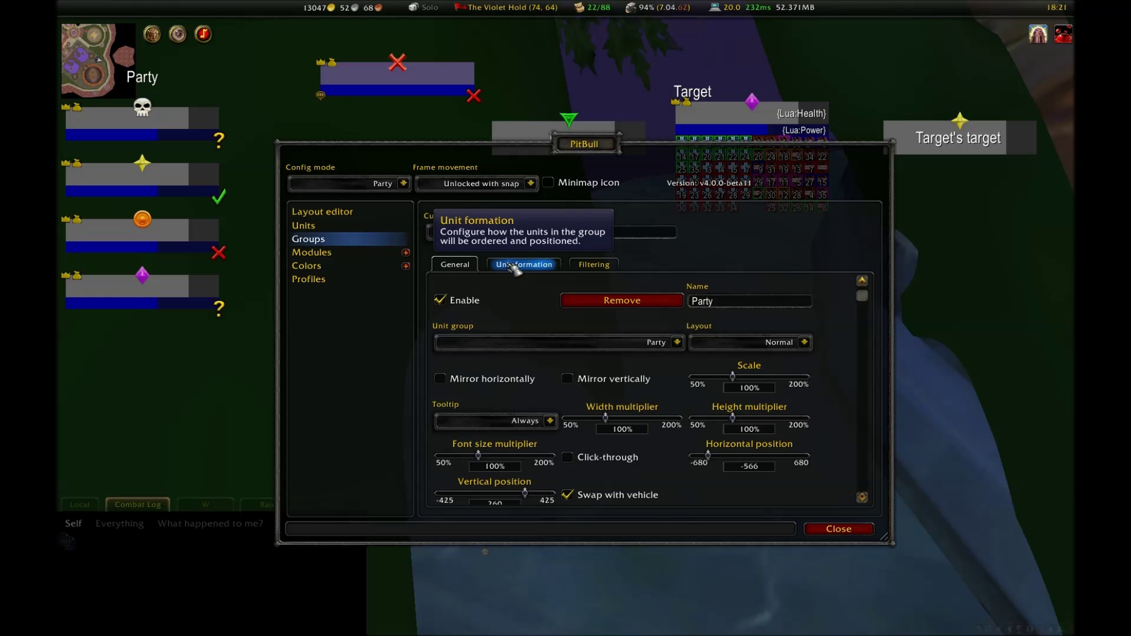
click(522, 264)
drag(455, 375, 464, 375)
Assign the Party layout to the Party group and shift the party frames slightly down on screen
click(474, 264)
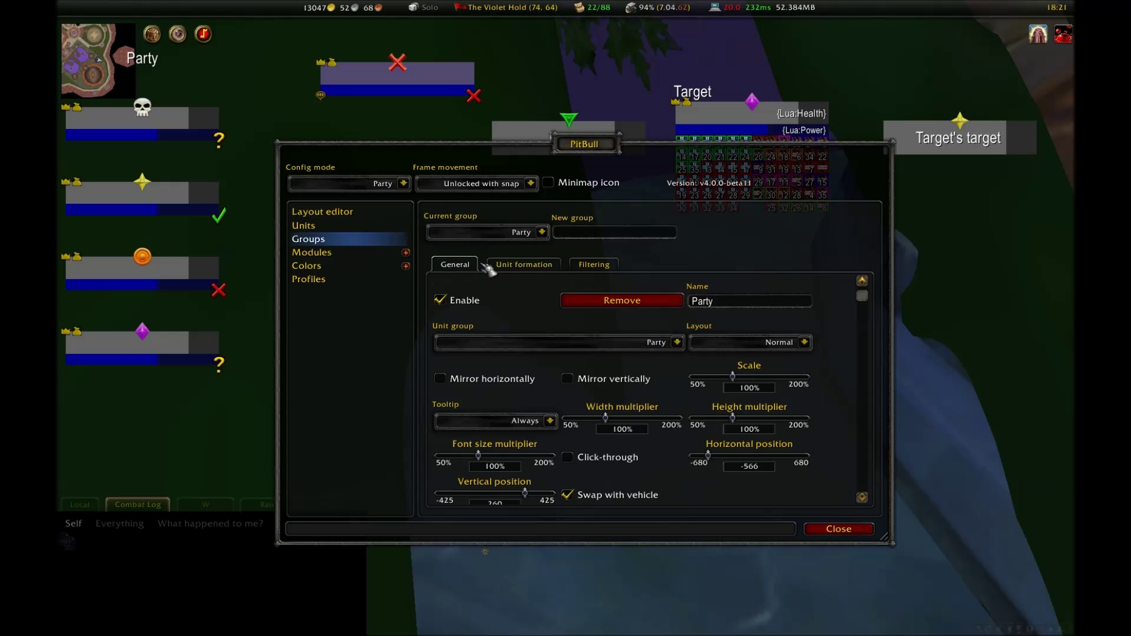
click(805, 342)
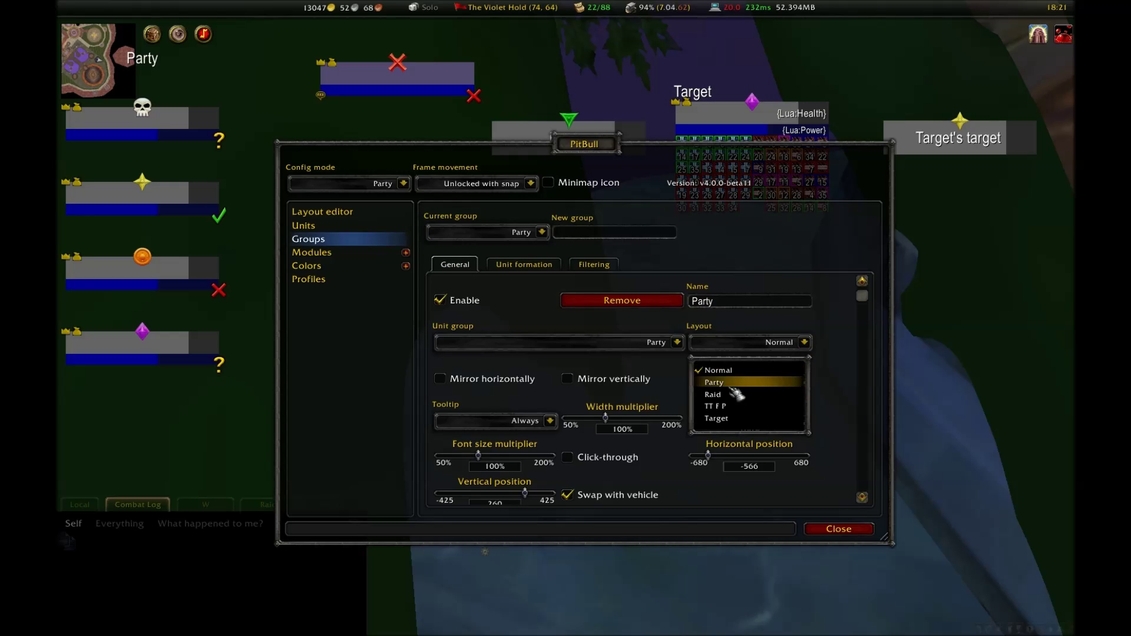
click(734, 382)
mouse_move(159, 165)
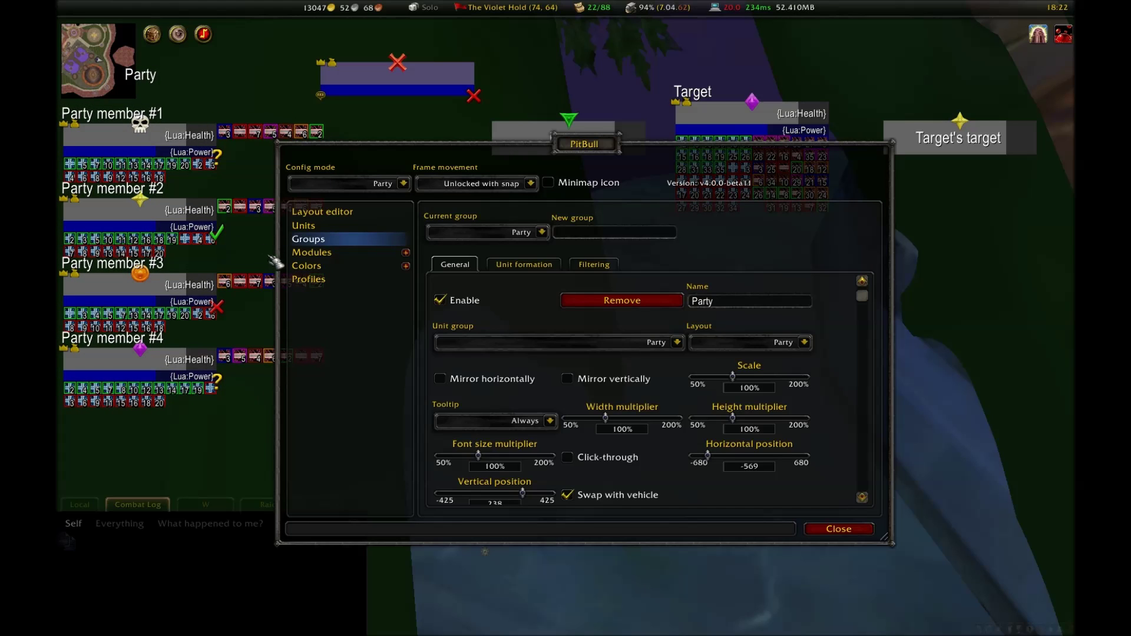
Set the Party group's vertical spacing to 65 and nudge the party frames slightly down and left
click(512, 266)
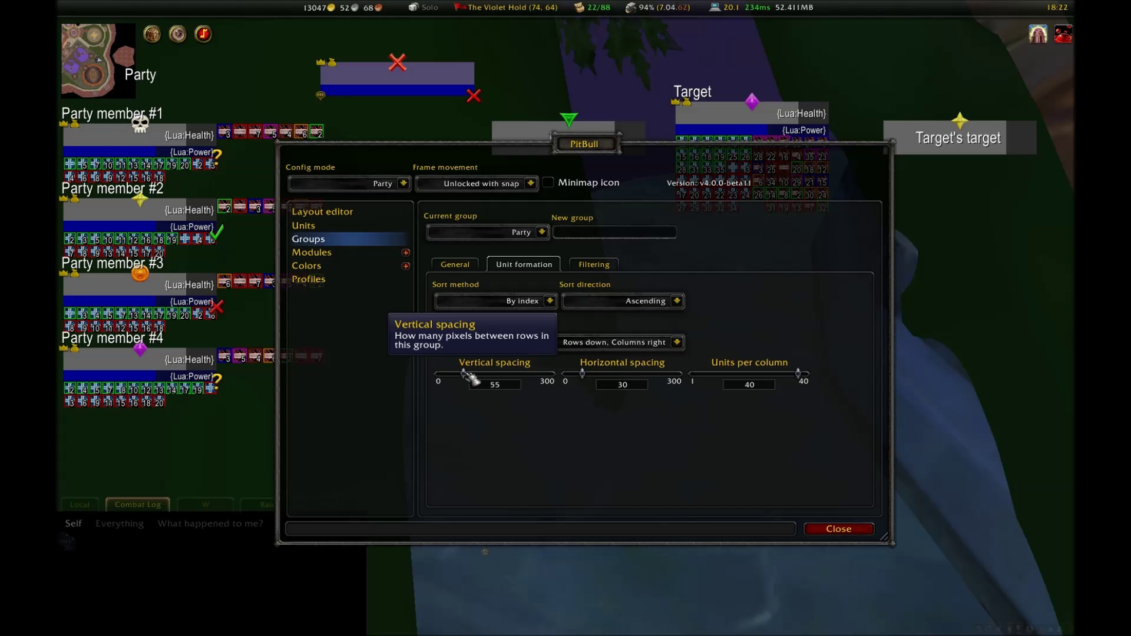
drag(464, 373, 467, 374)
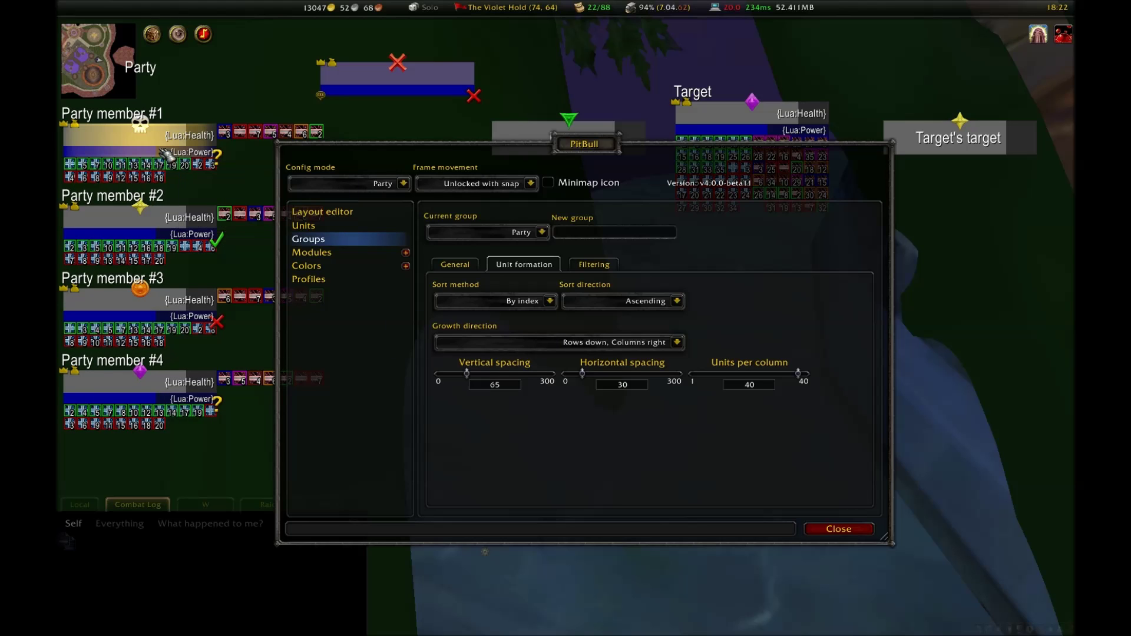
drag(155, 156, 152, 159)
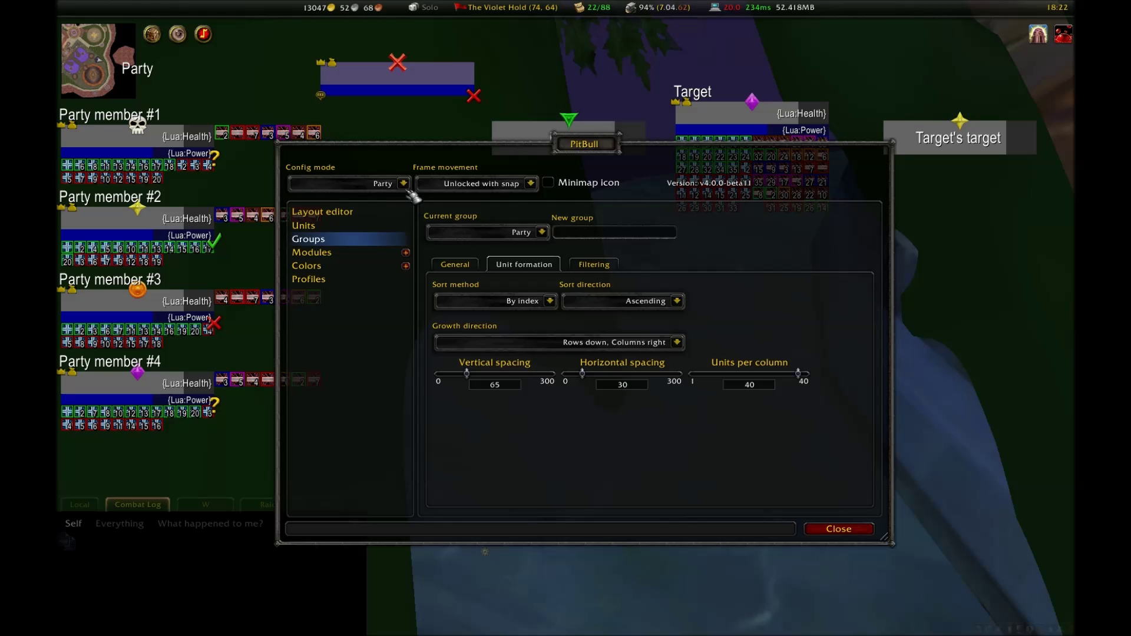
Close the PitBull settings and enter a chat slash command beginning with /a
click(843, 530)
key(Return)
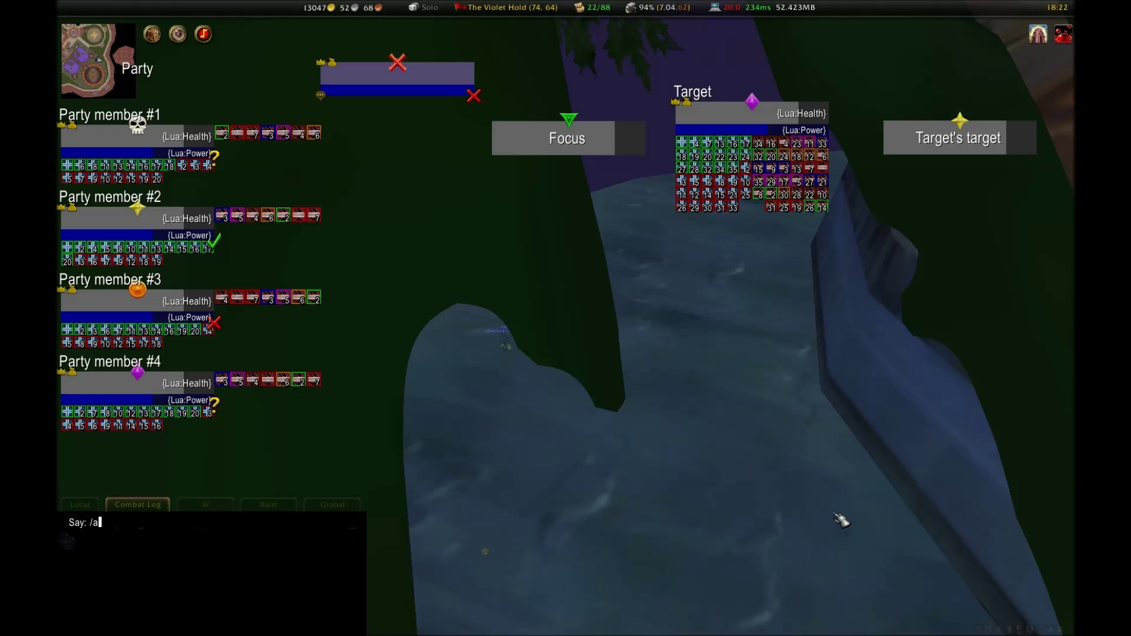
key(Return)
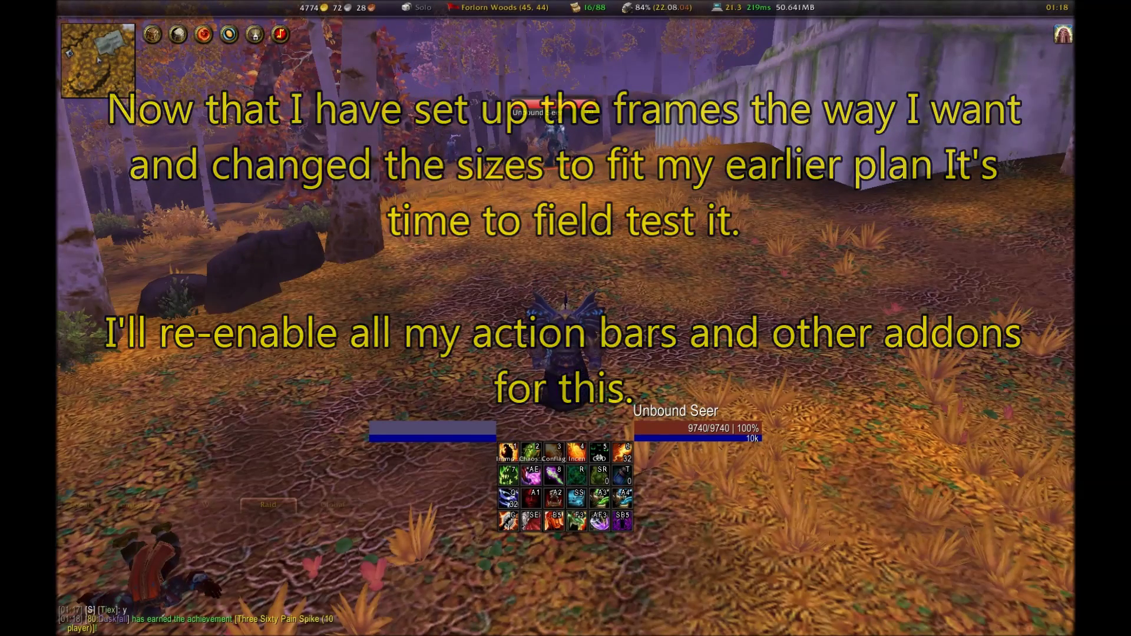
Test the player and target frames in combat by attacking the Unbound Seer with Immolate, Conflagrate and Chaos Bolt
key(1)
scroll(566, 318, up, 3)
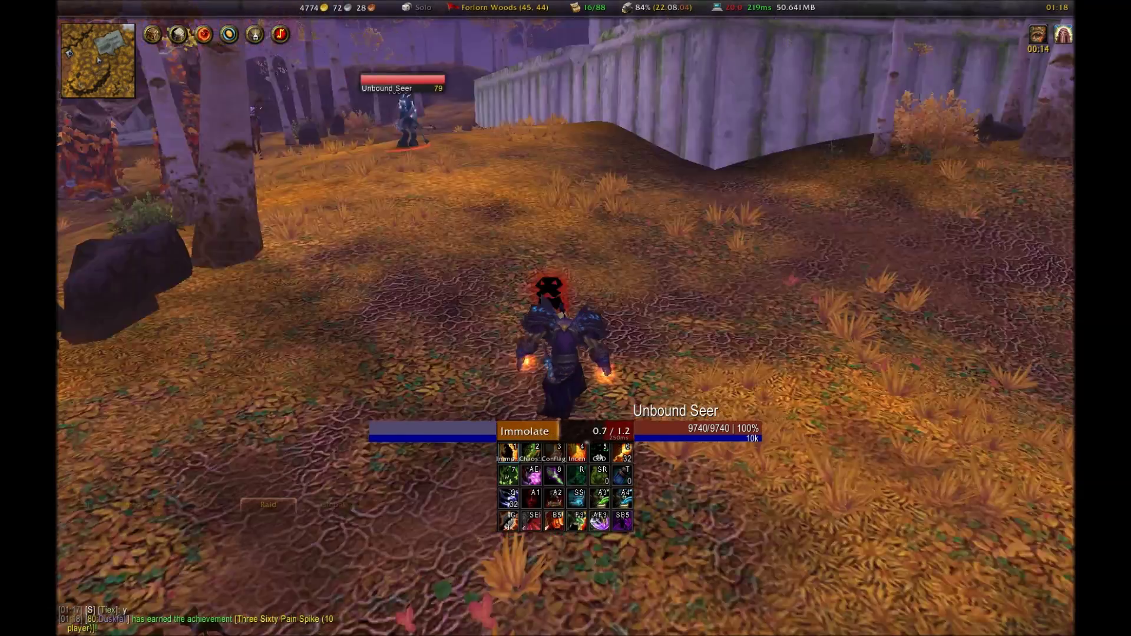
key(a)
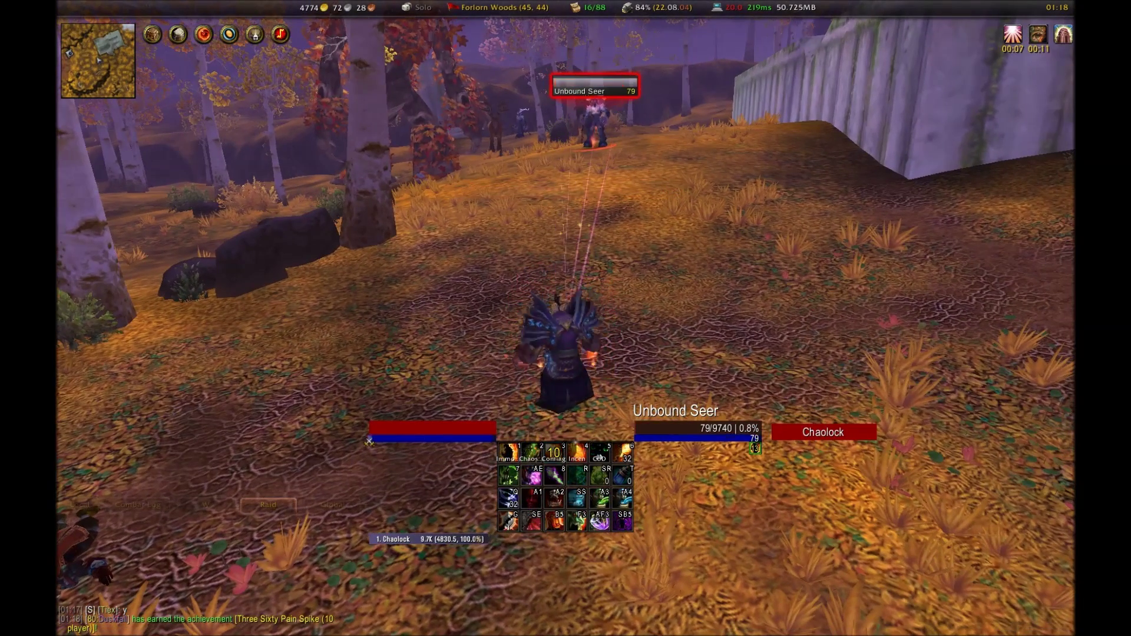
key(3)
key(2)
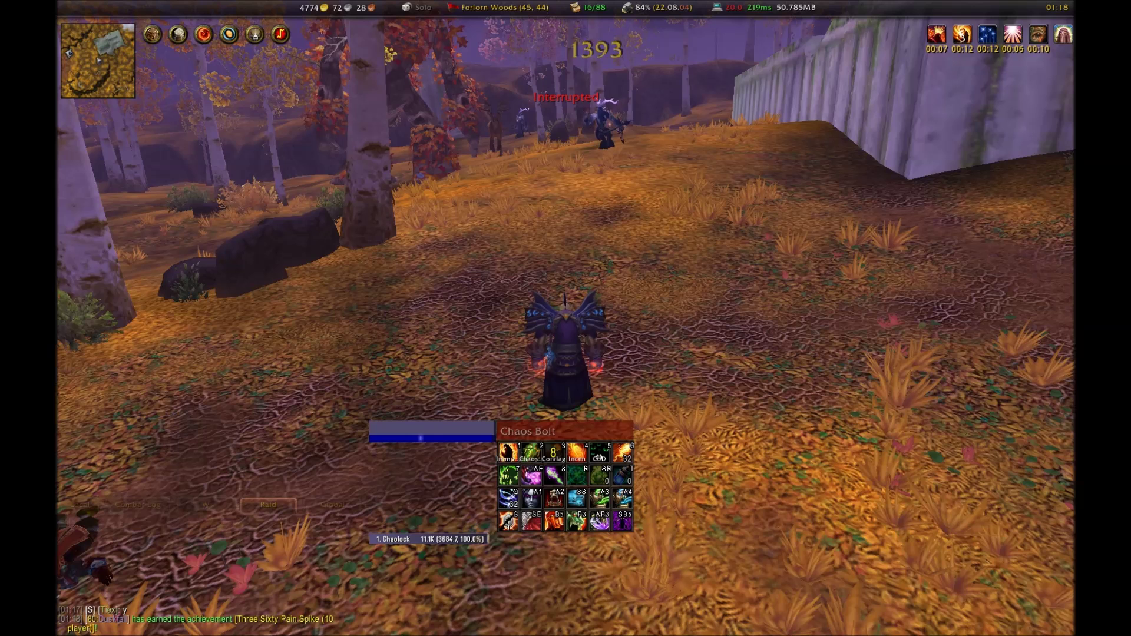
key(4)
Cast a self-buff and summon the imp to test the pet frame, ending with the distant Grove Walker targeted
key(f)
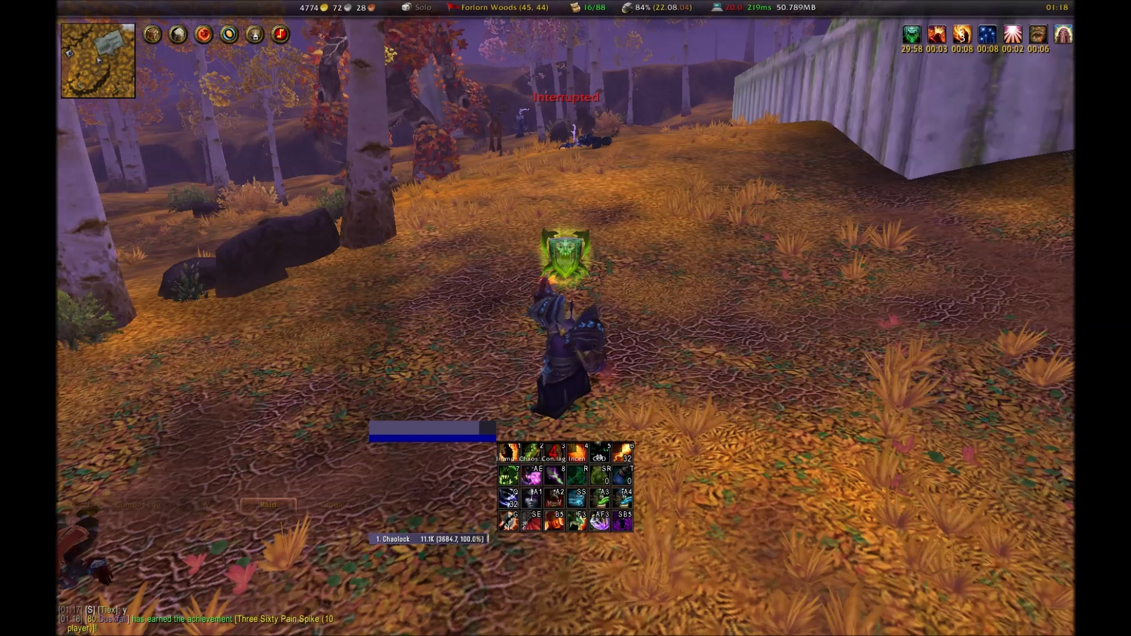
key(shift+1)
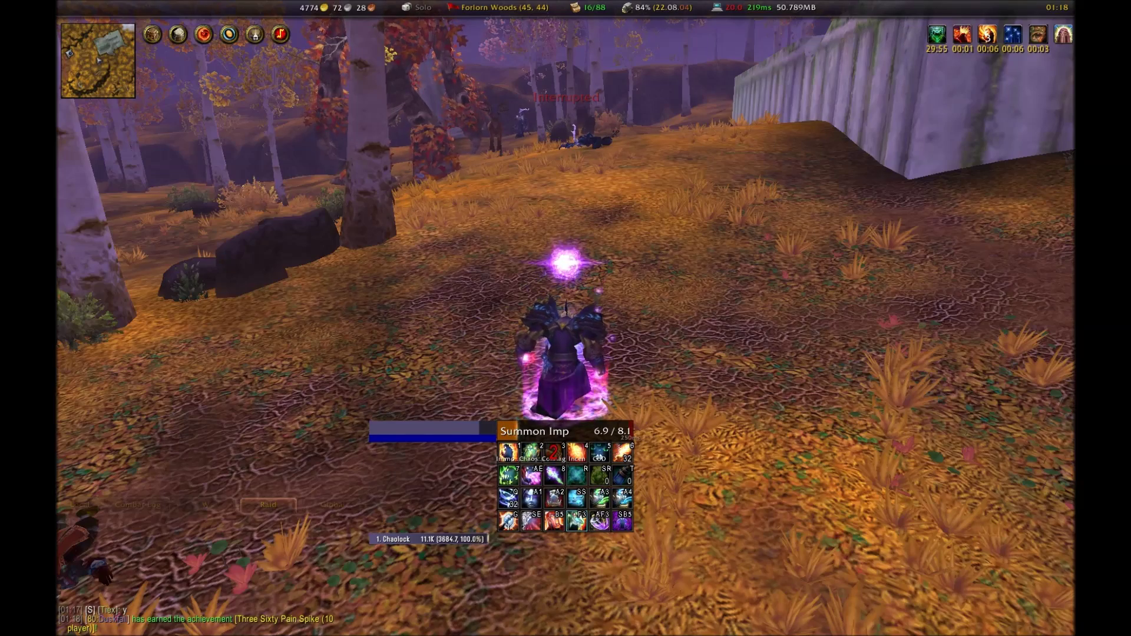
key(a)
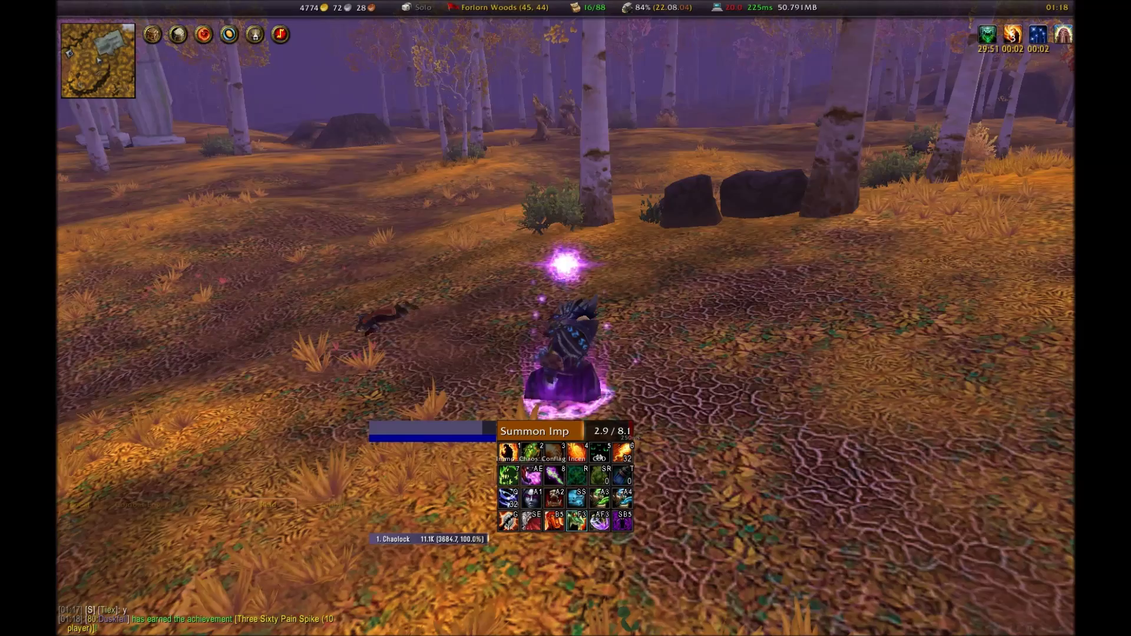
key(a)
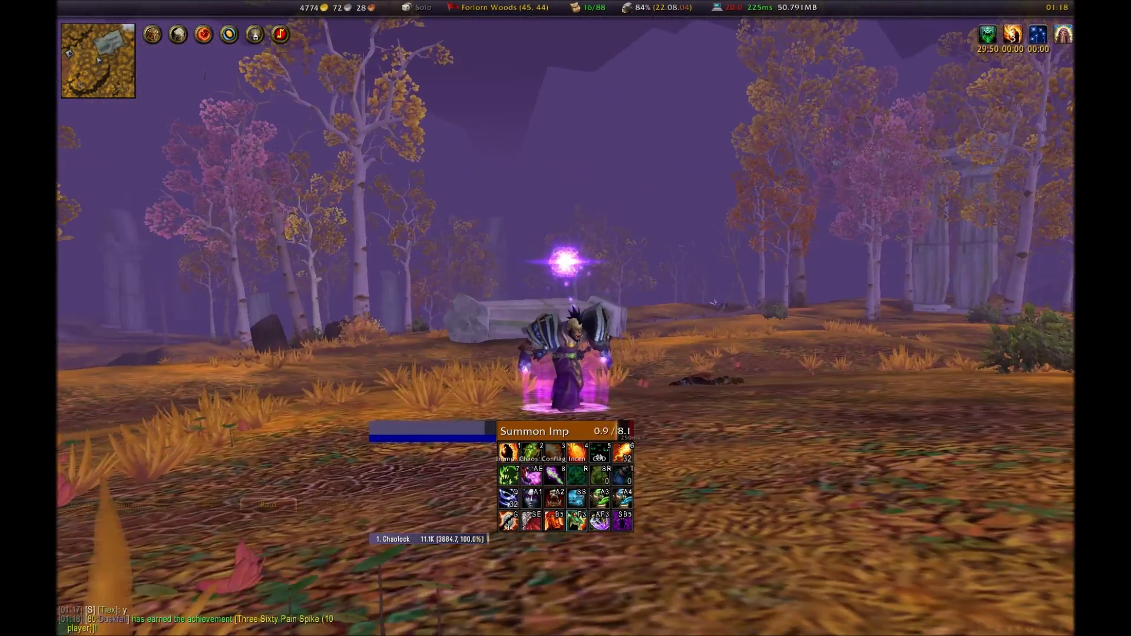
key(a)
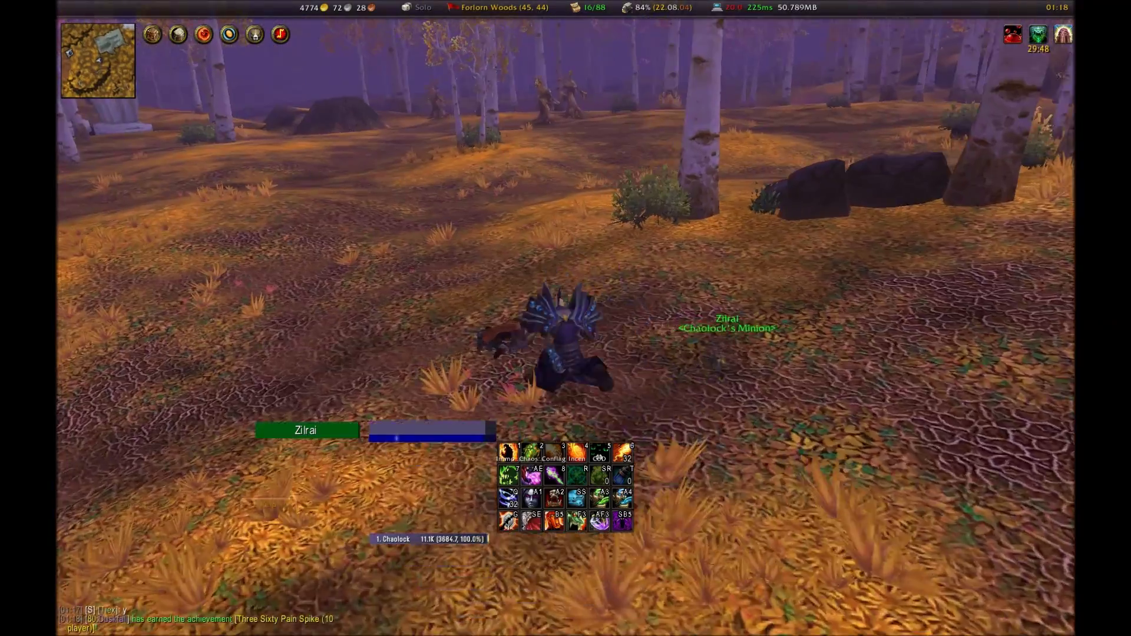
key(a)
key(Tab)
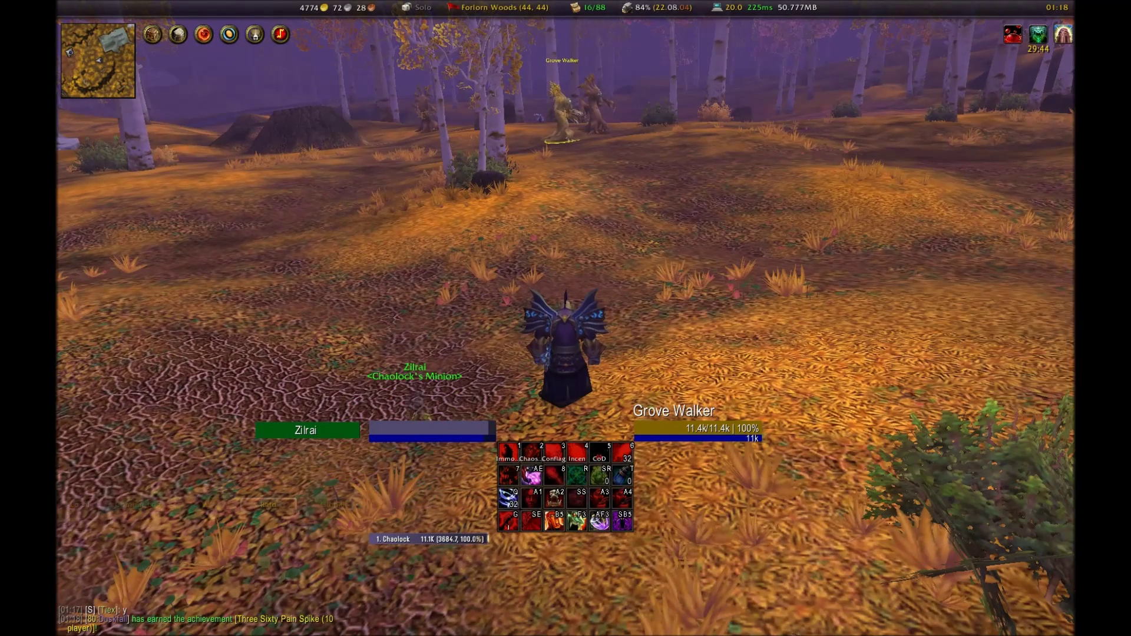
Open the Bartender4 settings with /bt and turn off Always Hide for the Pet Bar
key(Return)
text(/bt)
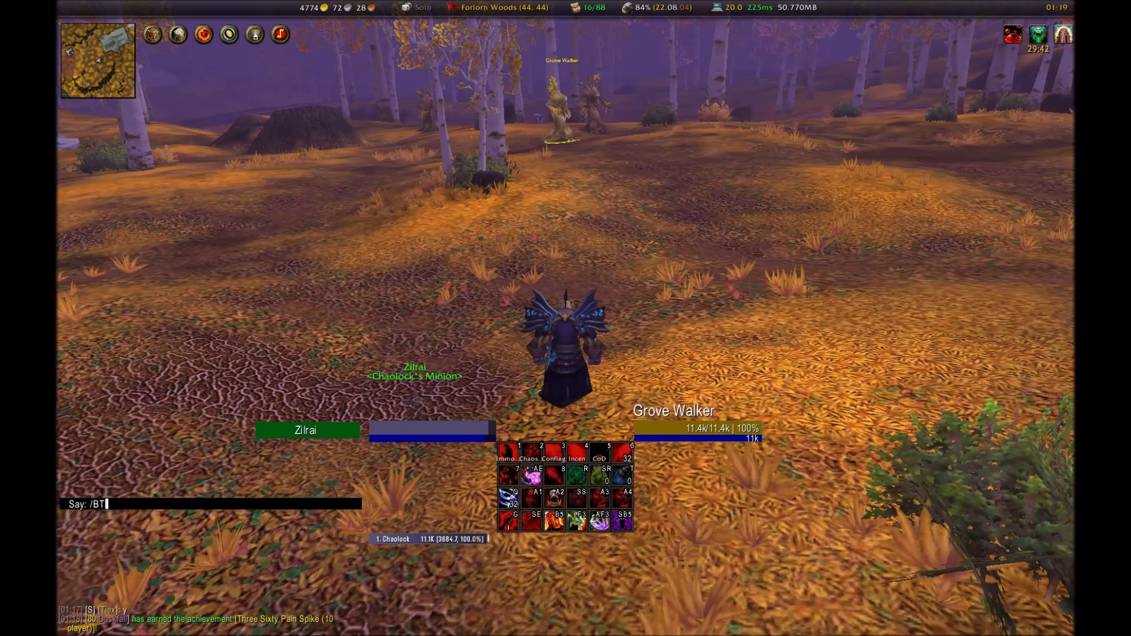
key(Return)
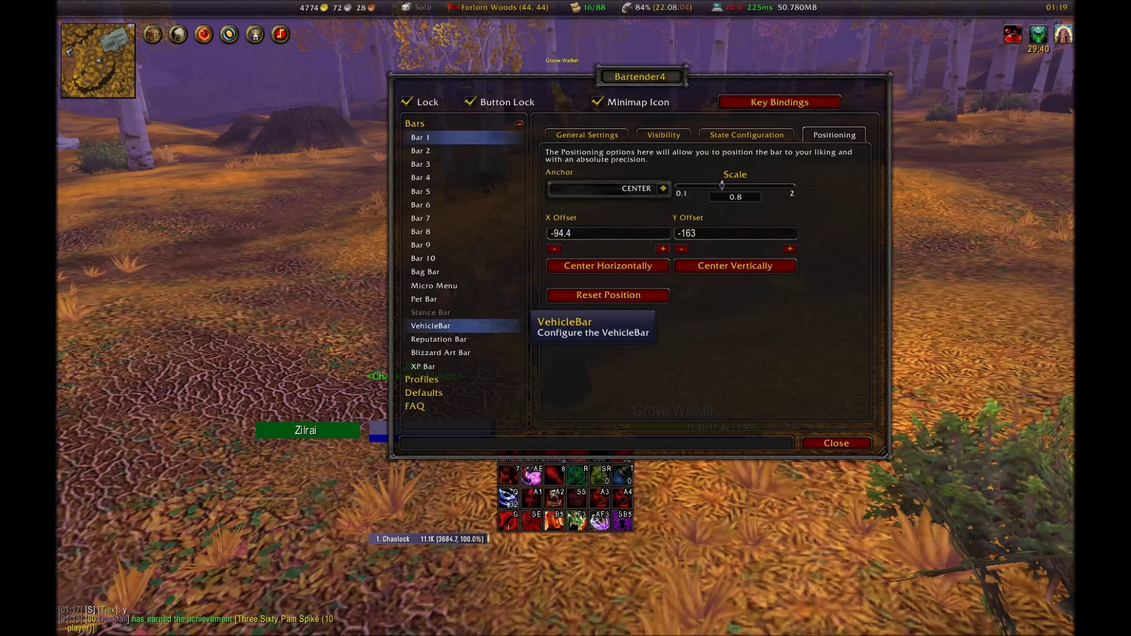
click(436, 300)
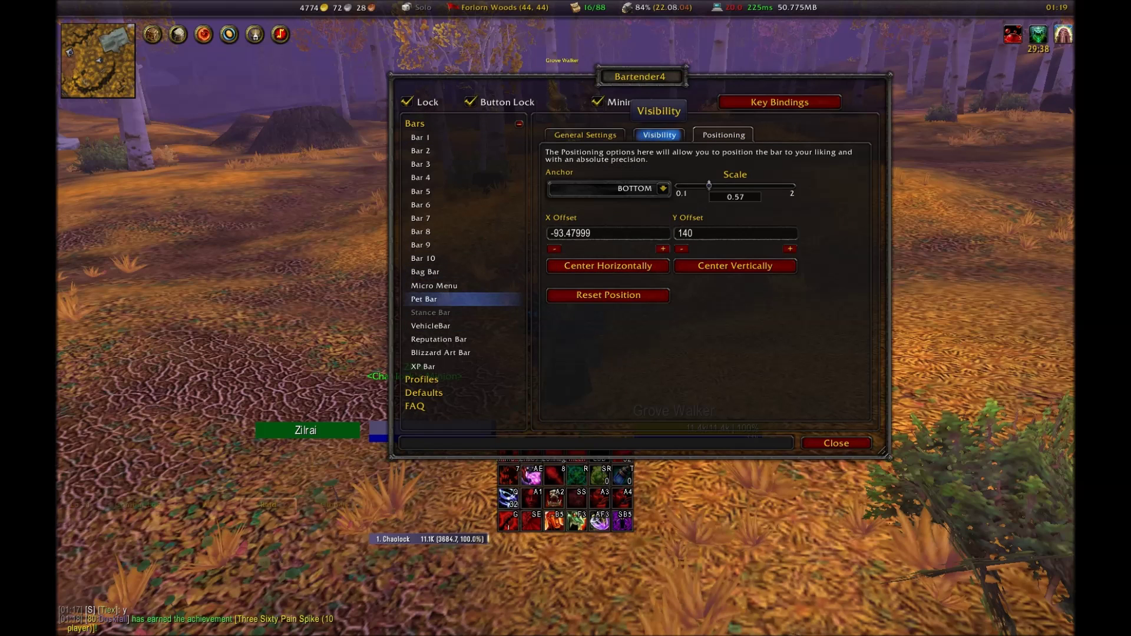
click(660, 135)
click(554, 242)
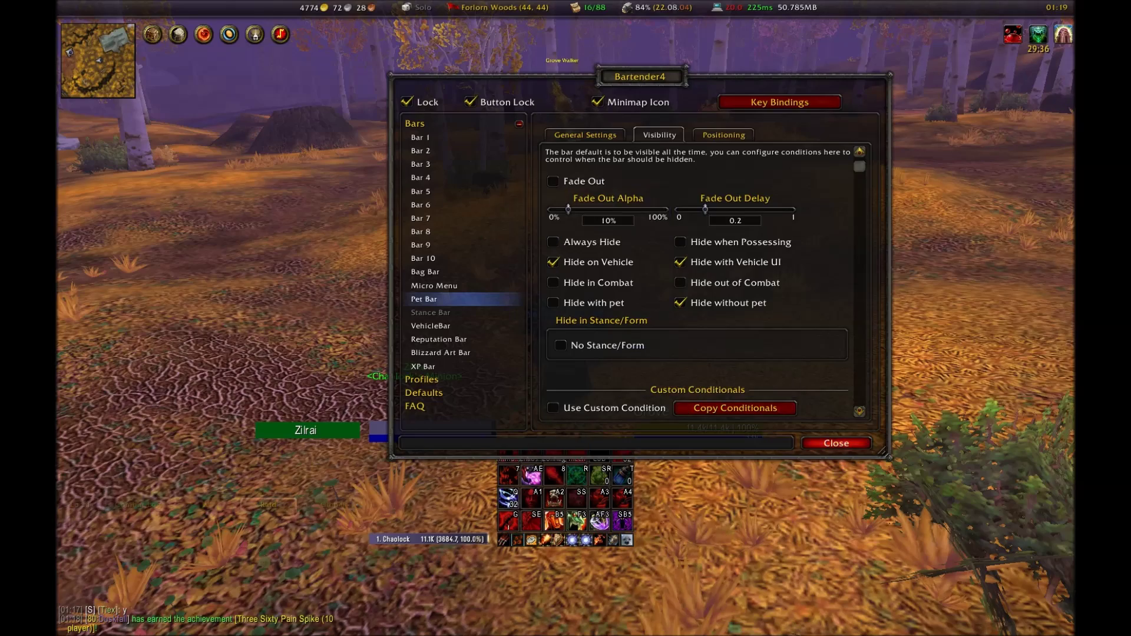
click(836, 443)
Approach the targeted Grove Walker and attack it with Immolate, Conflagrate and Chaos Bolt
key(w)
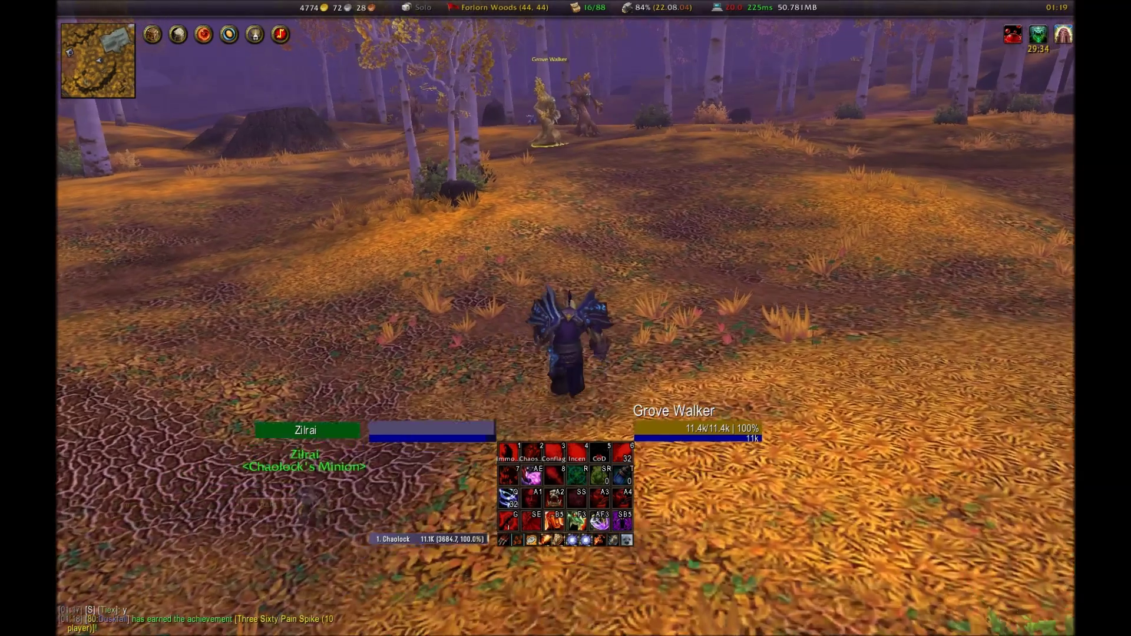
key(1)
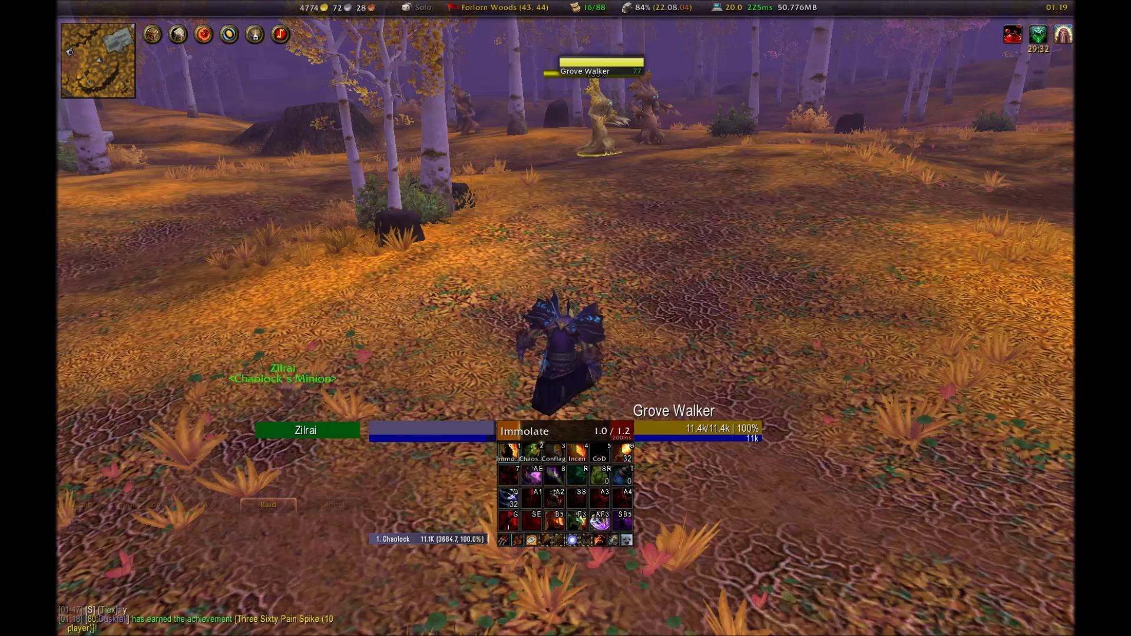
key(3)
key(2)
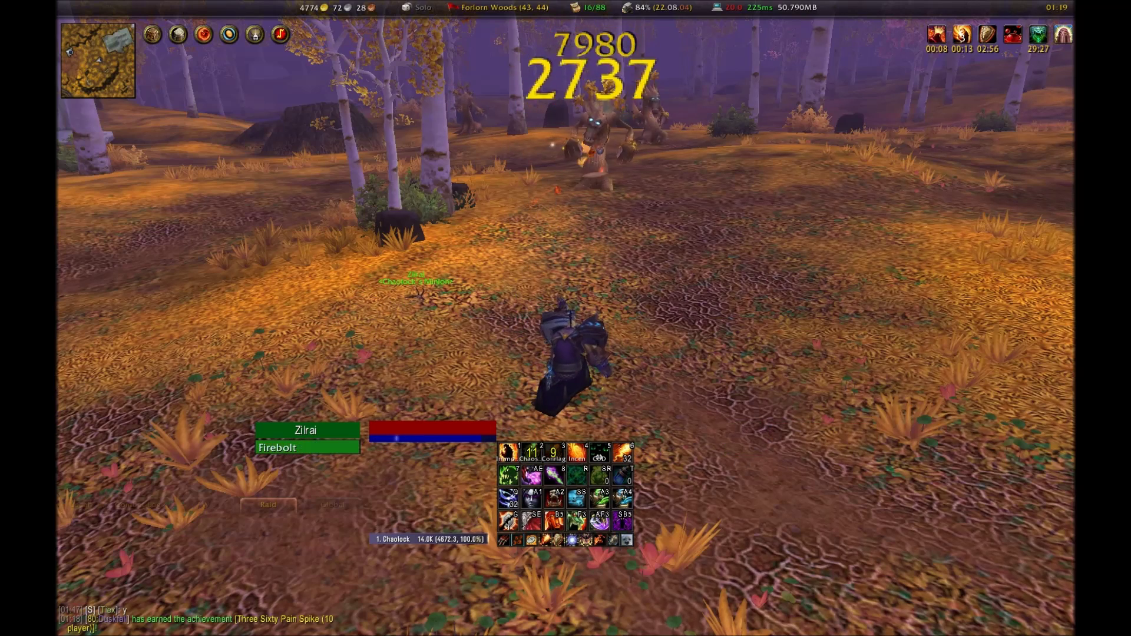
Target the second Grove Walker, approach it and attack it with Immolate to test the target frame
key(d)
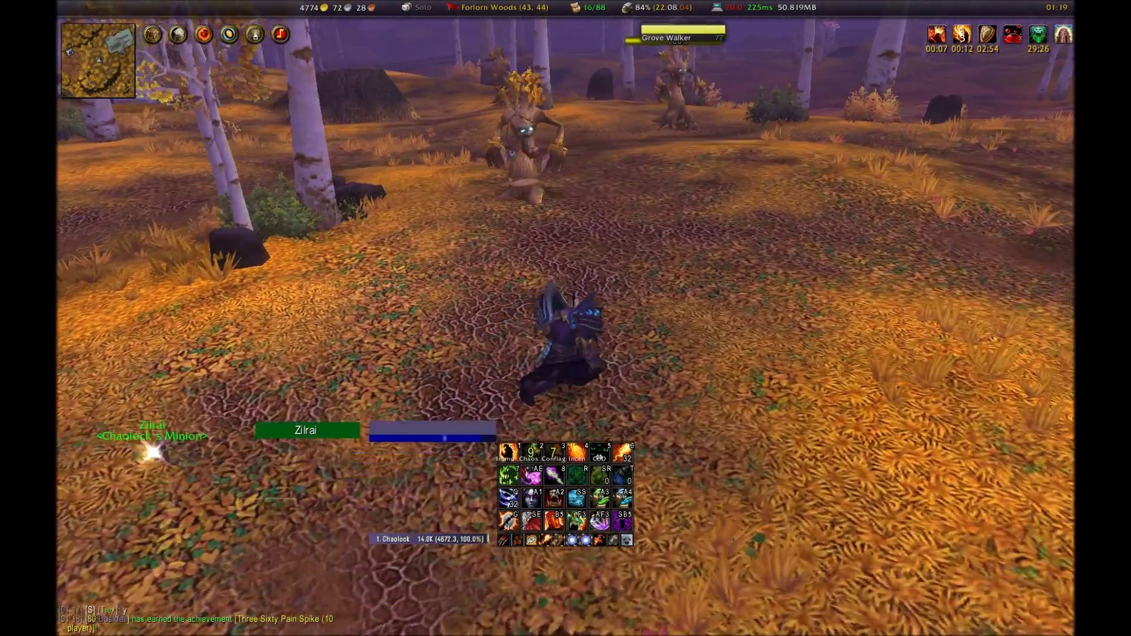
key(Tab)
key(w)
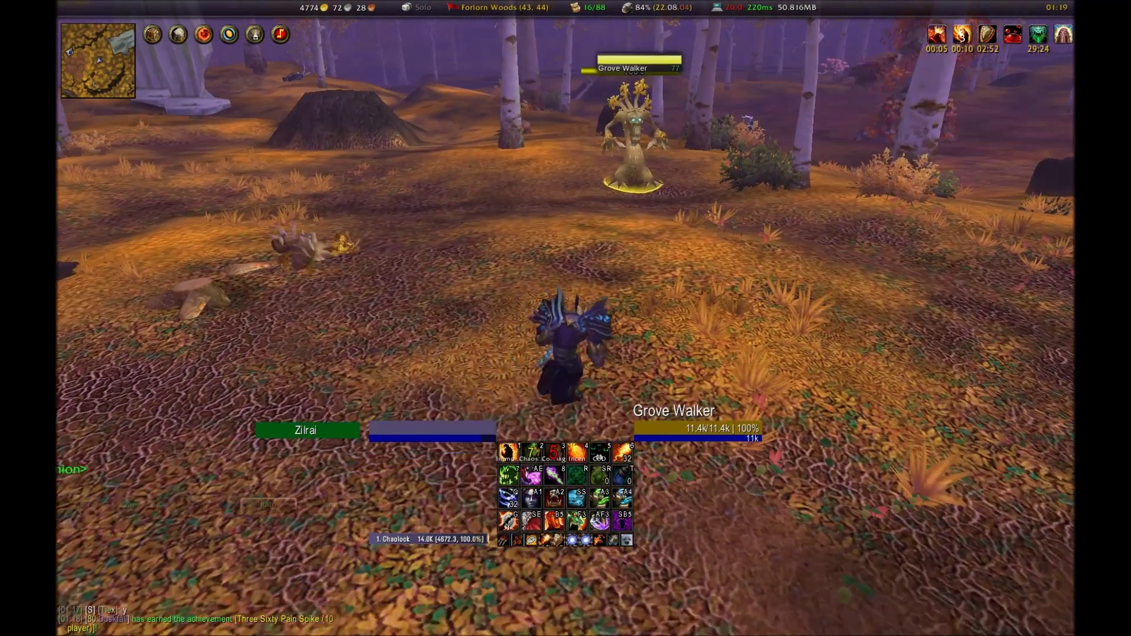
key(1)
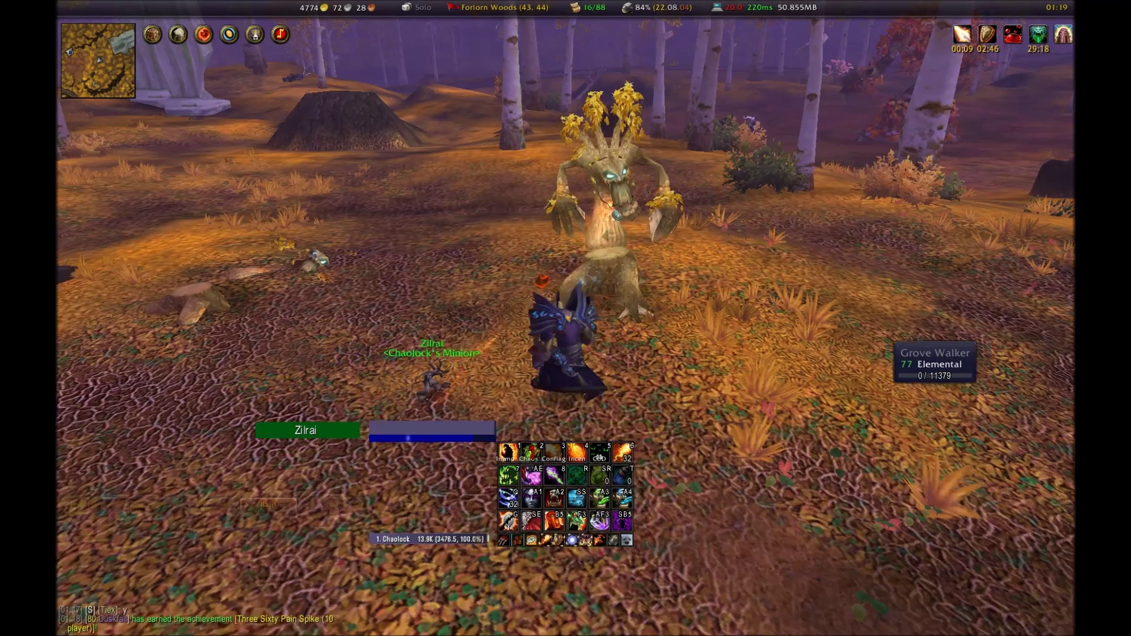
key(Escape)
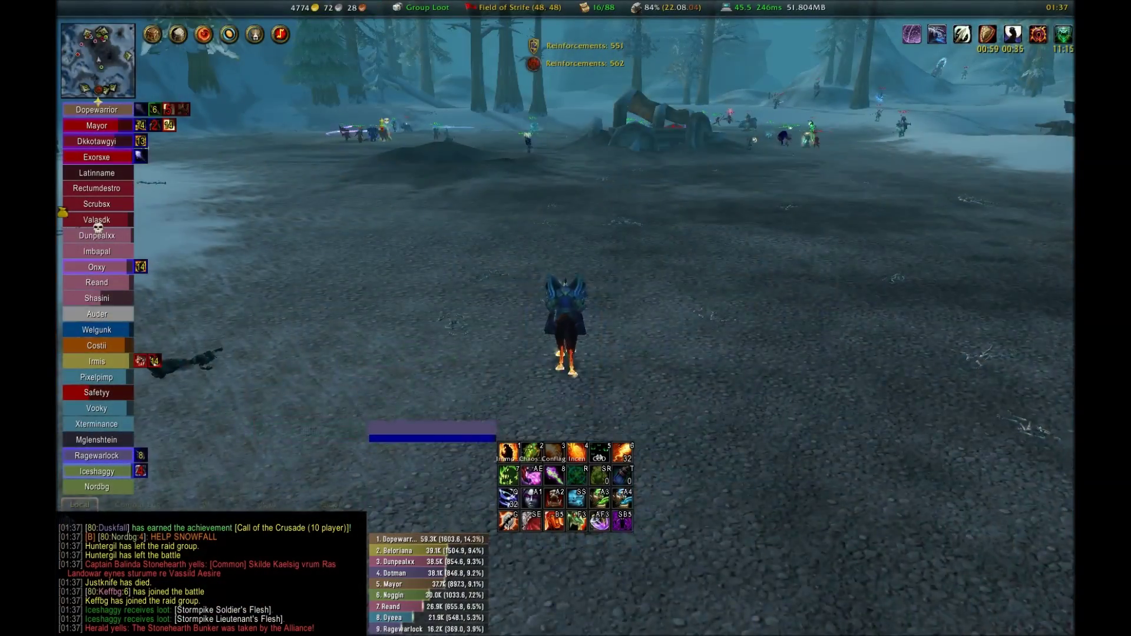
Advance into the Field of Strife battle, target an enemy player and attack with Immolate and Chaos Bolt
key(w)
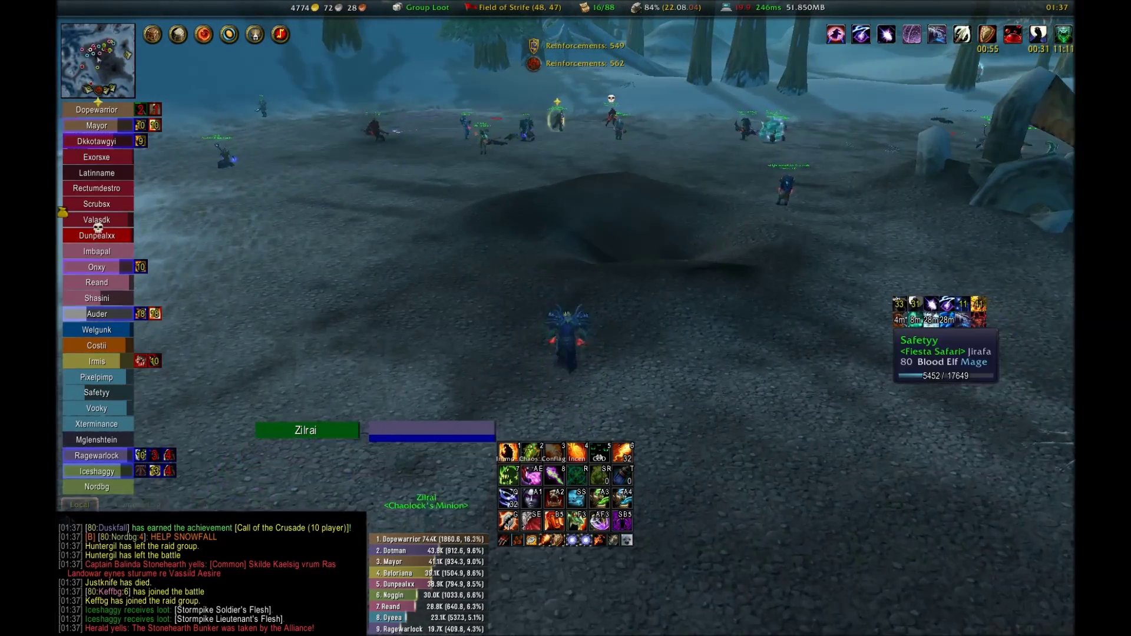
key(w)
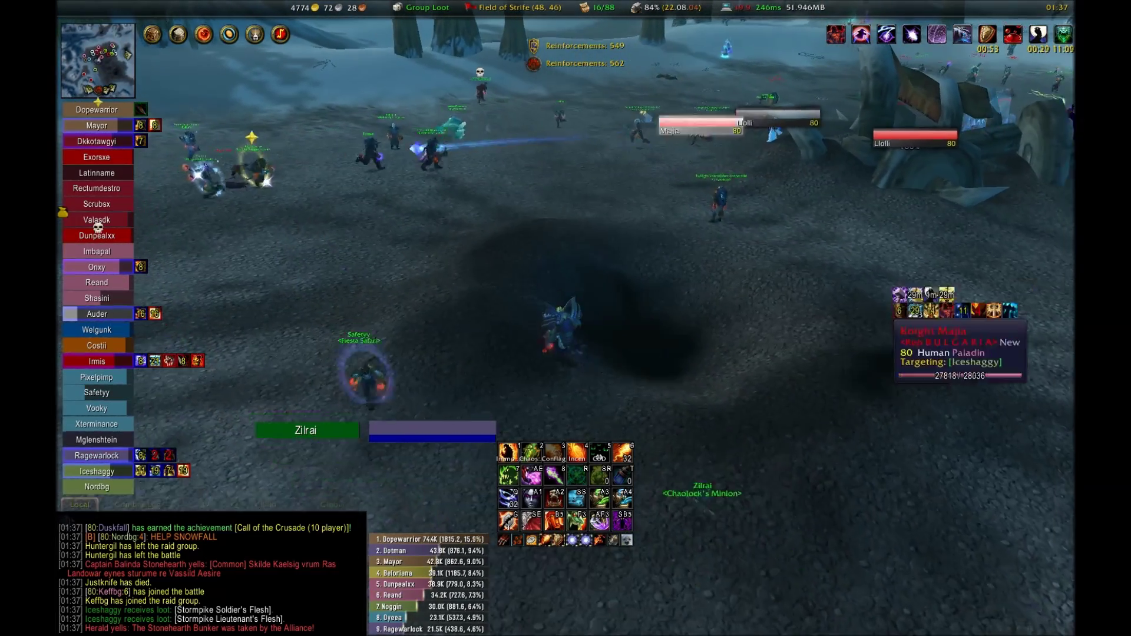
key(Tab)
key(1)
key(d)
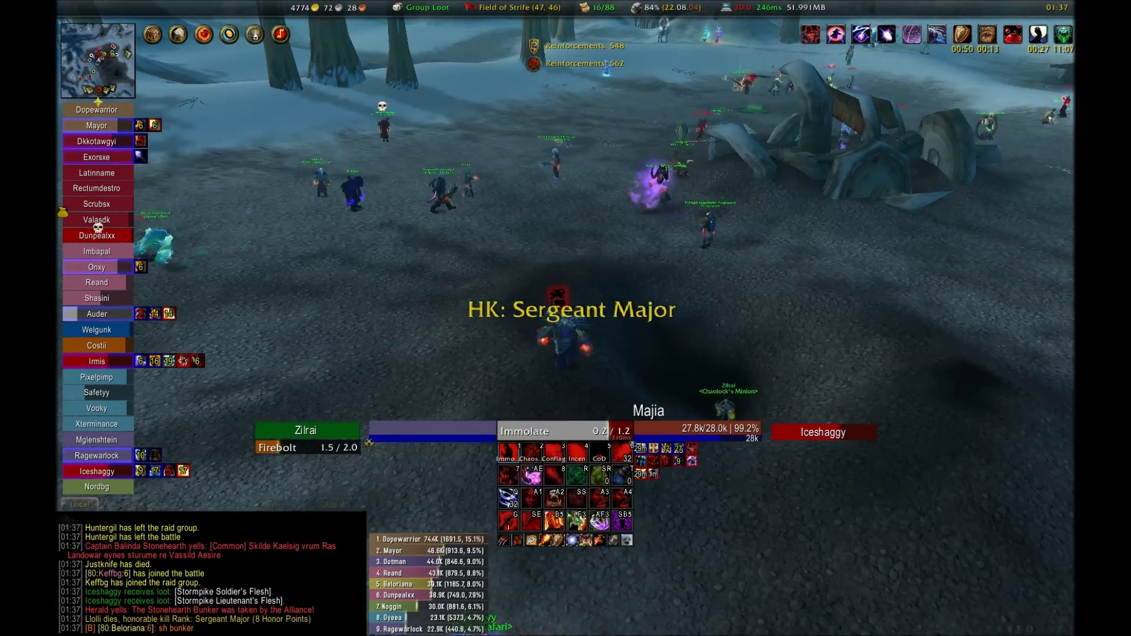
key(2)
key(2)
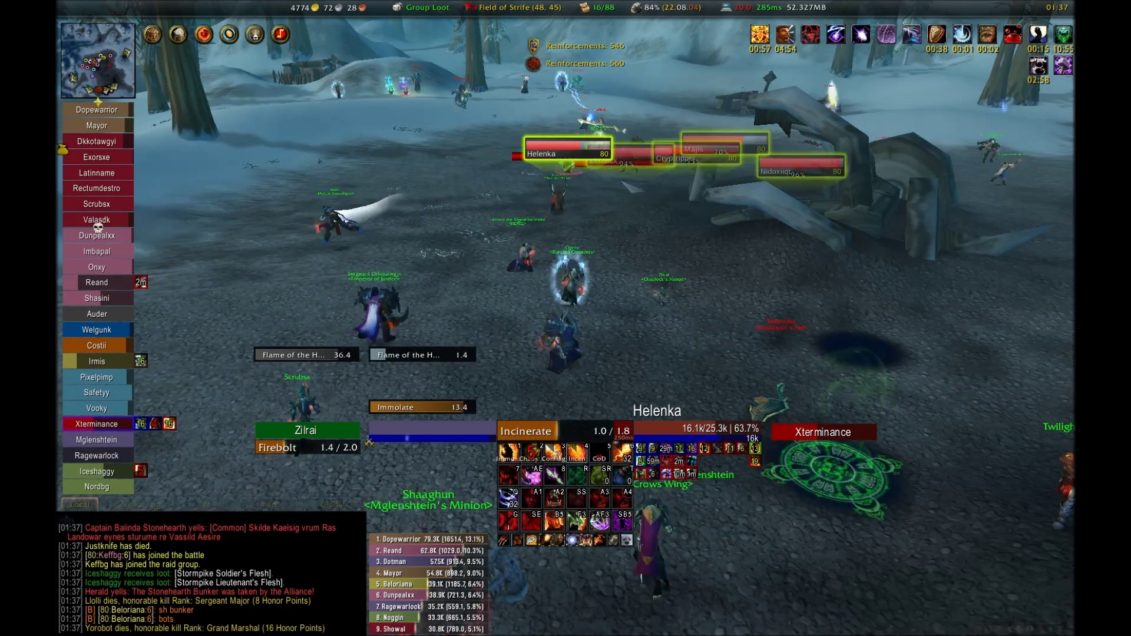
Finish the targeted enemy with Conflagrate, and attack the next enemy player near the wrecked siege engine with Immolate and Chaos Bolt
key(3)
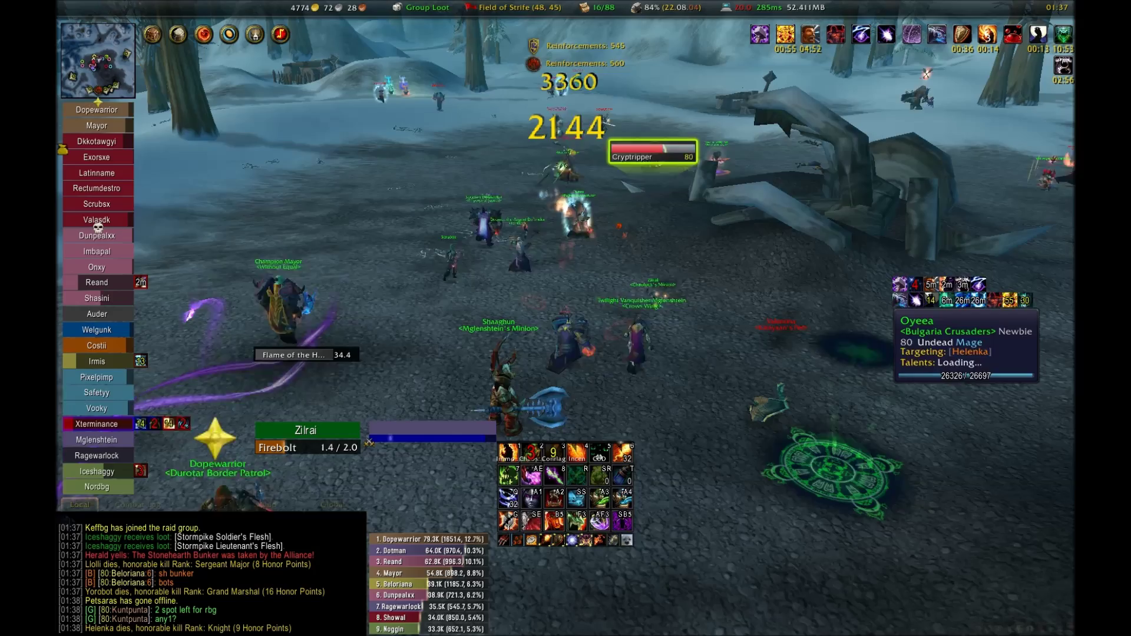
key(4)
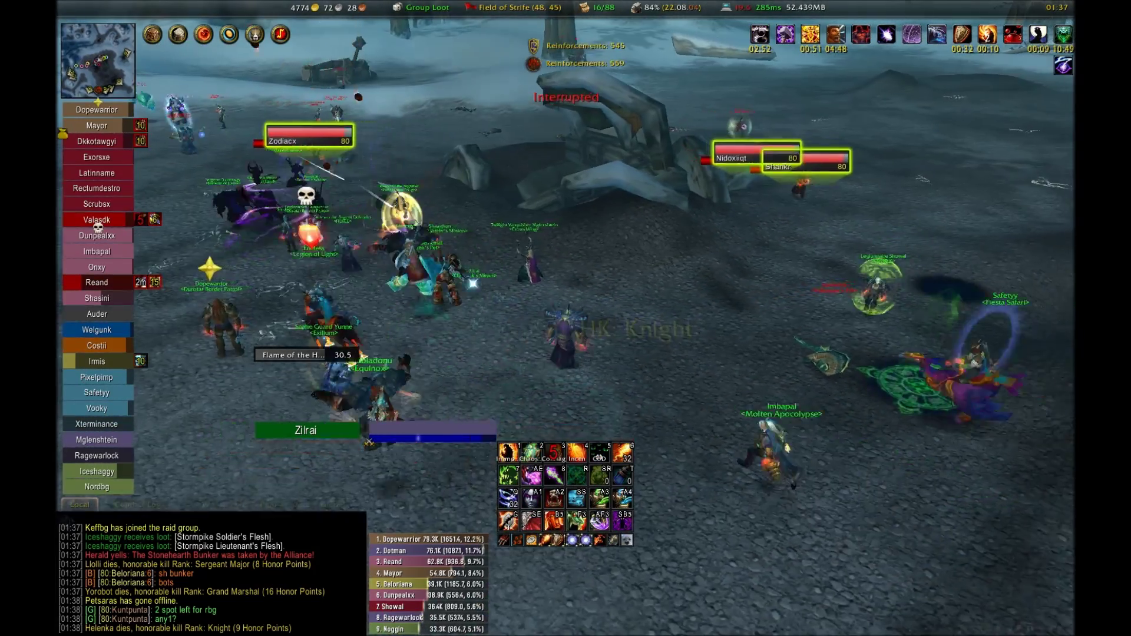
key(Tab)
key(1)
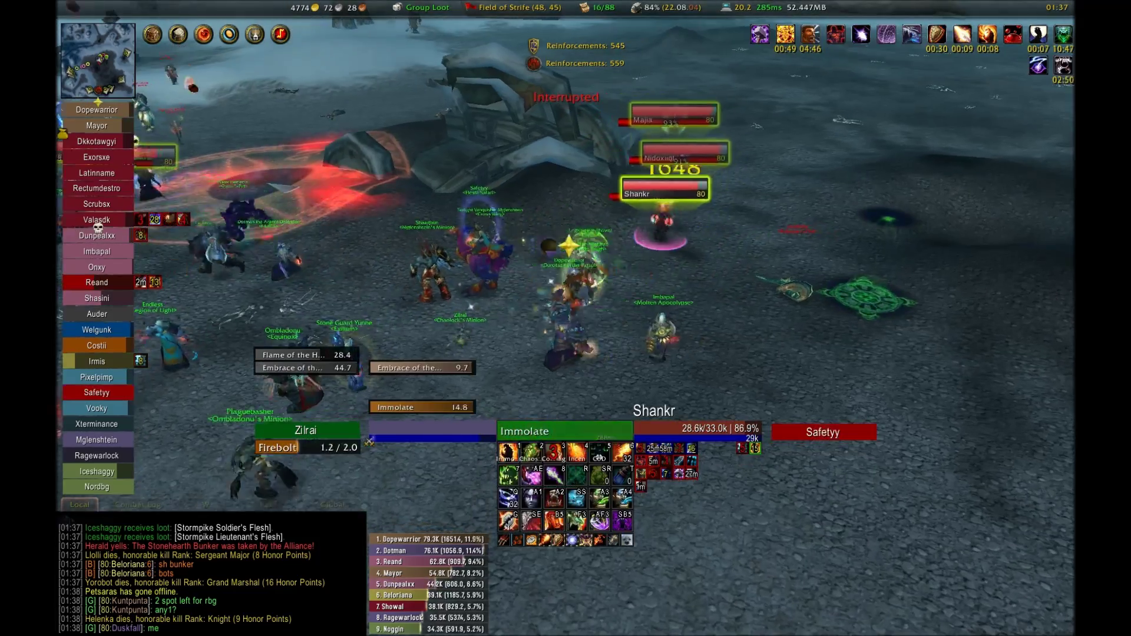
key(a)
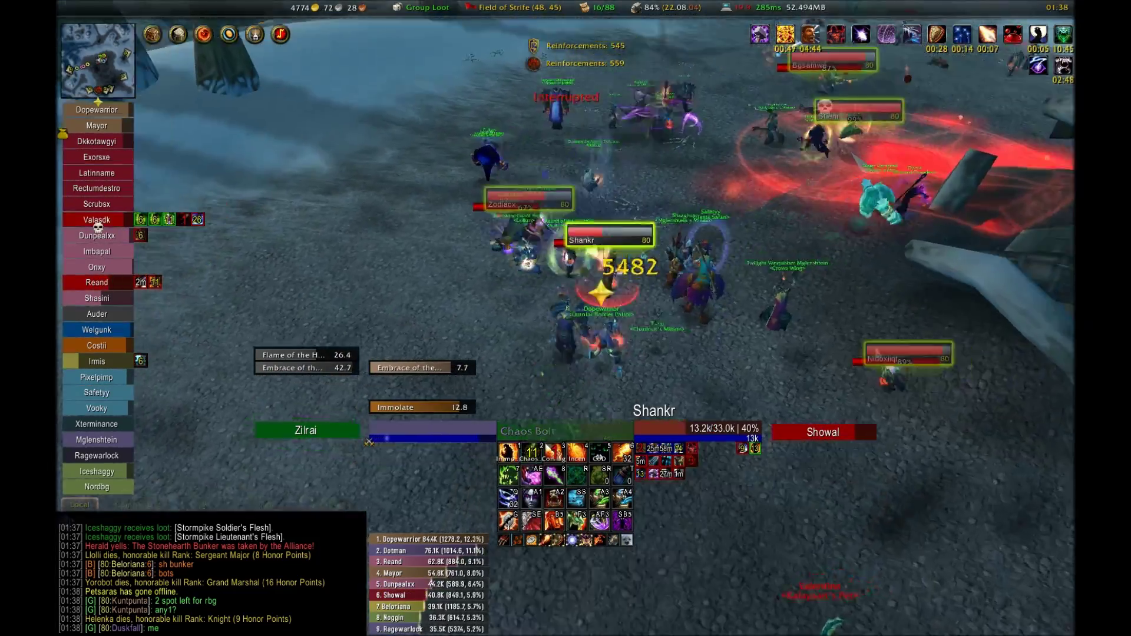
Attack the enemy player already burning from Immolate with Conflagrate and Incinerate while turning to keep the target in view
key(3)
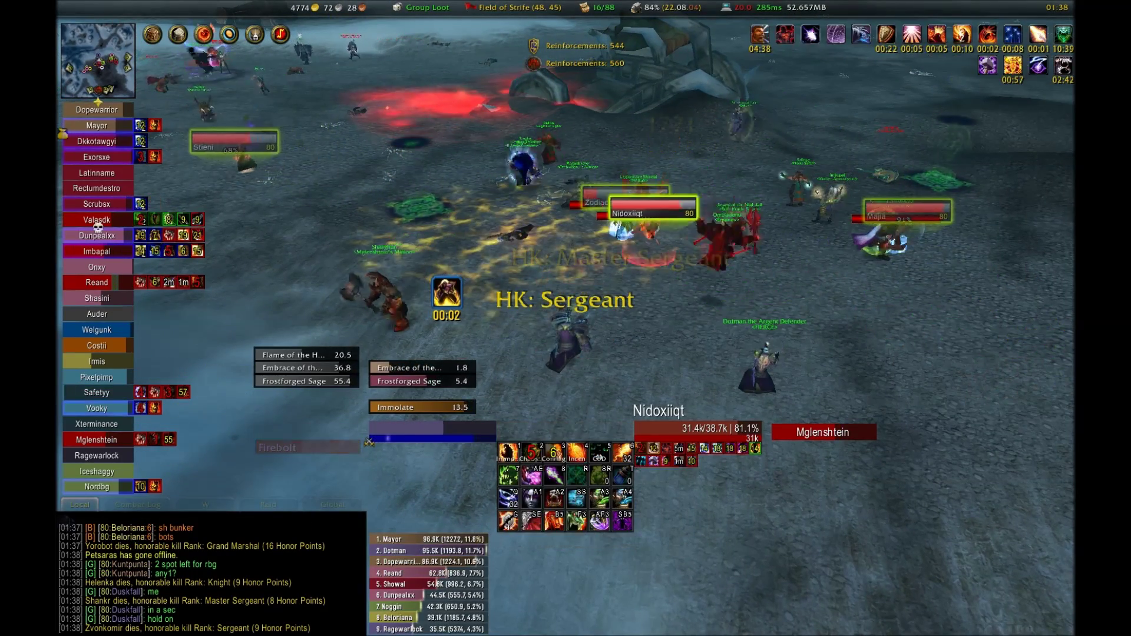
key(a)
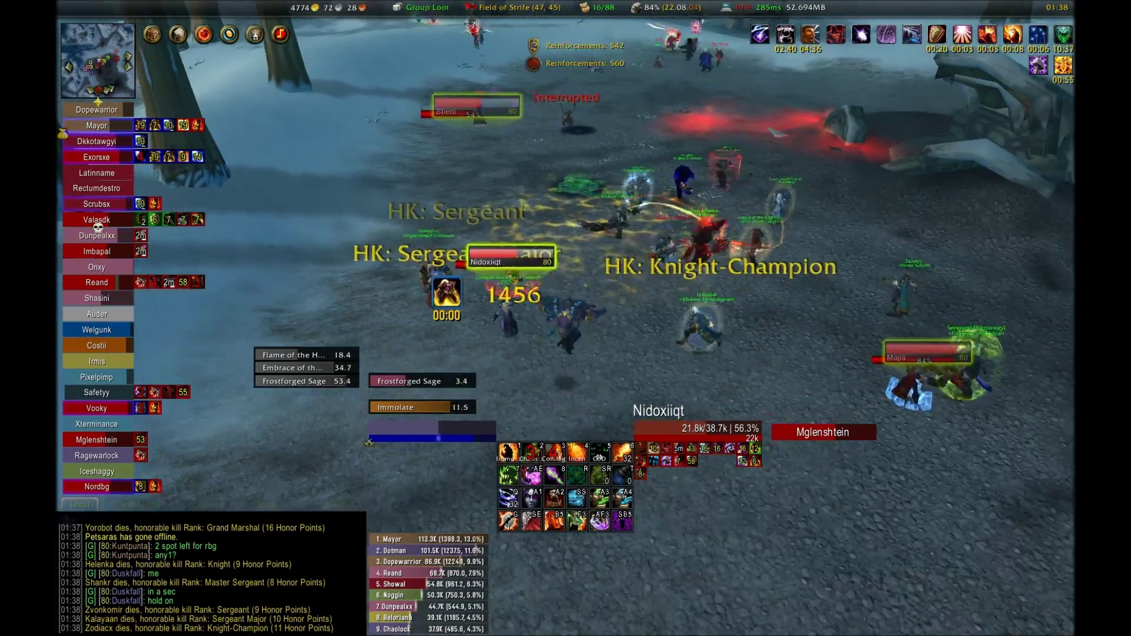
key(a)
key(4)
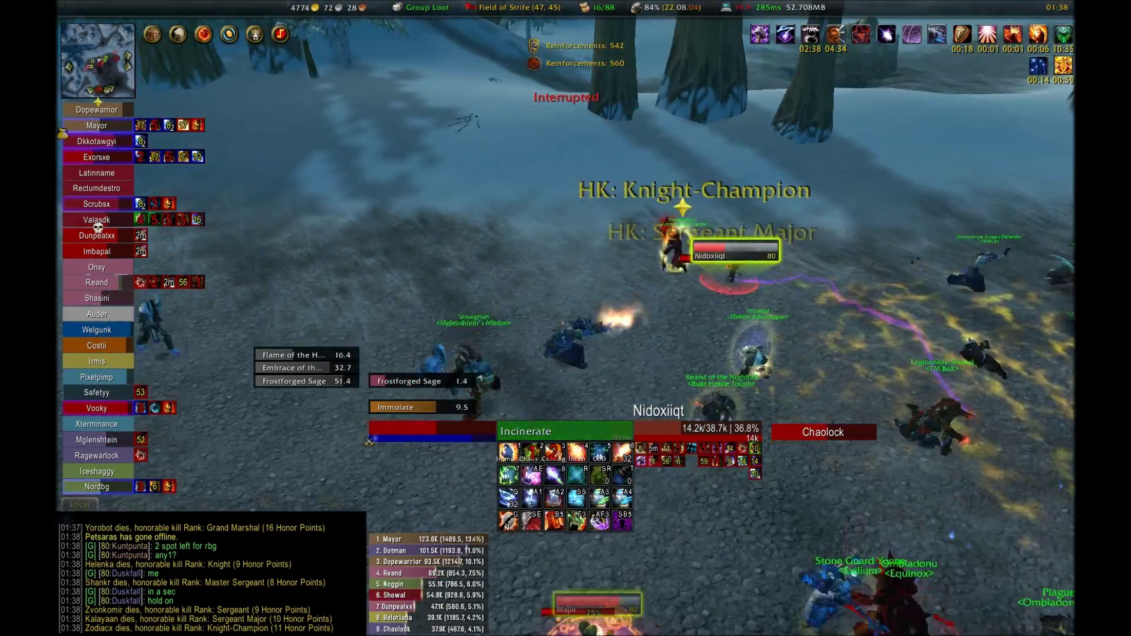
key(a)
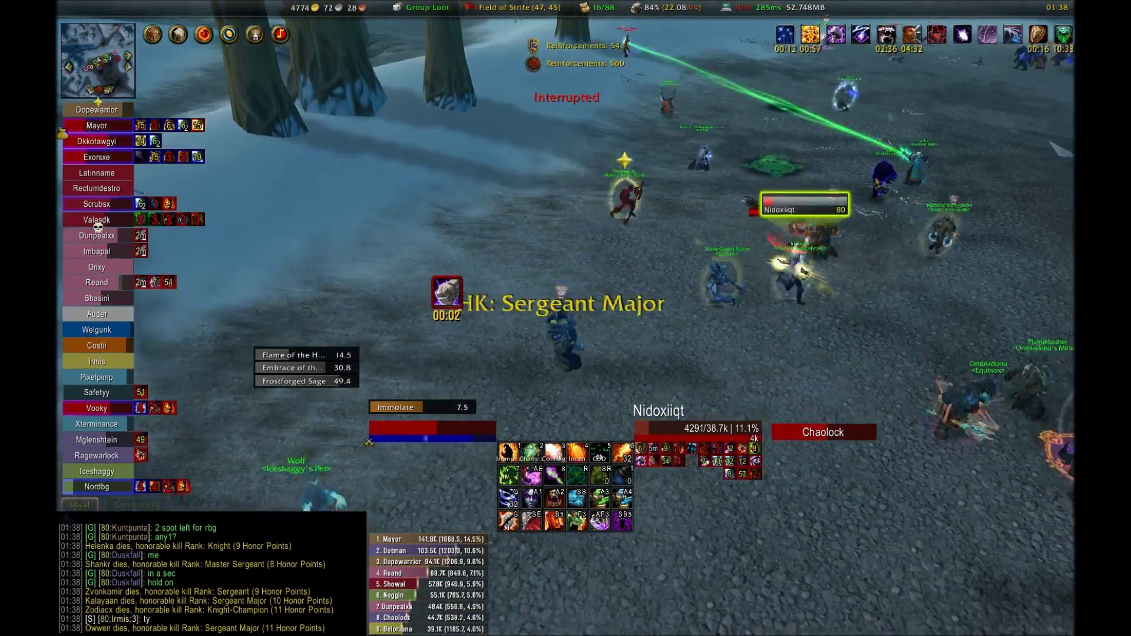
key(a)
Cycle through the nearby targets and reposition to face the enemies across the Field of Strife
key(Tab)
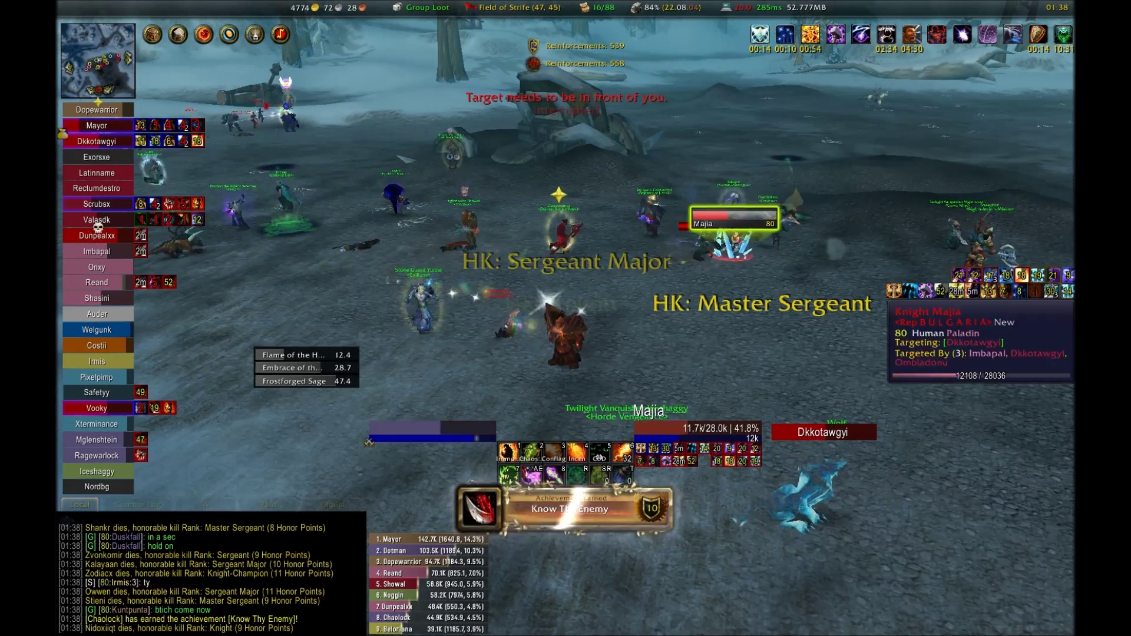
key(a)
key(Tab)
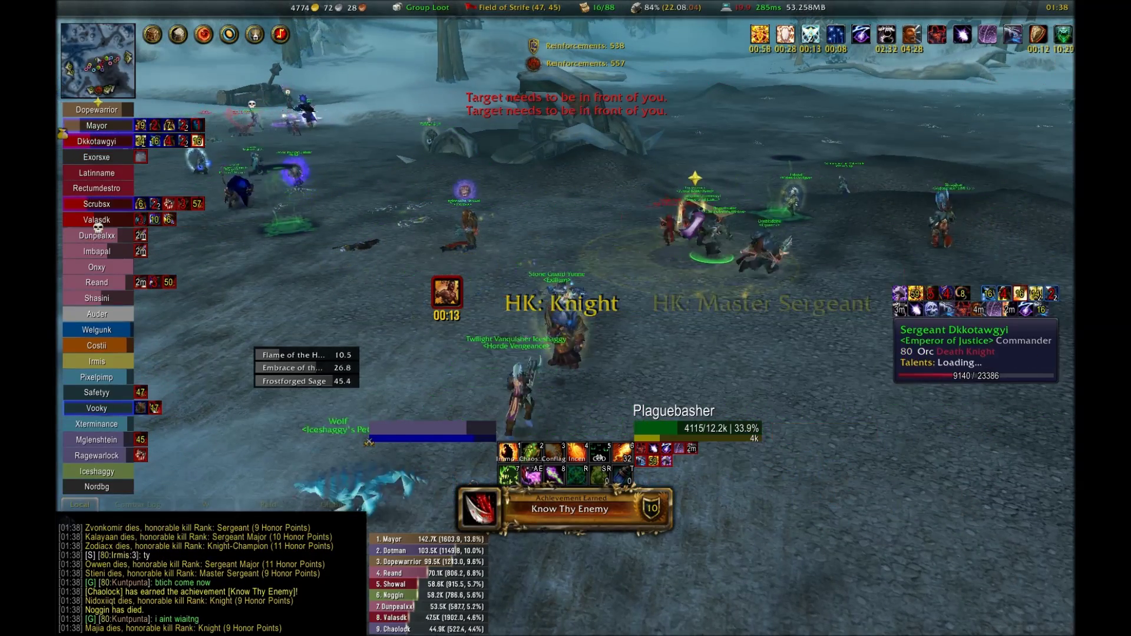
key(d)
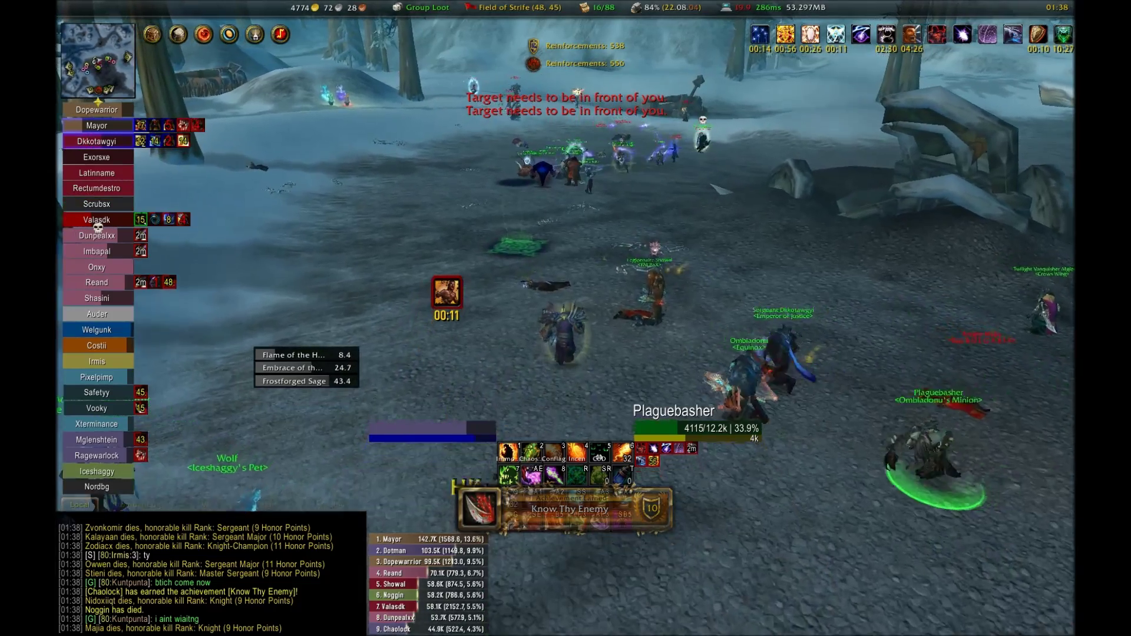
key(a)
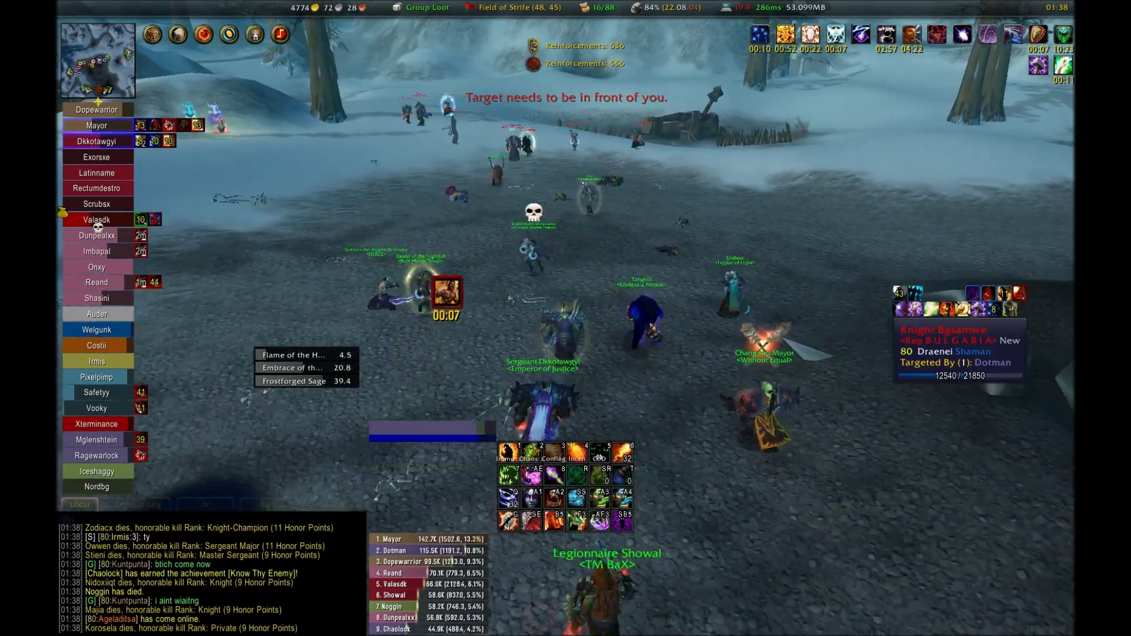
Target an enemy player in the approaching group and attack with Immolate and Chaos Bolt
key(Tab)
key(1)
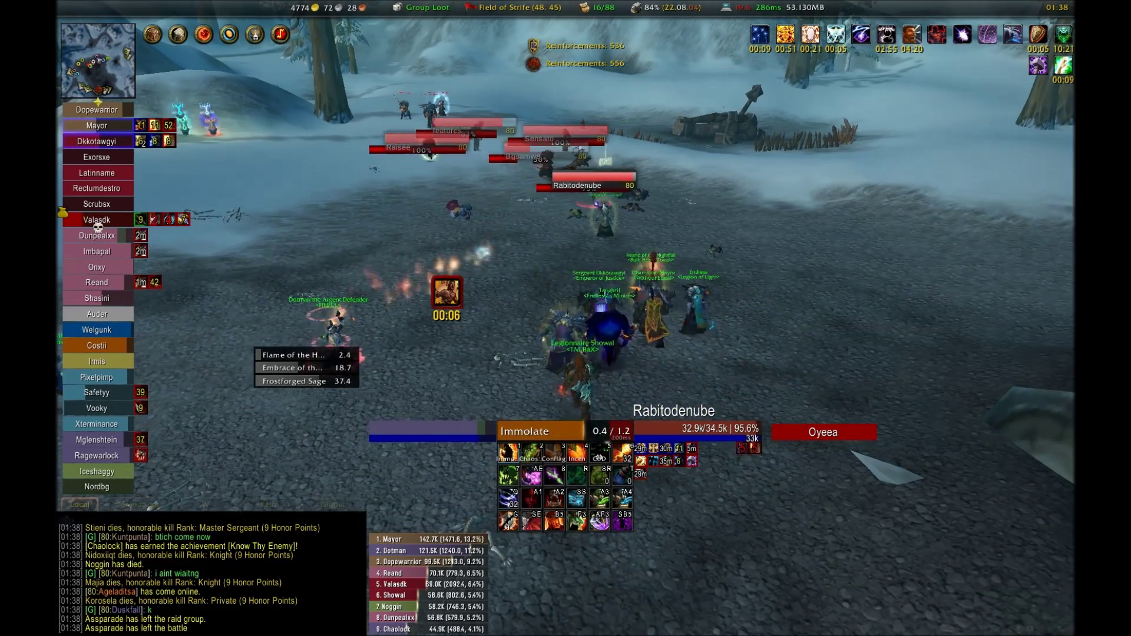
key(e)
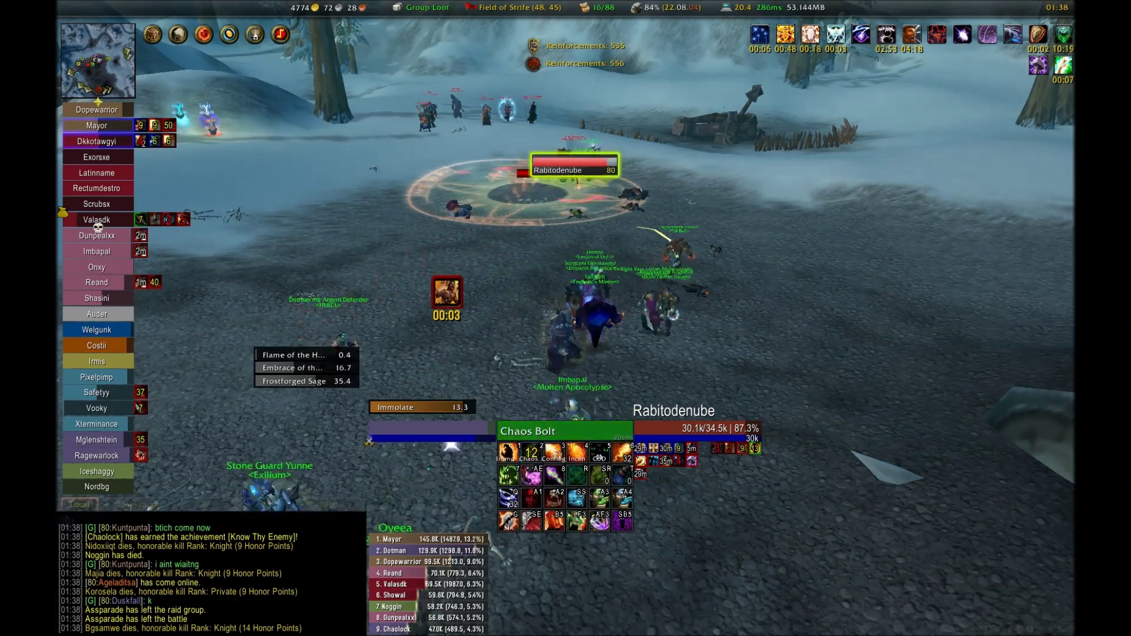
Switch to another enemy player beside the red ground effect and attack with Immolate and Incinerate
click(538, 203)
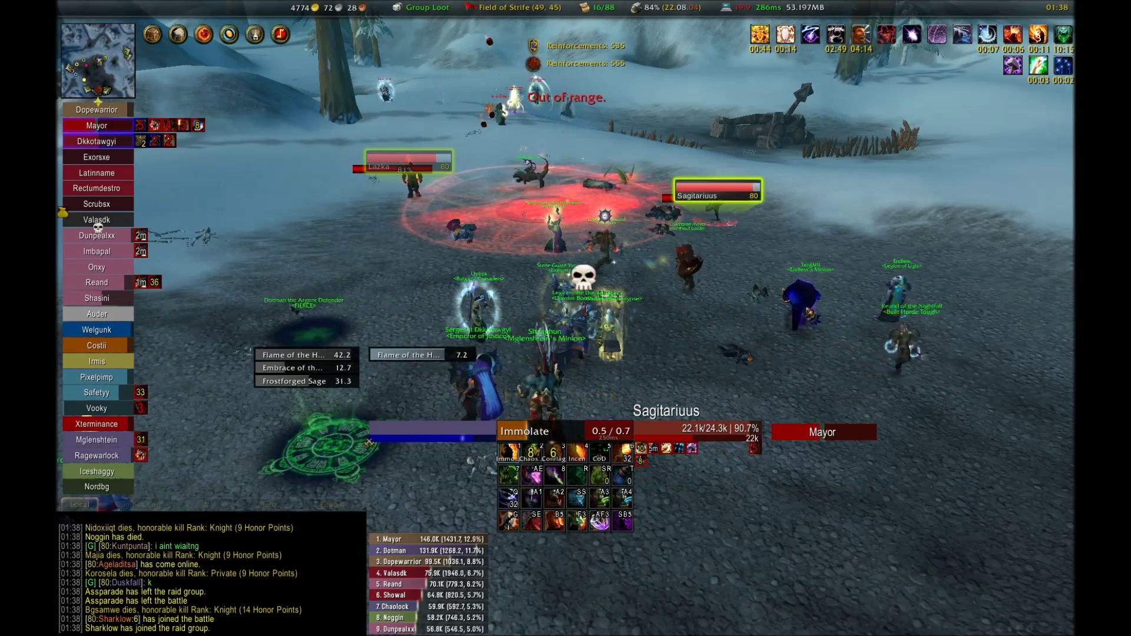
key(4)
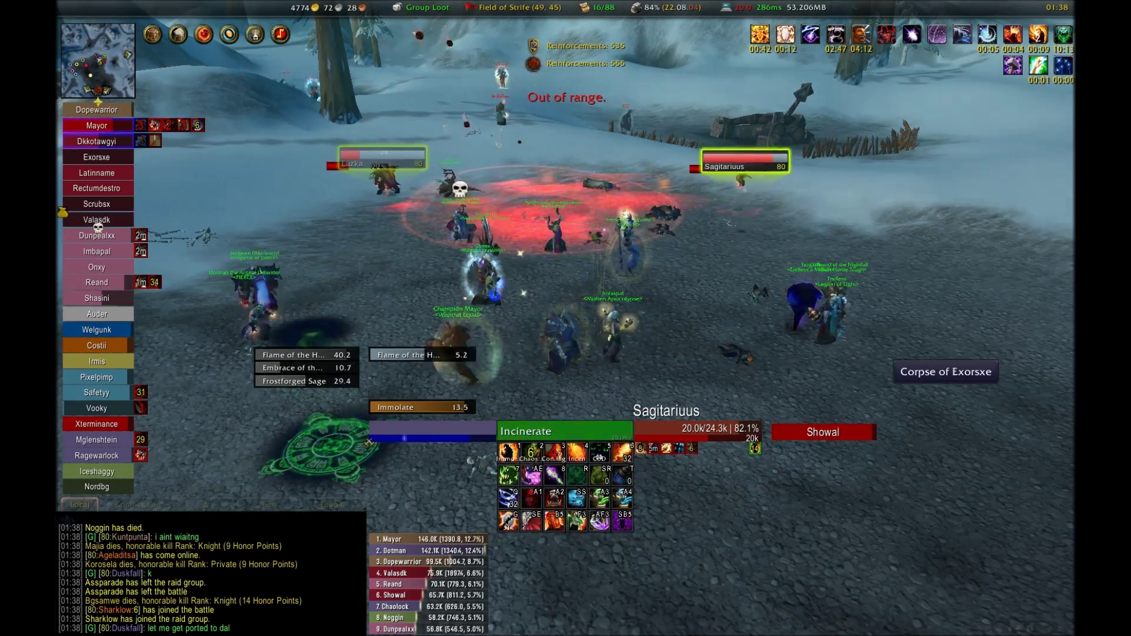
key(4)
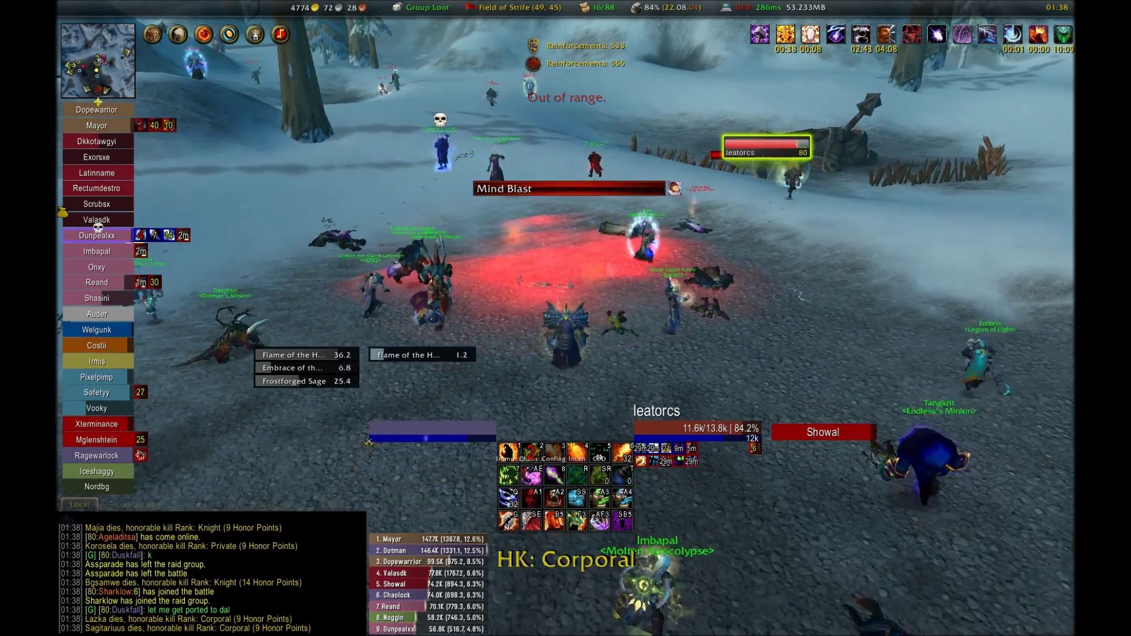
Advance with the raid onto the snow and cycle through the distant enemy players to pick a target
key(a)
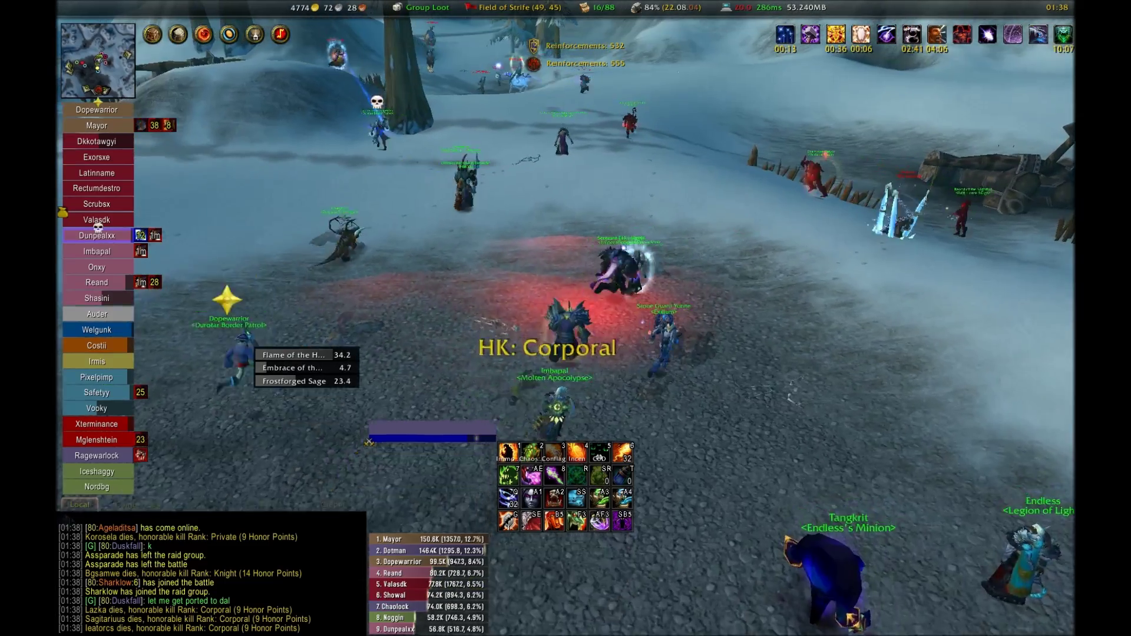
key(a)
key(Tab)
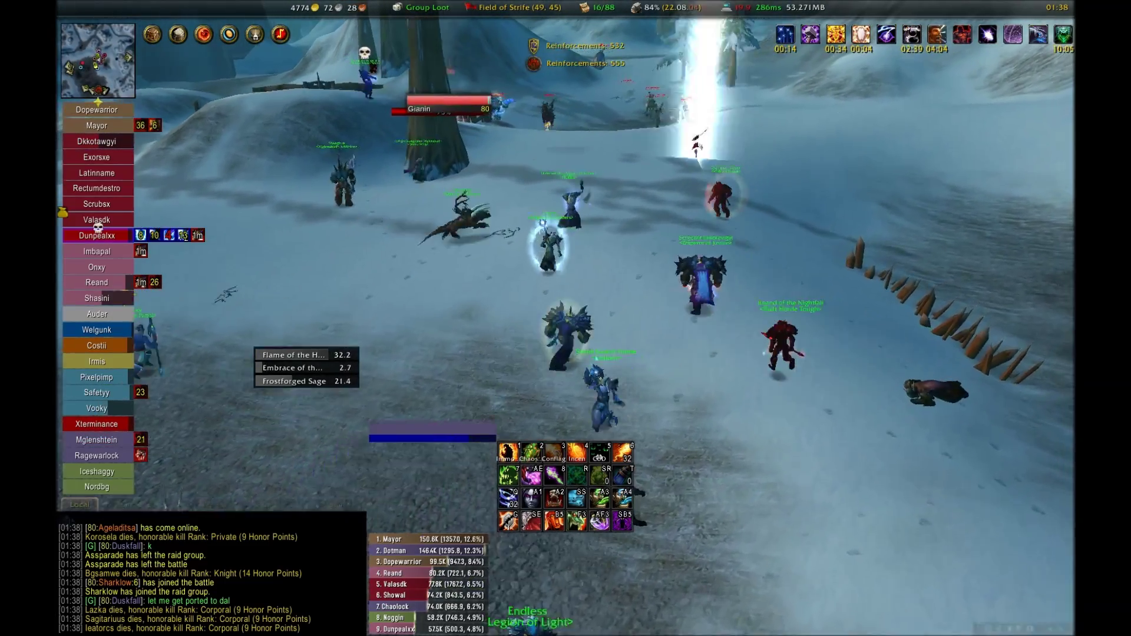
key(a)
key(Tab)
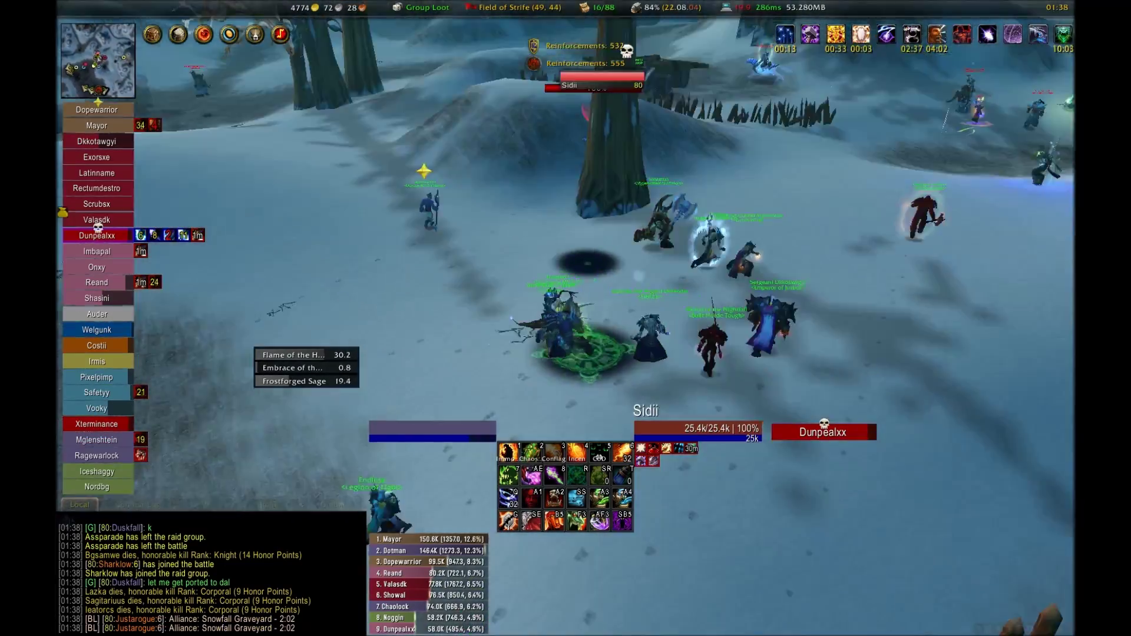
Close in on the enemy player by the tree and attack with Immolate and Chaos Bolt
key(a)
key(1)
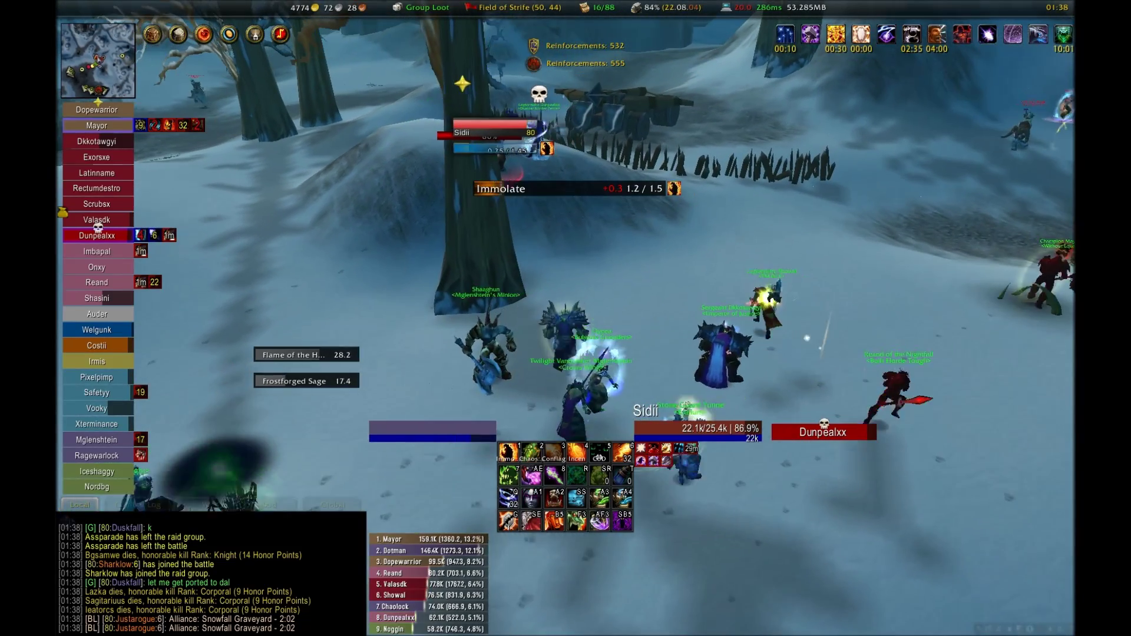
key(a)
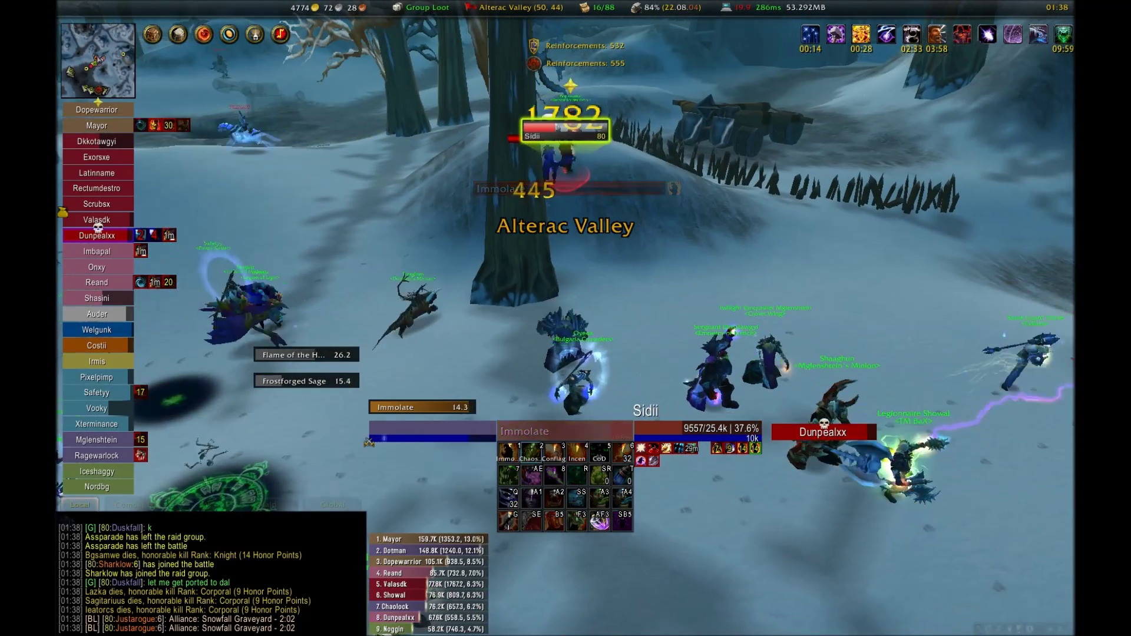
key(2)
key(d)
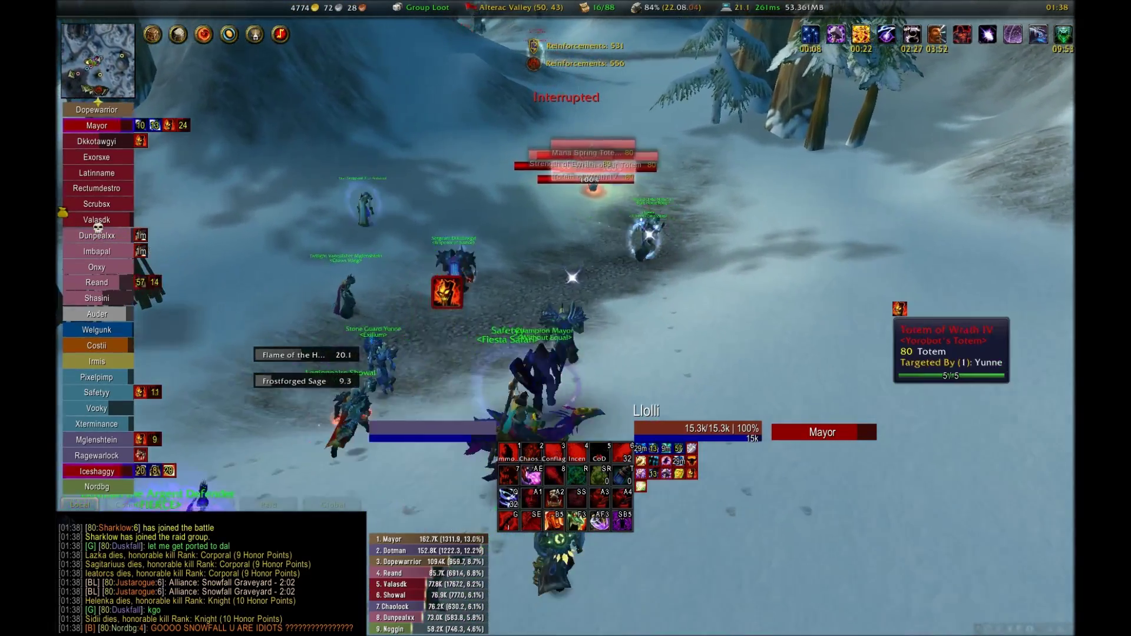
Cast Rain of Fire over the enemy totems, and advance with the raid toward Stonehearth Outpost to target another enemy
key(r)
click(561, 189)
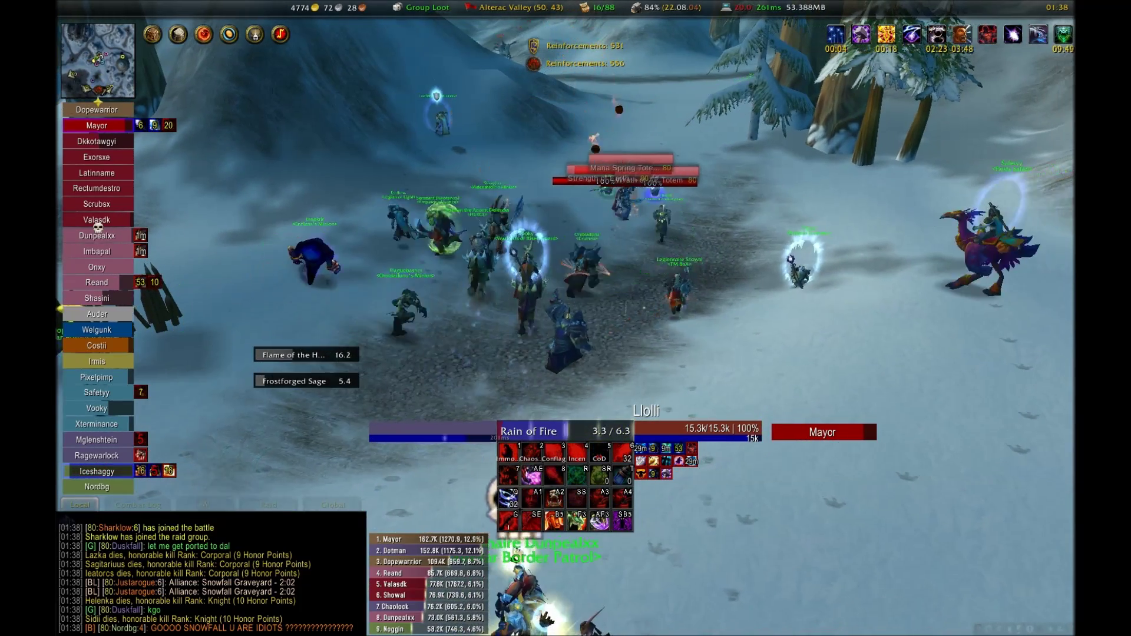
key(w)
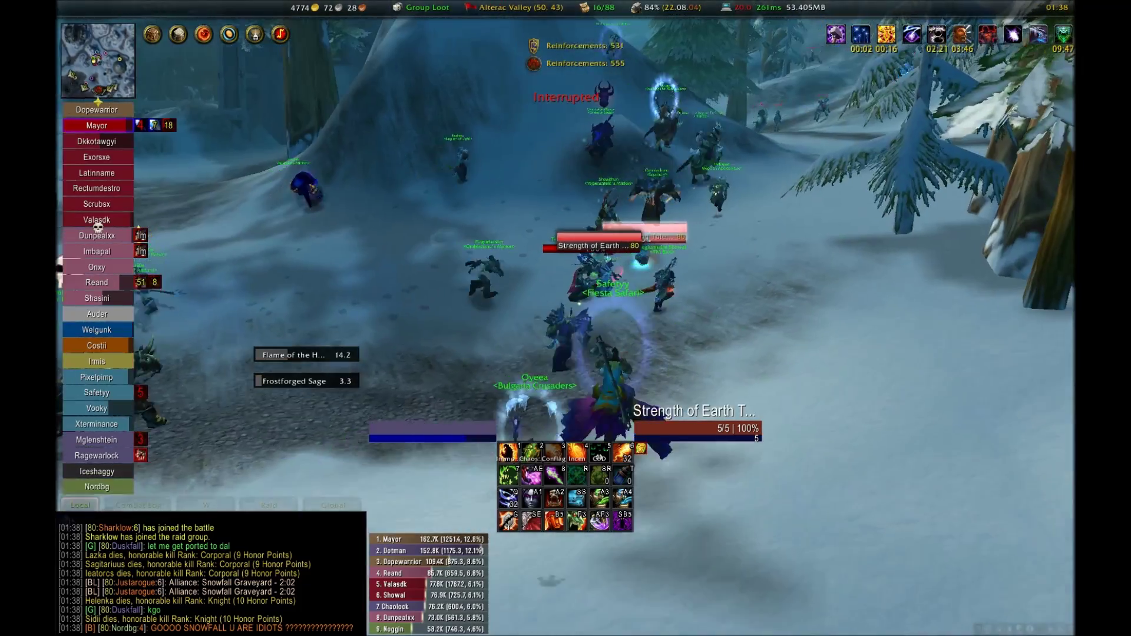
key(a)
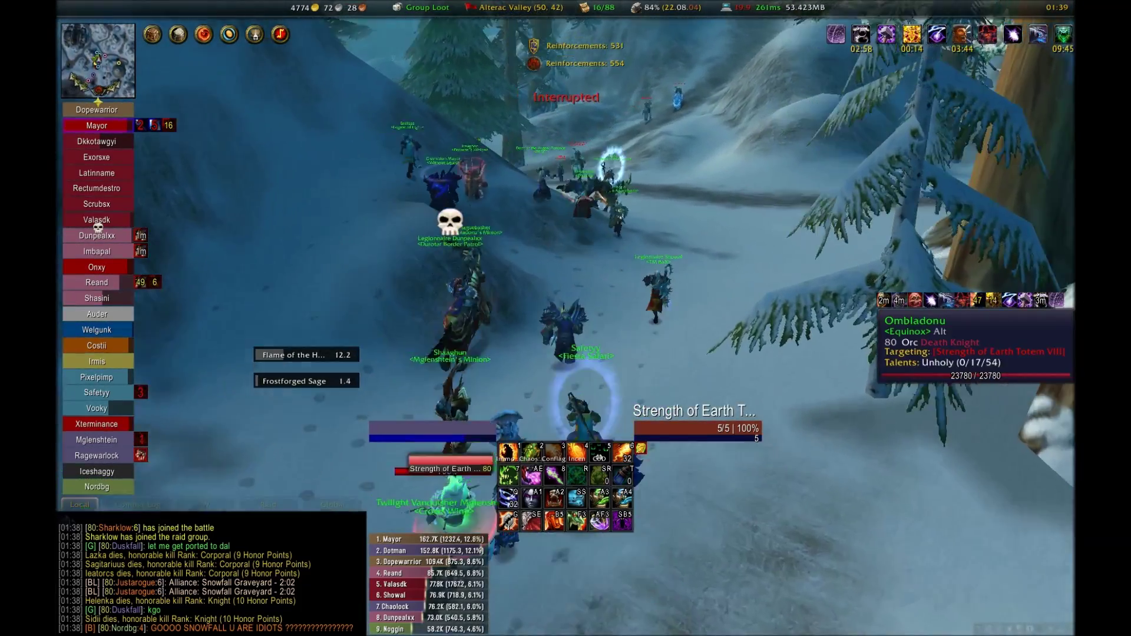
key(a)
key(Tab)
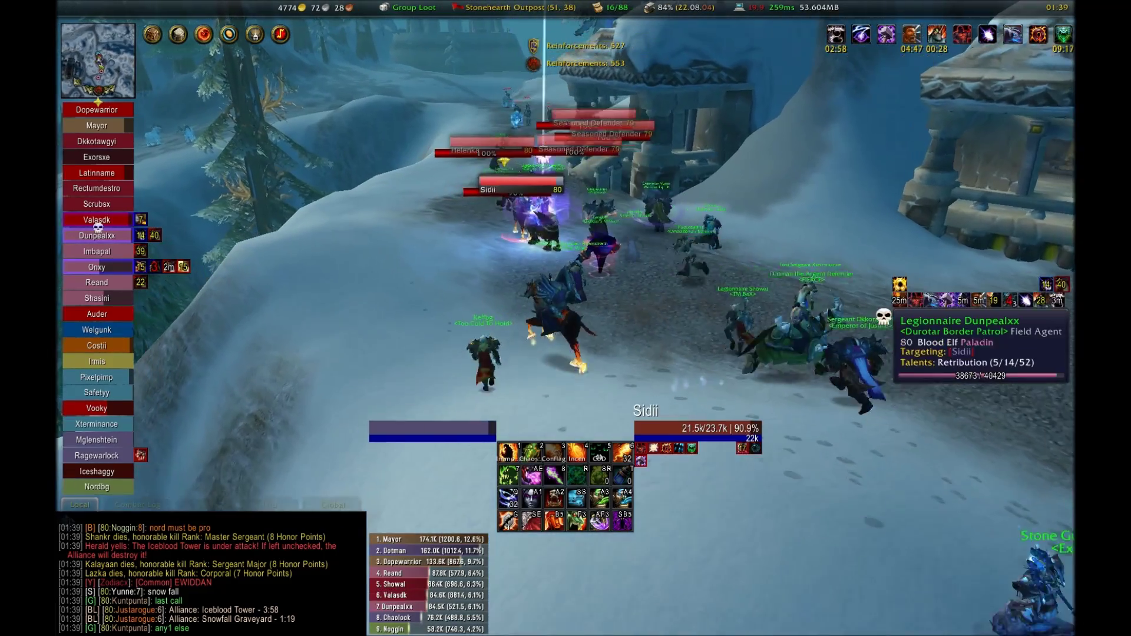
Target an enemy player at Stonehearth Outpost and attack with Immolate
key(Tab)
key(1)
key(1)
key(1)
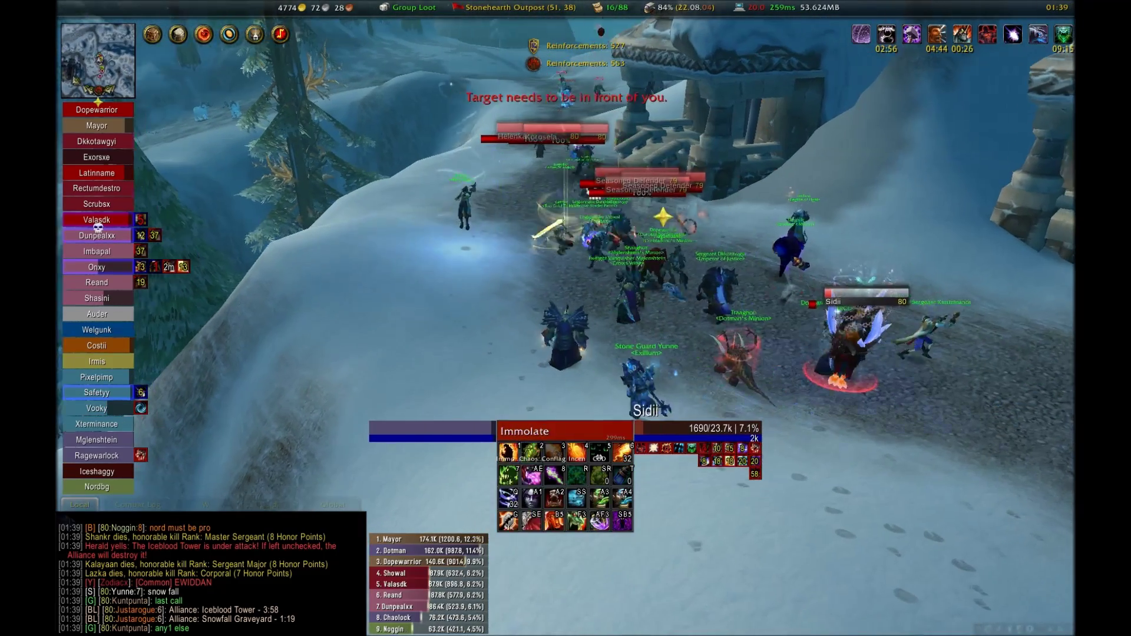
Target the enemy human warrior at Stonehearth Outpost and attack with Conflagrate, Immolate and Chaos Bolt
key(Tab)
key(3)
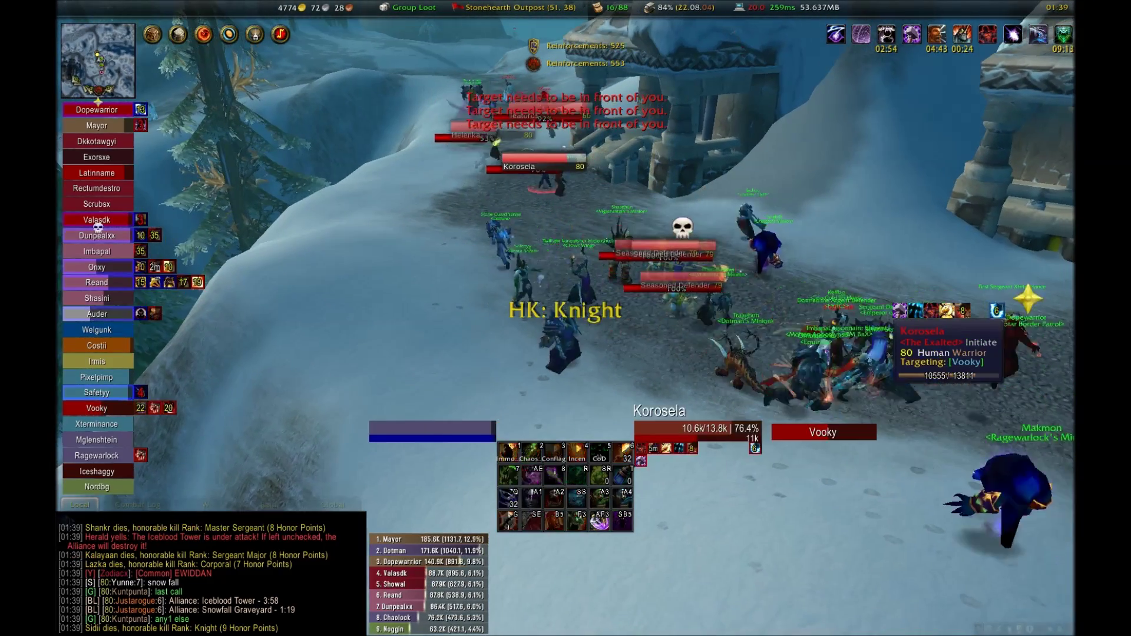
key(1)
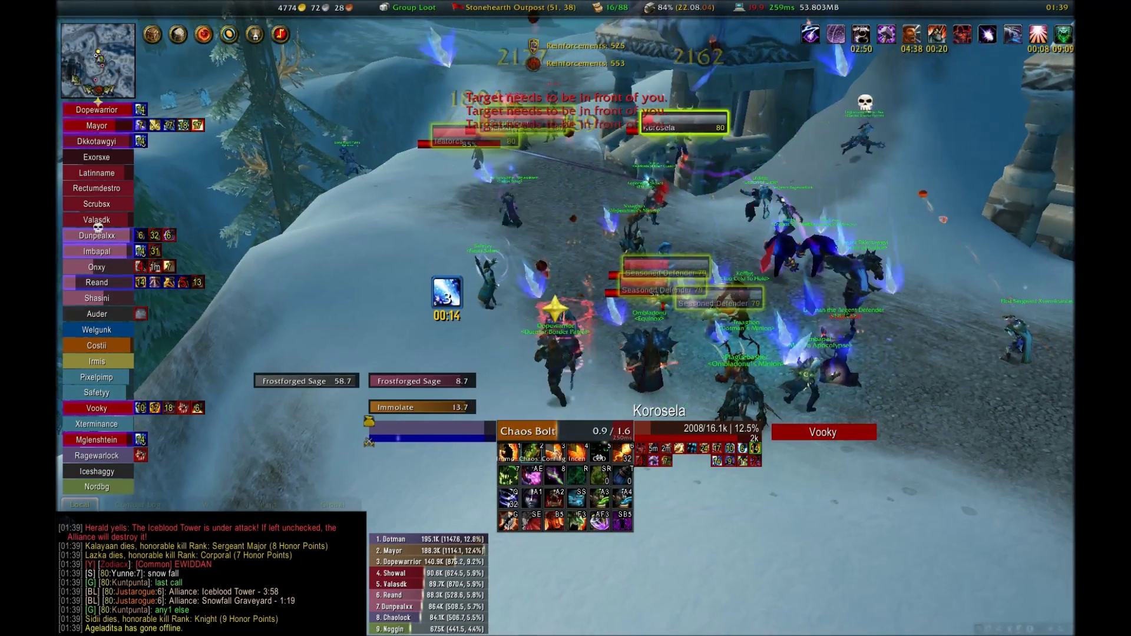
key(2)
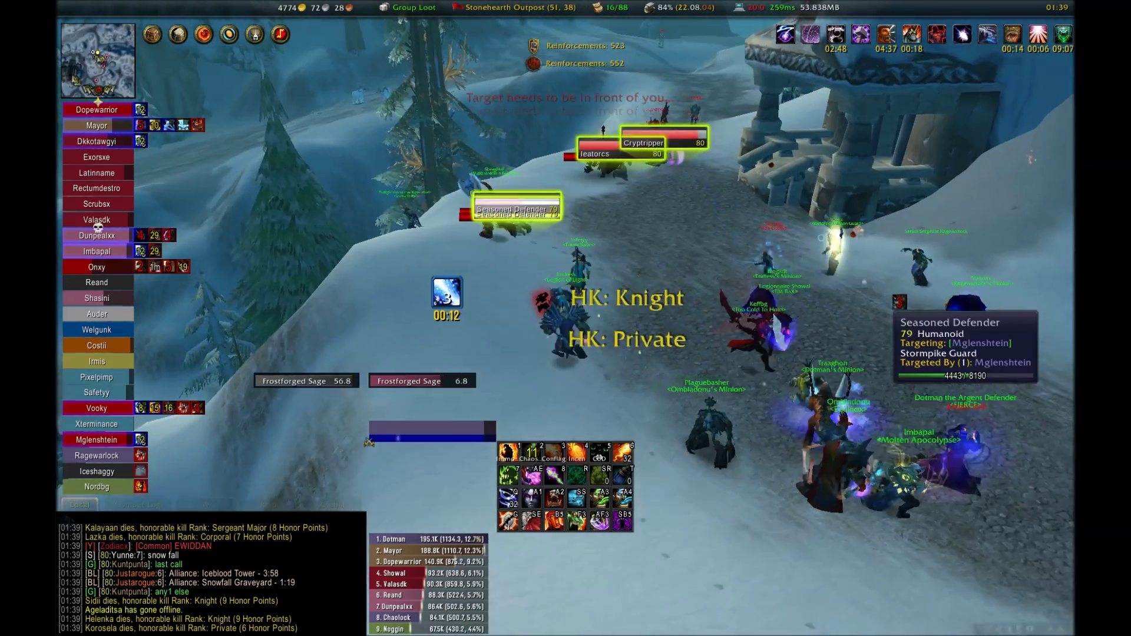
Target the next enemy player by the outpost building and attack with Seed of Corruption, Immolate and Incinerate
key(Tab)
key(alt+e)
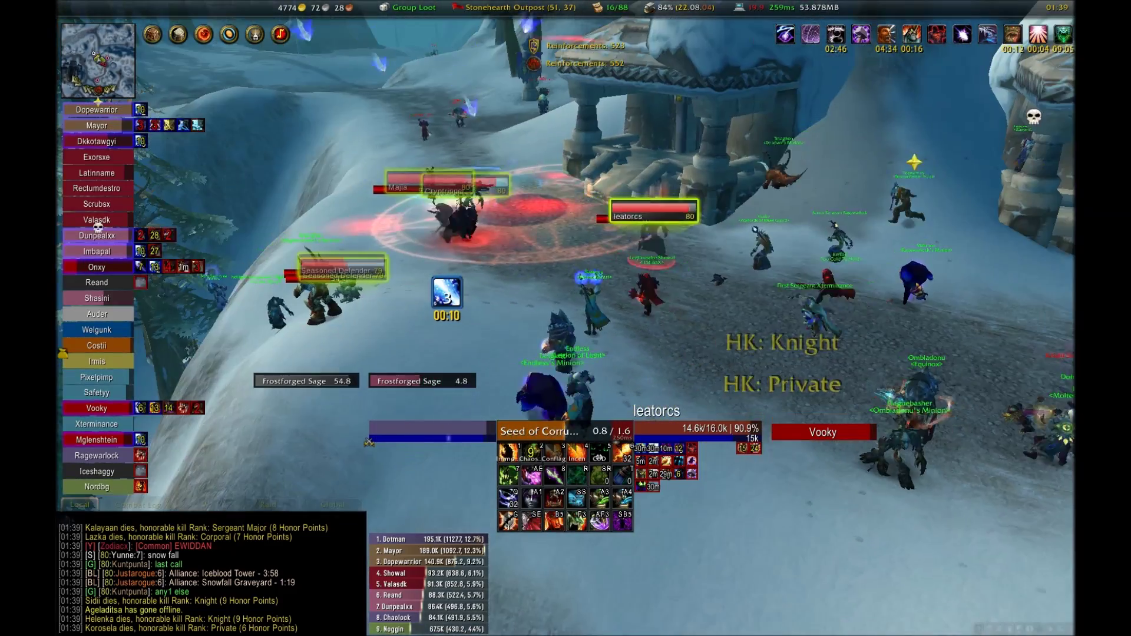
key(4)
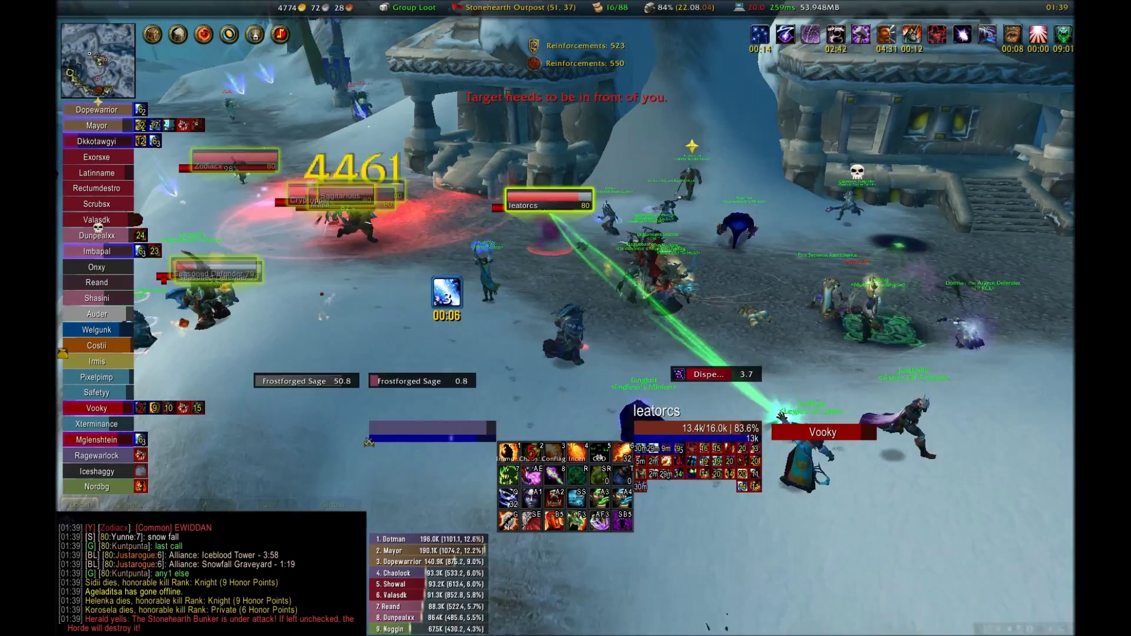
key(1)
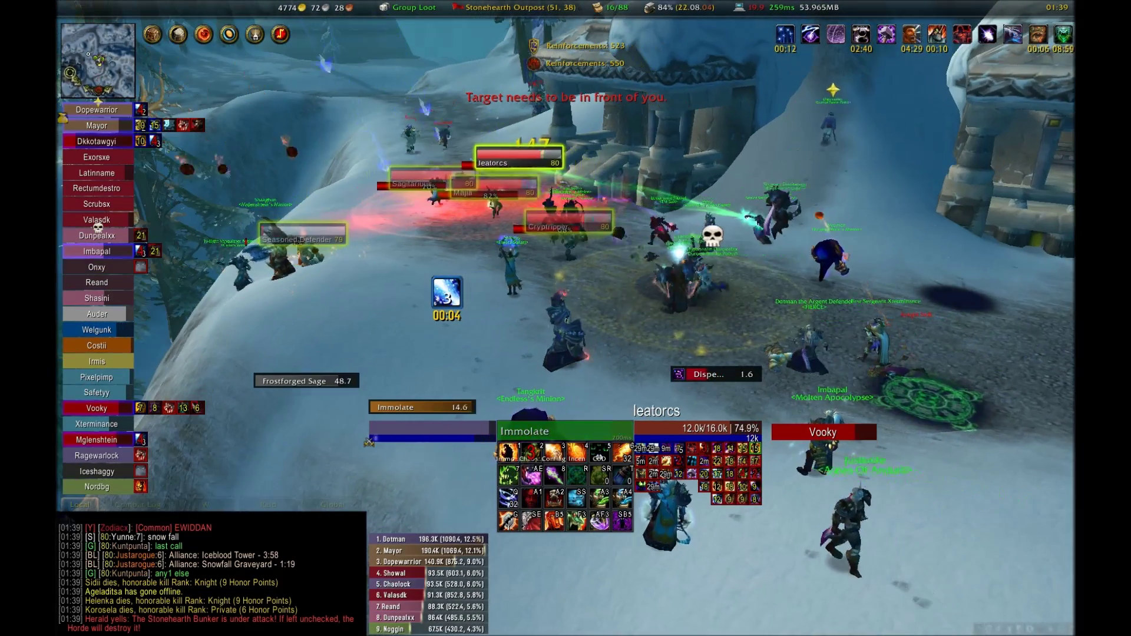
key(4)
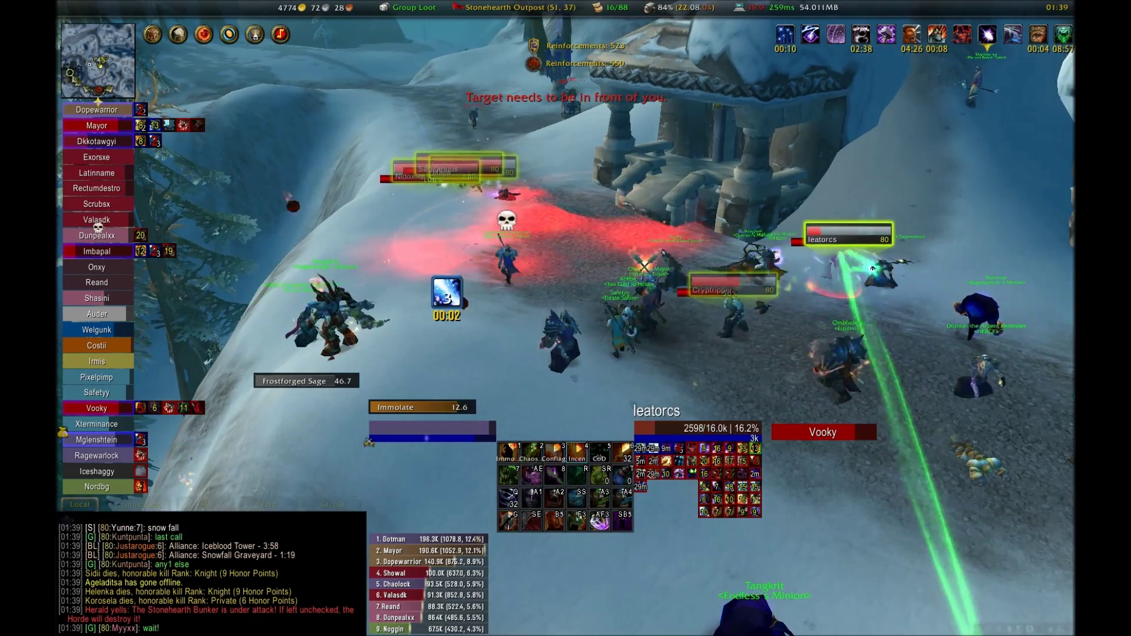
Target the enemy gnome warrior on the road by Stonehearth Outpost and attack with Immolate
key(Tab)
key(Tab)
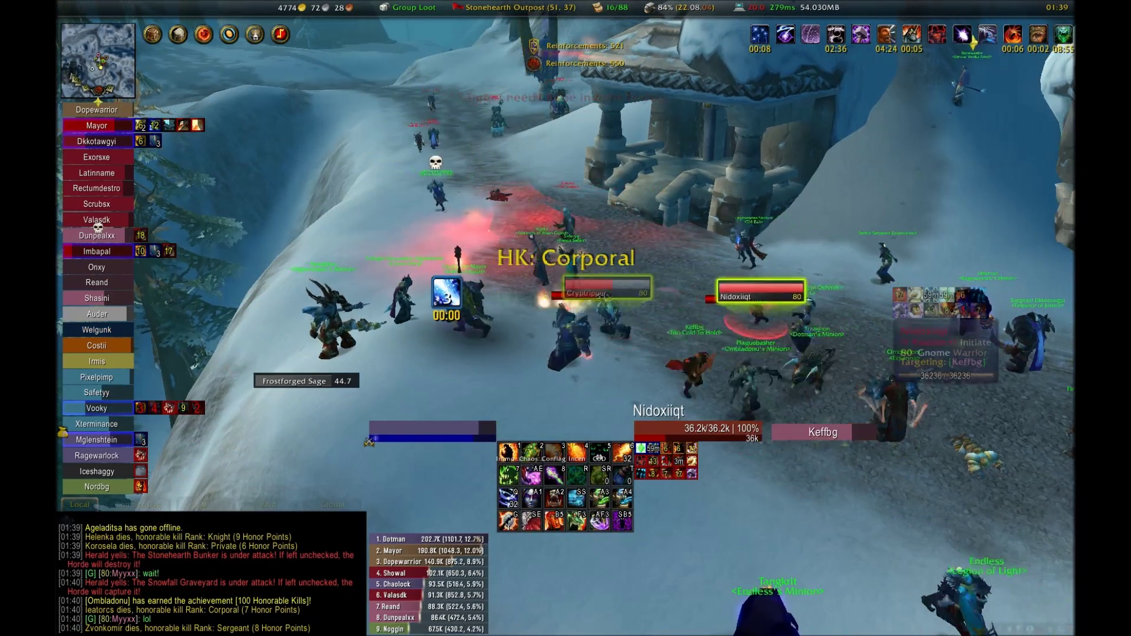
key(1)
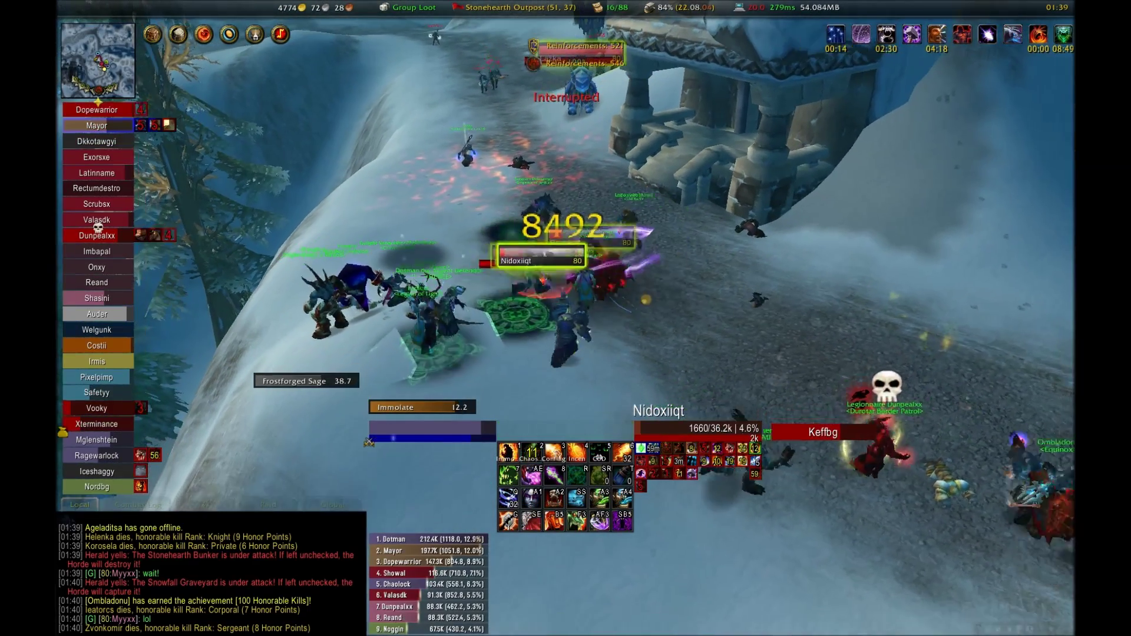
Cycle to the next enemy player up the road from Stonehearth Outpost and attack with Incinerate
key(Tab)
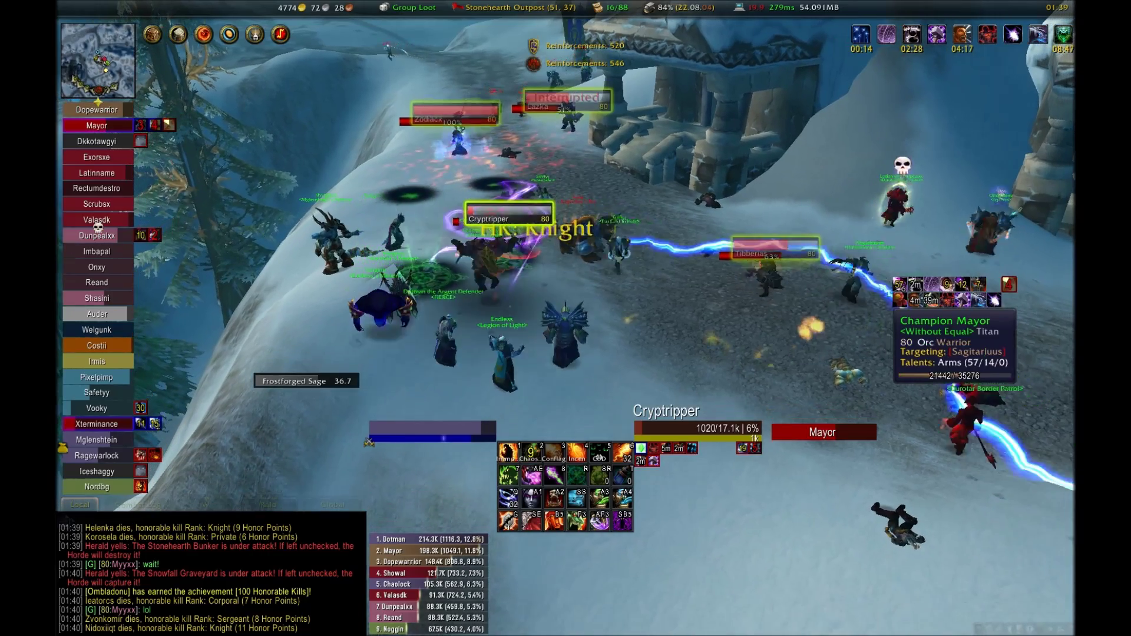
key(Tab)
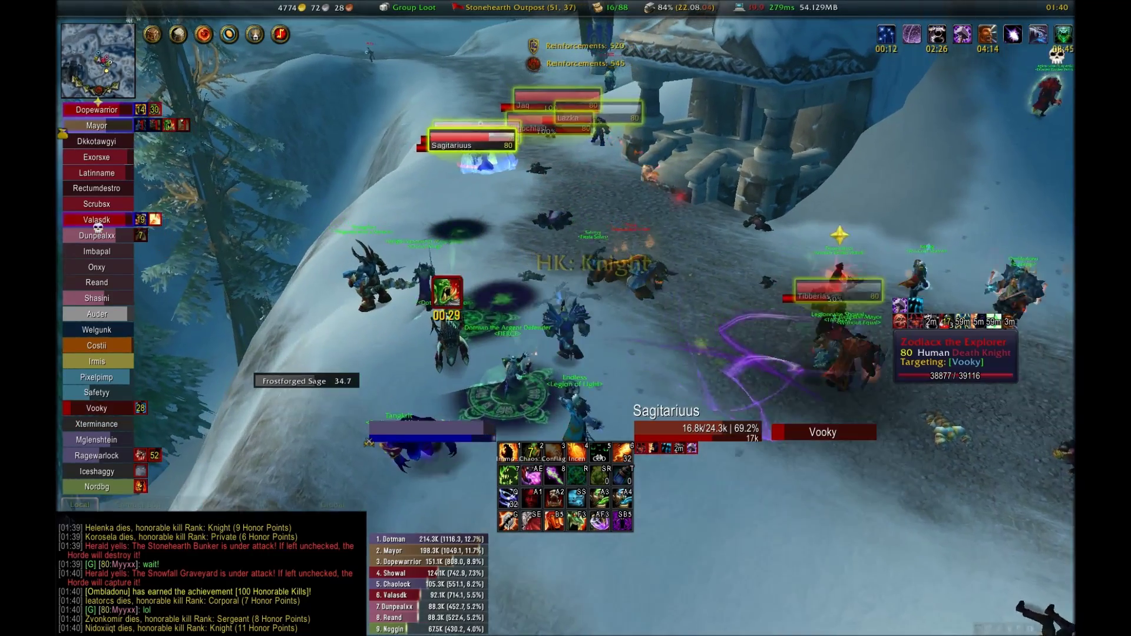
key(4)
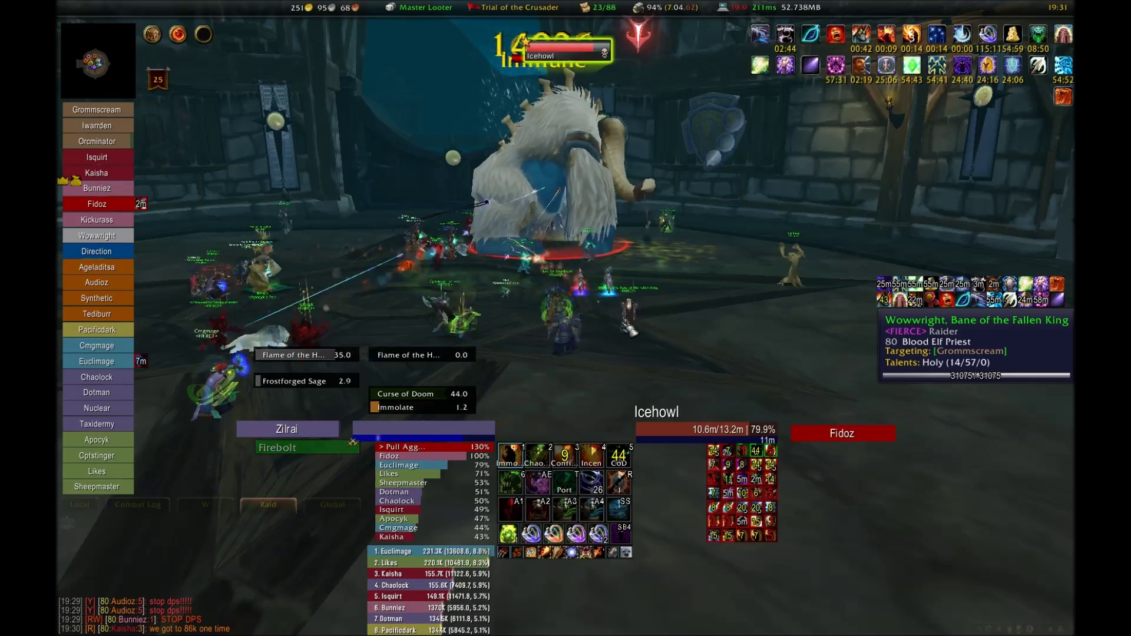
Attack the raid boss Icehowl in Trial of the Crusader with Immolate, Chaos Bolt and Incinerate
key(1)
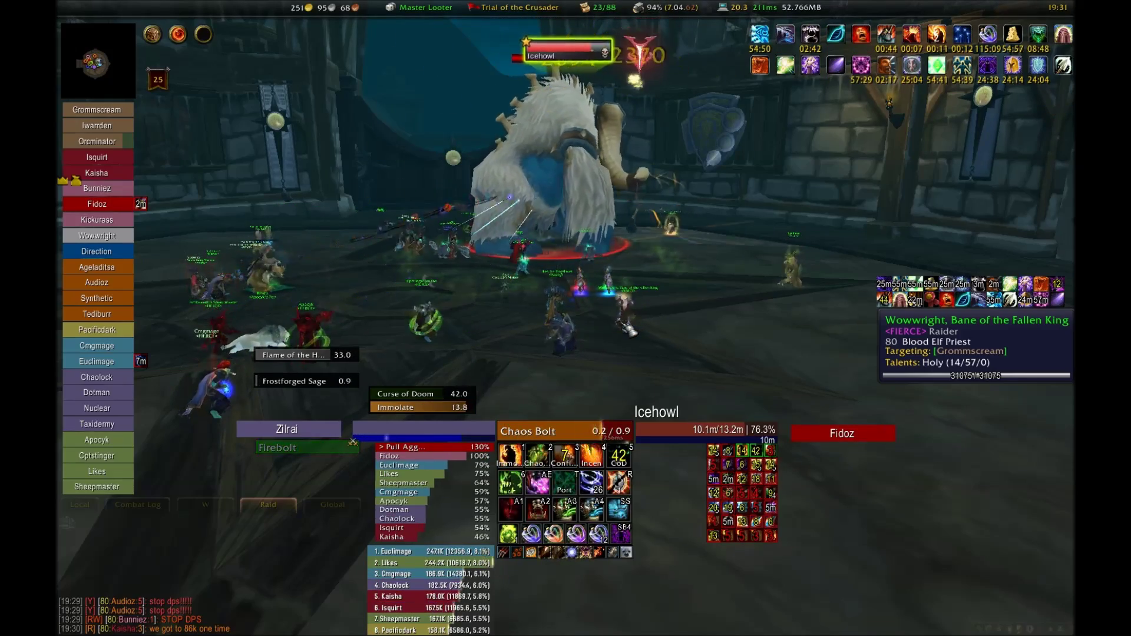
key(4)
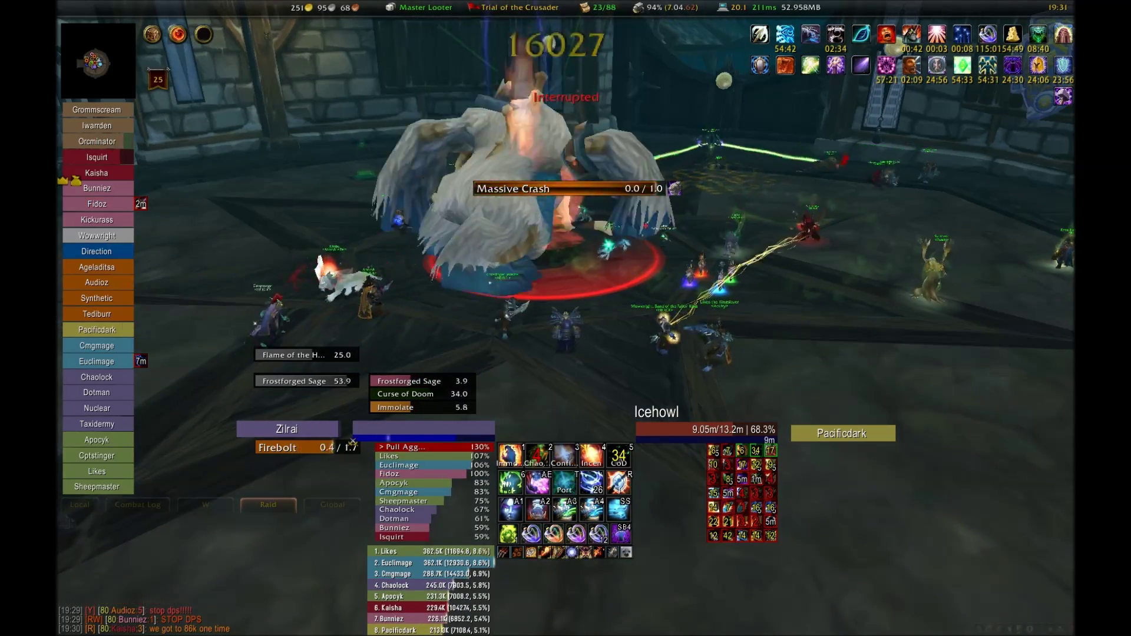
key(1)
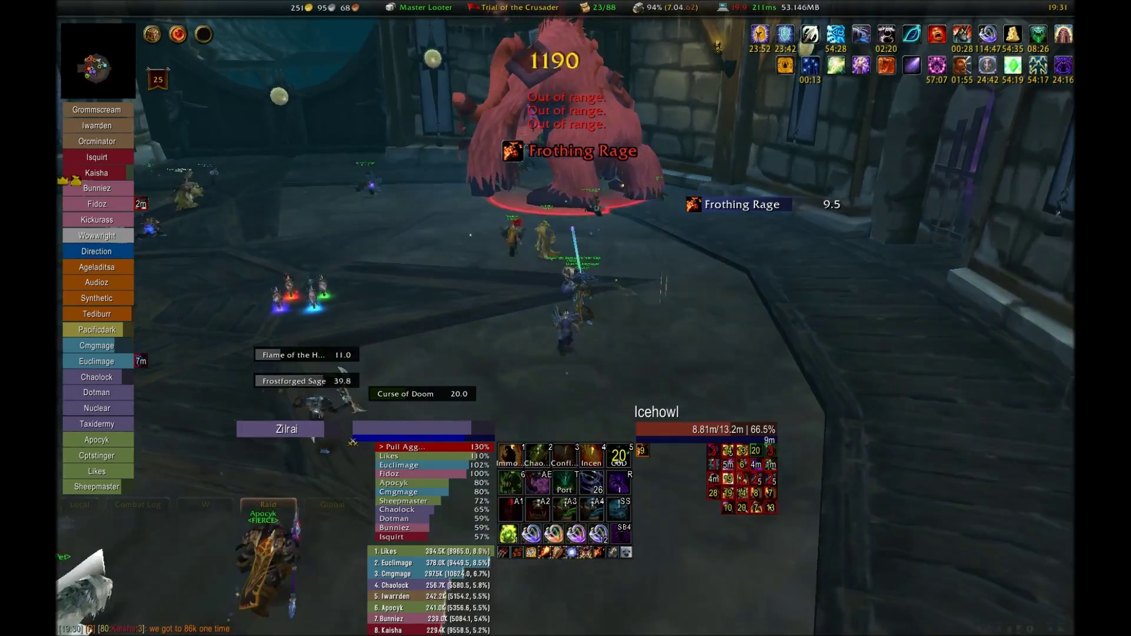
Reapply Immolate to Icehowl, follow with Chaos Bolt, Conflagrate and repeated Incinerate, and restart the rotation with Immolate and Chaos Bolt
key(1)
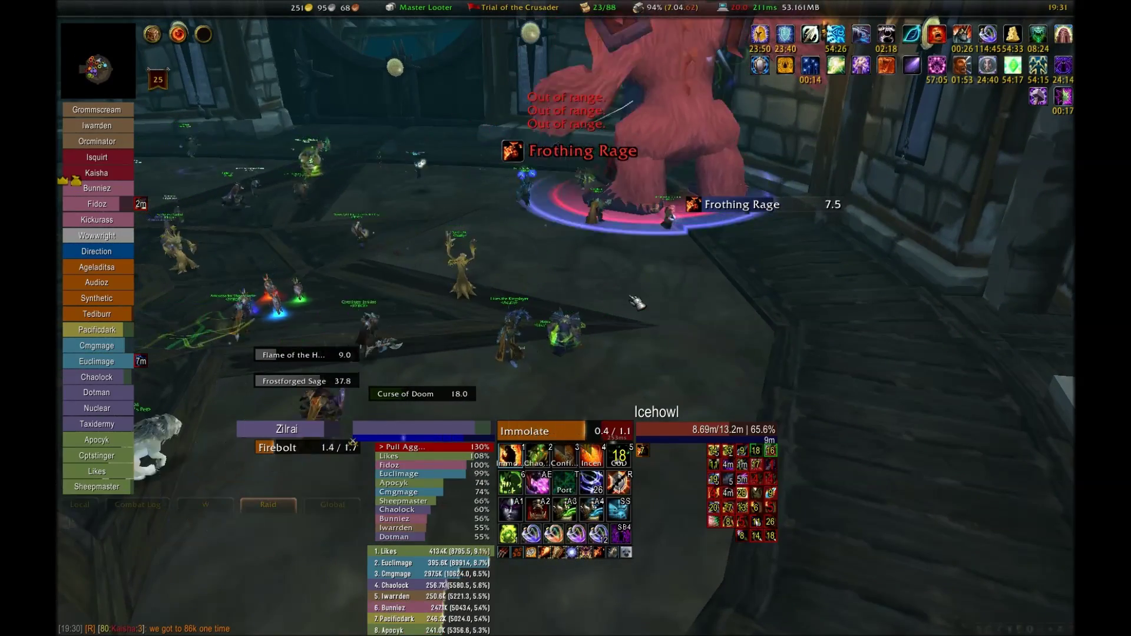
key(2)
key(3)
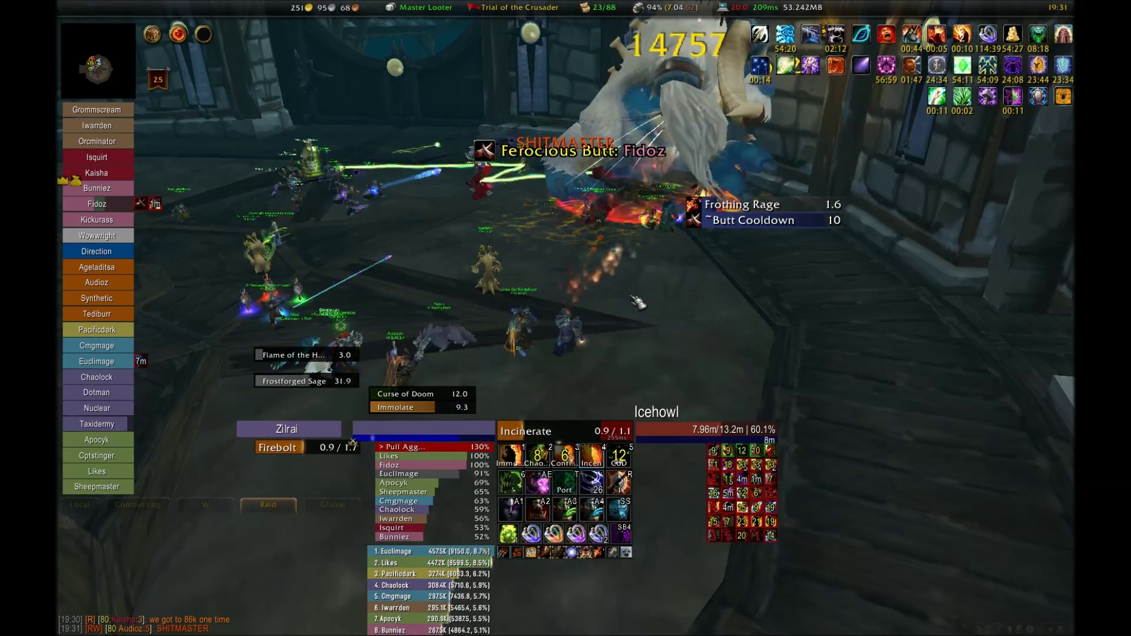
key(4)
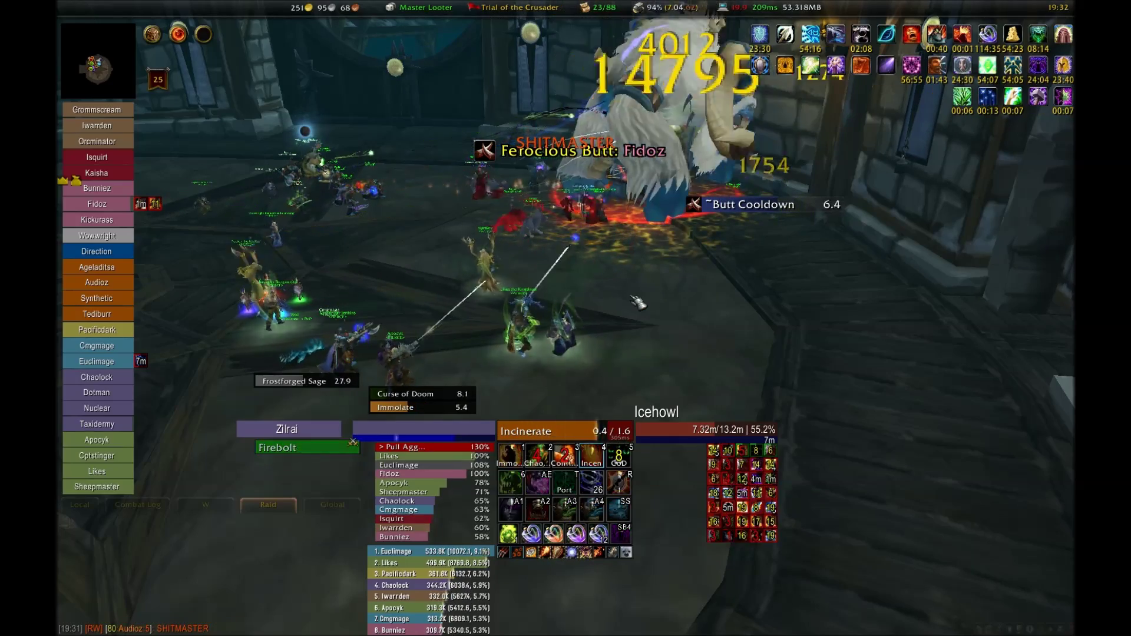
key(4)
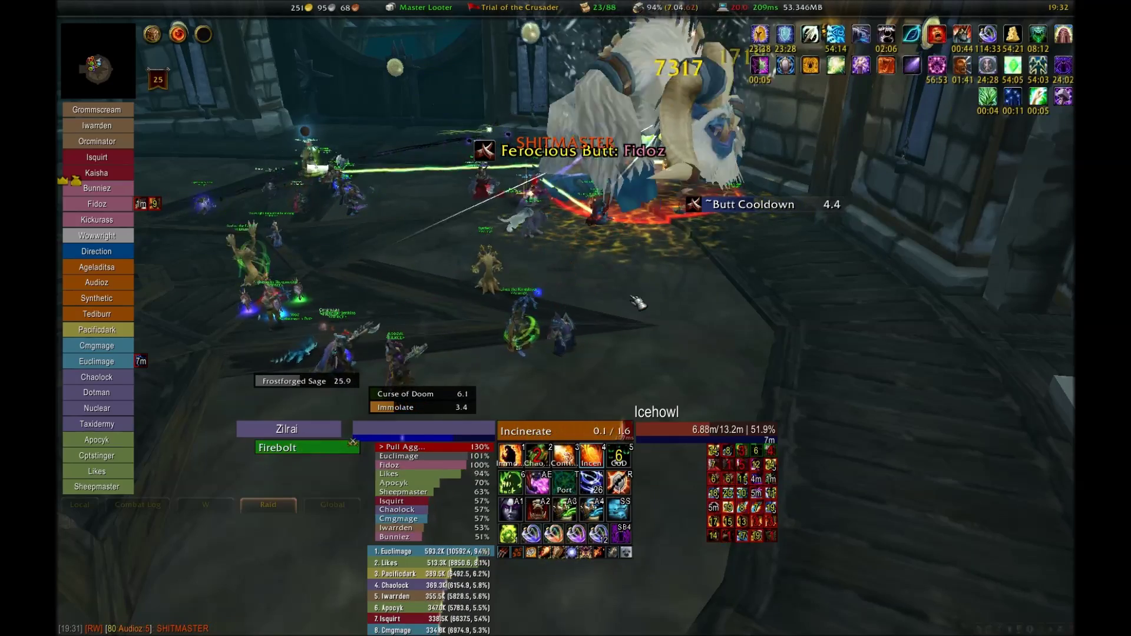
key(1)
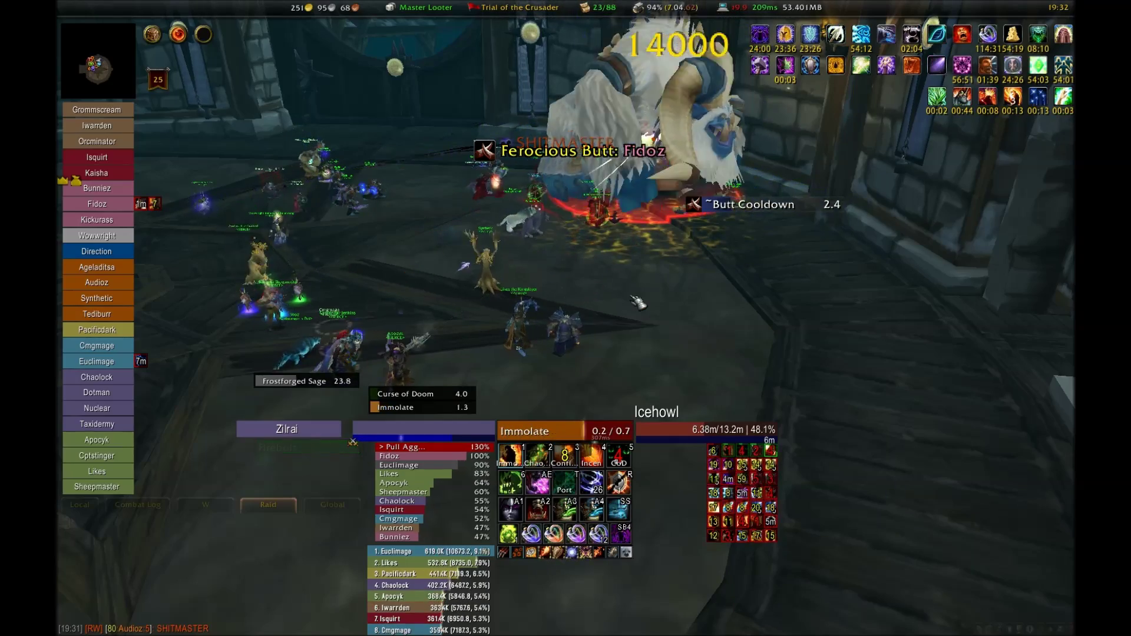
key(2)
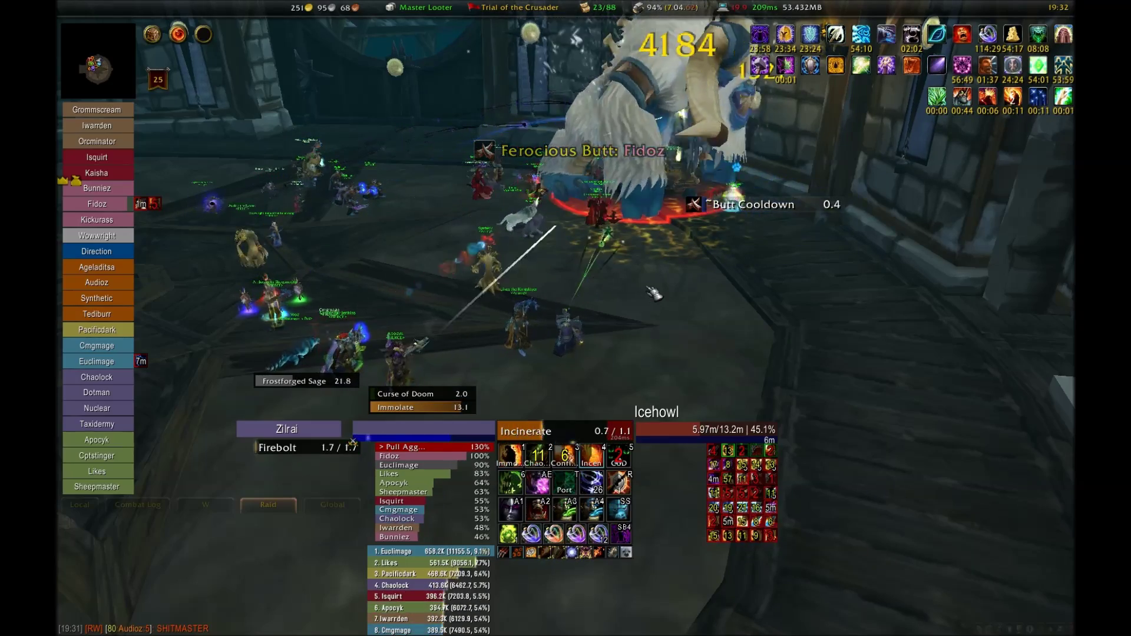